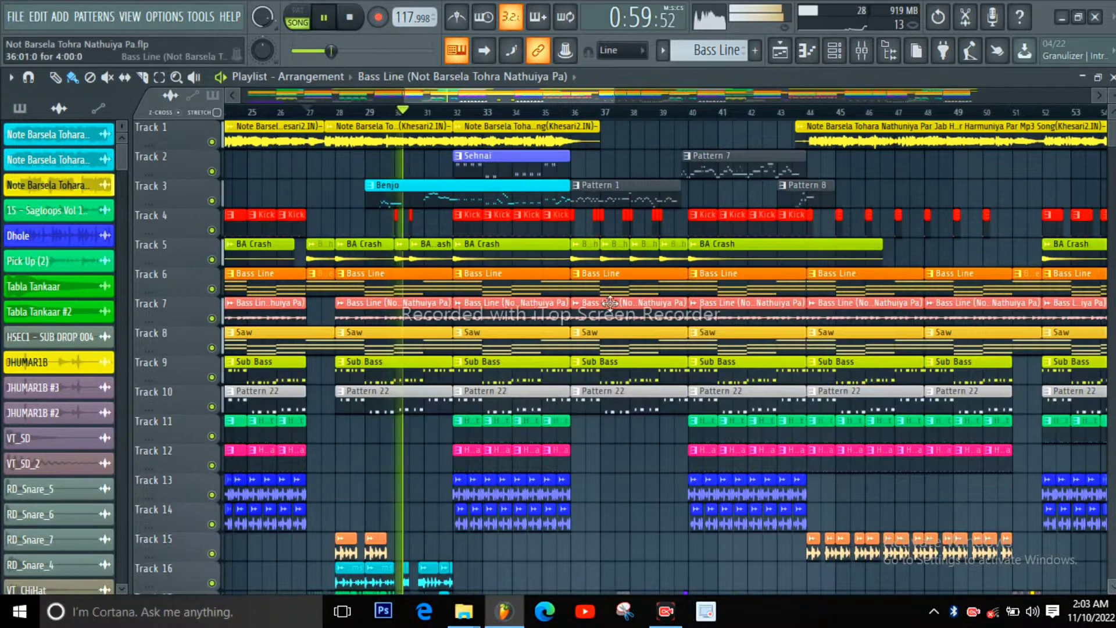
Stop playback and examine the song's track layout in the playlist, from the full arrangement down to the intro at bar 2.
{"action": "scroll", "coordinate": [514, 302], "scroll_direction": "up", "scroll_amount": 2, "text": "ctrl"}
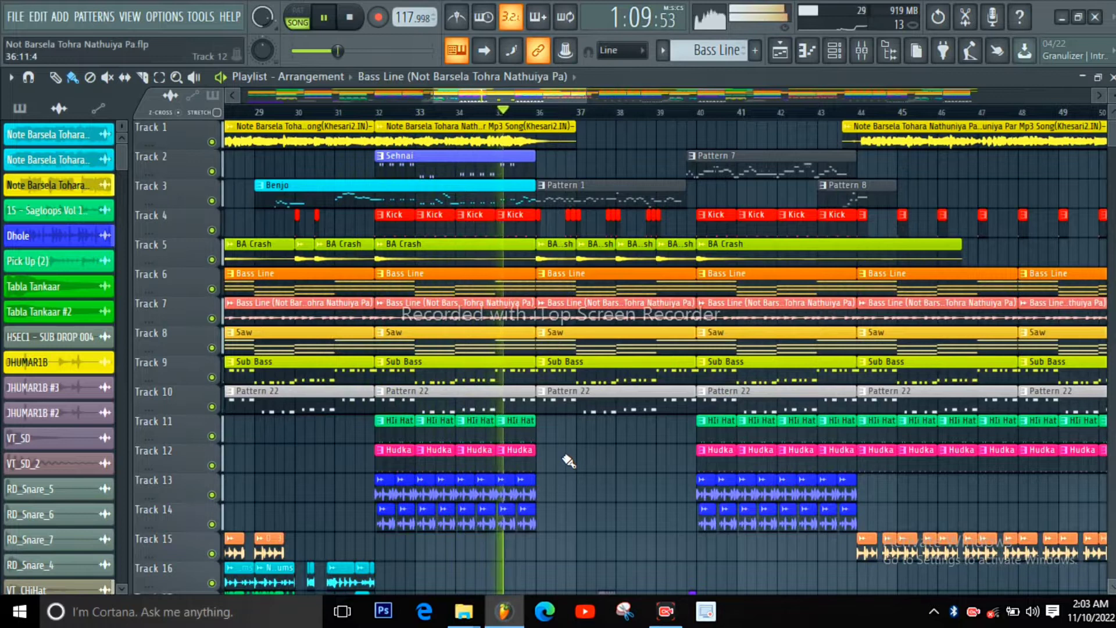
{"action": "key", "text": "space"}
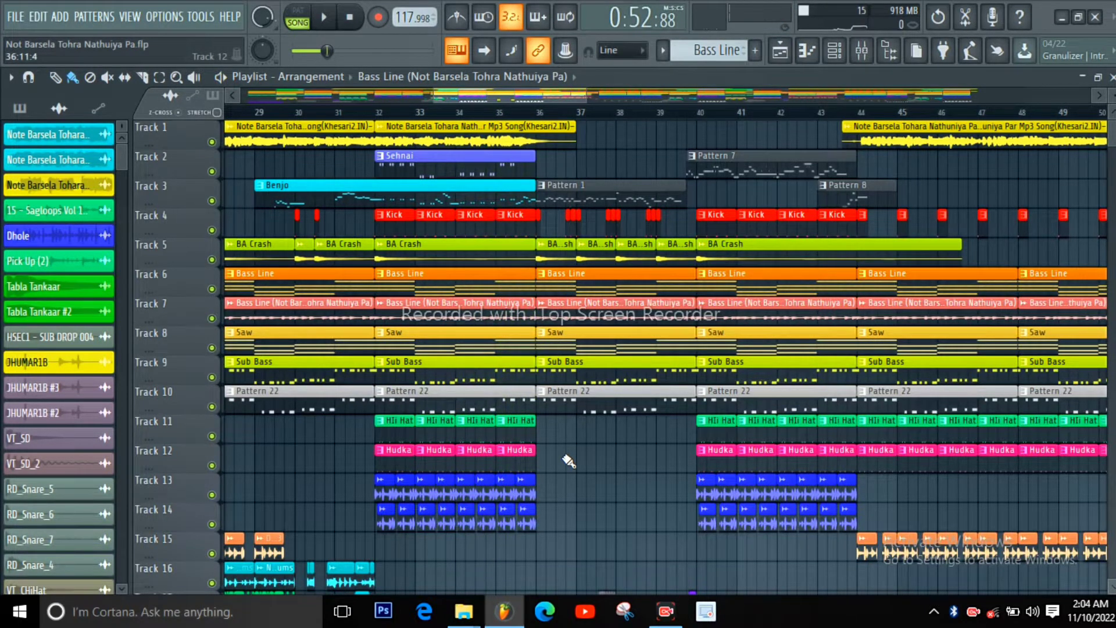
{"action": "scroll", "coordinate": [425, 409], "scroll_direction": "down", "scroll_amount": 3}
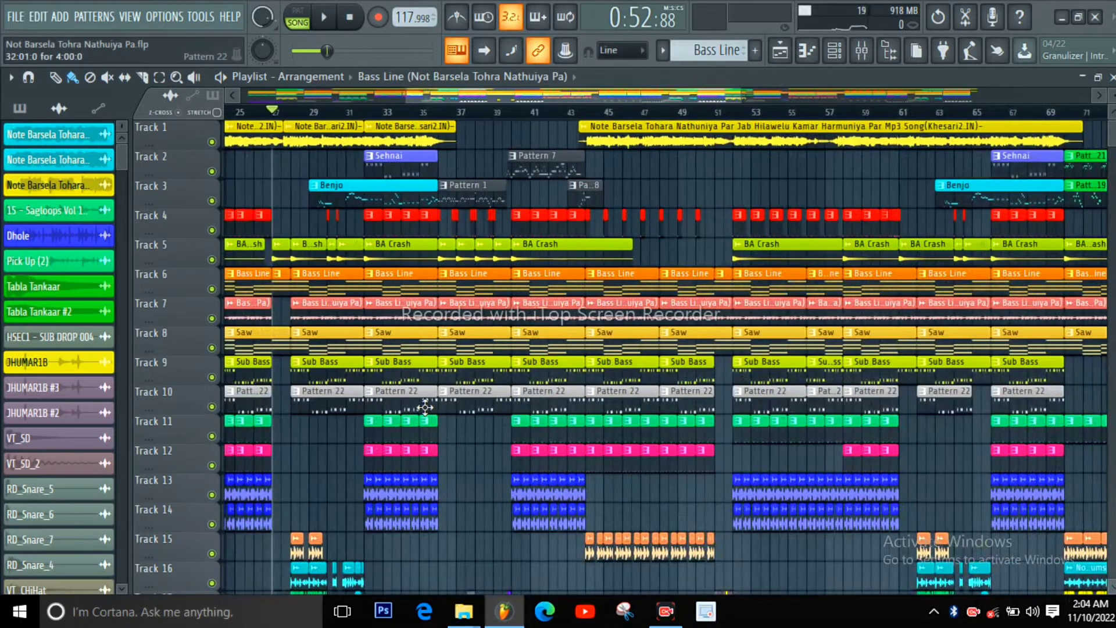
{"action": "scroll", "coordinate": [425, 409], "scroll_direction": "up", "scroll_amount": 1}
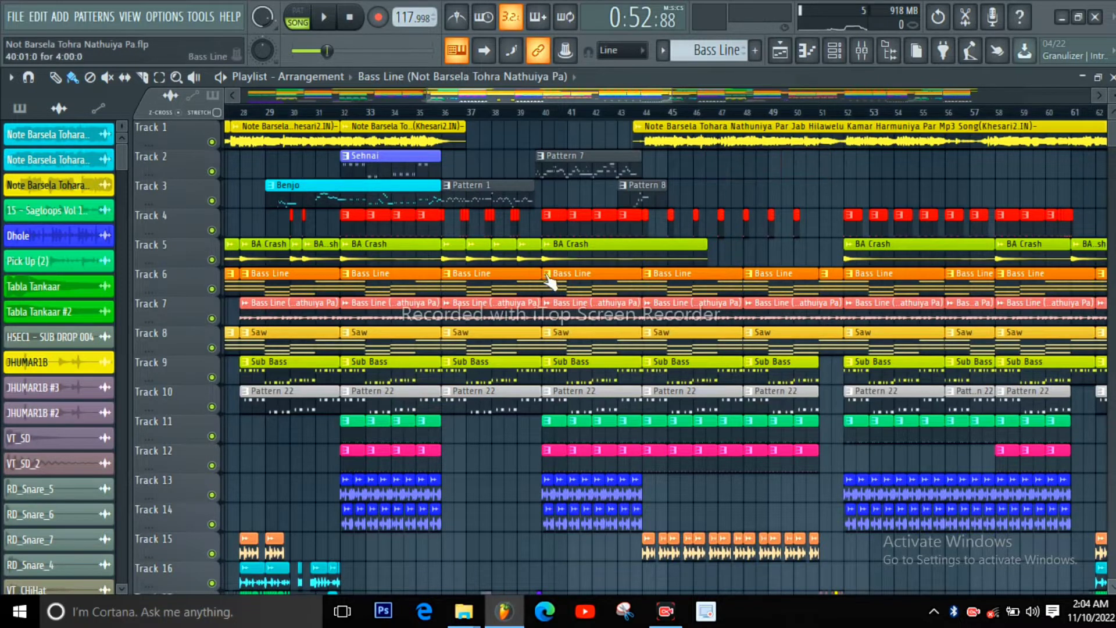
{"action": "scroll", "coordinate": [658, 311], "scroll_direction": "down", "scroll_amount": 4}
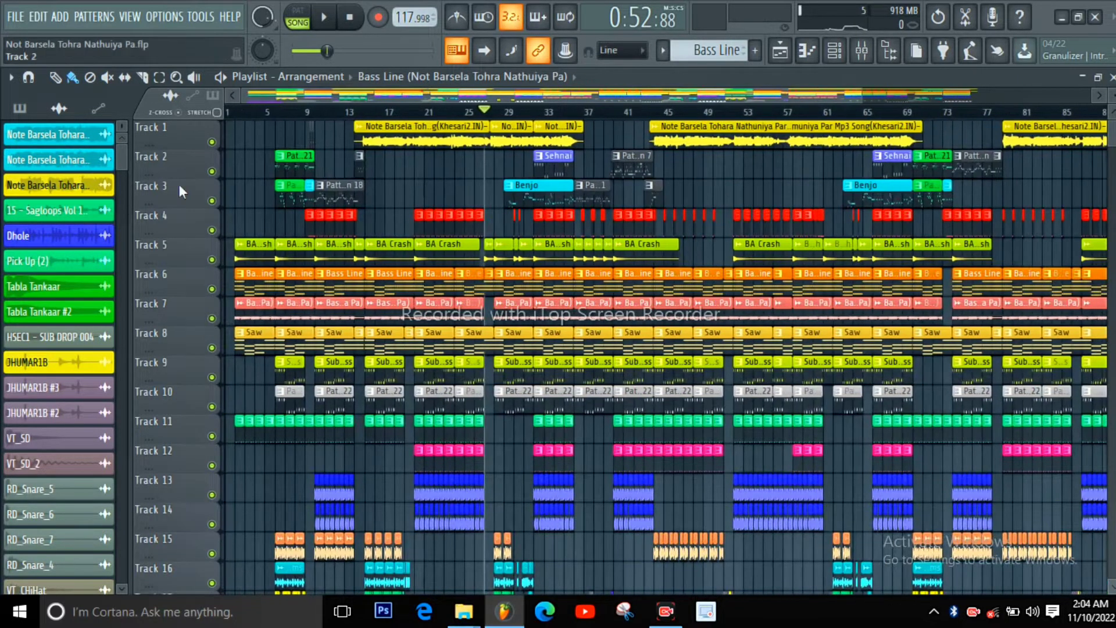
{"action": "scroll", "coordinate": [252, 204], "scroll_direction": "up", "scroll_amount": 2}
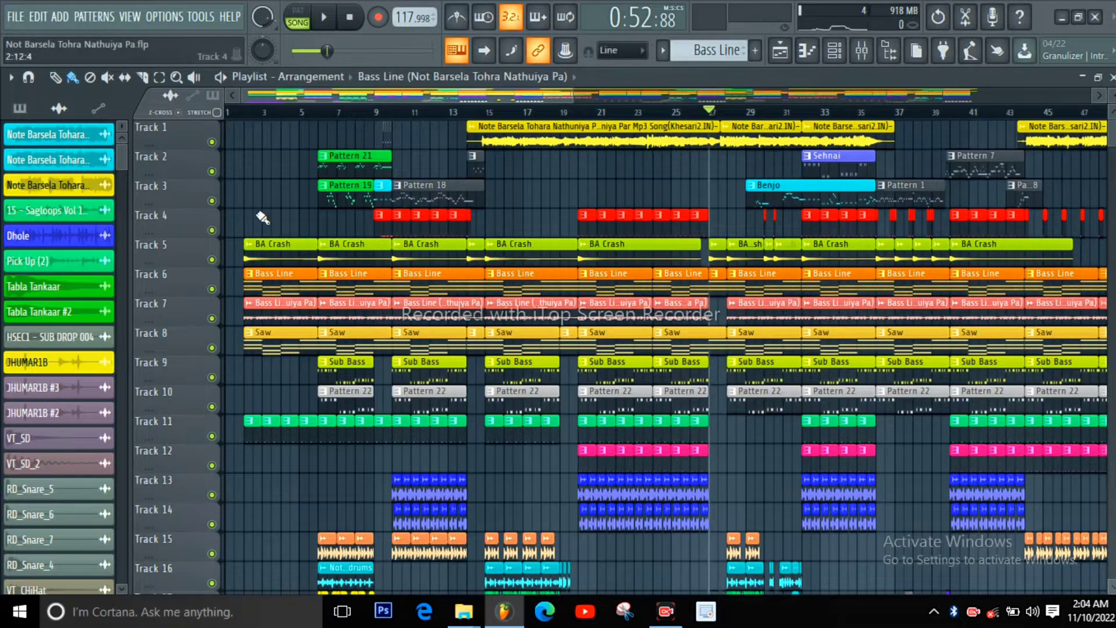
{"action": "scroll", "coordinate": [268, 232], "scroll_direction": "up", "scroll_amount": 5}
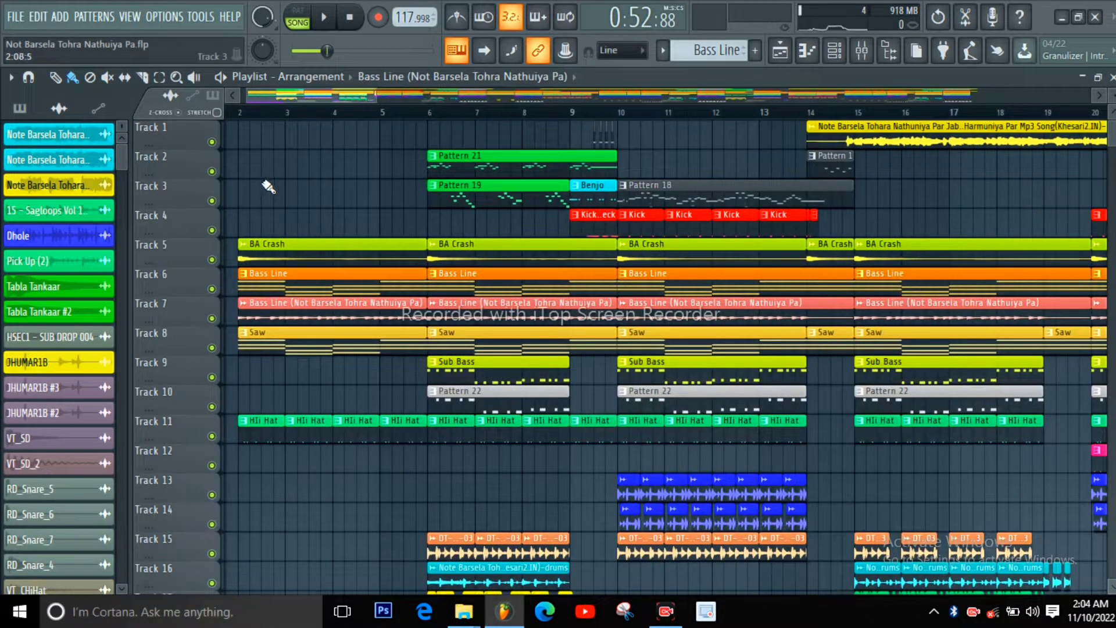
{"action": "scroll", "coordinate": [245, 201], "scroll_direction": "up", "scroll_amount": 2}
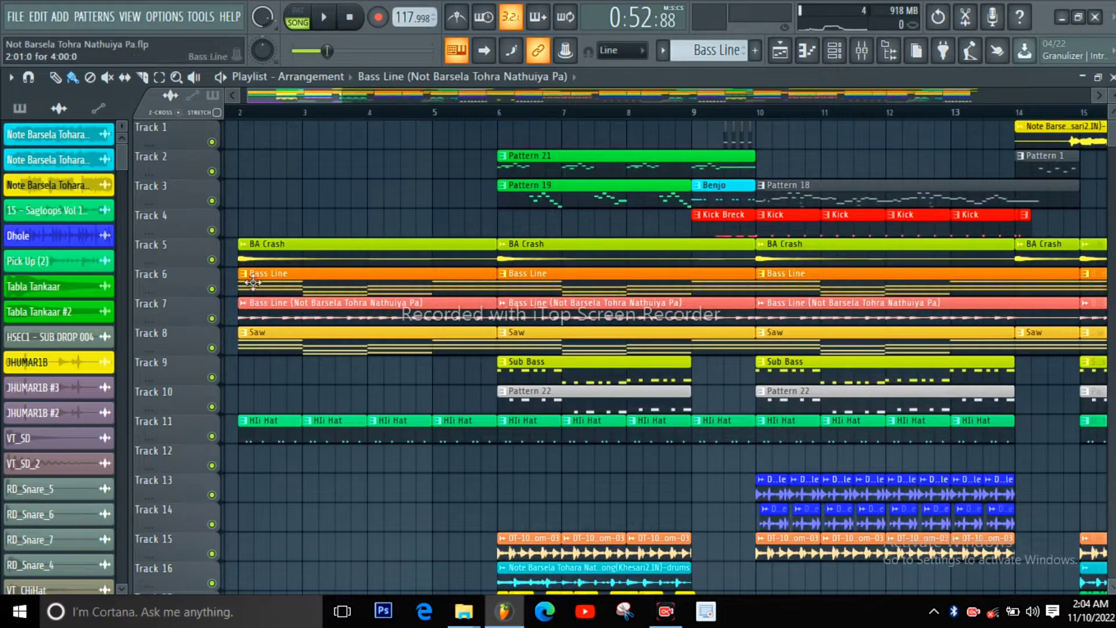
Solo the BA Crash on Track 5 and audition it from bar 2.
{"action": "right_click", "coordinate": [216, 260]}
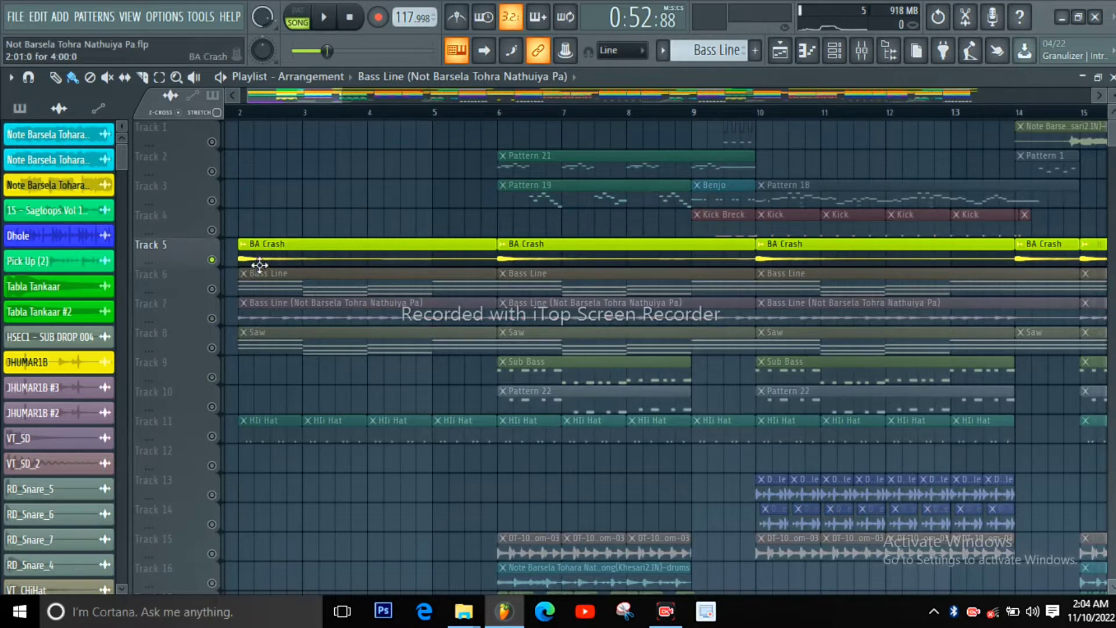
{"action": "left_click", "coordinate": [243, 112]}
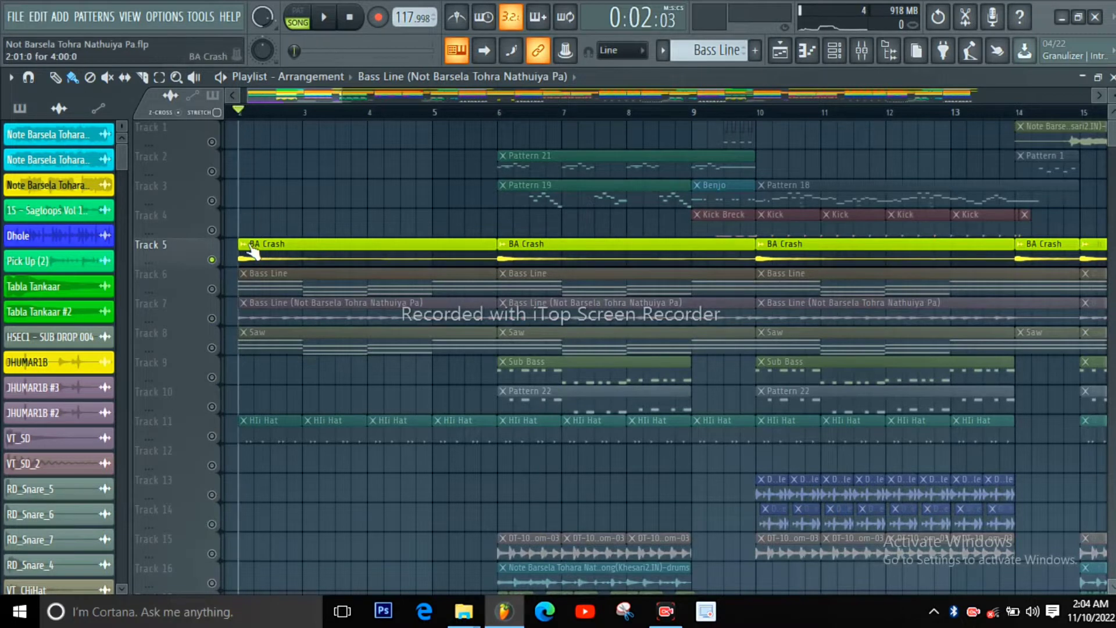
{"action": "key", "text": "space"}
{"action": "key", "text": "space"}
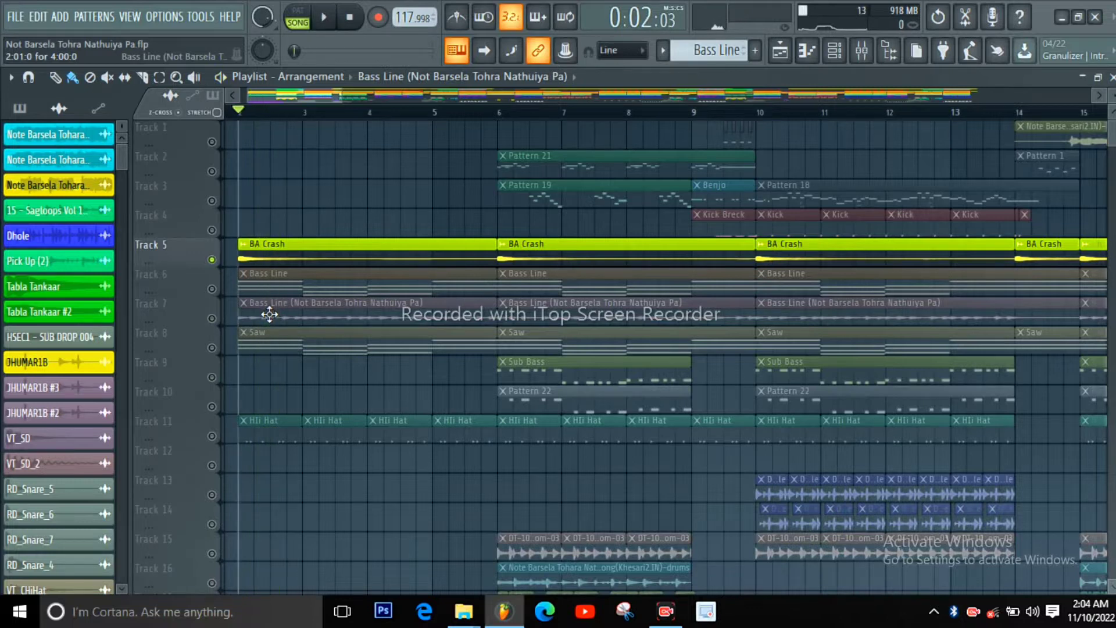
Pick the Bass Line pattern and compare Tracks 6 and 7 by soloing each in turn, ending with Track 6 soloed.
{"action": "right_click", "coordinate": [212, 289]}
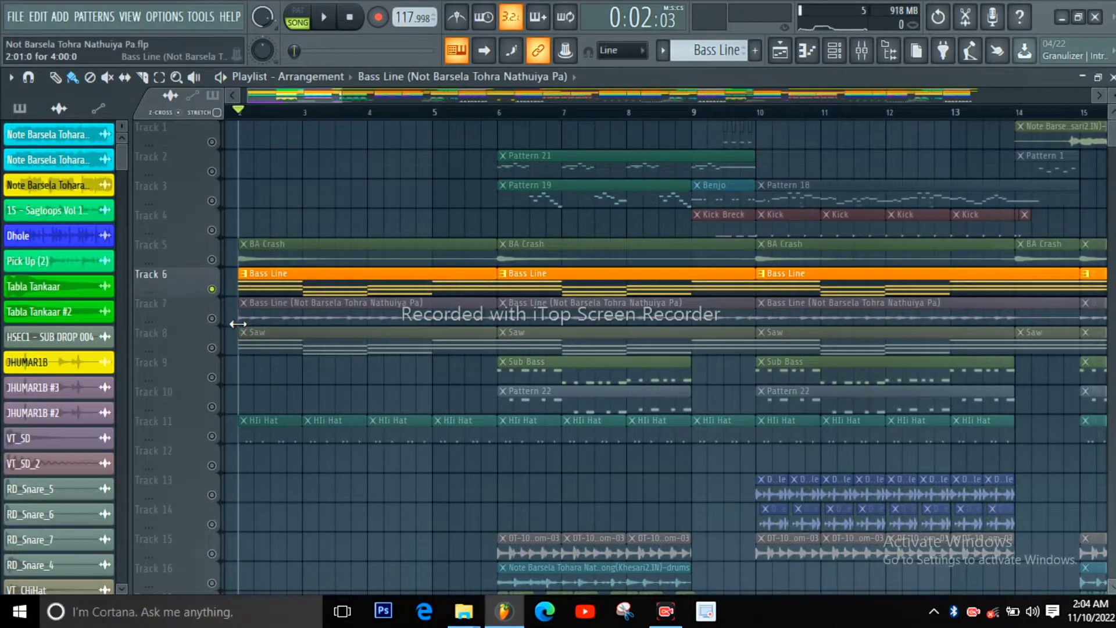
{"action": "left_click", "coordinate": [272, 290]}
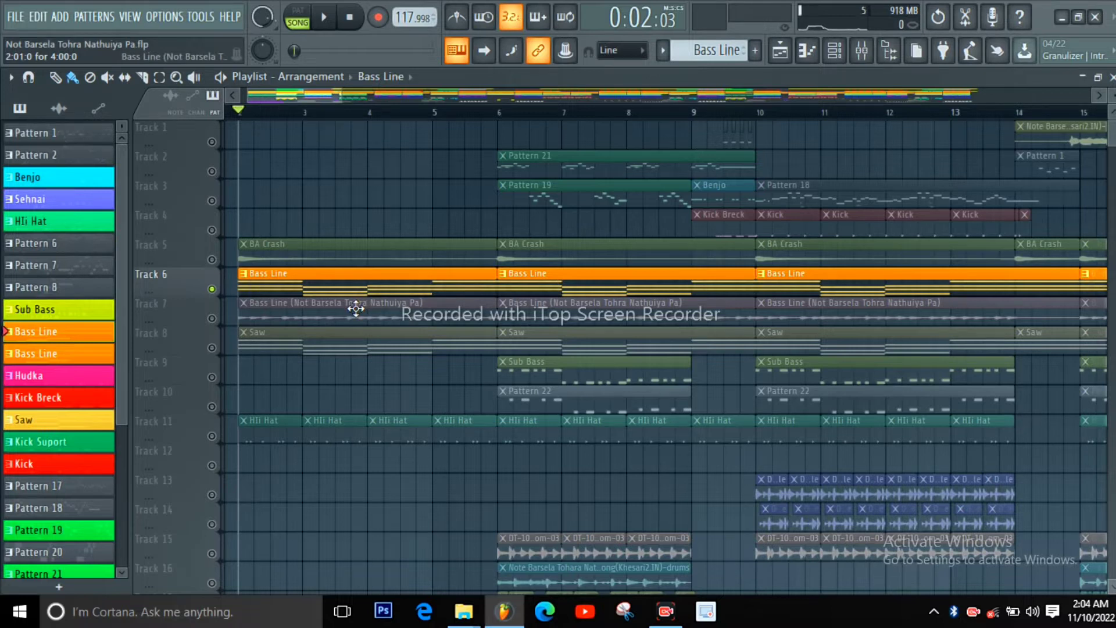
{"action": "left_click", "coordinate": [217, 323]}
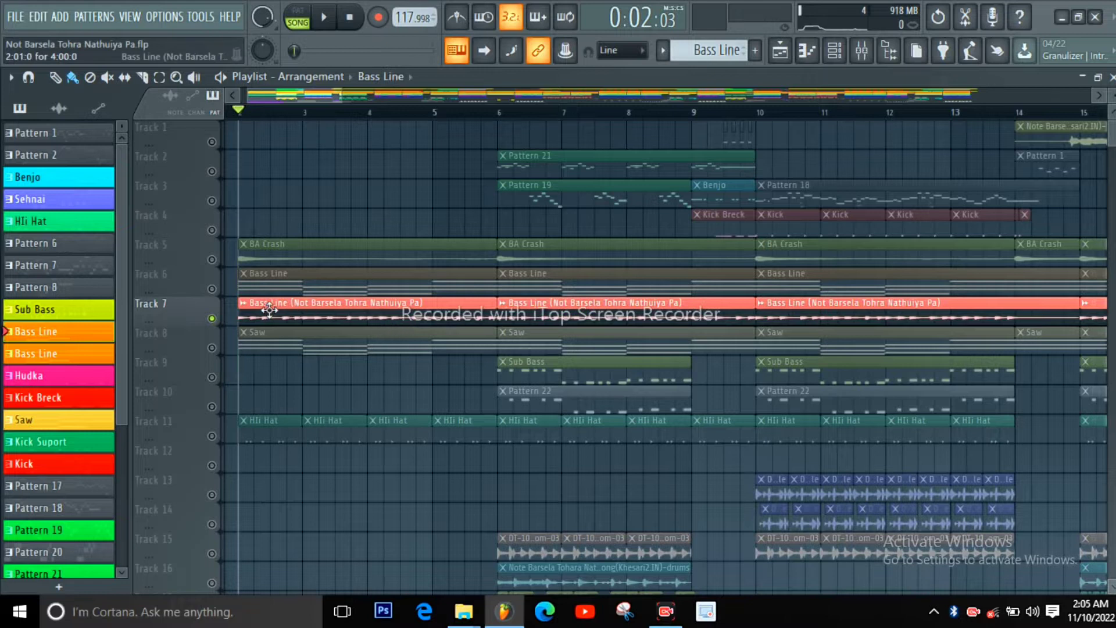
{"action": "left_click", "coordinate": [213, 293]}
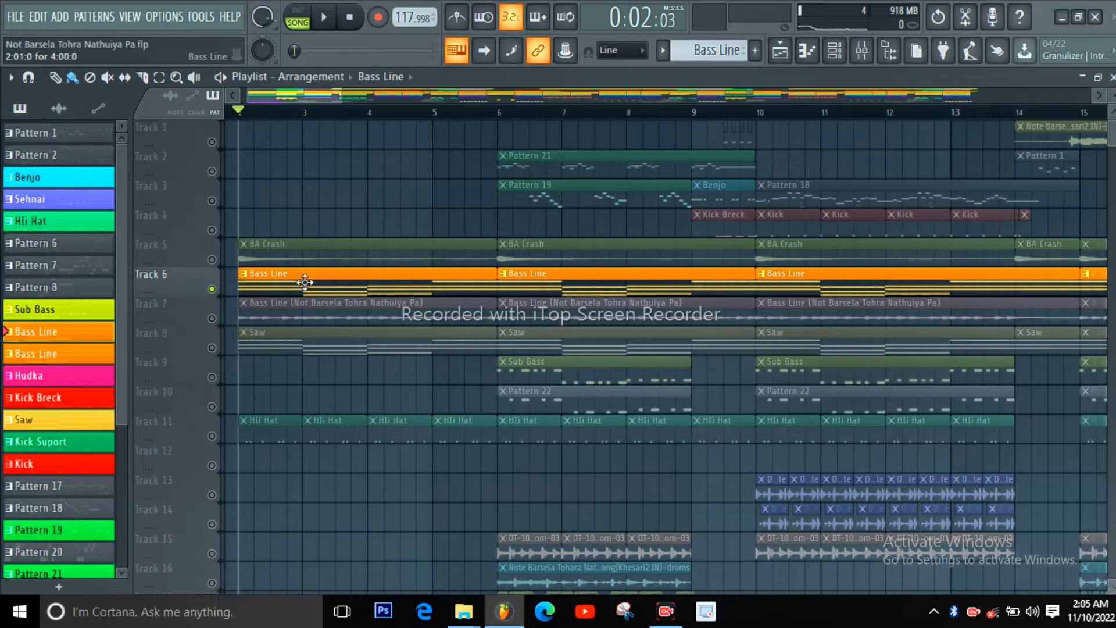
Enable the FM And...meda KS channel in the channel rack and audition Track 6's Bass Line solo from bar 2.
{"action": "left_click", "coordinate": [835, 51]}
{"action": "scroll", "coordinate": [227, 355], "scroll_direction": "down", "scroll_amount": 10}
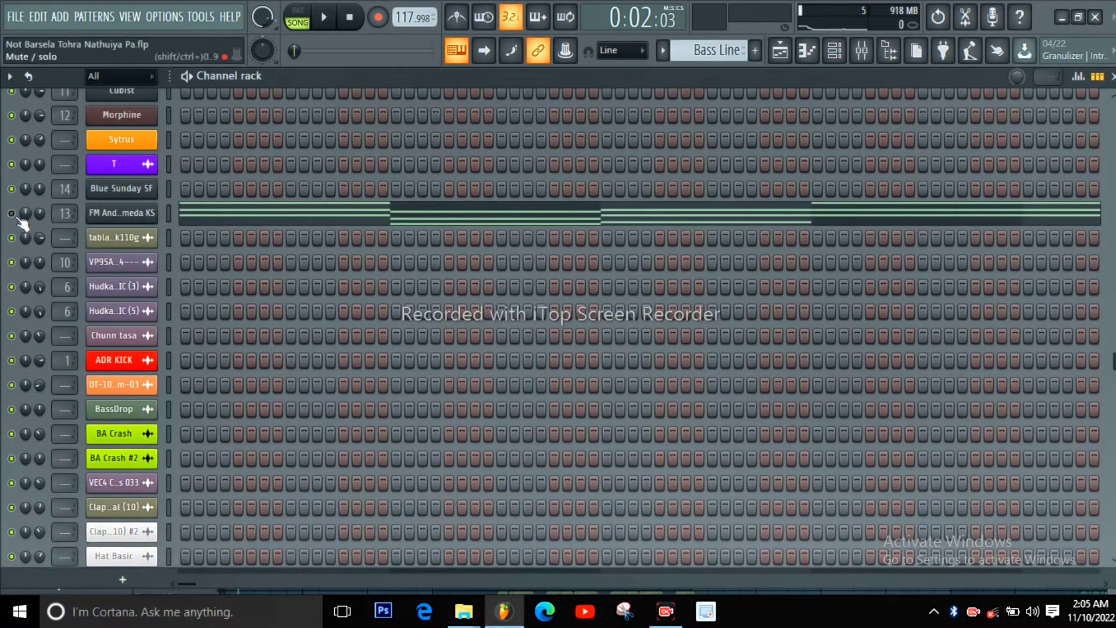
{"action": "left_click", "coordinate": [780, 50]}
{"action": "right_click", "coordinate": [214, 289]}
{"action": "key", "text": "space"}
{"action": "right_click", "coordinate": [215, 291]}
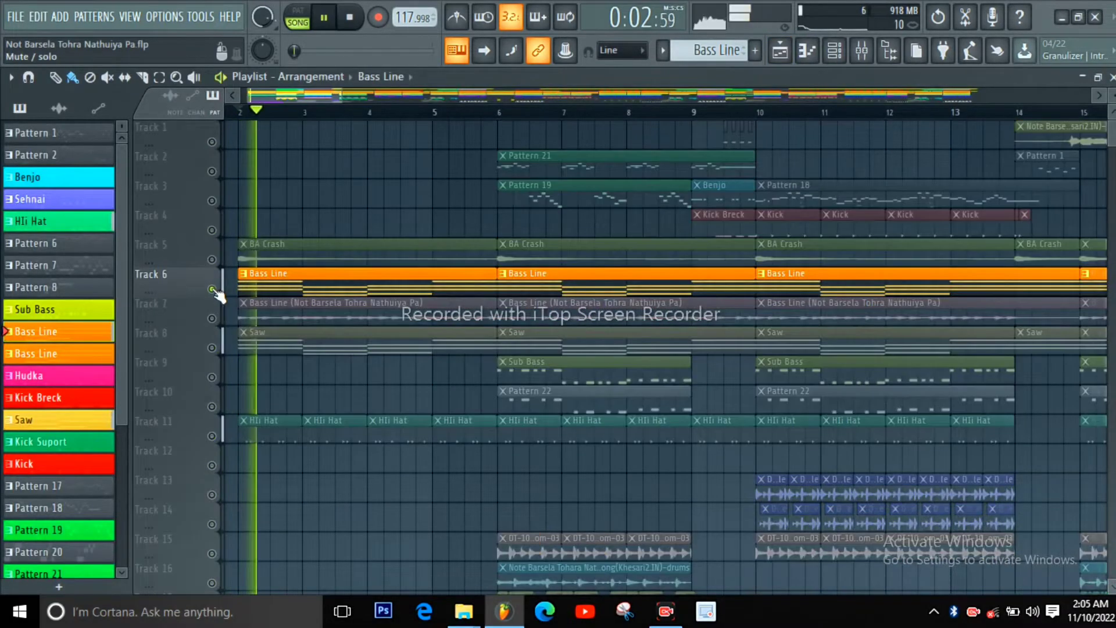
{"action": "key", "text": "space"}
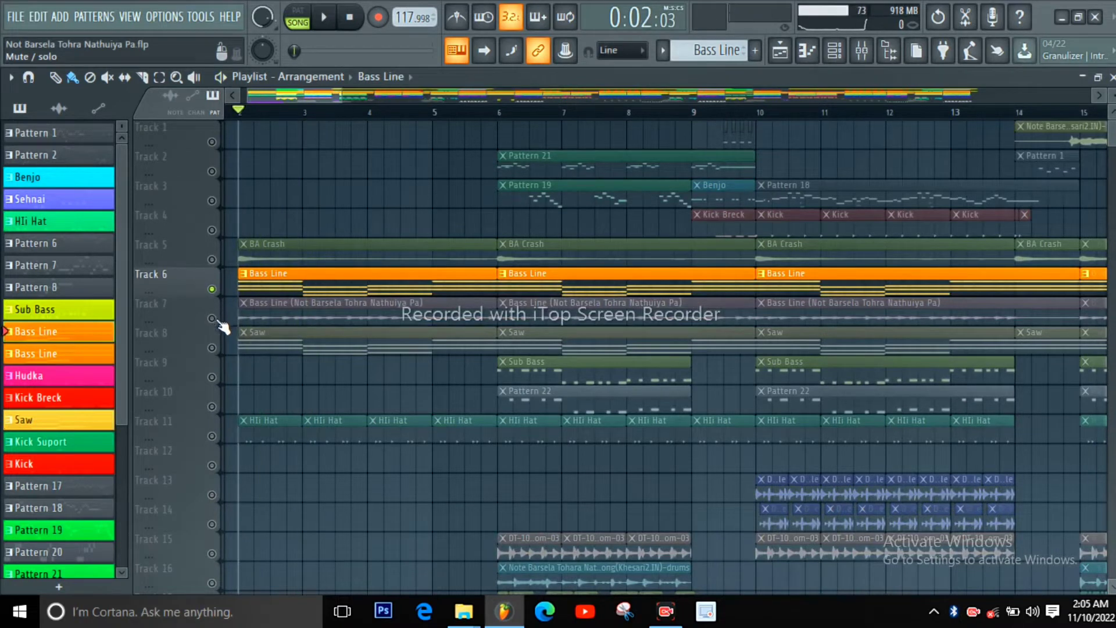
Mute the FM And...meda KS channel again and audition the Bass Line audio clip on Track 7 solo.
{"action": "right_click", "coordinate": [214, 319]}
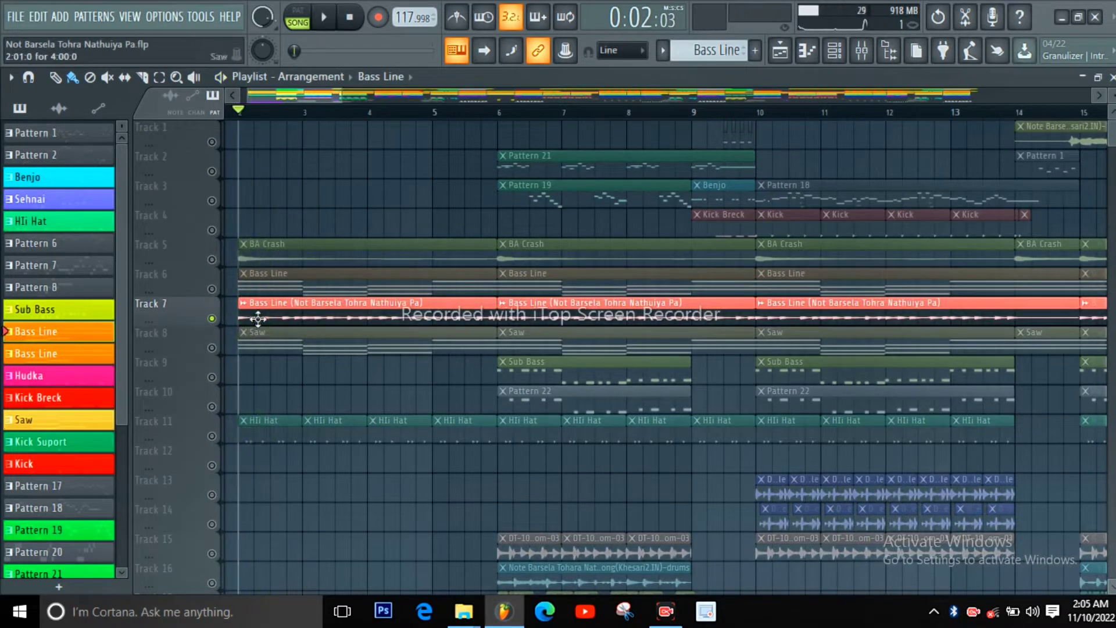
{"action": "left_click", "coordinate": [834, 50]}
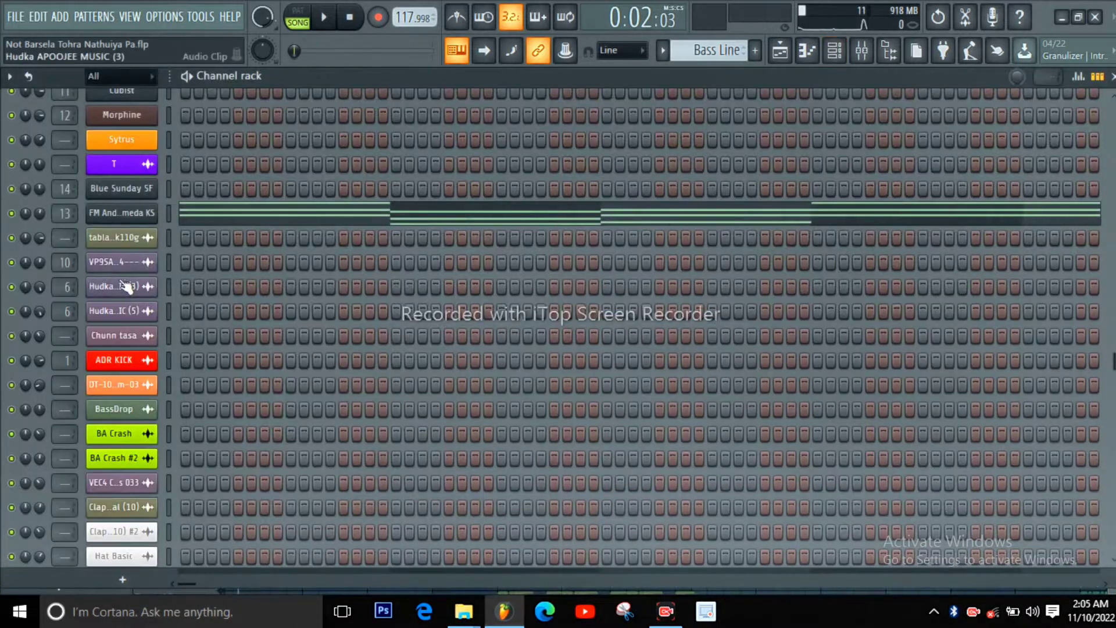
{"action": "left_click", "coordinate": [11, 214]}
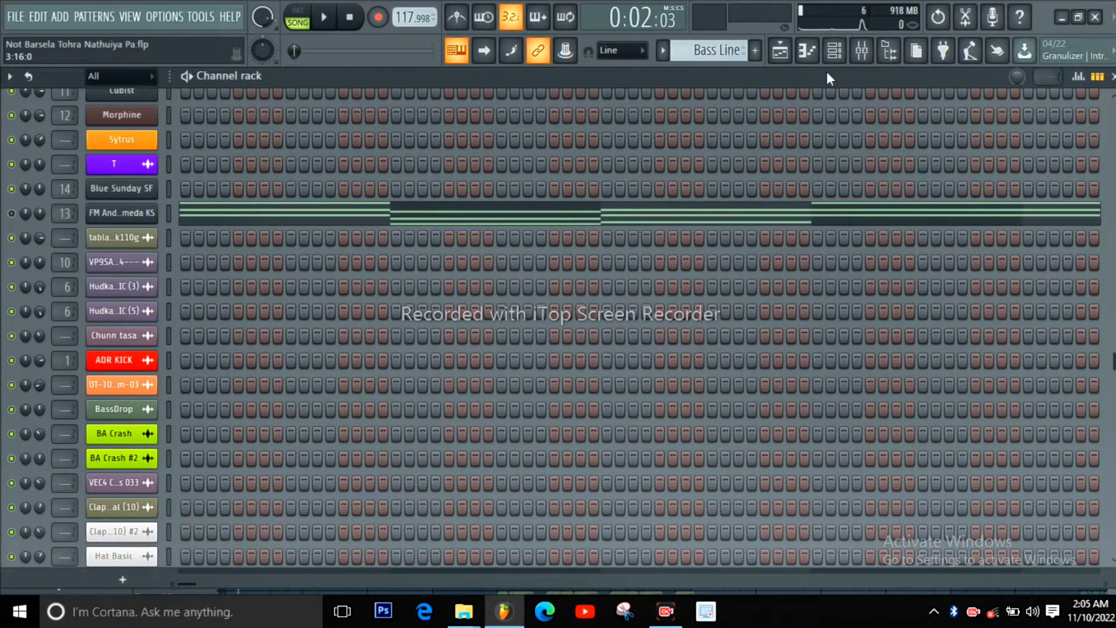
{"action": "left_click", "coordinate": [834, 51]}
{"action": "right_click", "coordinate": [211, 318]}
{"action": "right_click", "coordinate": [211, 319]}
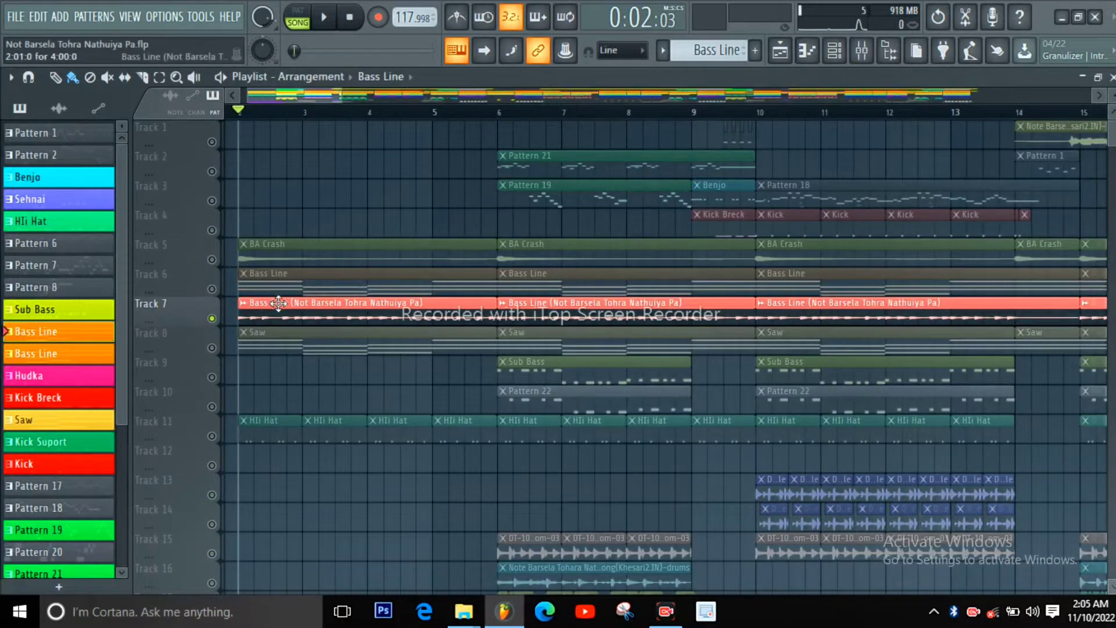
{"action": "key", "text": "space"}
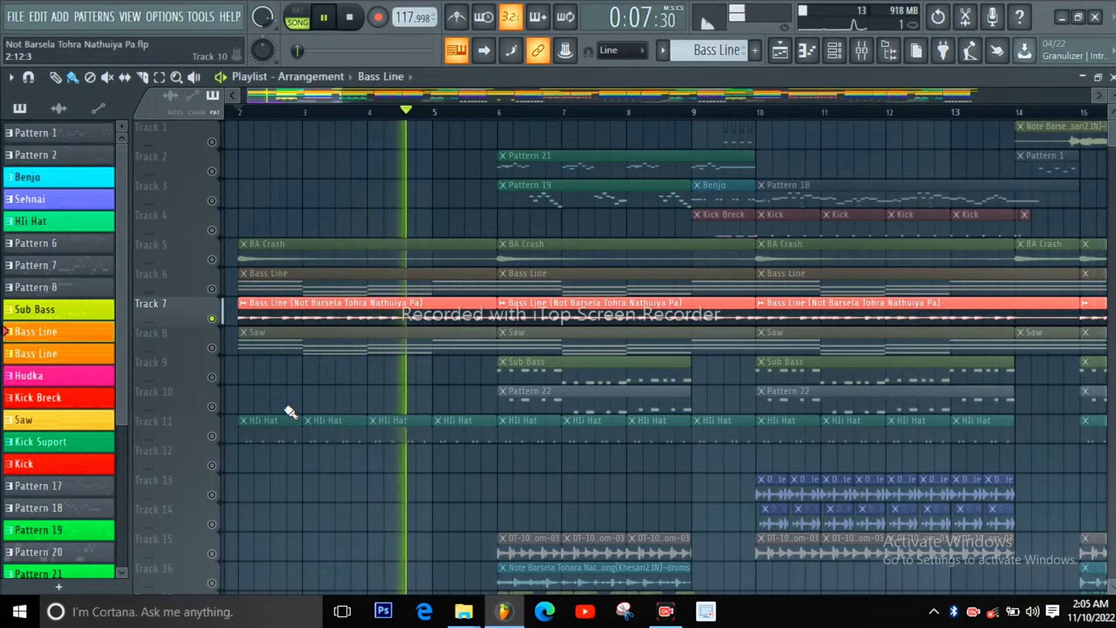
{"action": "key", "text": "space"}
Play the Saw pattern on Track 8 solo and inspect its Orchestral 2 synth, ending back in the playlist with playback stopped.
{"action": "left_click", "coordinate": [214, 354]}
{"action": "key", "text": "space"}
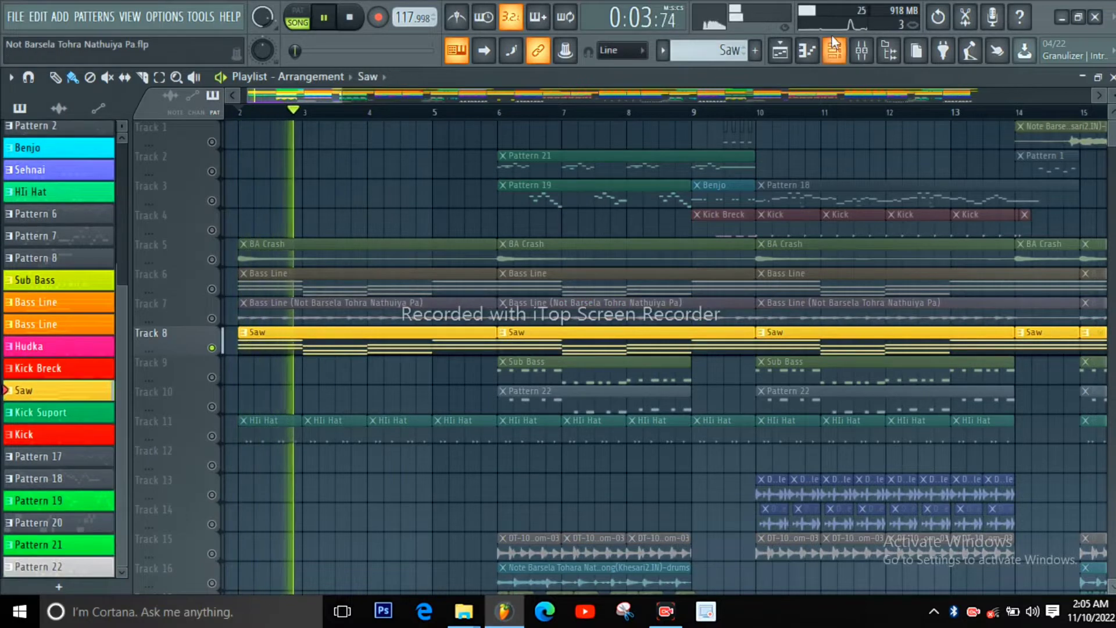
{"action": "key", "text": "F6"}
{"action": "scroll", "coordinate": [393, 308], "scroll_direction": "down", "scroll_amount": 5}
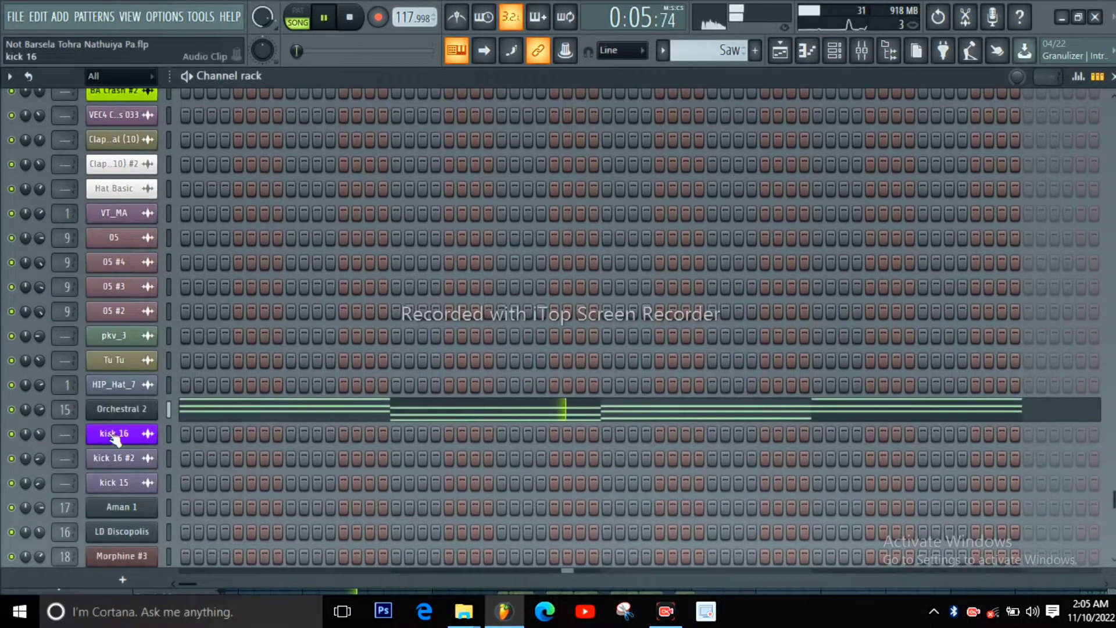
{"action": "left_click", "coordinate": [121, 409]}
{"action": "left_click_drag", "start_coordinate": [165, 214], "coordinate": [343, 179]}
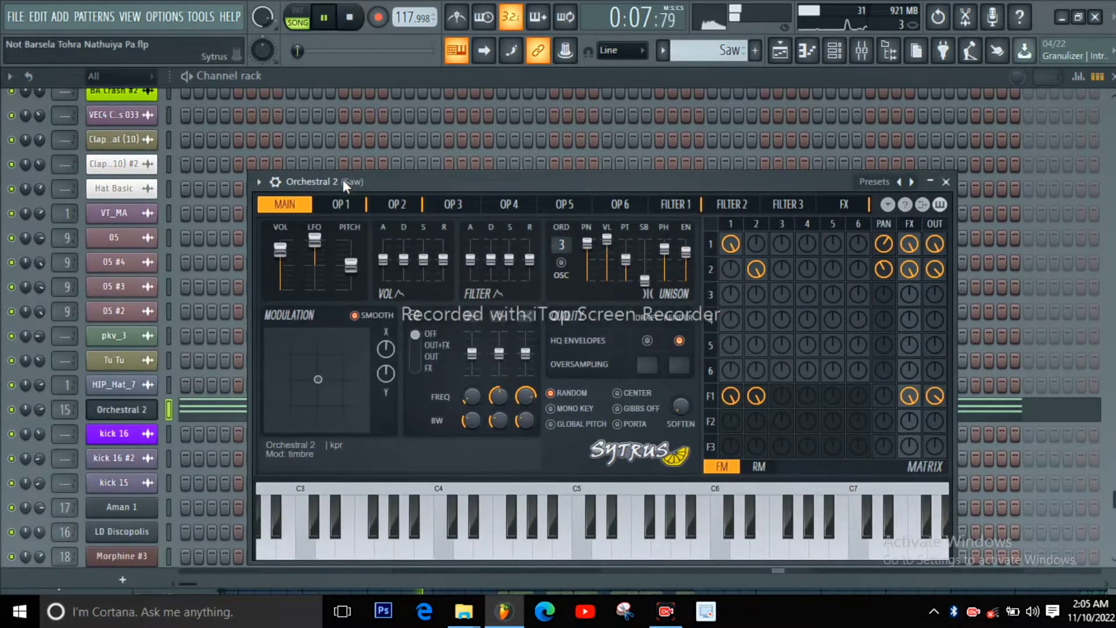
{"action": "left_click", "coordinate": [781, 52]}
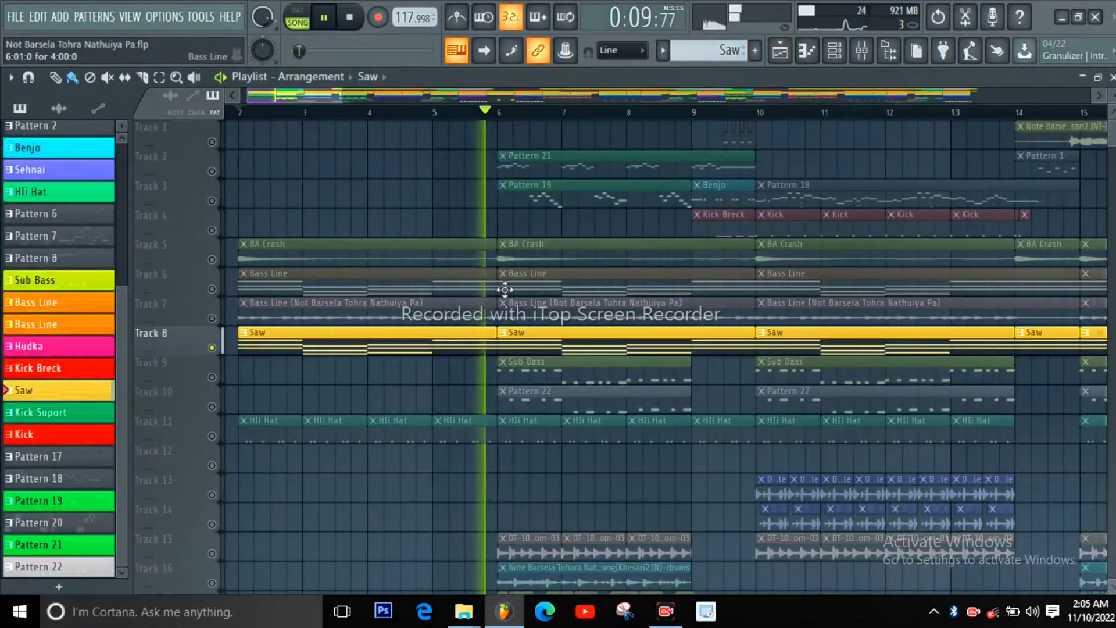
{"action": "key", "text": "space"}
Solo the HIi Hat pattern on Track 11 and audition it from bar 2.
{"action": "left_click", "coordinate": [213, 436]}
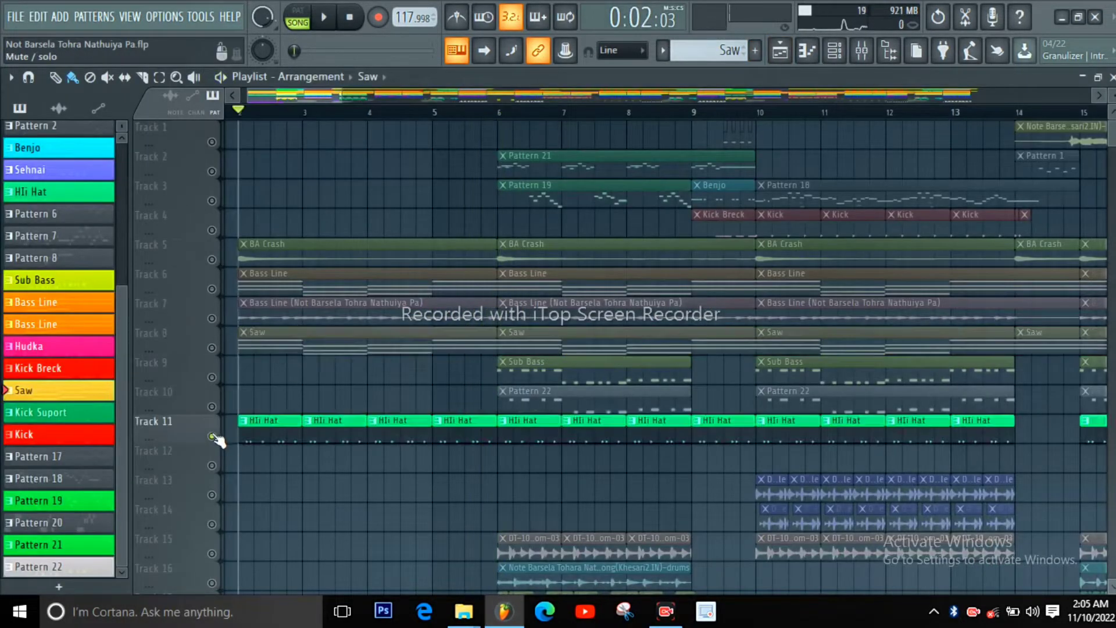
{"action": "key", "text": "space"}
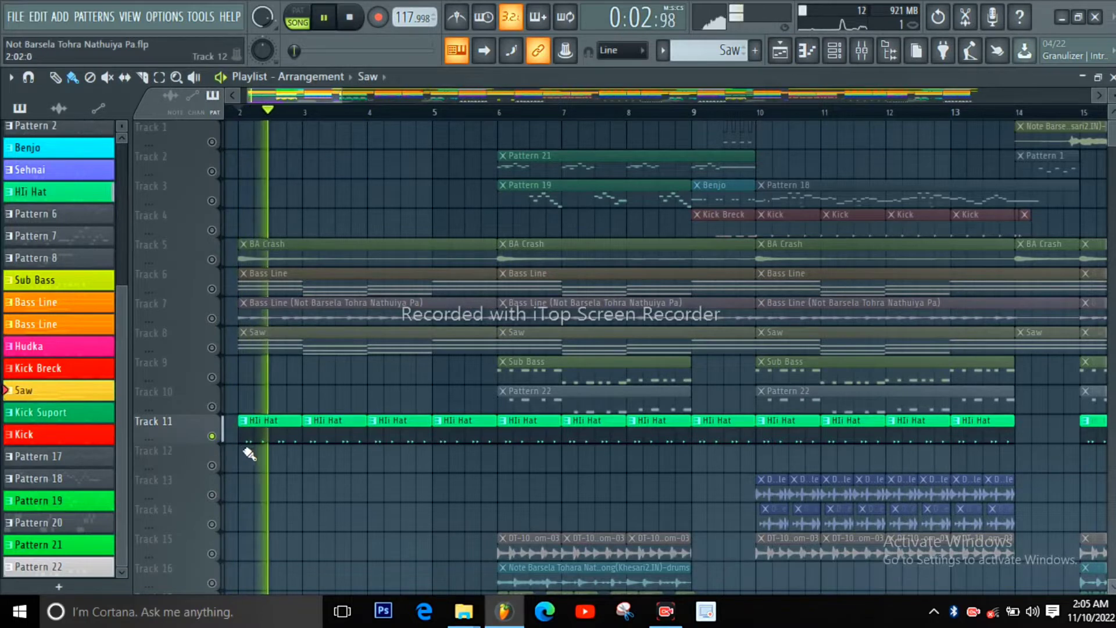
{"action": "scroll", "coordinate": [255, 442], "scroll_direction": "down", "scroll_amount": 2}
{"action": "key", "text": "space"}
Restore all tracks from solo and play the full intro together from bar 2.
{"action": "scroll", "coordinate": [258, 441], "scroll_direction": "down", "scroll_amount": 1}
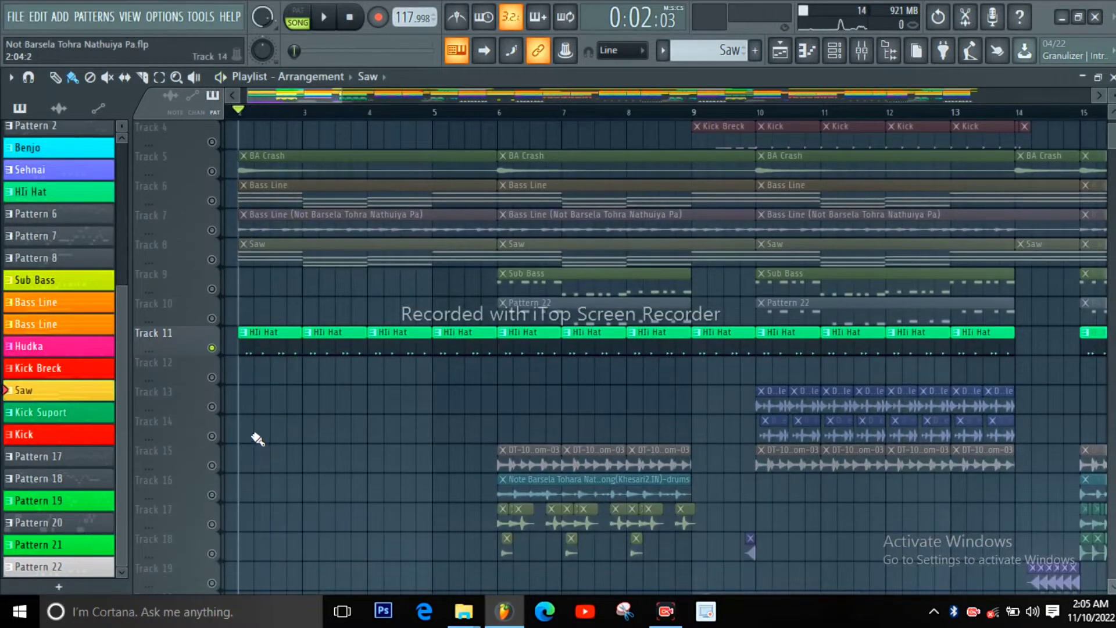
{"action": "scroll", "coordinate": [258, 440], "scroll_direction": "down", "scroll_amount": 5}
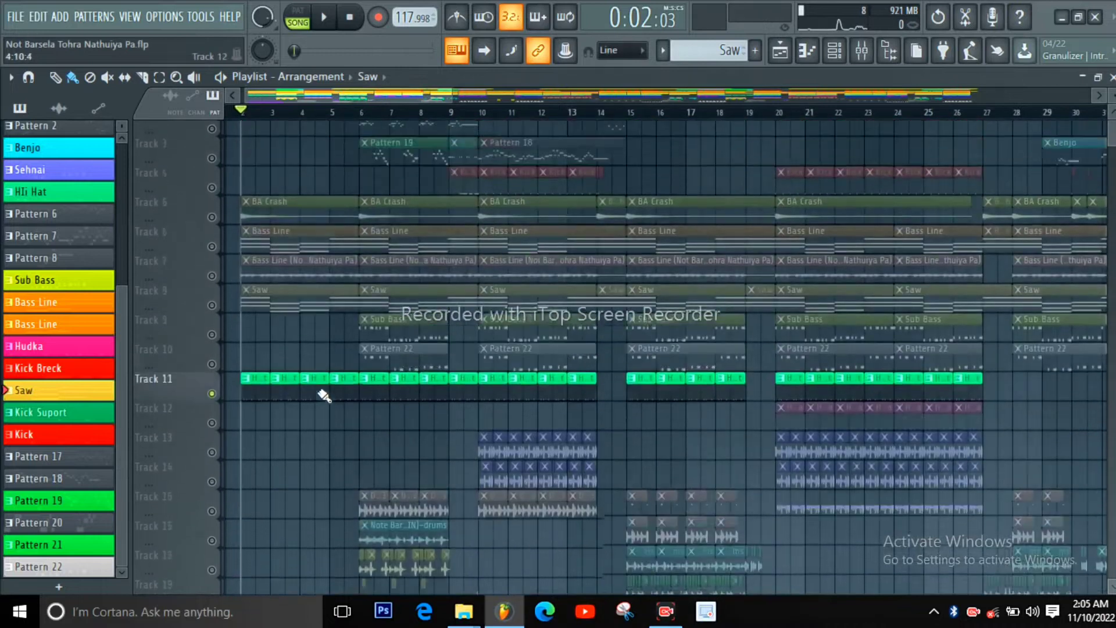
{"action": "scroll", "coordinate": [416, 249], "scroll_direction": "up", "scroll_amount": 6}
{"action": "scroll", "coordinate": [420, 235], "scroll_direction": "up", "scroll_amount": 4}
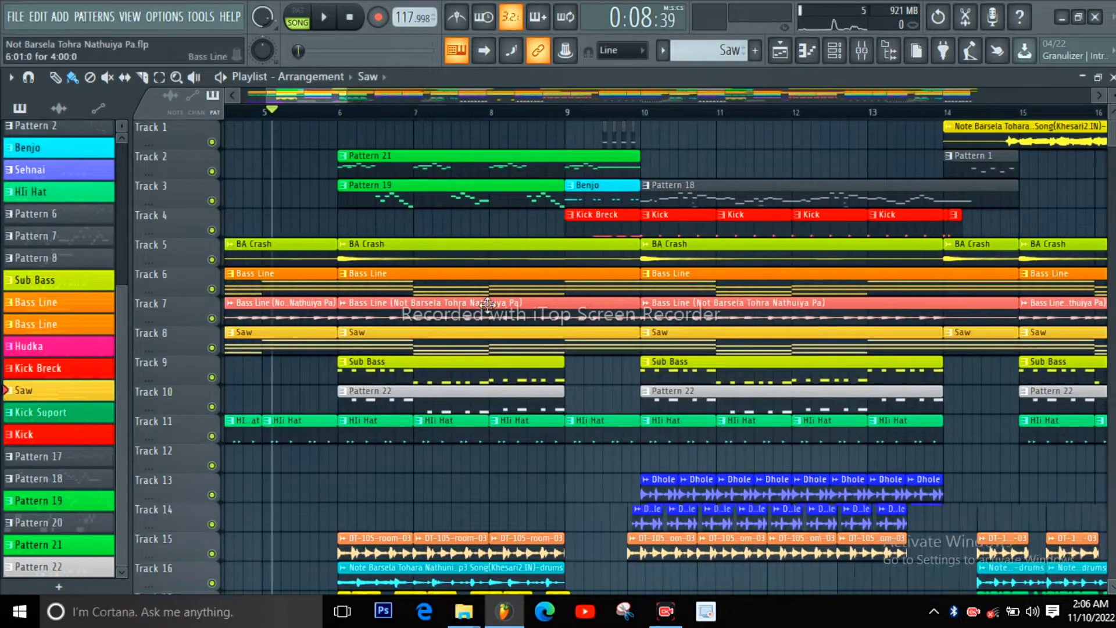
{"action": "scroll", "coordinate": [283, 241], "scroll_direction": "down", "scroll_amount": 5}
{"action": "key", "text": "space"}
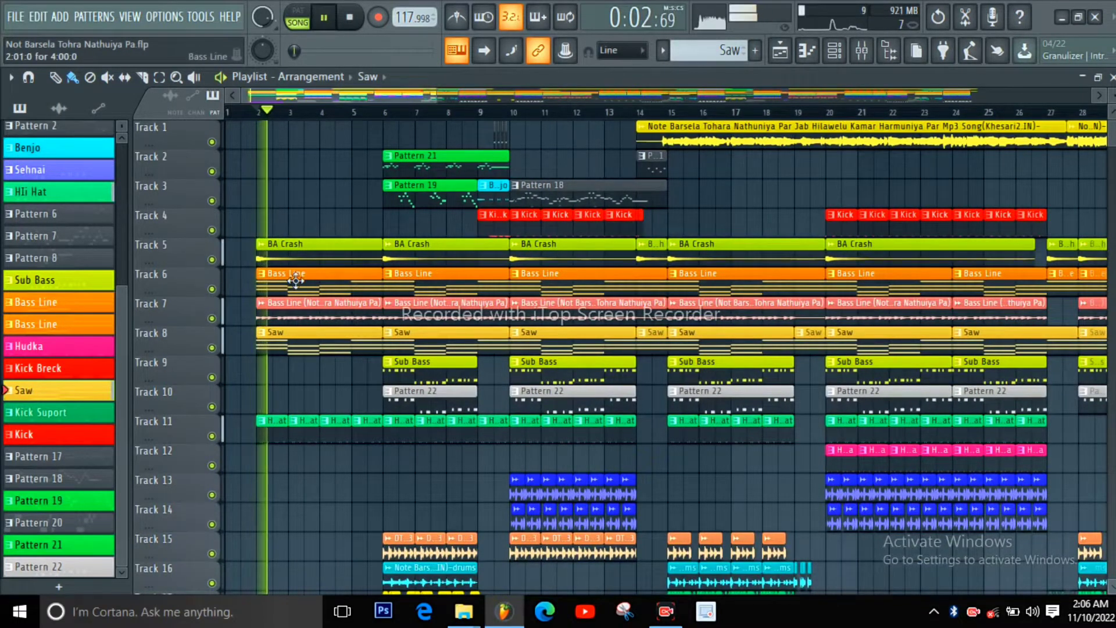
{"action": "scroll", "coordinate": [308, 299], "scroll_direction": "up", "scroll_amount": 3}
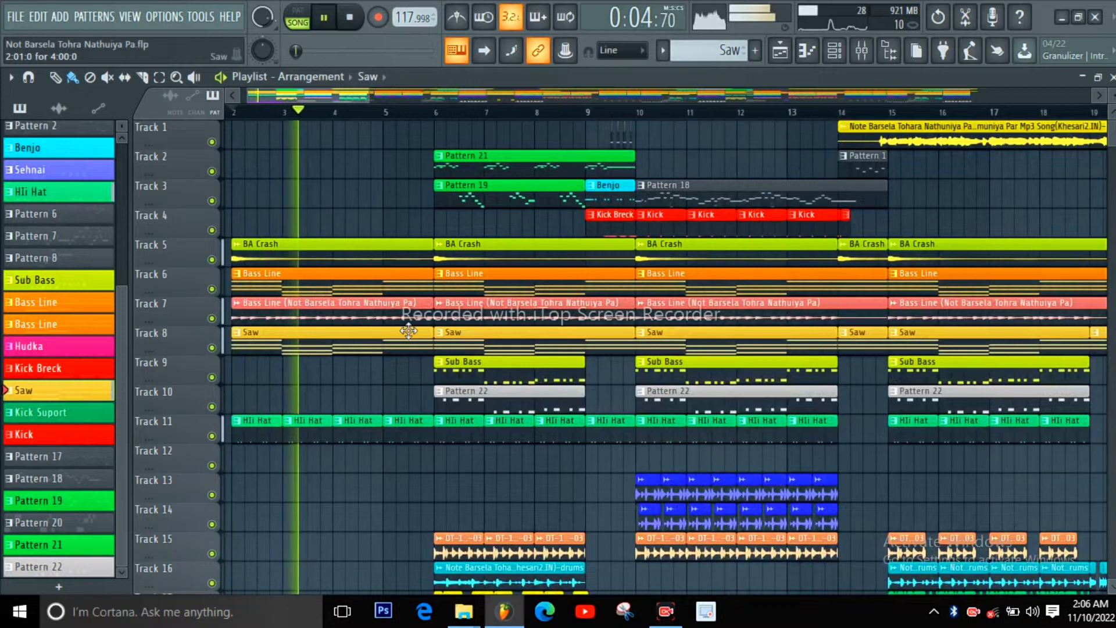
{"action": "scroll", "coordinate": [314, 302], "scroll_direction": "down", "scroll_amount": 2}
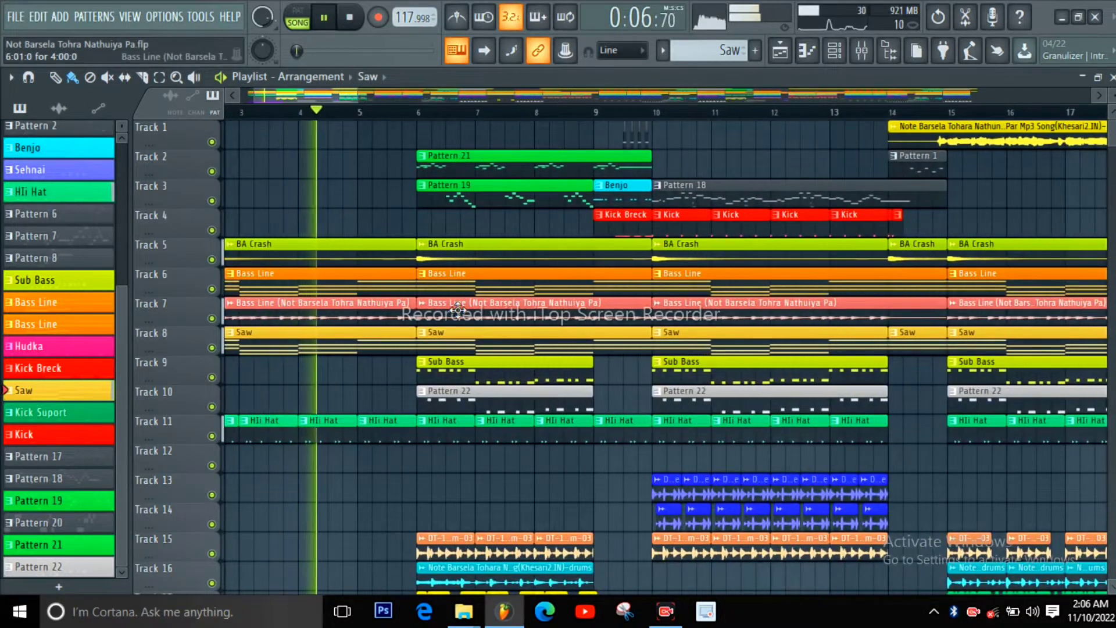
Stop the full playback and place the playhead at the start of bar 6.
{"action": "scroll", "coordinate": [458, 309], "scroll_direction": "up", "scroll_amount": 6}
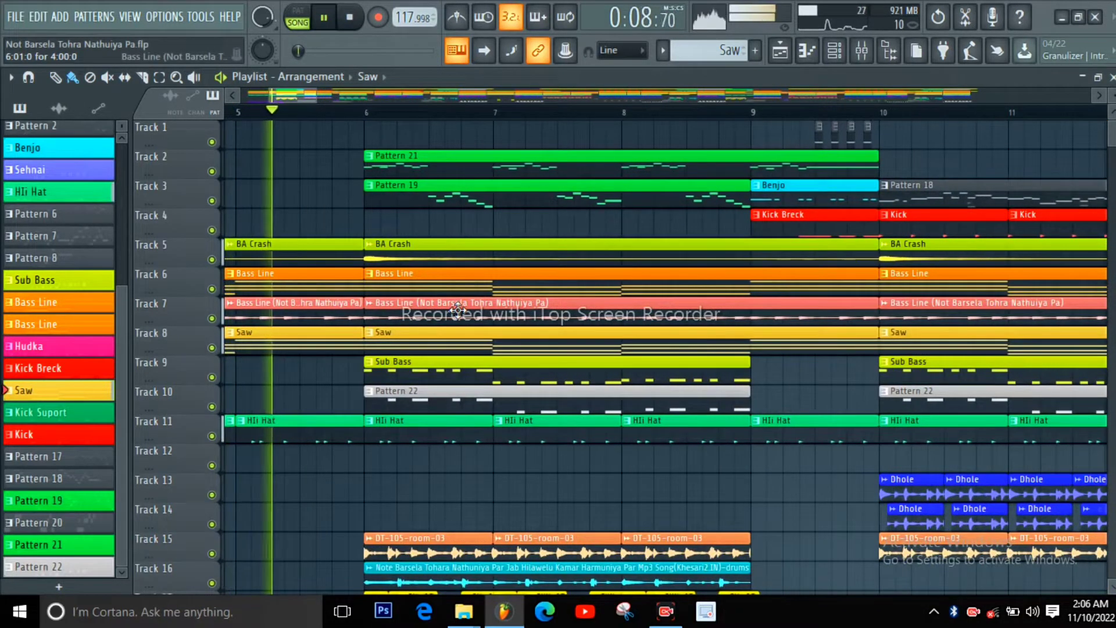
{"action": "scroll", "coordinate": [416, 303], "scroll_direction": "up", "scroll_amount": 1}
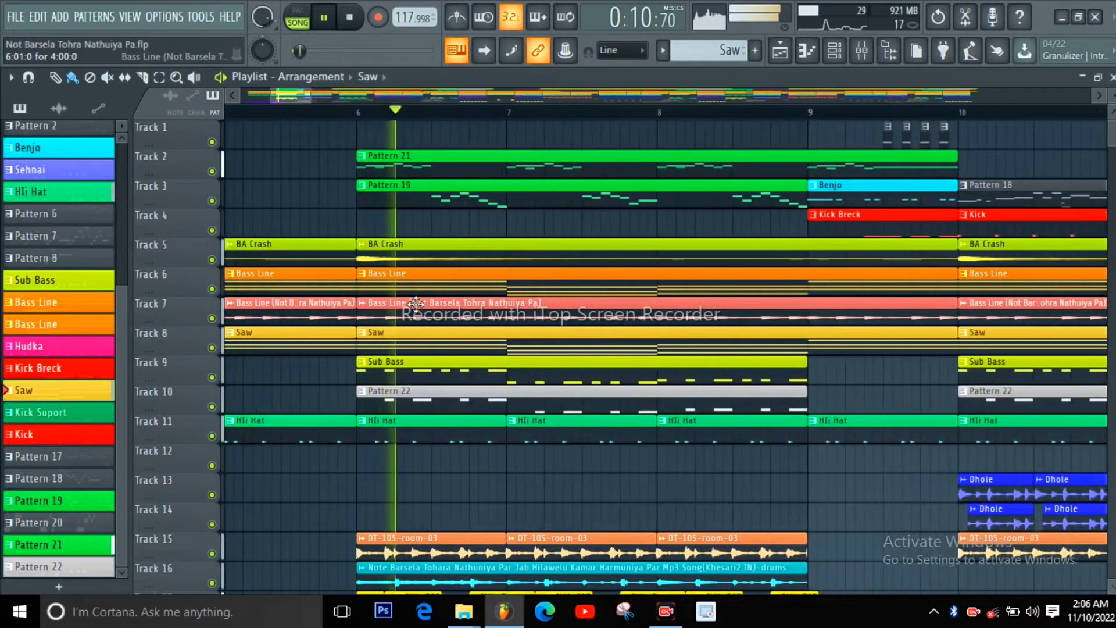
{"action": "key", "text": "space"}
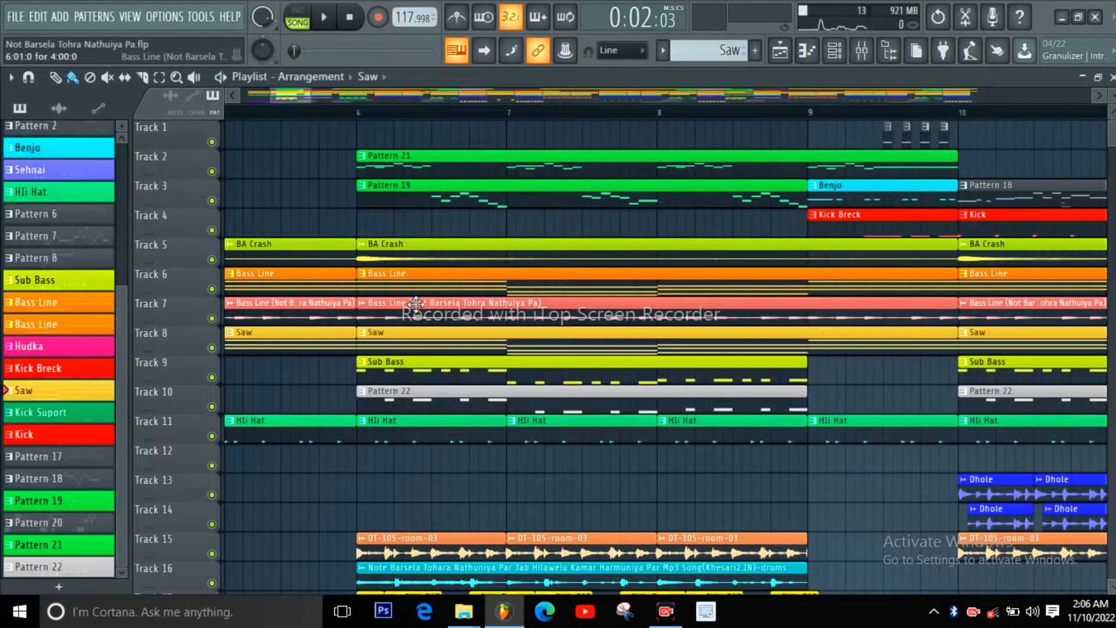
{"action": "left_click", "coordinate": [308, 113]}
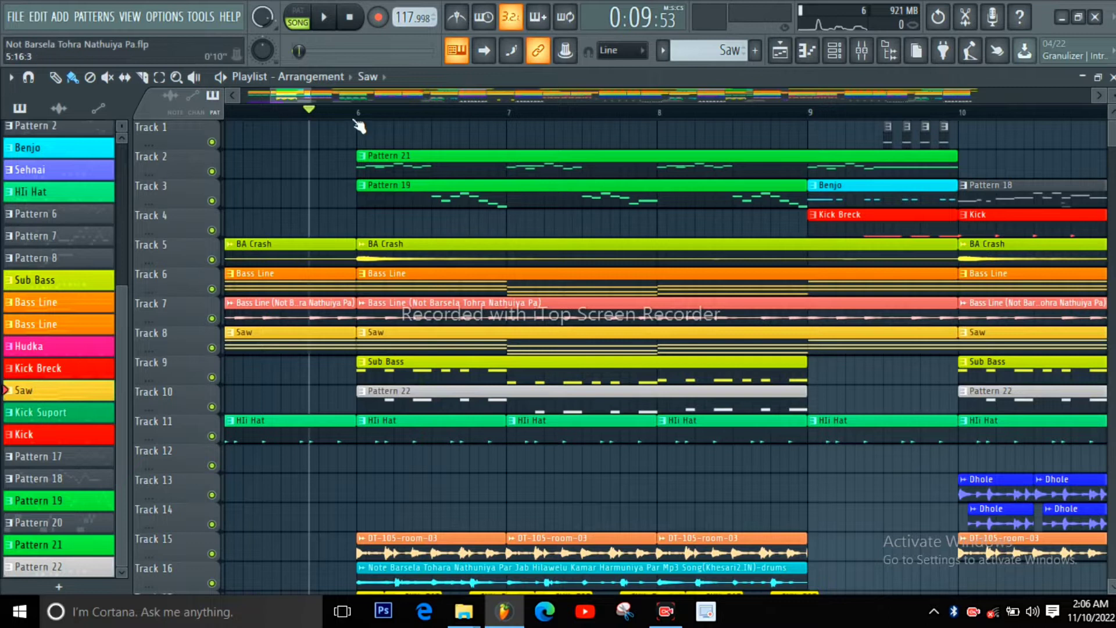
{"action": "left_click", "coordinate": [357, 111]}
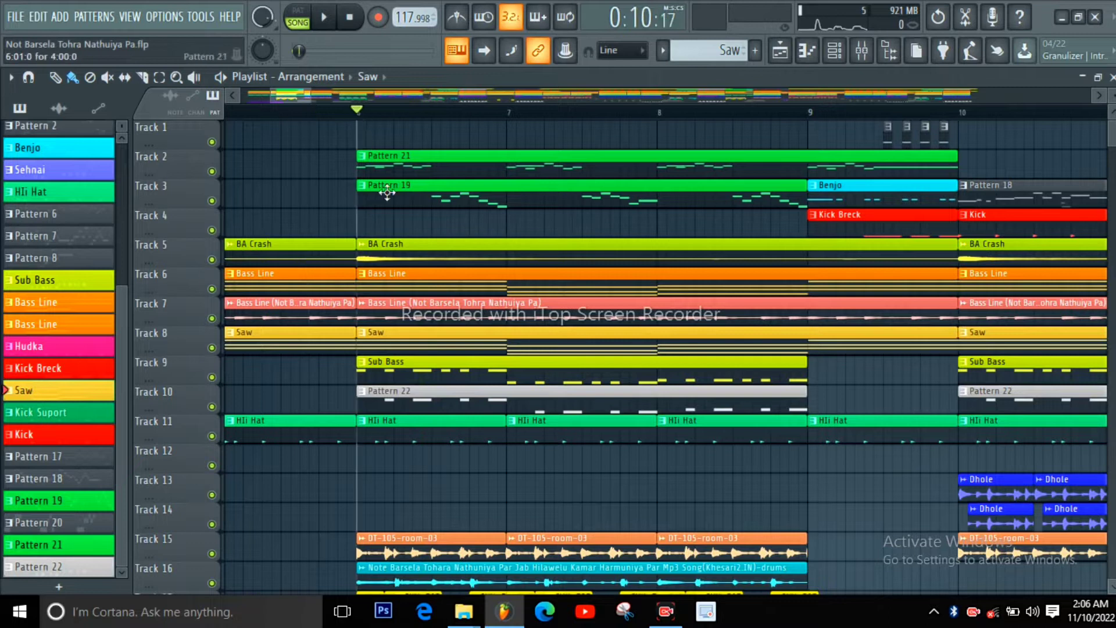
Solo Track 2 and audition Pattern 21 from bar 6.
{"action": "right_click", "coordinate": [212, 171]}
{"action": "key", "text": "space"}
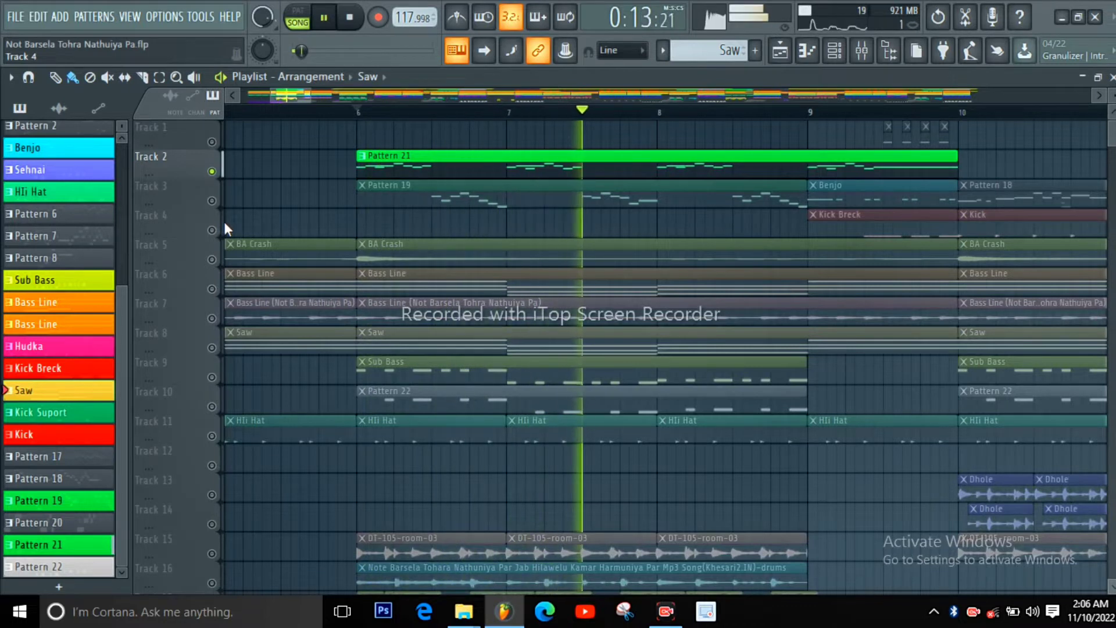
{"action": "key", "text": "space"}
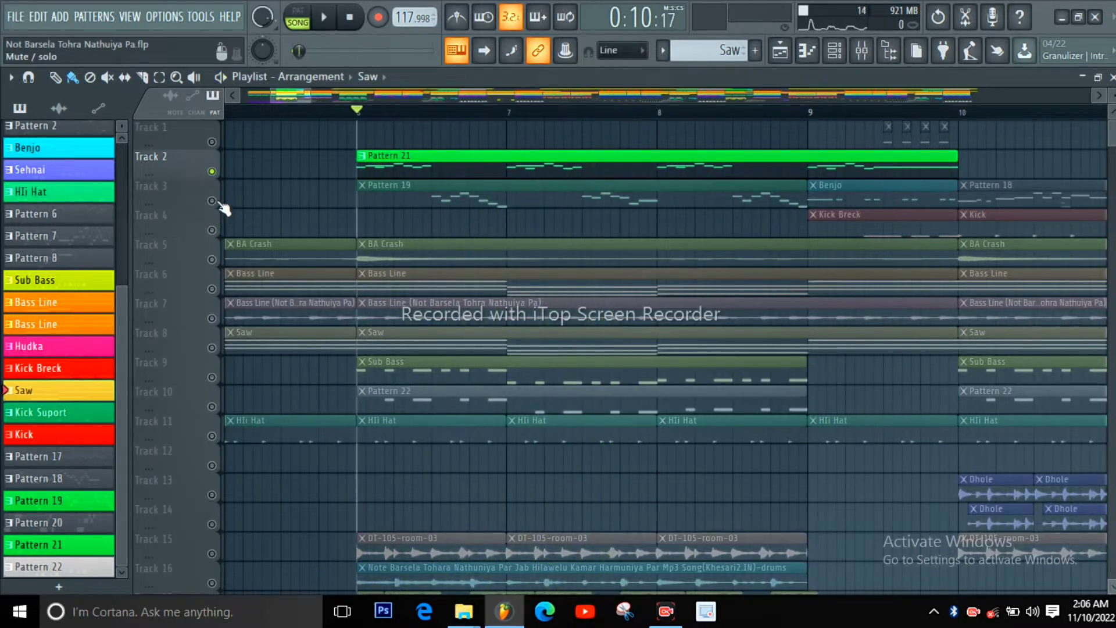
Unmute Track 3 alongside Track 2 and audition Pattern 21, Pattern 19 and Benjo together from bar 6.
{"action": "left_click", "coordinate": [221, 203]}
{"action": "key", "text": "space"}
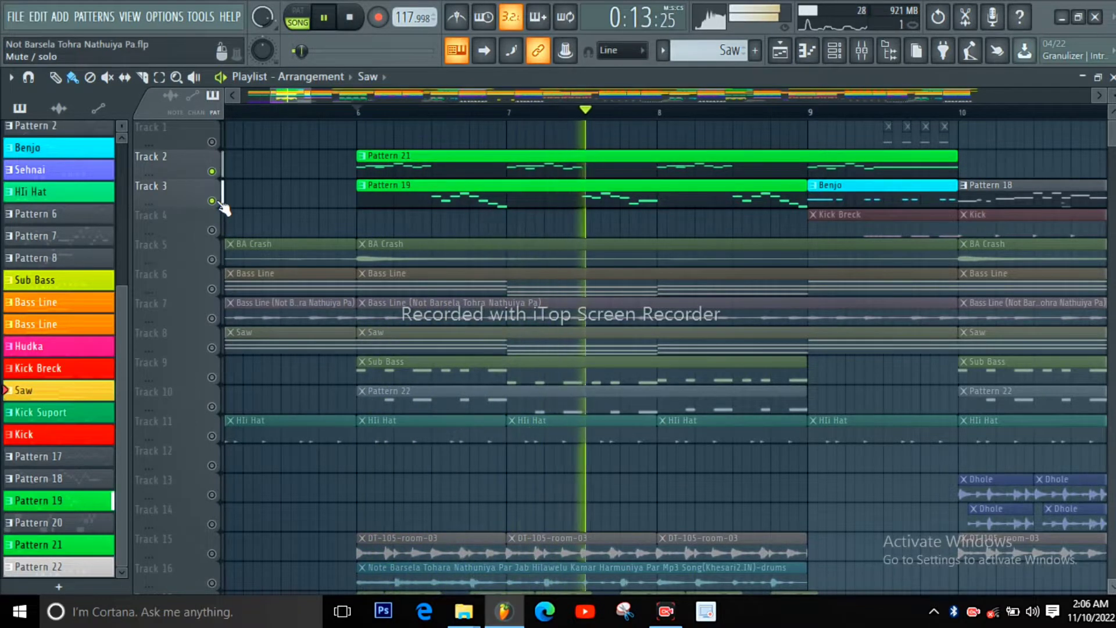
{"action": "scroll", "coordinate": [379, 239], "scroll_direction": "down", "scroll_amount": 2}
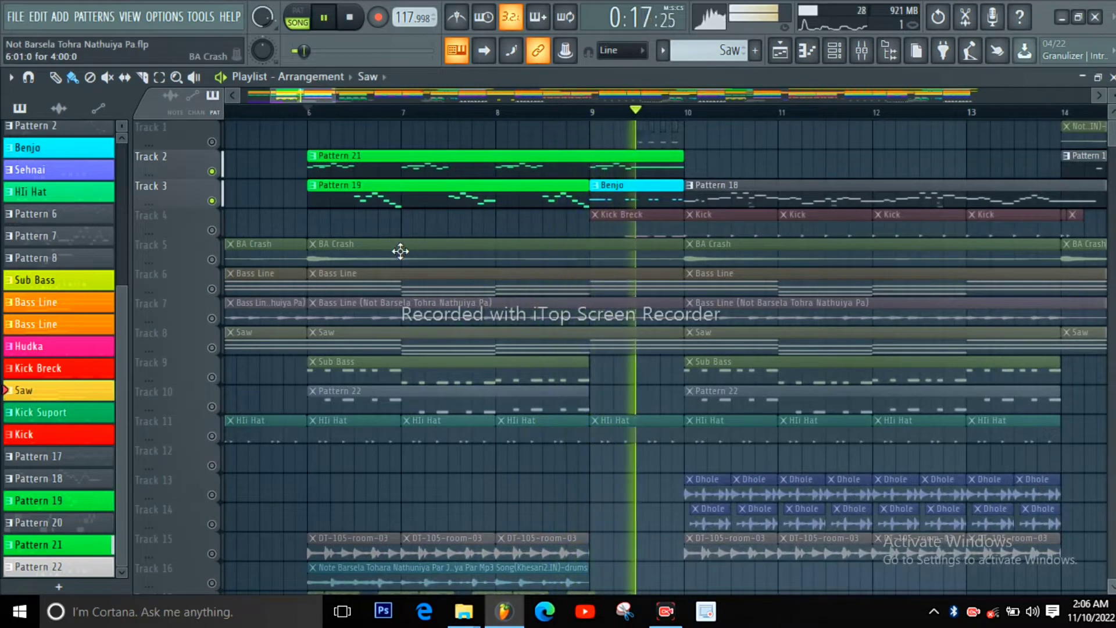
{"action": "key", "text": "space"}
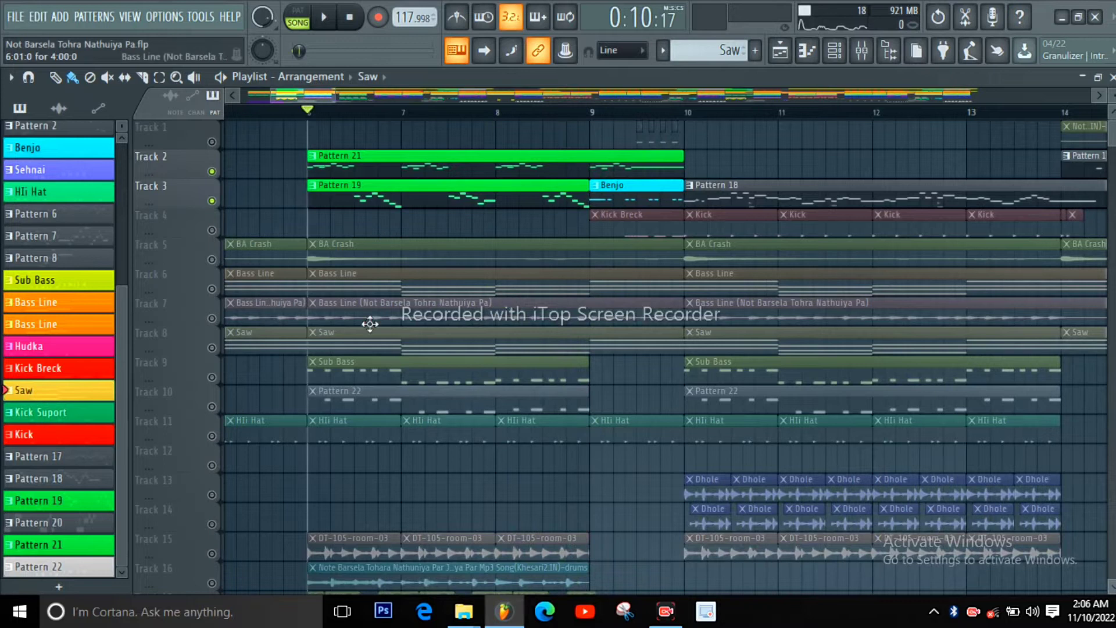
Switch the solo to Track 9 and audition the Sub Bass pattern from bar 6.
{"action": "scroll", "coordinate": [324, 331], "scroll_direction": "down", "scroll_amount": 5}
{"action": "right_click", "coordinate": [212, 346]}
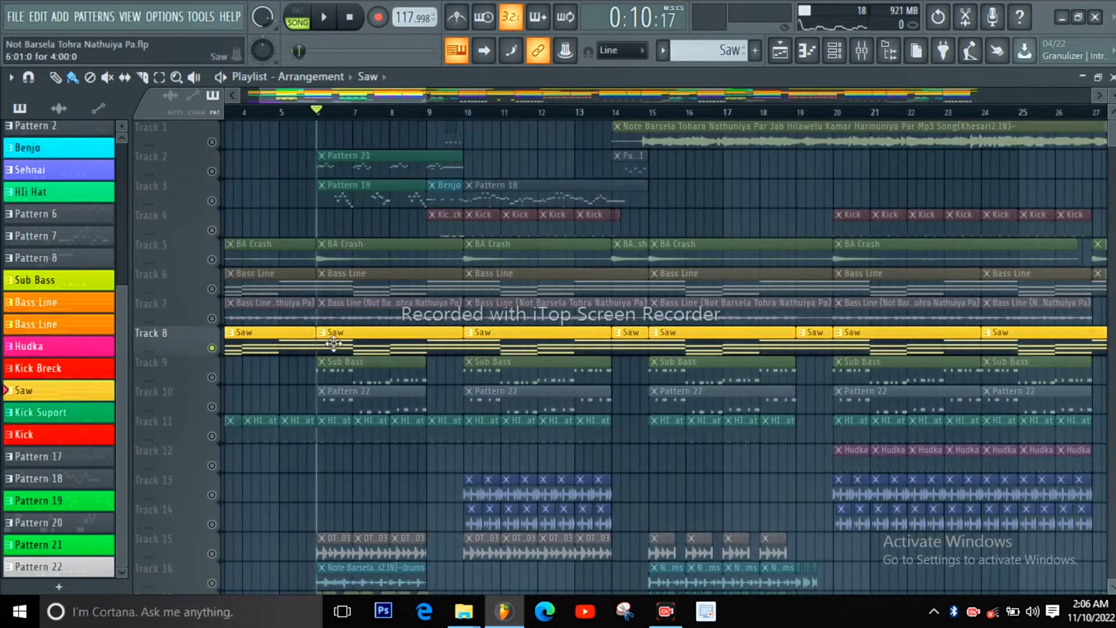
{"action": "right_click", "coordinate": [212, 347]}
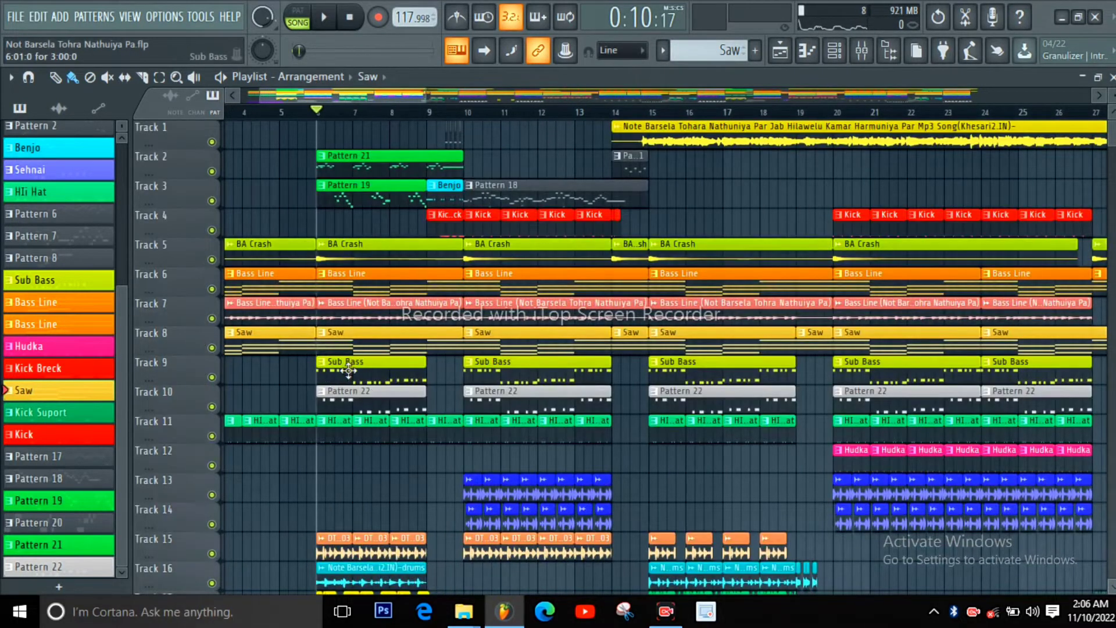
{"action": "right_click", "coordinate": [212, 377]}
{"action": "scroll", "coordinate": [305, 379], "scroll_direction": "up", "scroll_amount": 3}
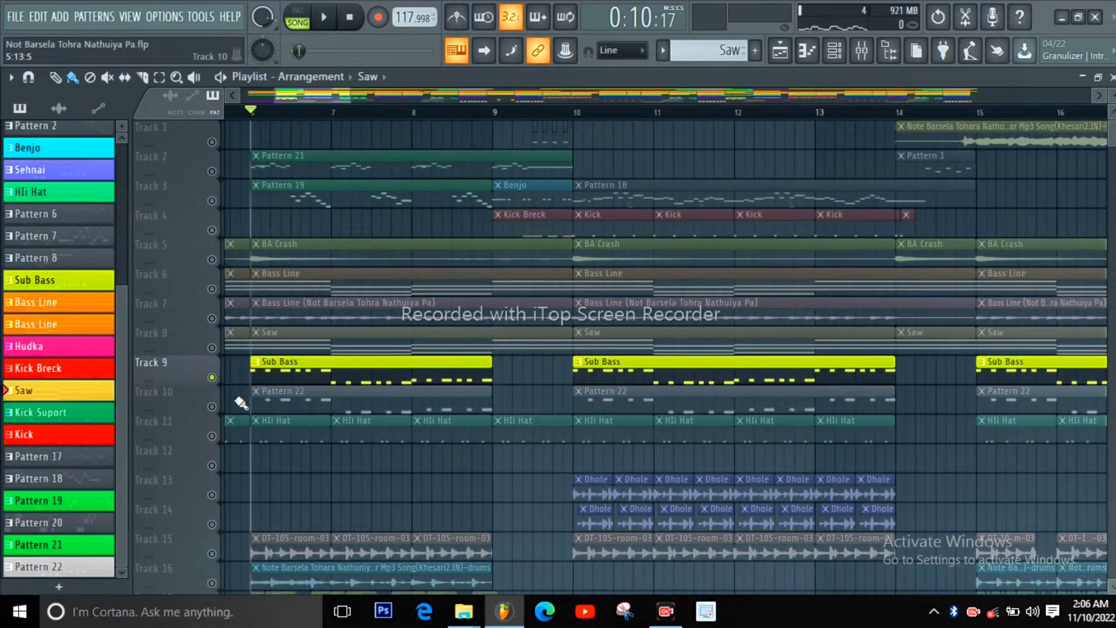
{"action": "key", "text": "space"}
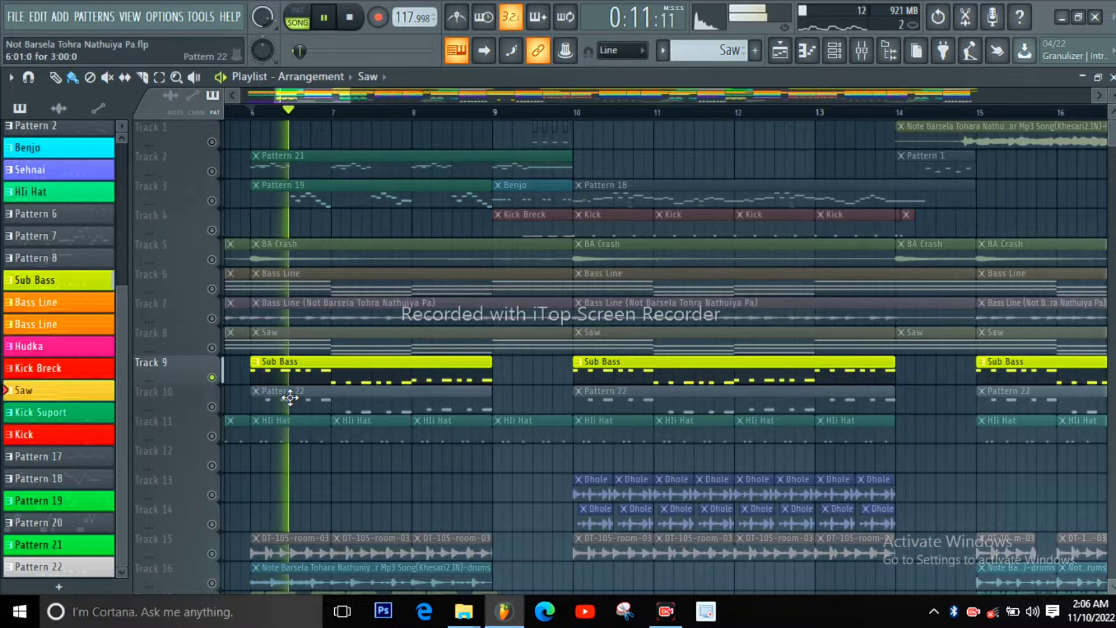
{"action": "key", "text": "space"}
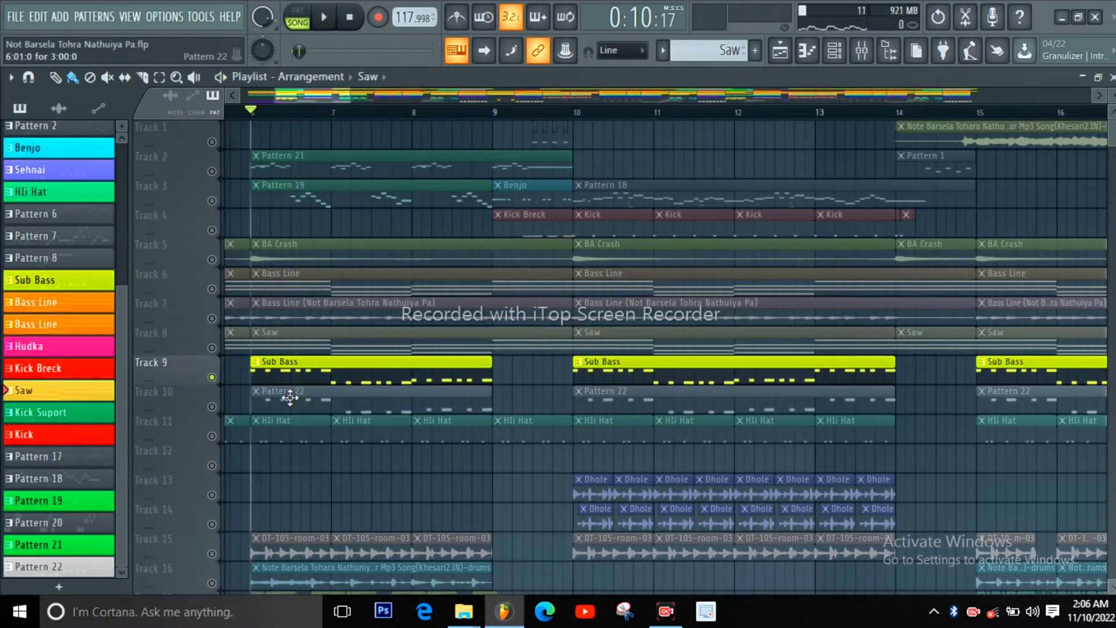
Select the Sub Bass pattern, inspect its Blue Sunday SF synth from the channel rack, and return to the playlist.
{"action": "left_click", "coordinate": [834, 51]}
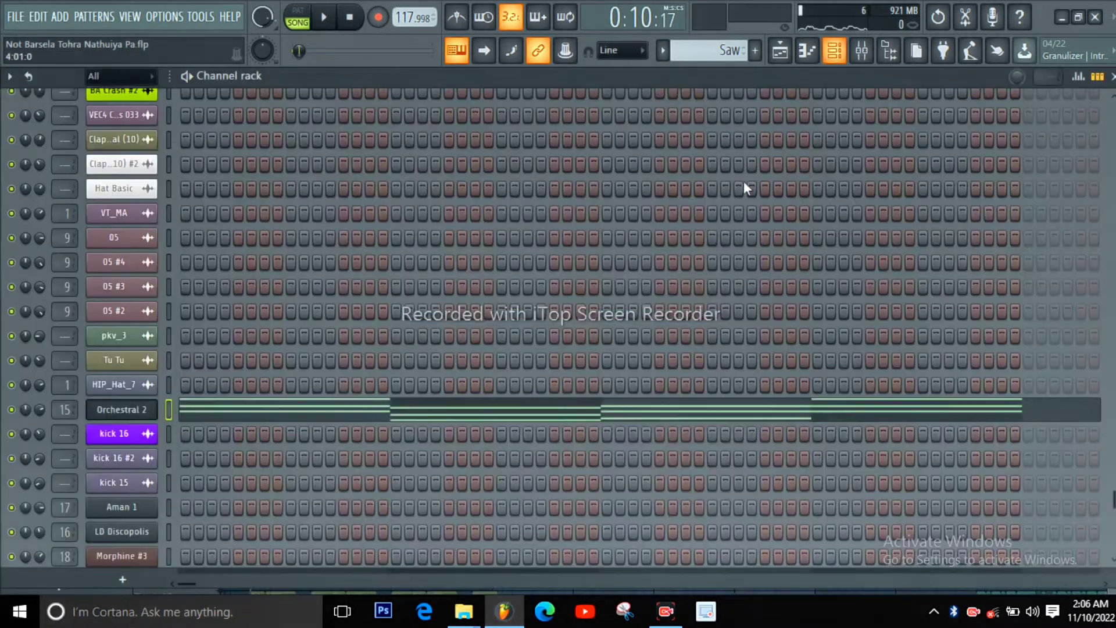
{"action": "scroll", "coordinate": [253, 447], "scroll_direction": "down", "scroll_amount": 3}
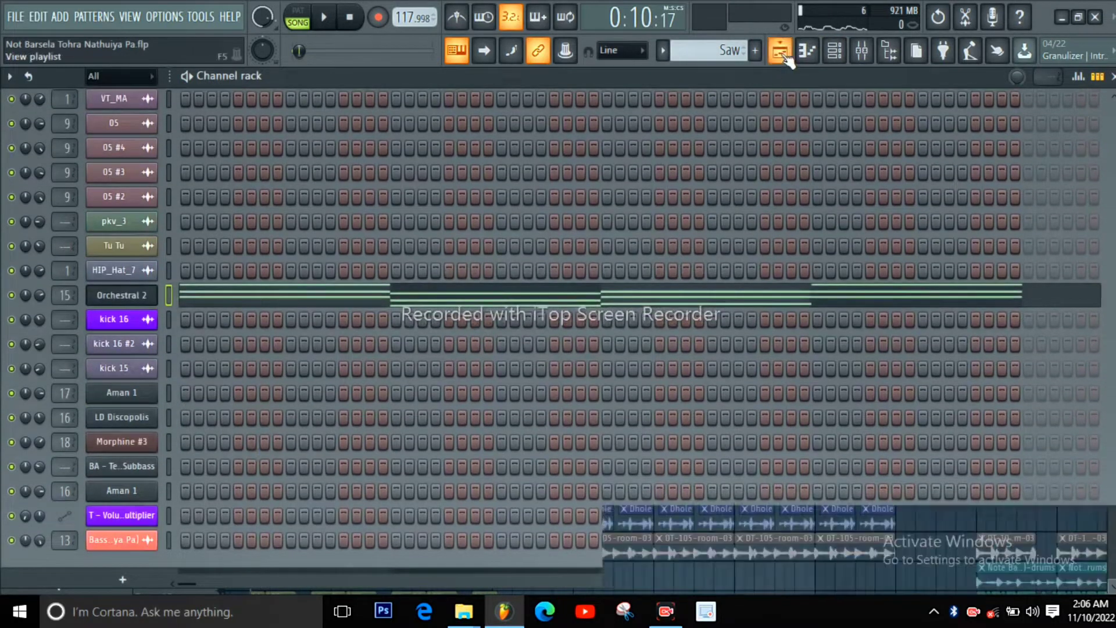
{"action": "left_click", "coordinate": [780, 51]}
{"action": "left_click", "coordinate": [834, 52]}
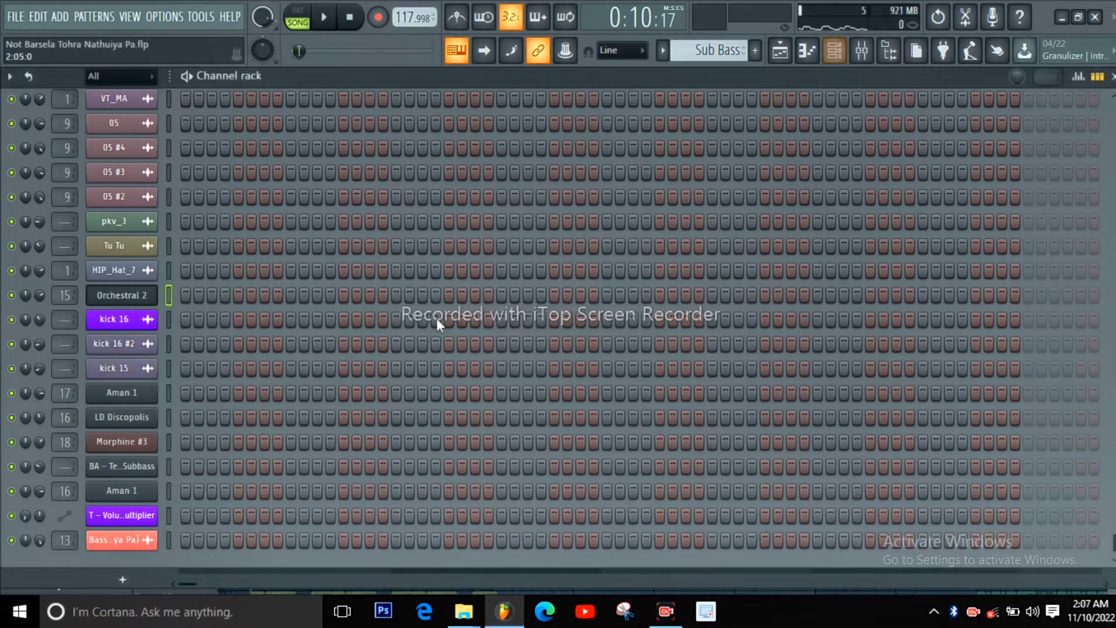
{"action": "scroll", "coordinate": [407, 349], "scroll_direction": "up", "scroll_amount": 8}
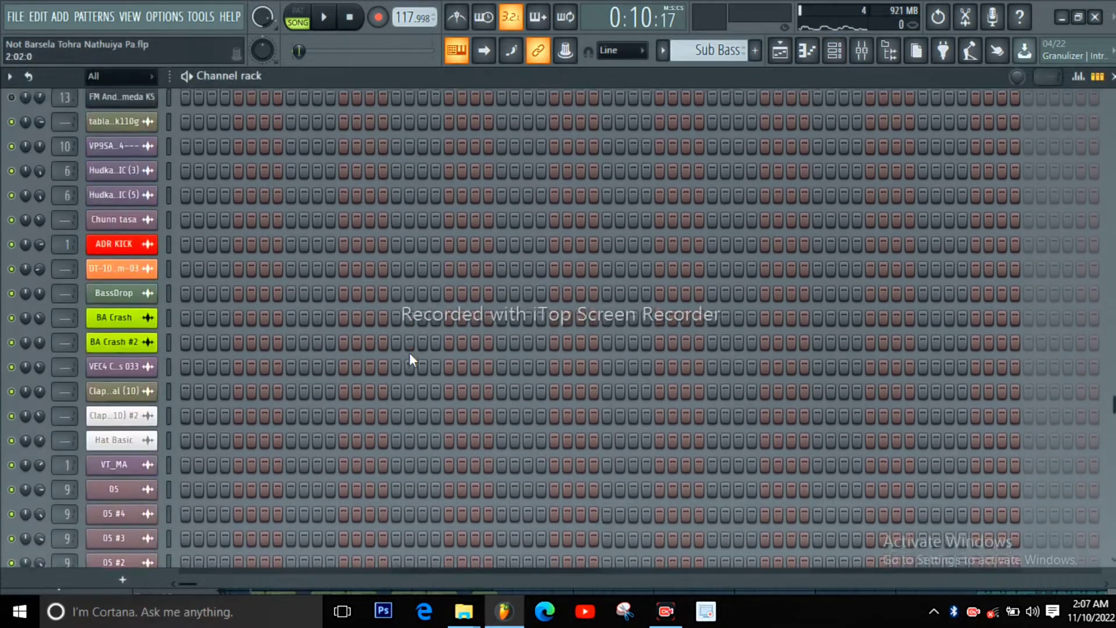
{"action": "left_click", "coordinate": [144, 373]}
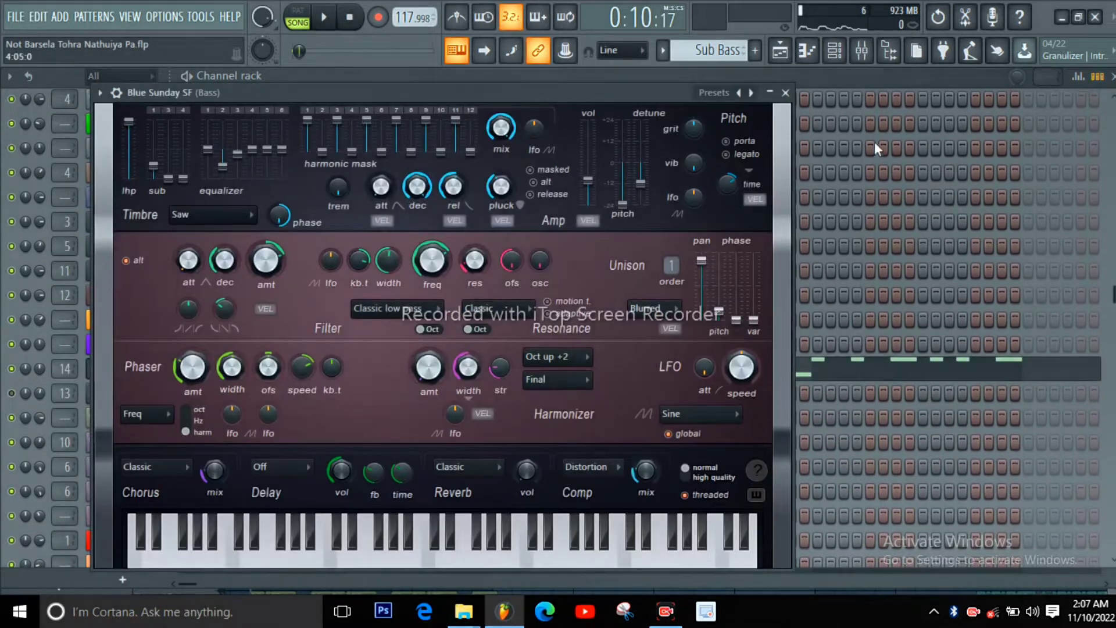
{"action": "left_click", "coordinate": [785, 93]}
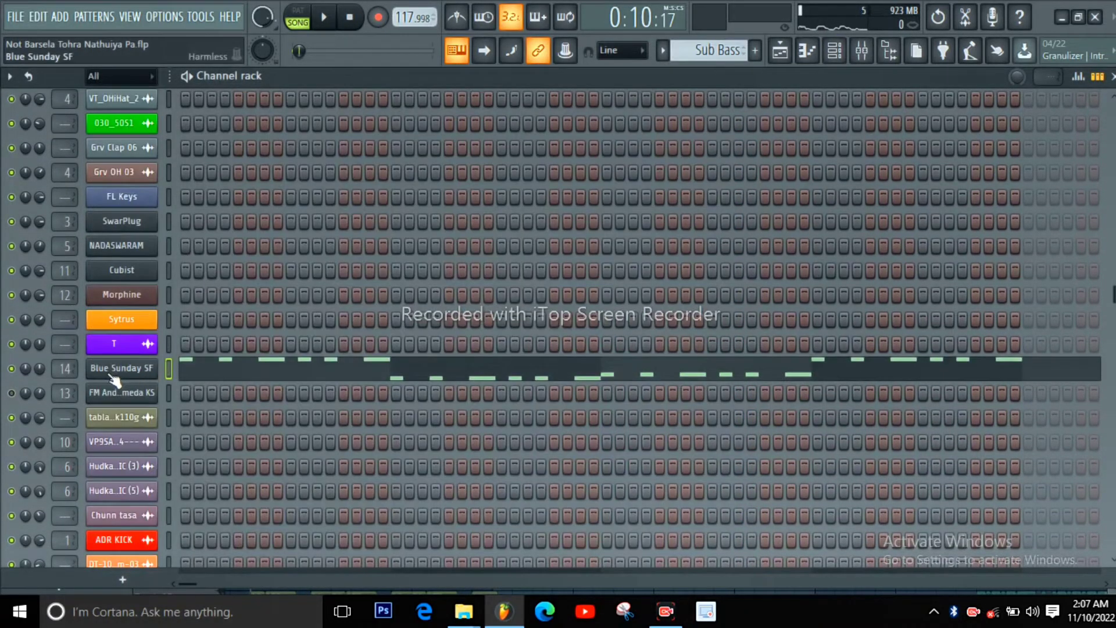
{"action": "left_click", "coordinate": [780, 51]}
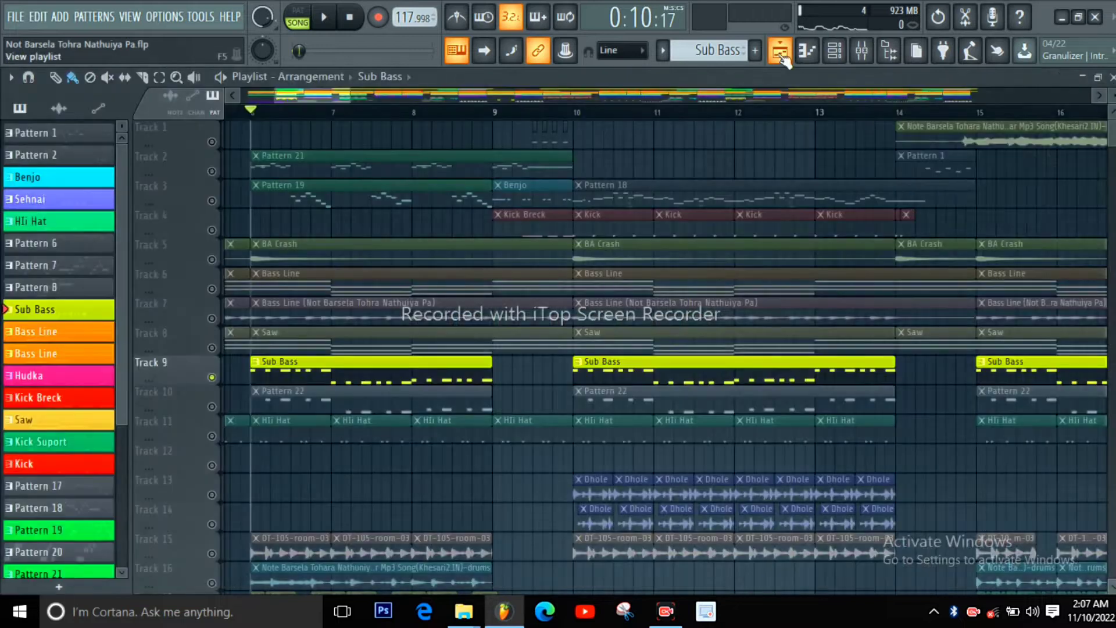
Solo Track 10 and audition Pattern 22 from bar 6.
{"action": "right_click", "coordinate": [212, 407]}
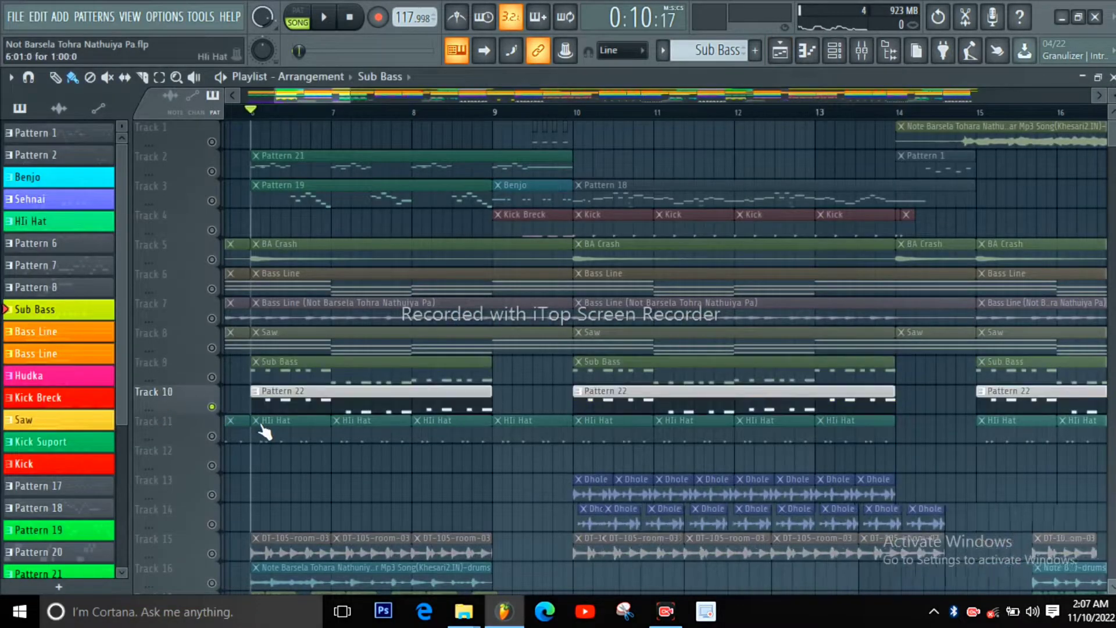
{"action": "scroll", "coordinate": [265, 433], "scroll_direction": "up", "scroll_amount": 3}
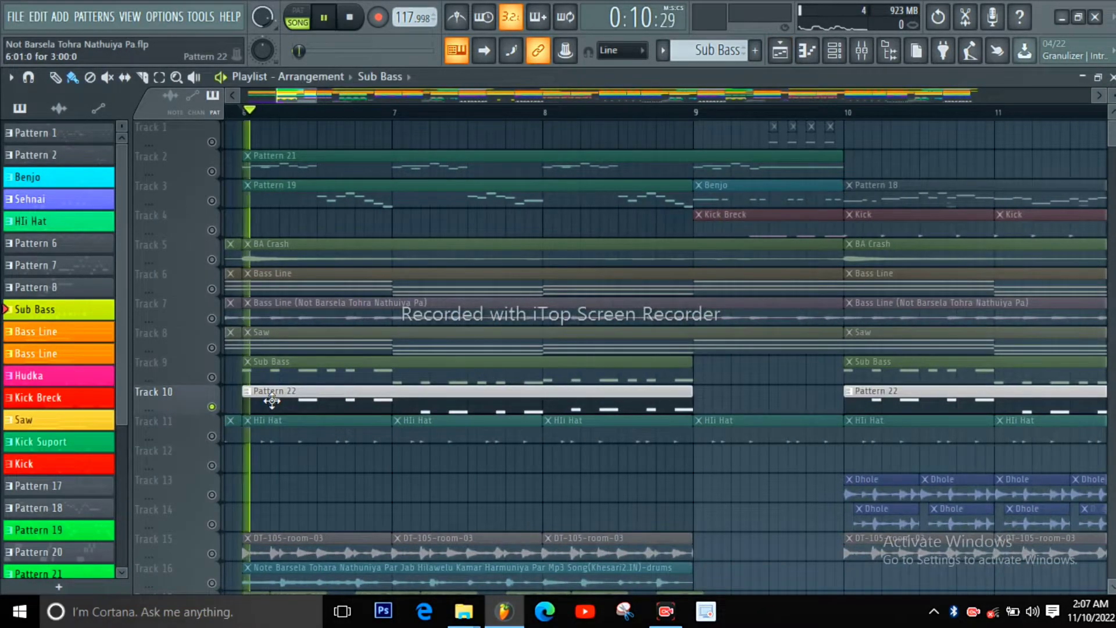
{"action": "key", "text": "space"}
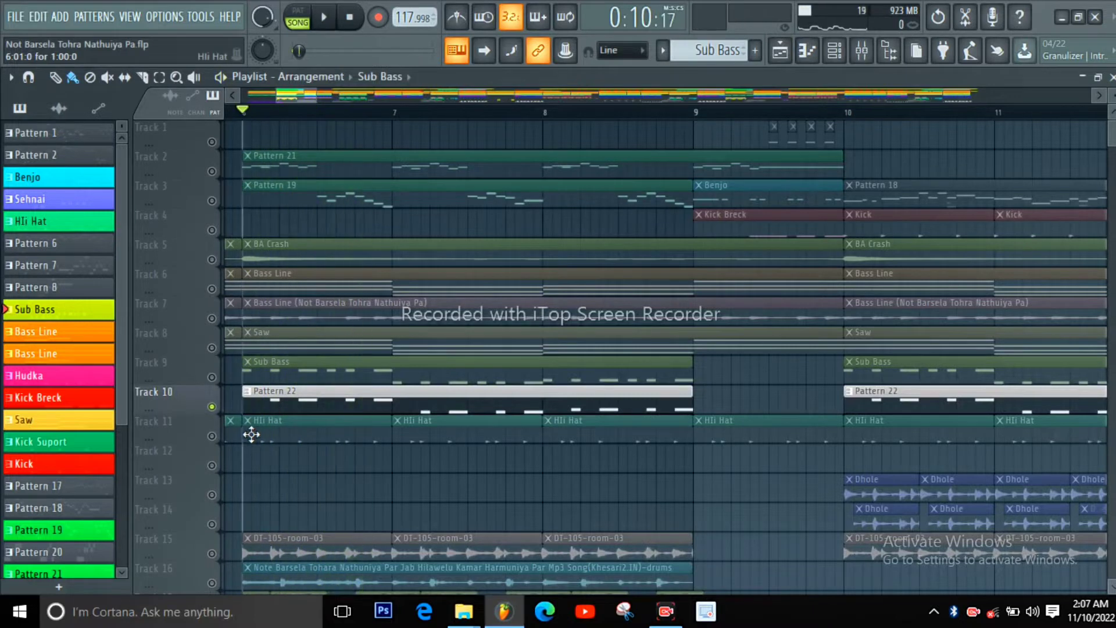
Solo Track 9, unmute Track 10 with it, and audition Sub Bass and Pattern 22 together from bar 6.
{"action": "right_click", "coordinate": [214, 378]}
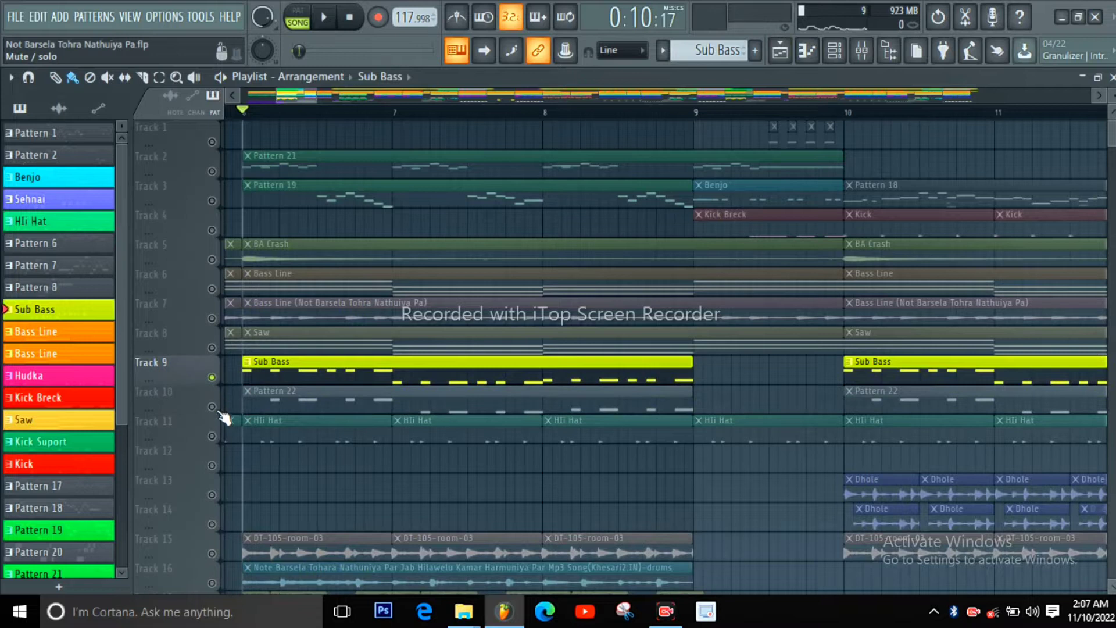
{"action": "left_click", "coordinate": [212, 407]}
{"action": "key", "text": "space"}
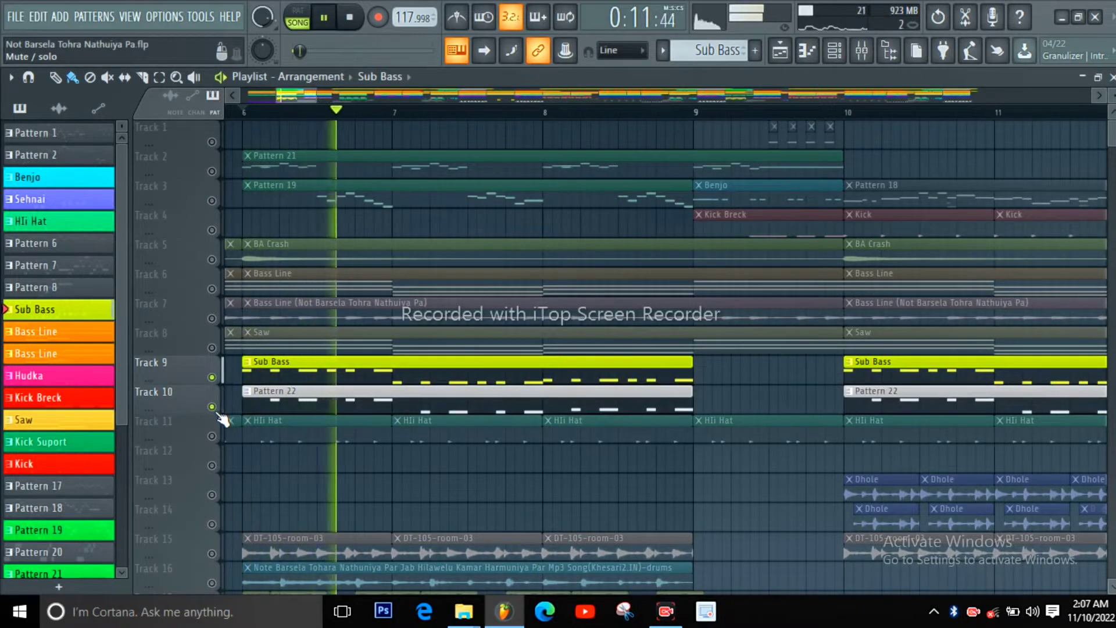
{"action": "key", "text": "space"}
Restore all tracks from solo and play the full arrangement from bar 6, stopping after a short listen.
{"action": "right_click", "coordinate": [213, 198]}
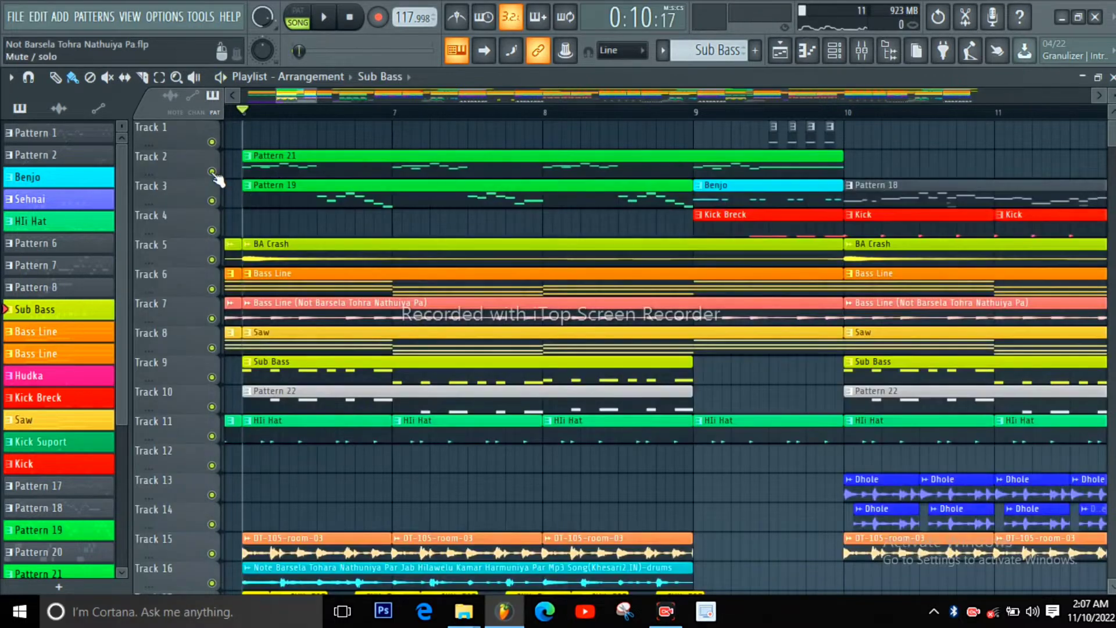
{"action": "key", "text": "space"}
{"action": "scroll", "coordinate": [285, 398], "scroll_direction": "down", "scroll_amount": 2}
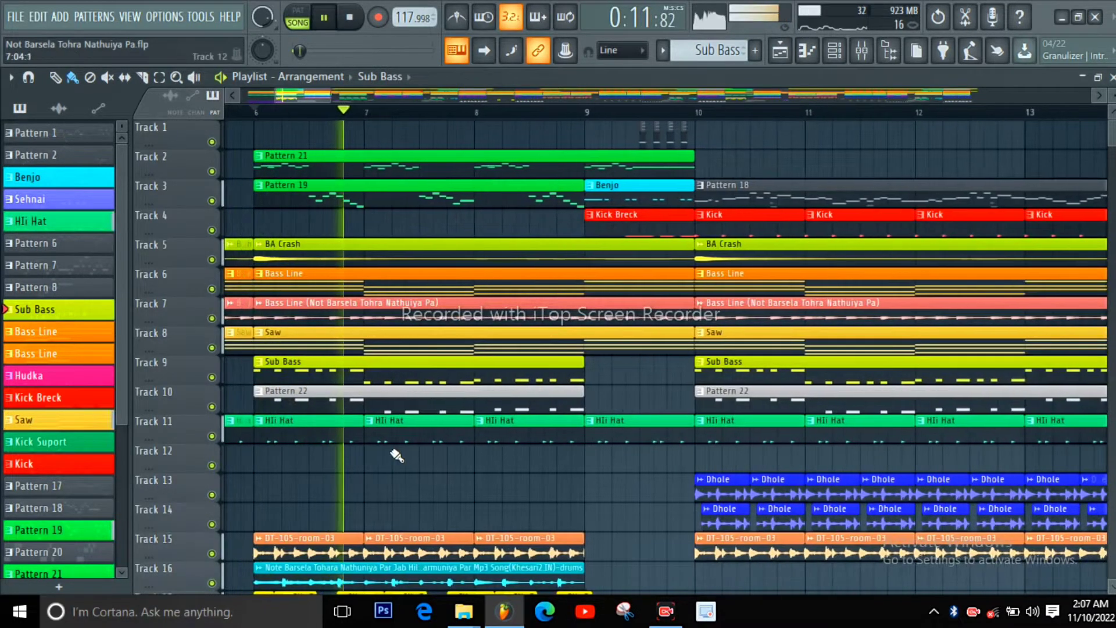
{"action": "scroll", "coordinate": [401, 457], "scroll_direction": "down", "scroll_amount": 2}
{"action": "scroll", "coordinate": [485, 463], "scroll_direction": "up", "scroll_amount": 1}
{"action": "scroll", "coordinate": [477, 459], "scroll_direction": "down", "scroll_amount": 2}
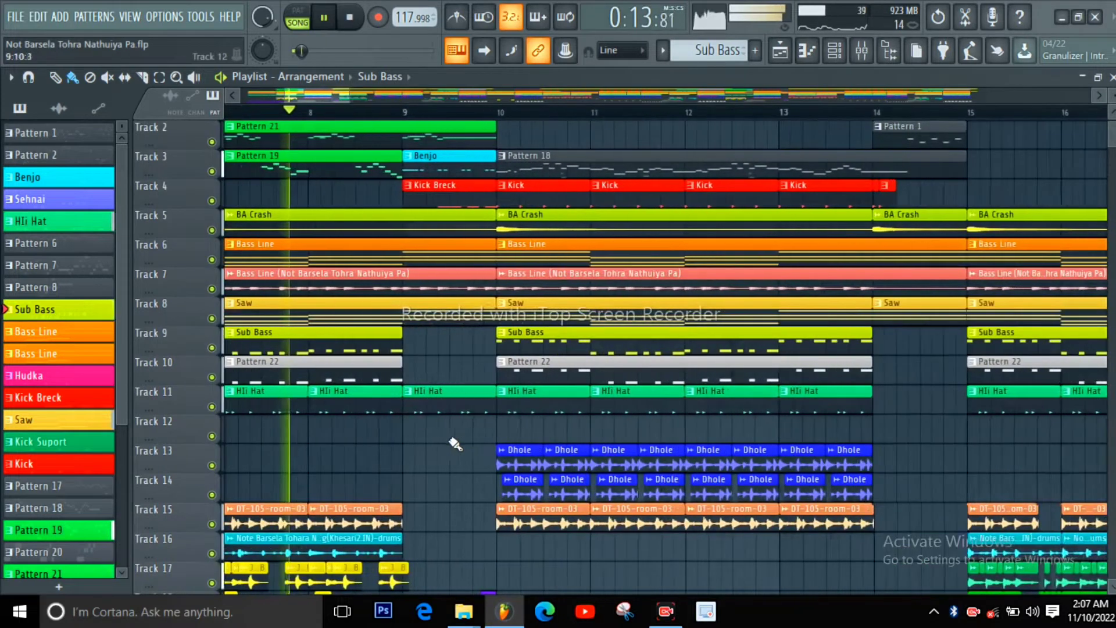
{"action": "scroll", "coordinate": [248, 372], "scroll_direction": "up", "scroll_amount": 3}
{"action": "scroll", "coordinate": [591, 424], "scroll_direction": "down", "scroll_amount": 2}
{"action": "key", "text": "space"}
Solo Track 15 and audition the DT-105-room-03 loop clips from bar 6.
{"action": "scroll", "coordinate": [549, 445], "scroll_direction": "down", "scroll_amount": 1}
{"action": "scroll", "coordinate": [596, 451], "scroll_direction": "down", "scroll_amount": 2}
{"action": "scroll", "coordinate": [402, 435], "scroll_direction": "down", "scroll_amount": 3}
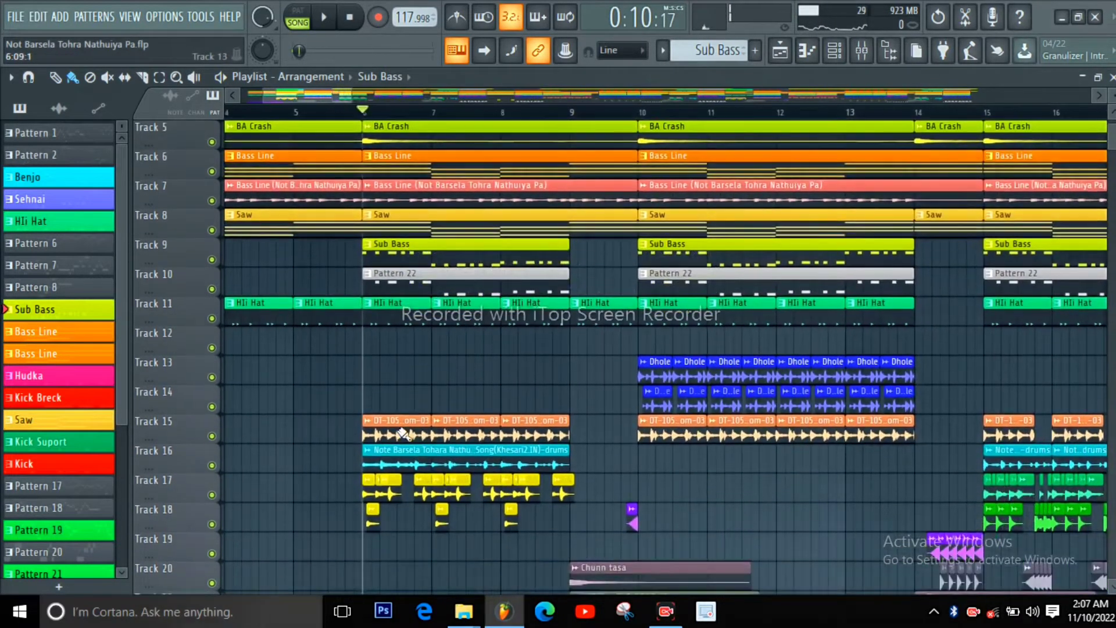
{"action": "scroll", "coordinate": [363, 456], "scroll_direction": "up", "scroll_amount": 4}
{"action": "scroll", "coordinate": [261, 407], "scroll_direction": "down", "scroll_amount": 2}
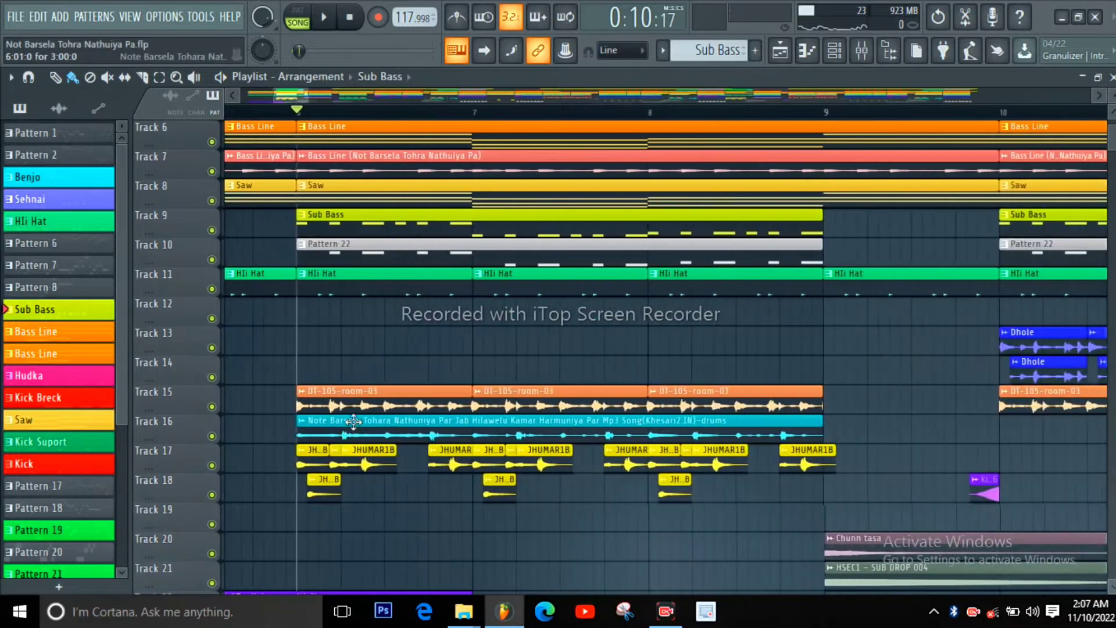
{"action": "scroll", "coordinate": [221, 379], "scroll_direction": "down", "scroll_amount": 2}
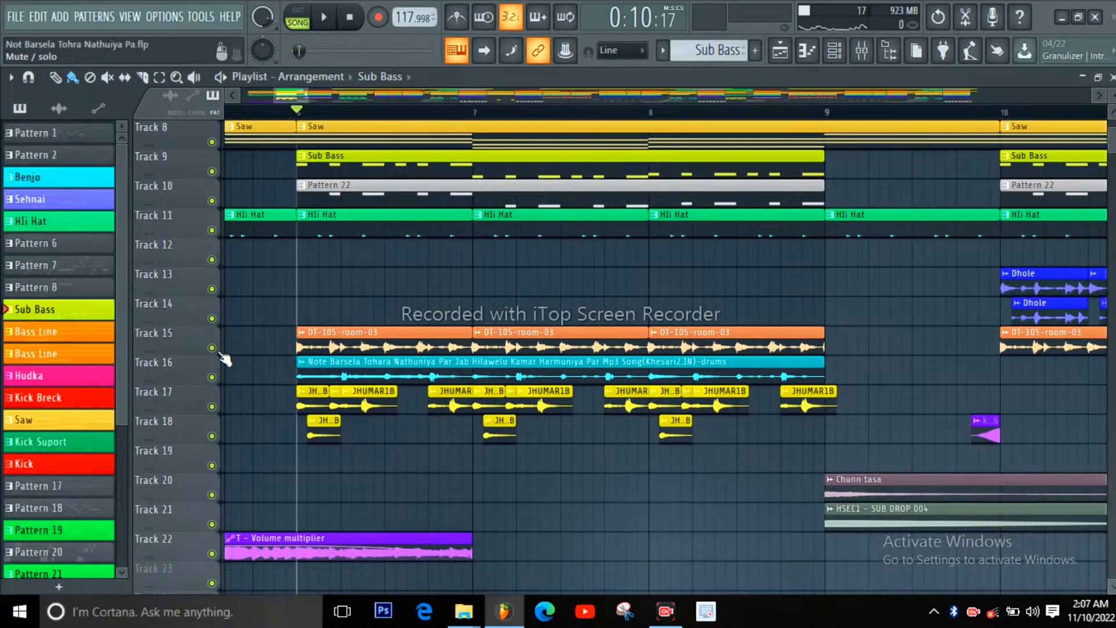
{"action": "right_click", "coordinate": [215, 349]}
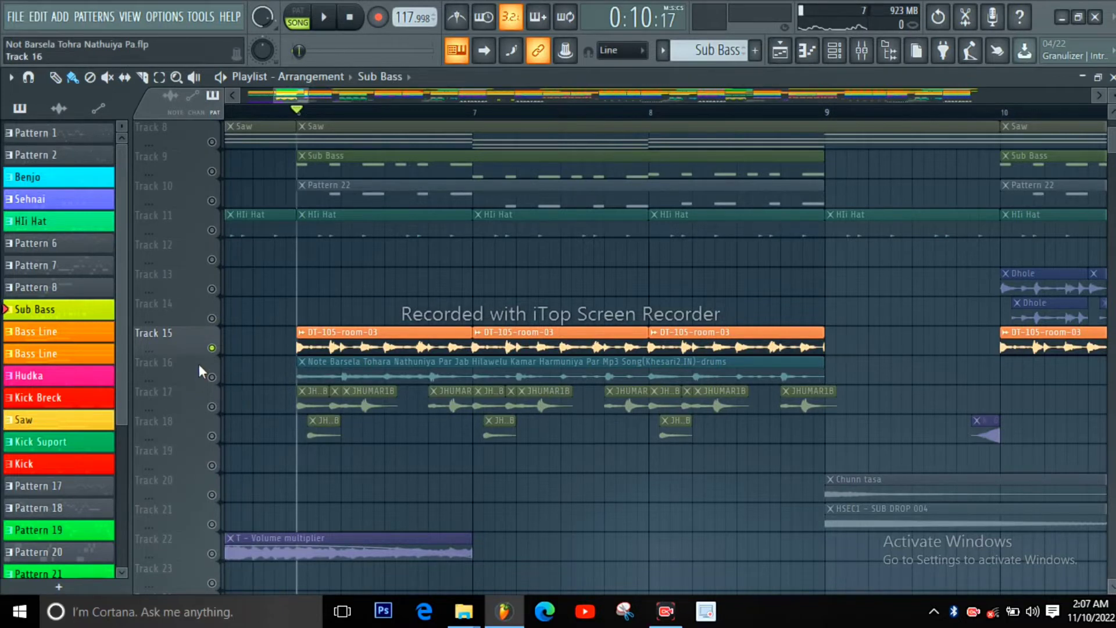
{"action": "key", "text": "space"}
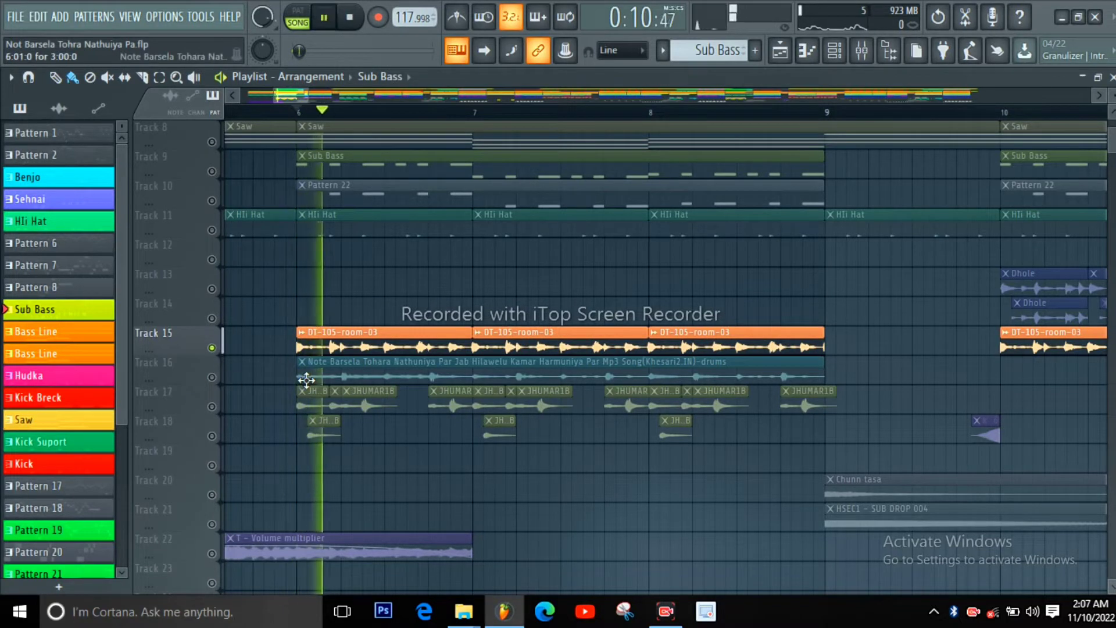
End the Track 15 audition, solo Track 16 and audition its drums audio clip from bar 6.
{"action": "key", "text": "space"}
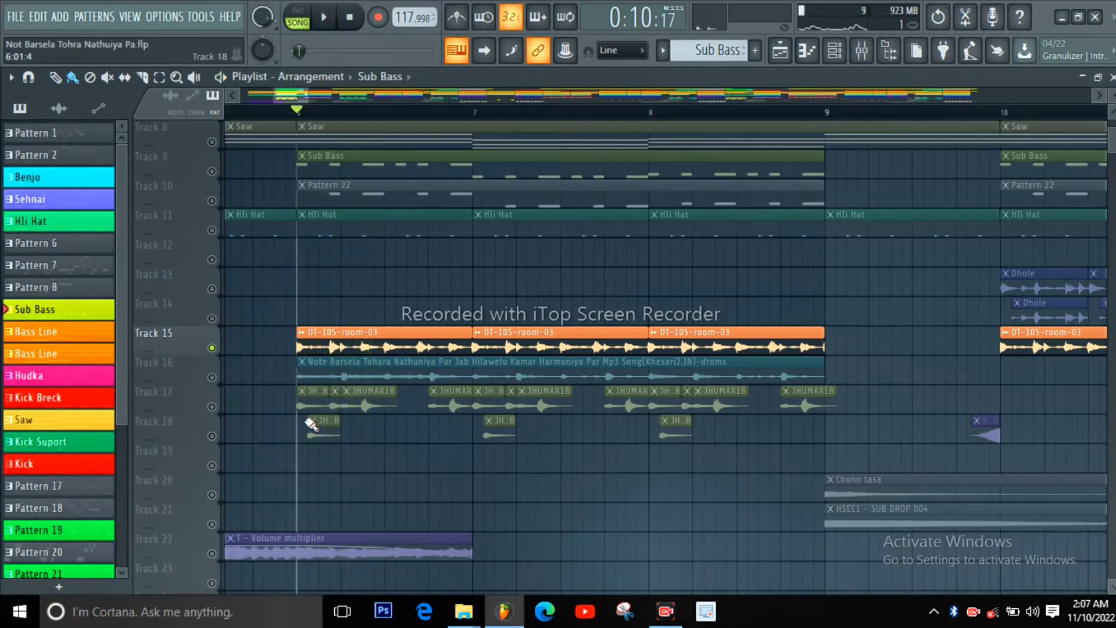
{"action": "right_click", "coordinate": [213, 378]}
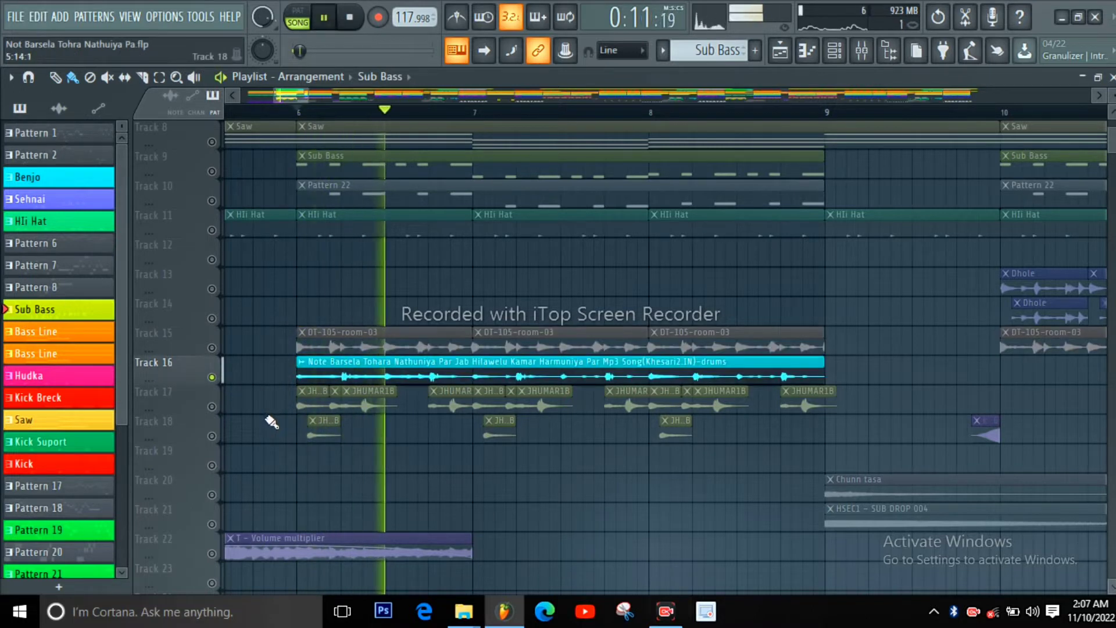
{"action": "key", "text": "space"}
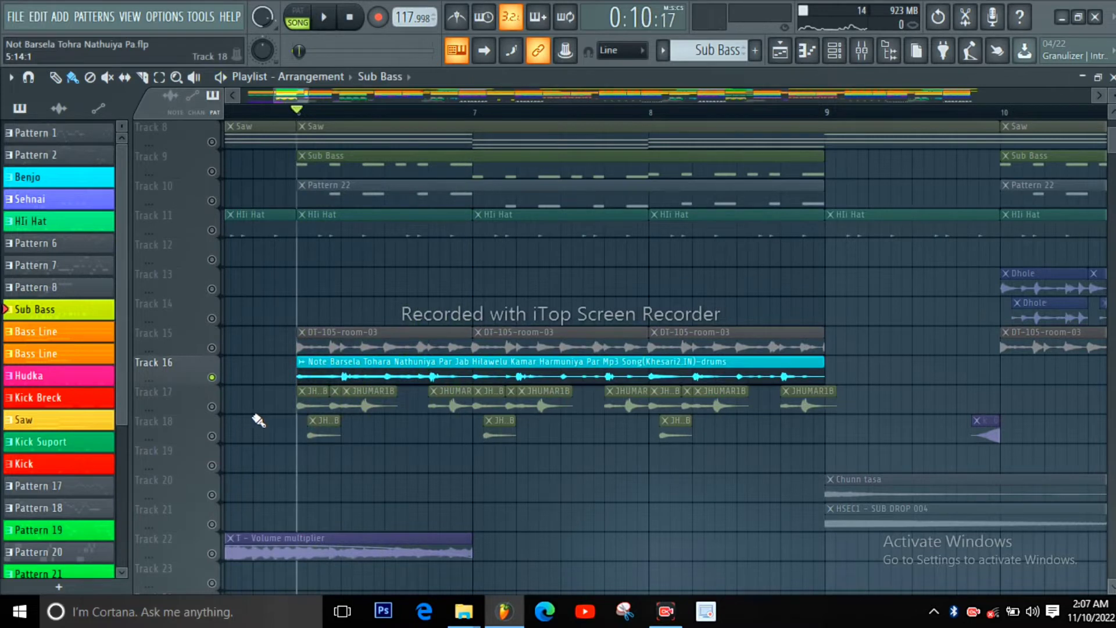
Solo Tracks 17 and 18 together and audition the JHUMAR1B percussion clips from bar 6.
{"action": "right_click", "coordinate": [215, 407]}
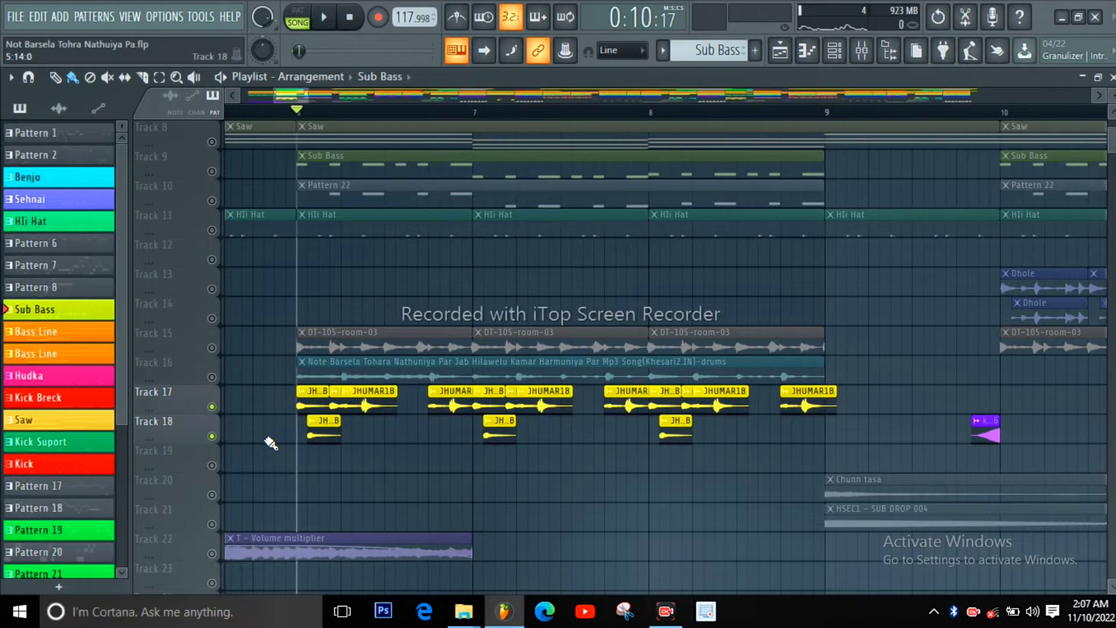
{"action": "scroll", "coordinate": [267, 468], "scroll_direction": "up", "scroll_amount": 2}
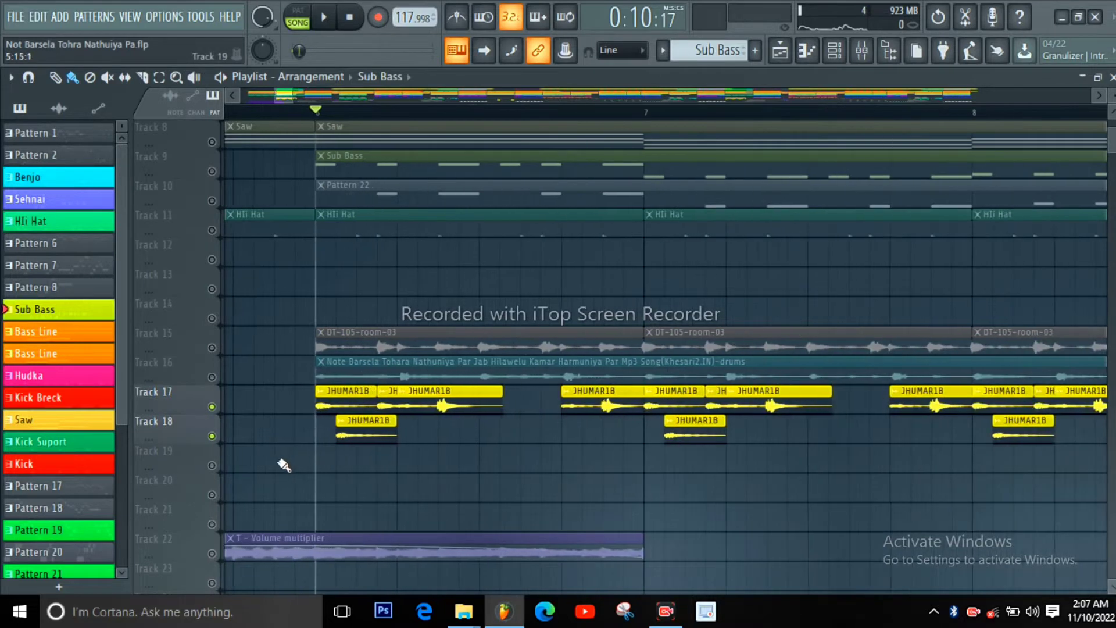
{"action": "key", "text": "space"}
{"action": "key", "text": "space"}
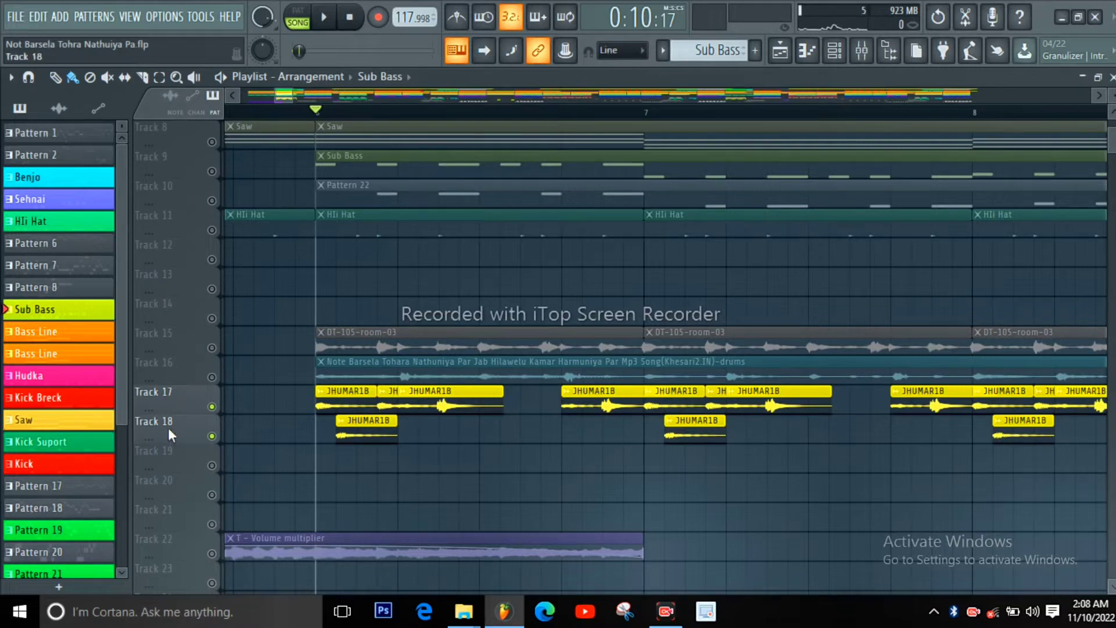
Unmute Tracks 16 and 15 alongside Tracks 17 and 18, and audition the combined percussion layers from bar 6.
{"action": "left_click", "coordinate": [212, 378]}
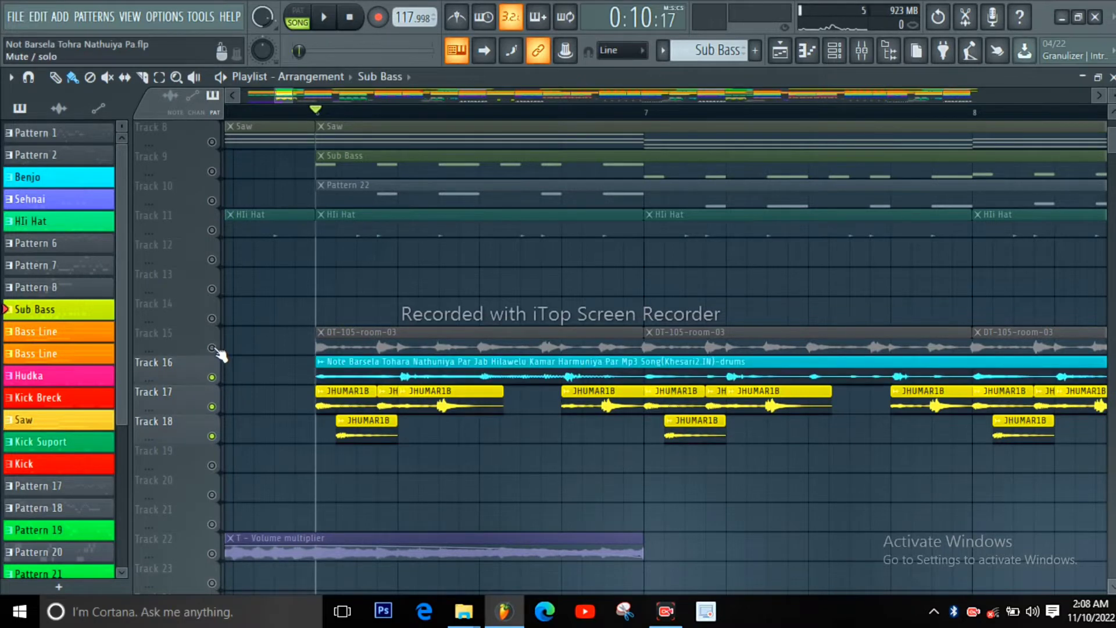
{"action": "left_click", "coordinate": [212, 348]}
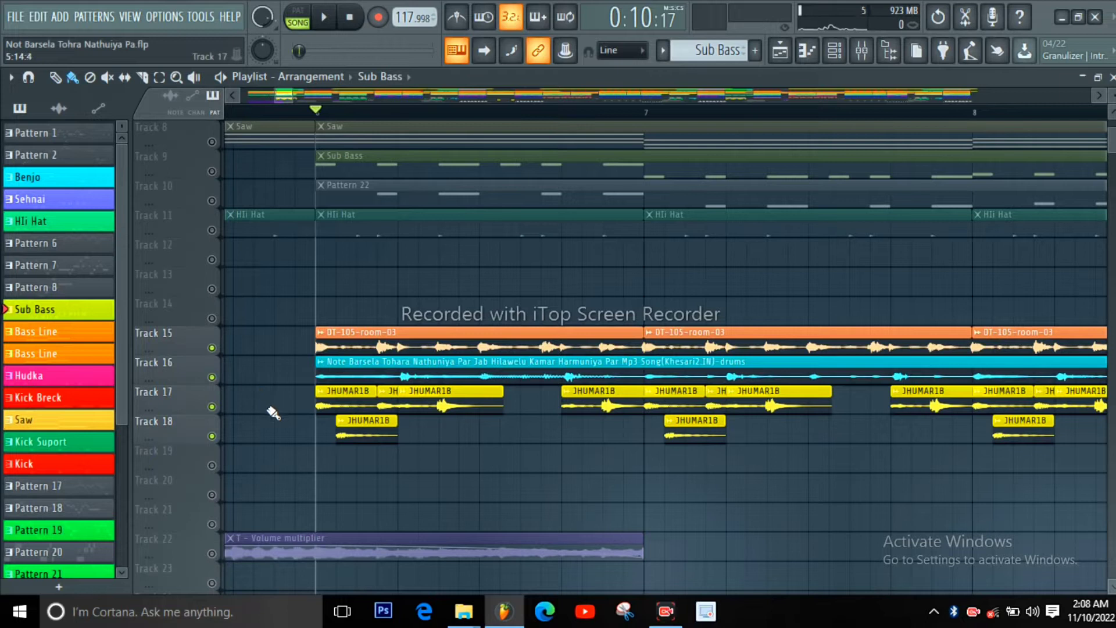
{"action": "key", "text": "space"}
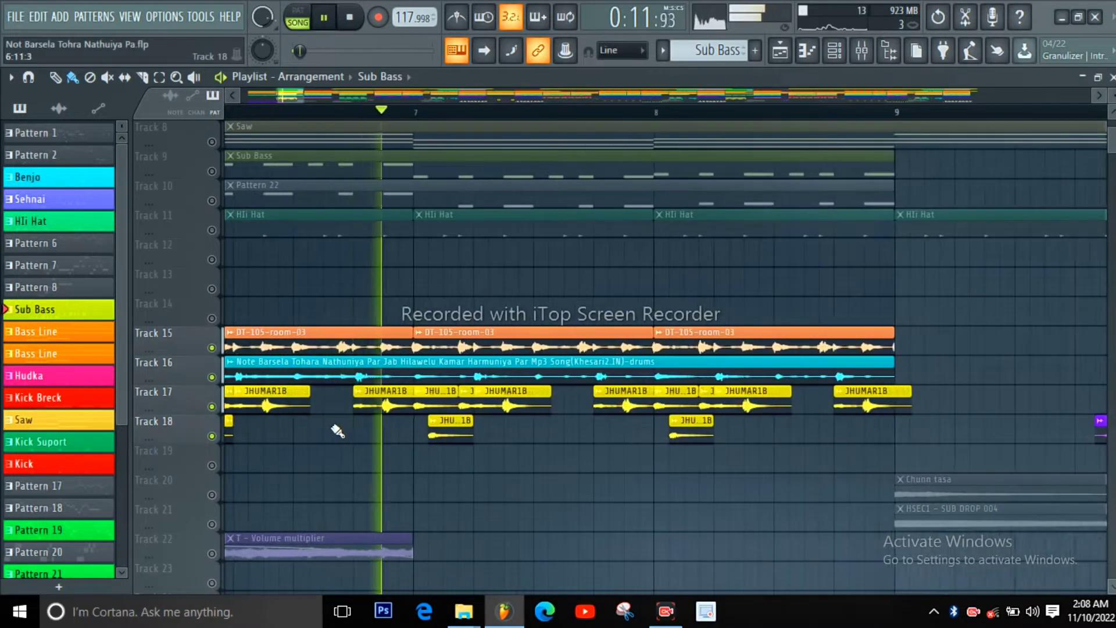
{"action": "scroll", "coordinate": [337, 431], "scroll_direction": "down", "scroll_amount": 2}
{"action": "key", "text": "space"}
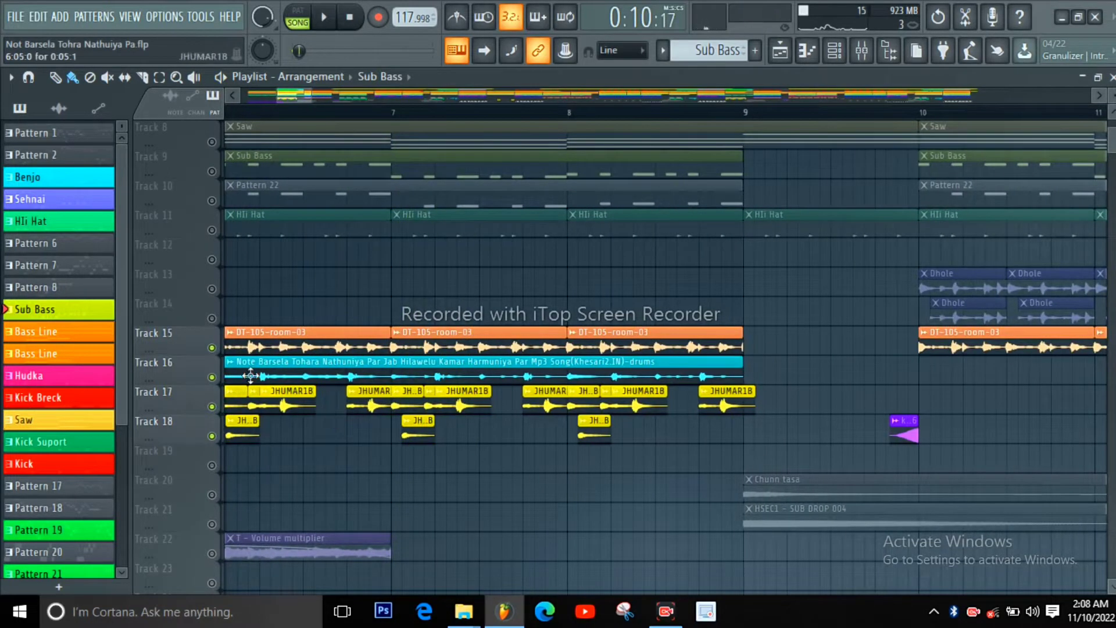
Restore all tracks from solo and play the full arrangement from bar 6, reviewing its upper tracks before stopping.
{"action": "right_click", "coordinate": [214, 259]}
{"action": "scroll", "coordinate": [371, 329], "scroll_direction": "up", "scroll_amount": 3}
{"action": "scroll", "coordinate": [428, 330], "scroll_direction": "down", "scroll_amount": 3}
{"action": "key", "text": "space"}
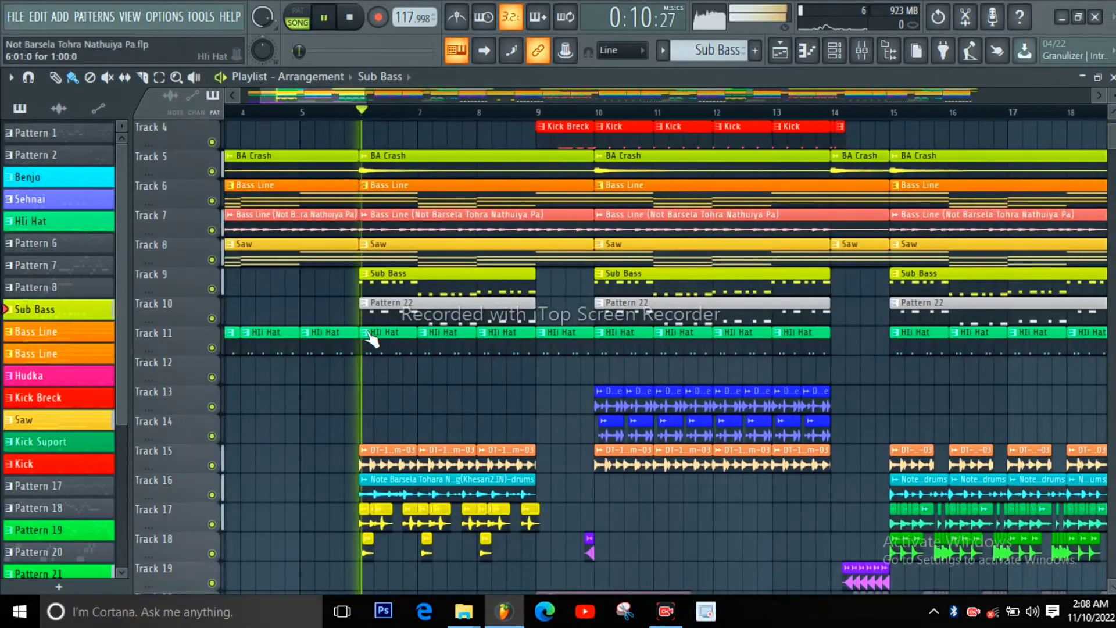
{"action": "scroll", "coordinate": [372, 340], "scroll_direction": "up", "scroll_amount": 2}
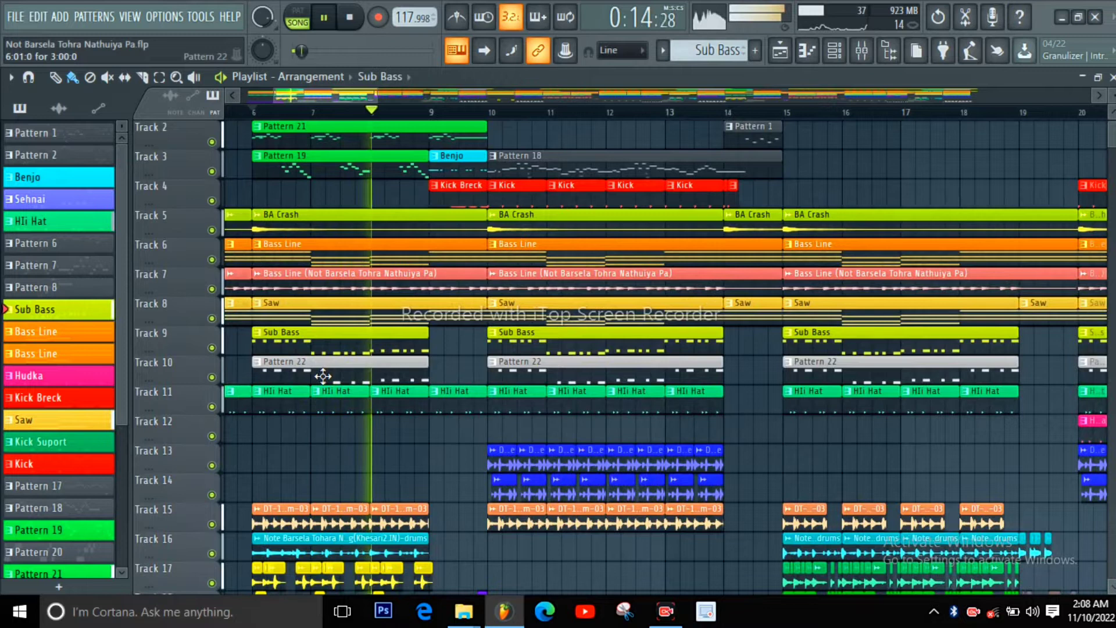
{"action": "scroll", "coordinate": [323, 375], "scroll_direction": "down", "scroll_amount": 2}
{"action": "scroll", "coordinate": [427, 371], "scroll_direction": "up", "scroll_amount": 3}
{"action": "key", "text": "space"}
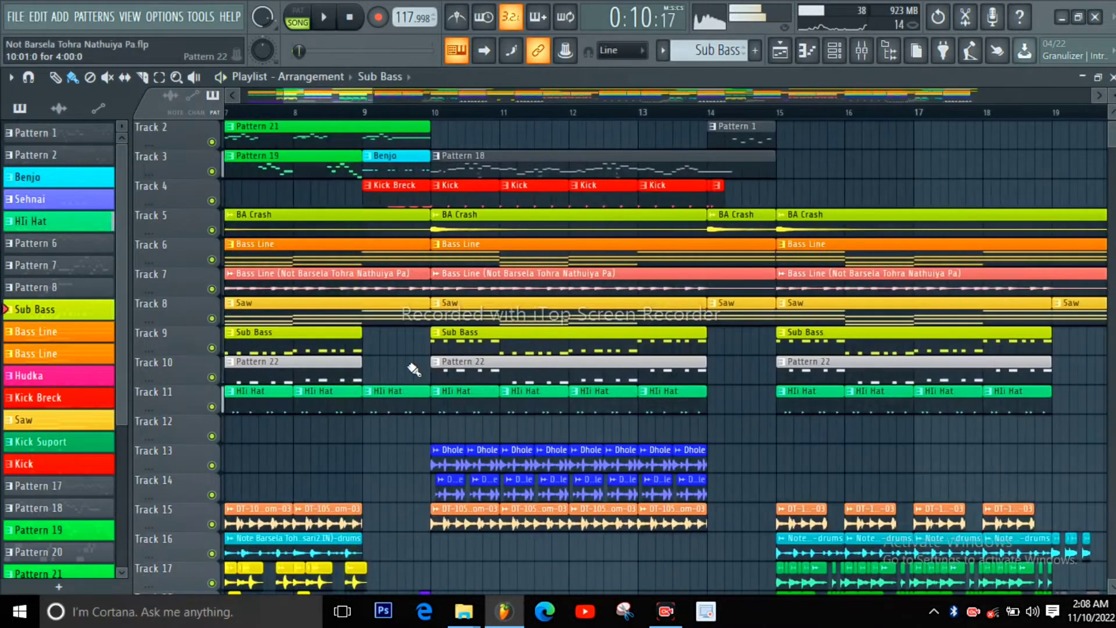
Set the playback position to bar 9, solo Track 2 and unmute Tracks 3 and 4 with it.
{"action": "scroll", "coordinate": [407, 370], "scroll_direction": "up", "scroll_amount": 4}
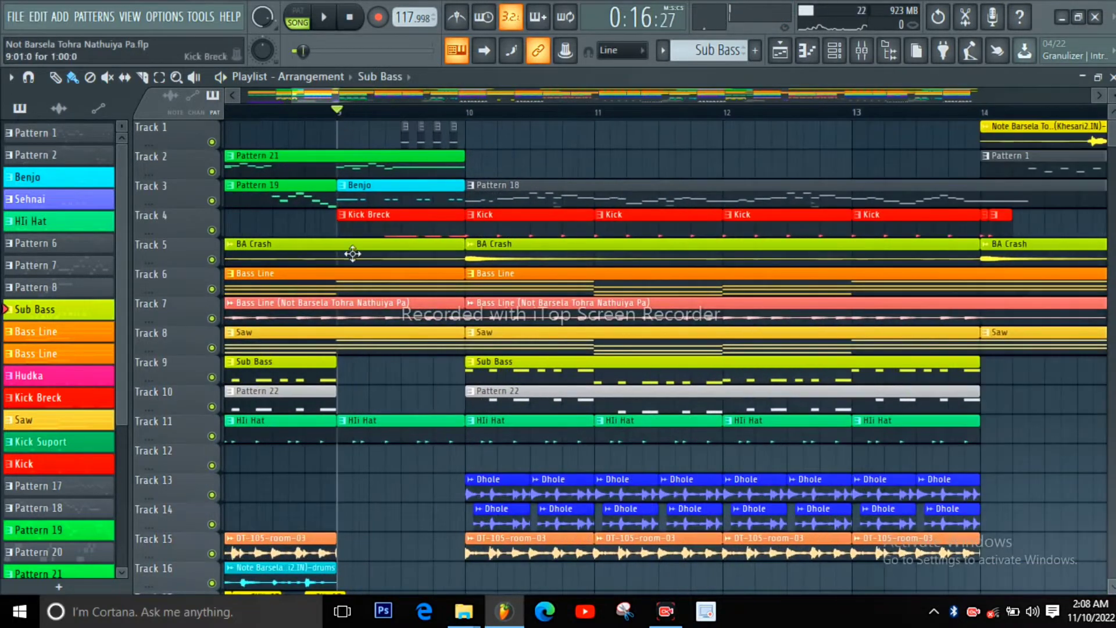
{"action": "scroll", "coordinate": [352, 253], "scroll_direction": "down", "scroll_amount": 2}
{"action": "scroll", "coordinate": [232, 163], "scroll_direction": "up", "scroll_amount": 3}
{"action": "right_click", "coordinate": [212, 172]}
{"action": "left_click", "coordinate": [212, 201]}
{"action": "left_click", "coordinate": [212, 230]}
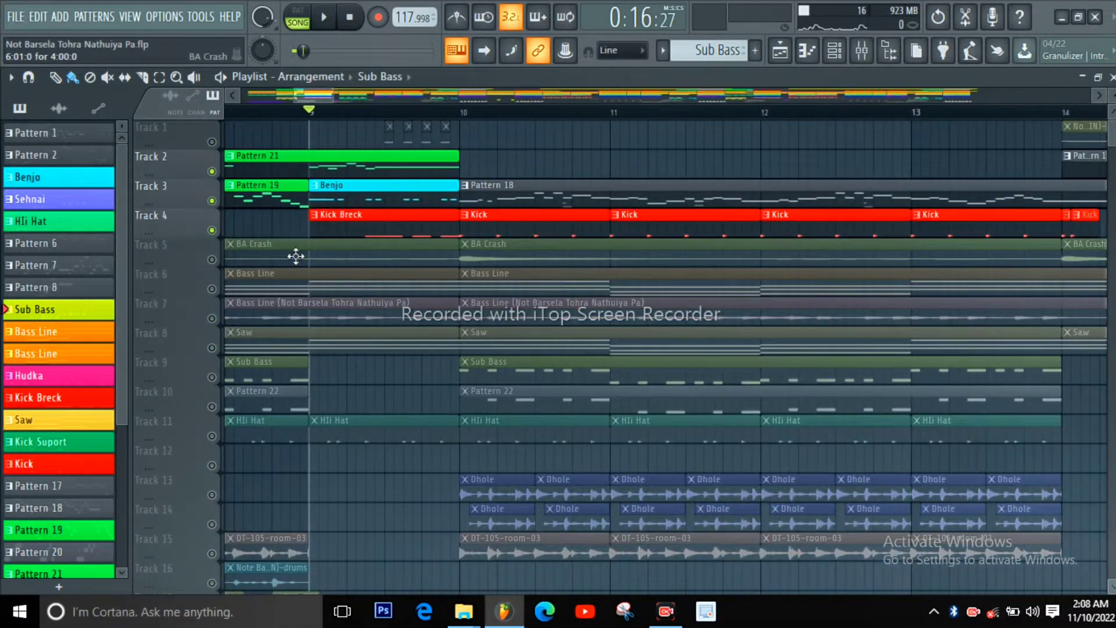
Solo Track 4 alone and audition the Kick Breck pattern from bar 9.
{"action": "right_click", "coordinate": [213, 231]}
{"action": "key", "text": "space"}
{"action": "key", "text": "space"}
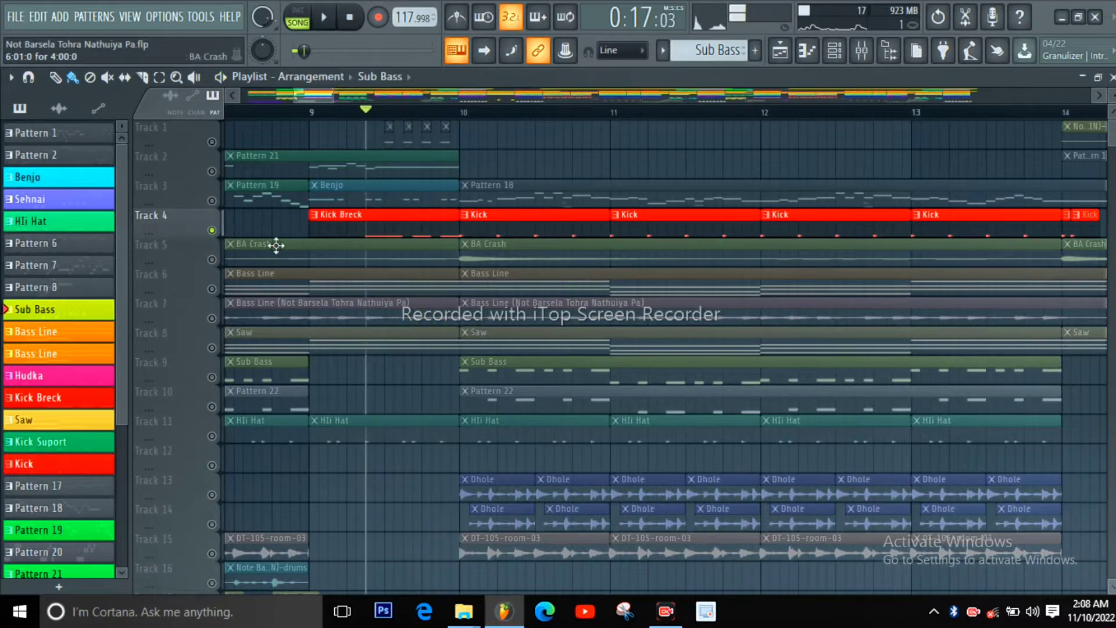
Solo Track 3 and audition the Benjo pattern from bar 9.
{"action": "right_click", "coordinate": [211, 202]}
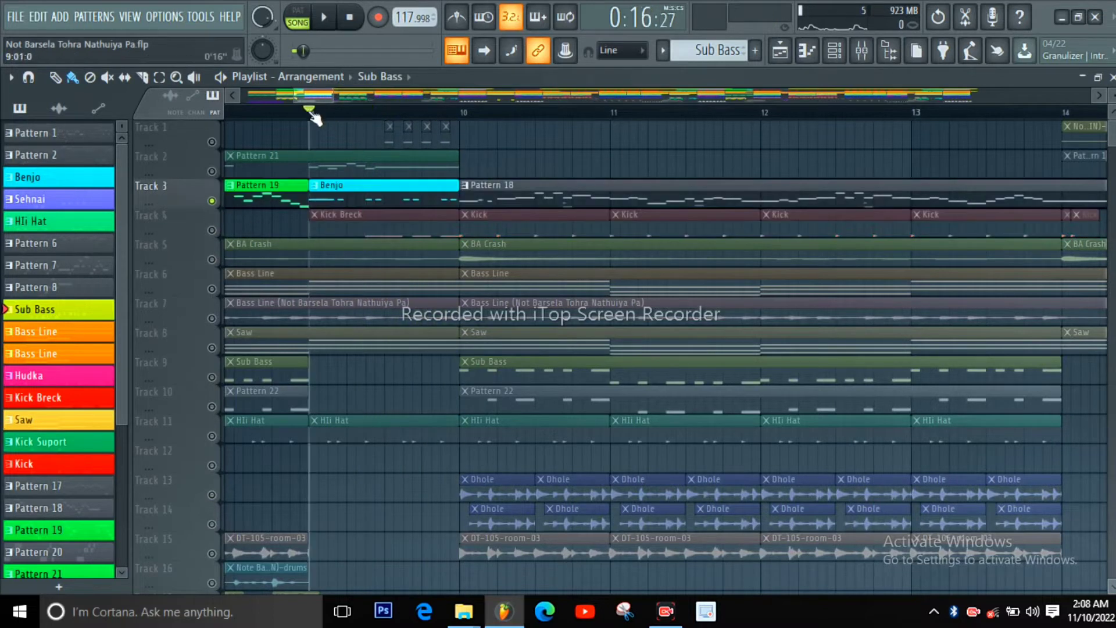
{"action": "key", "text": "space"}
{"action": "key", "text": "space"}
Unmute Track 2 alongside Track 3 and audition Pattern 21 and Benjo together from bar 9.
{"action": "left_click", "coordinate": [213, 172]}
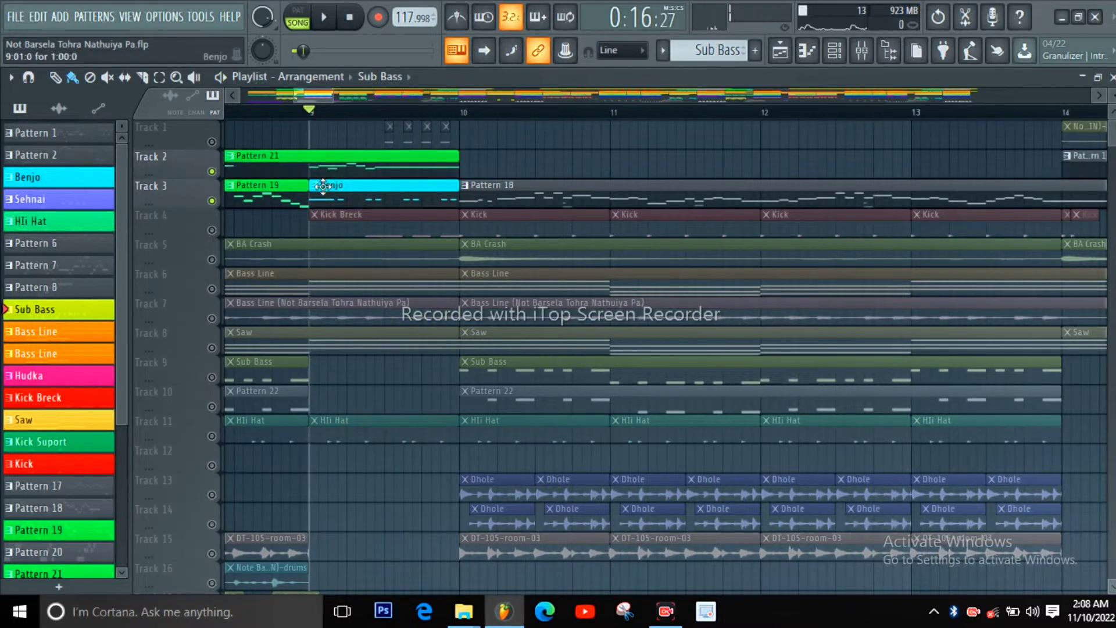
{"action": "key", "text": "space"}
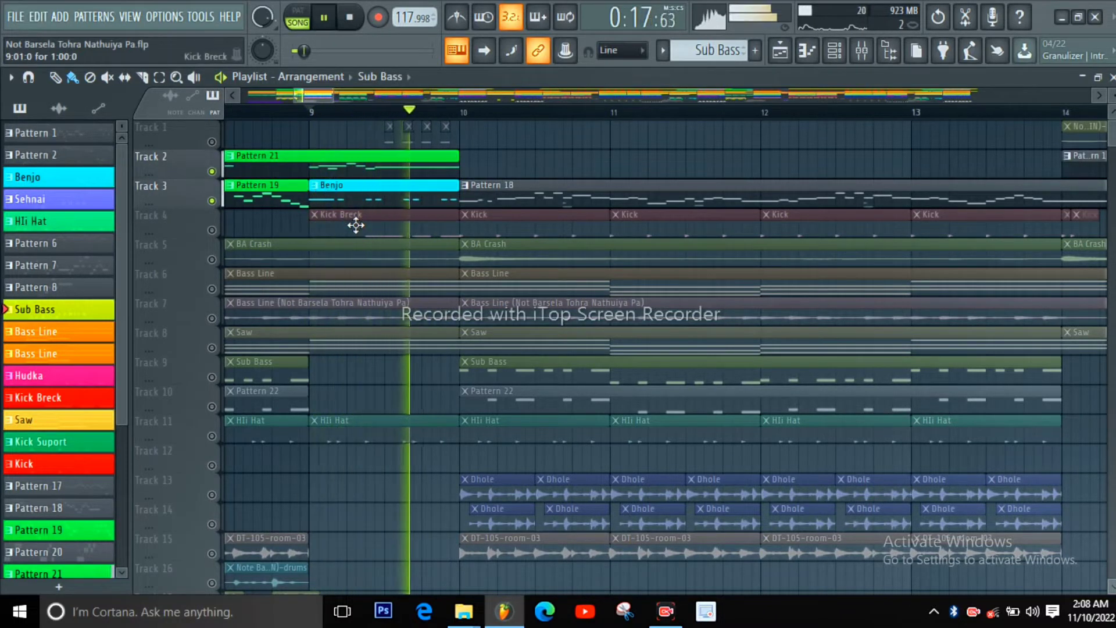
{"action": "key", "text": "space"}
Solo Track 1 and audition its four short clips between bars 9 and 10.
{"action": "left_click", "coordinate": [212, 142], "text": "ctrl"}
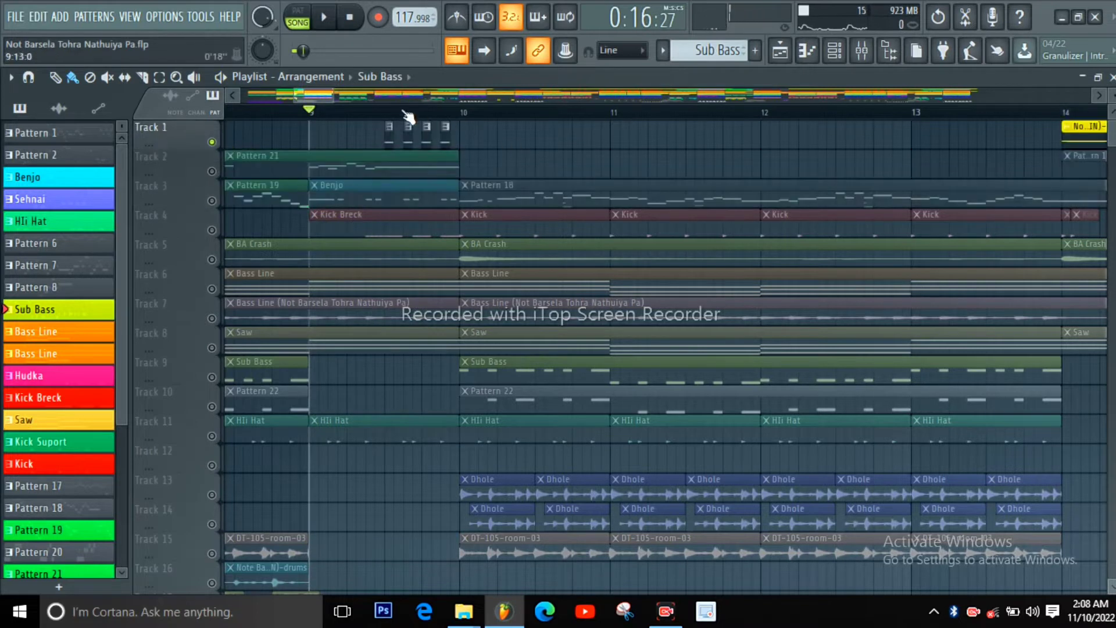
{"action": "key", "text": "space"}
{"action": "key", "text": "space"}
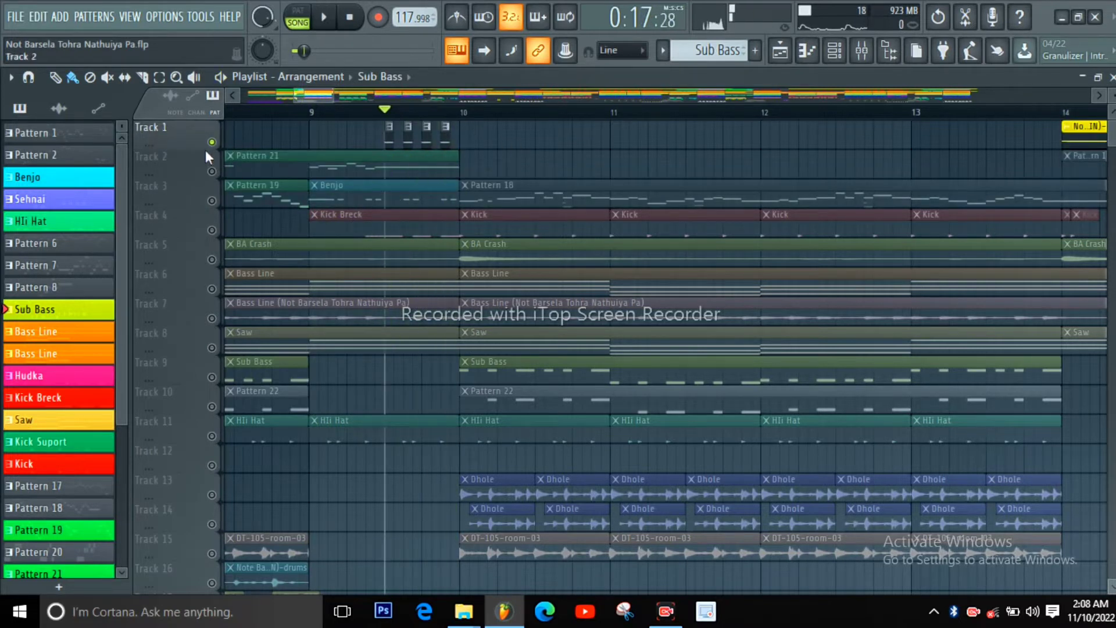
Restore all tracks from solo and play the full arrangement through the bar 9 break, repeating it from bar 9.
{"action": "left_click", "coordinate": [213, 142], "text": "ctrl"}
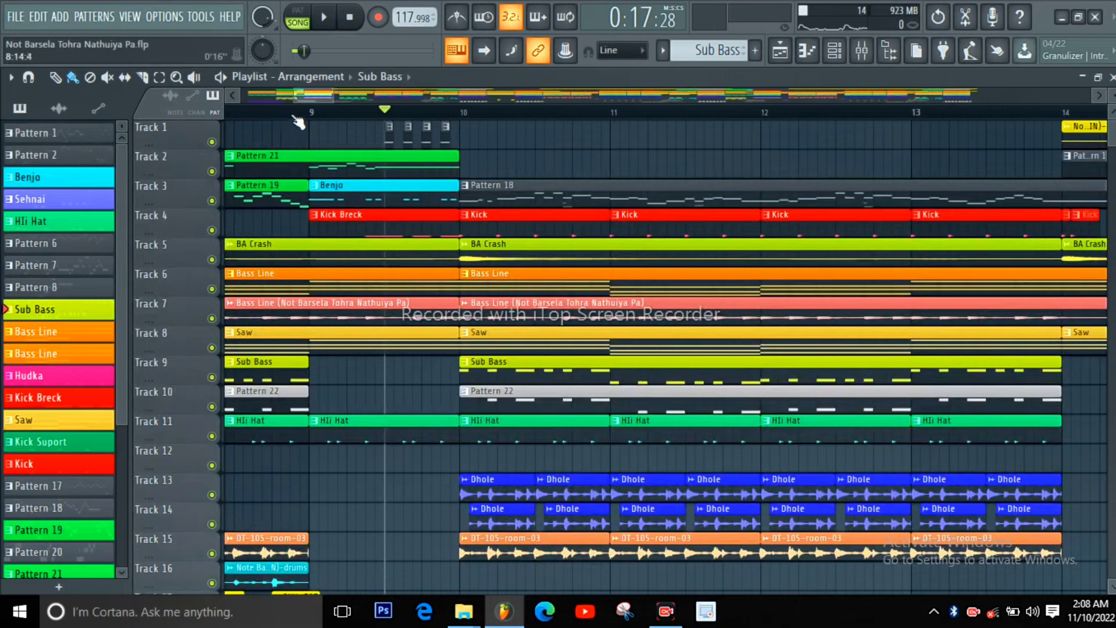
{"action": "key", "text": "space"}
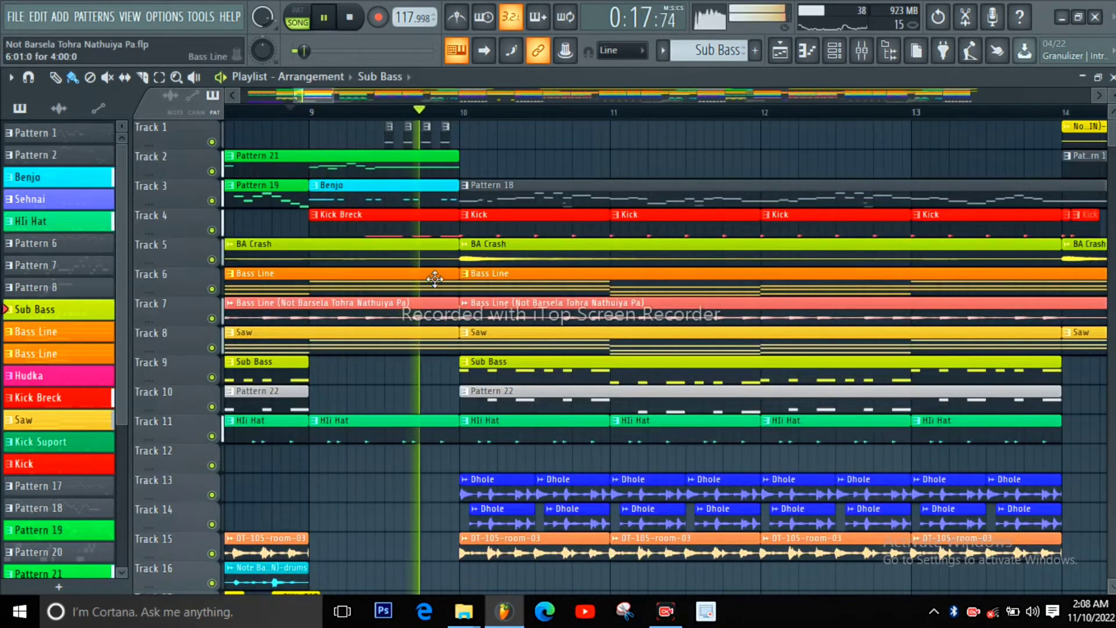
{"action": "scroll", "coordinate": [432, 209], "scroll_direction": "down", "scroll_amount": 2}
{"action": "key", "text": "space"}
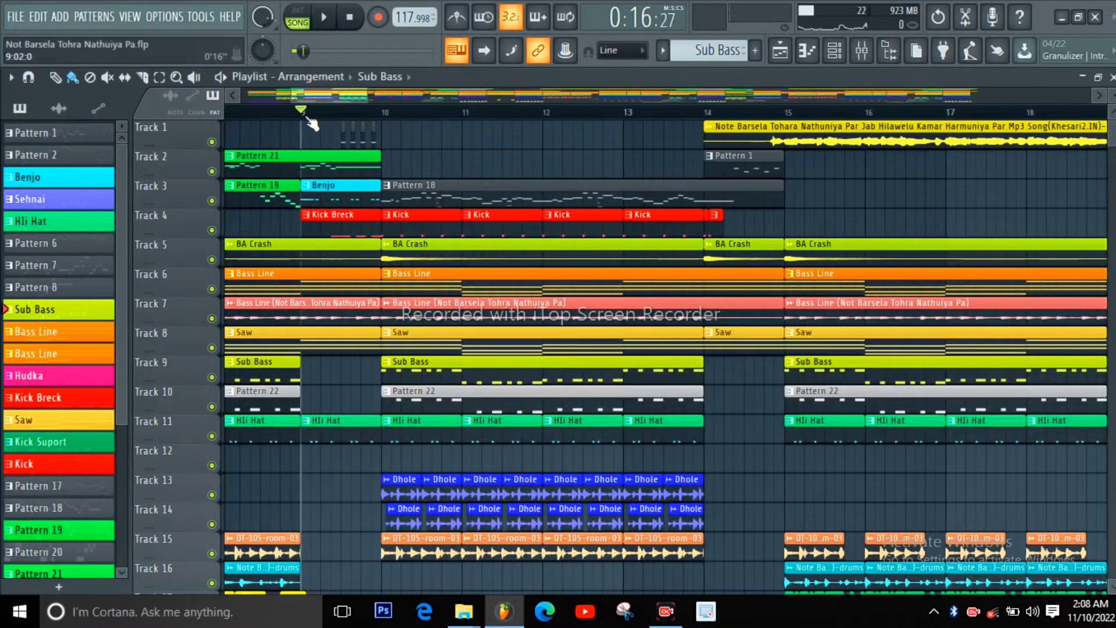
{"action": "key", "text": "space"}
{"action": "scroll", "coordinate": [431, 253], "scroll_direction": "up", "scroll_amount": 2}
{"action": "key", "text": "space"}
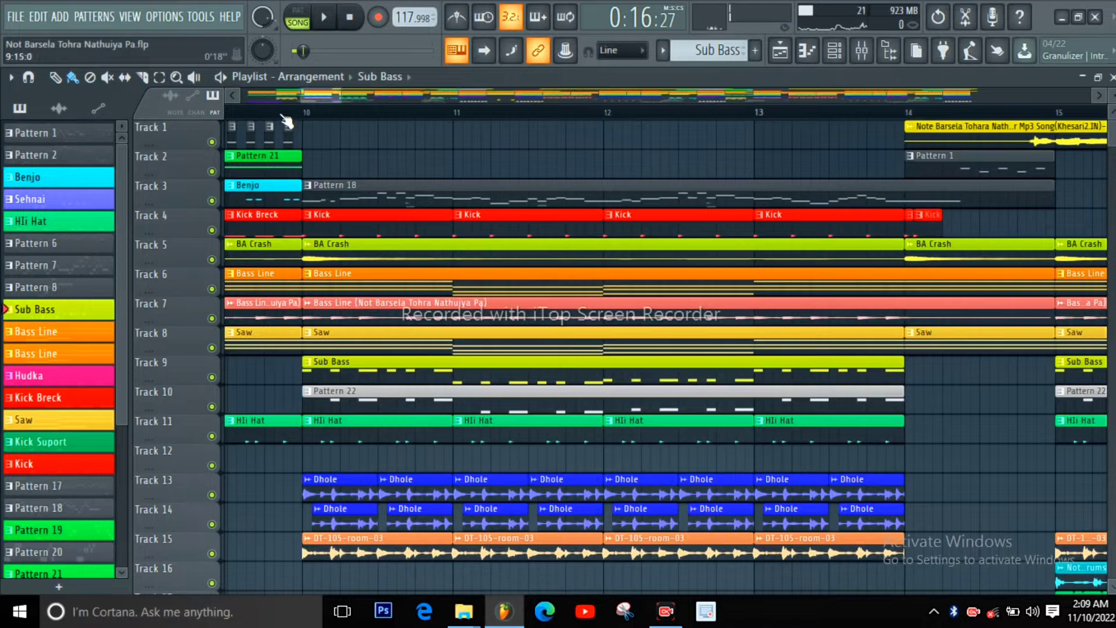
Play the full arrangement from just before bar 10 through the Pattern 18 section, stopping after bar 13.
{"action": "key", "text": "space"}
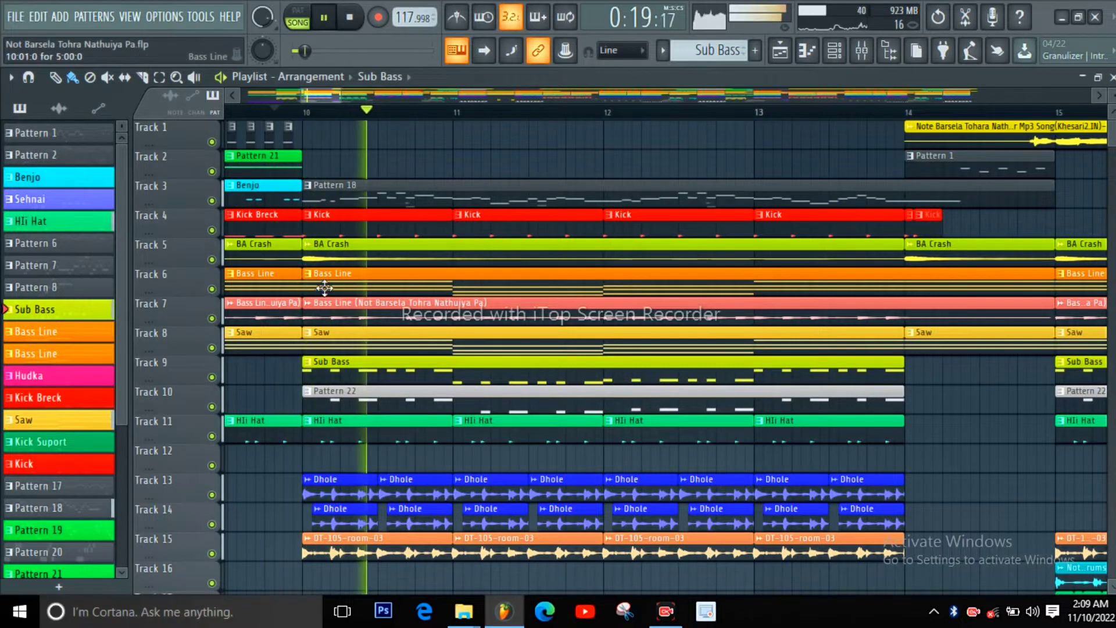
{"action": "scroll", "coordinate": [340, 293], "scroll_direction": "down", "scroll_amount": 3}
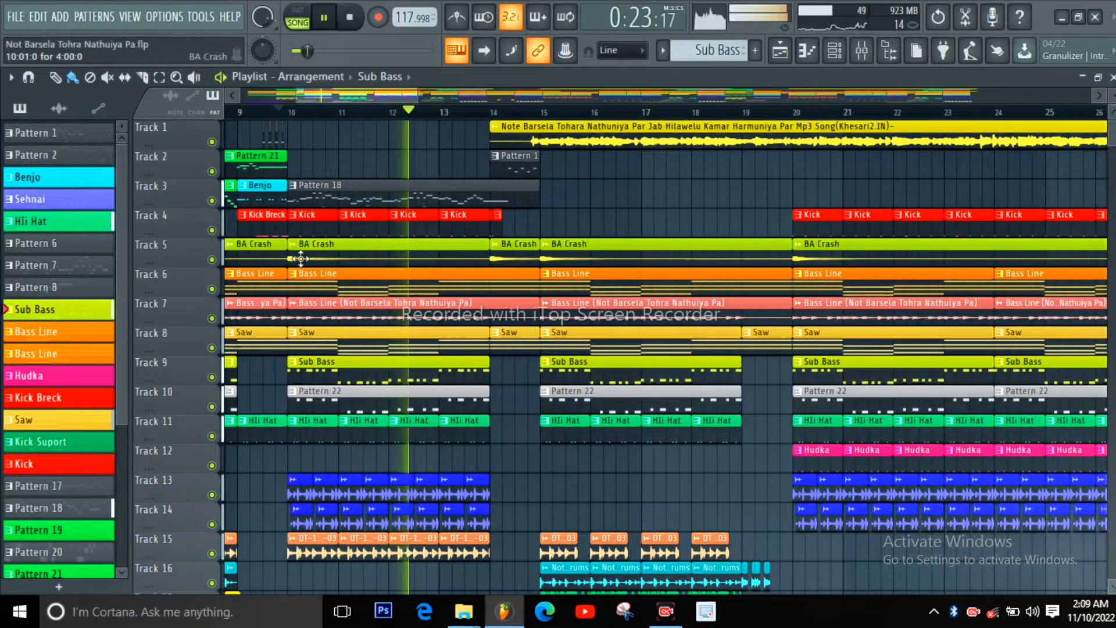
{"action": "scroll", "coordinate": [301, 258], "scroll_direction": "up", "scroll_amount": 2}
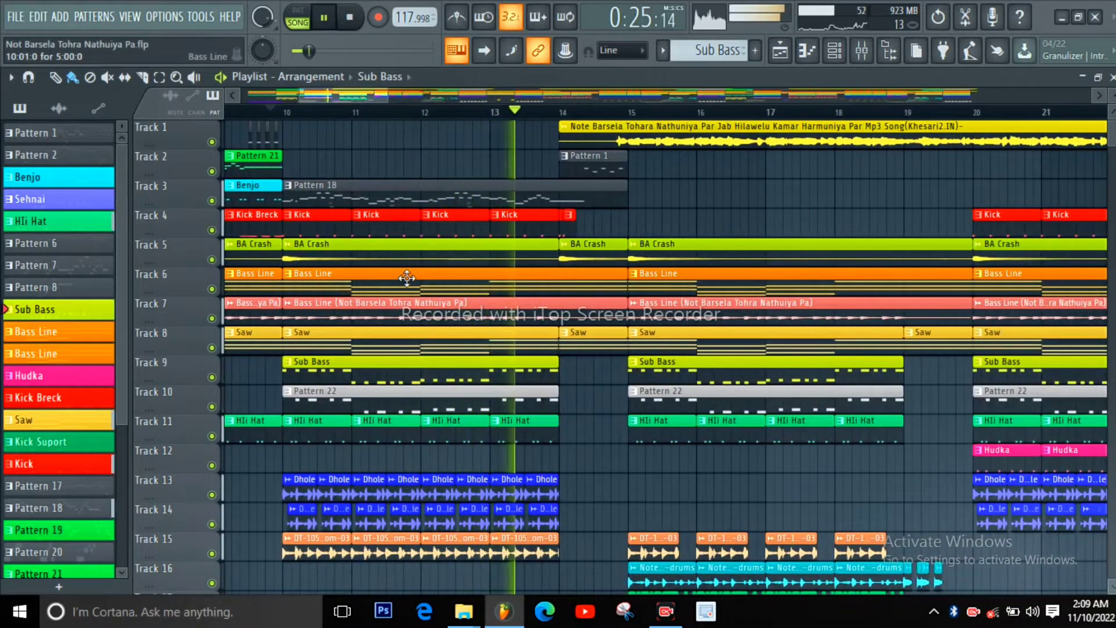
{"action": "key", "text": "space"}
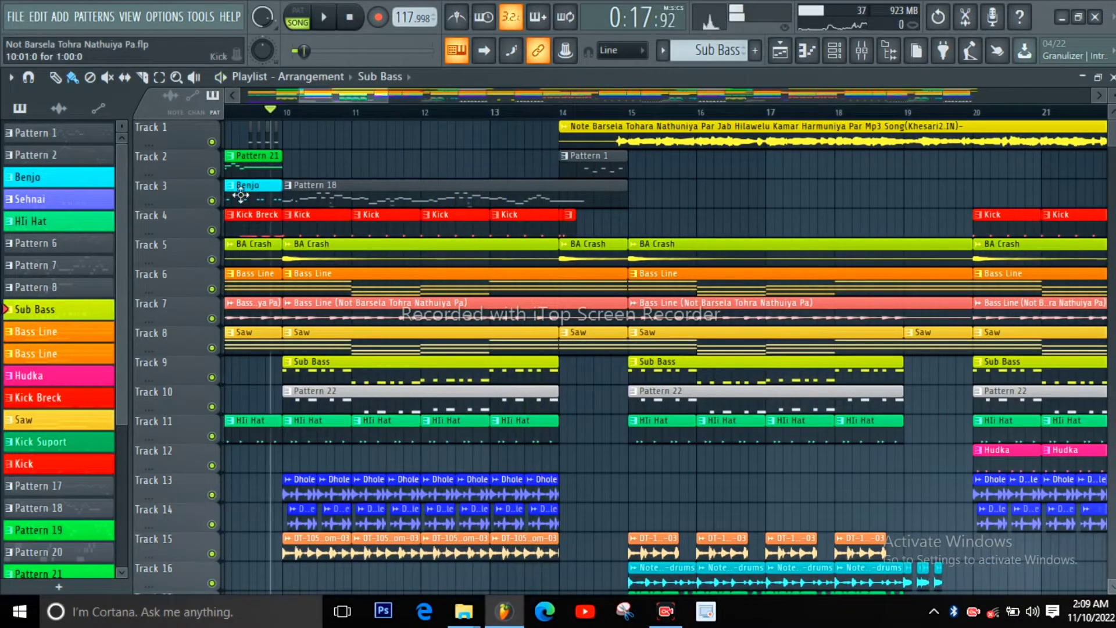
Solo Track 3, select Pattern 18 and audition its melody from bar 10.
{"action": "right_click", "coordinate": [212, 200]}
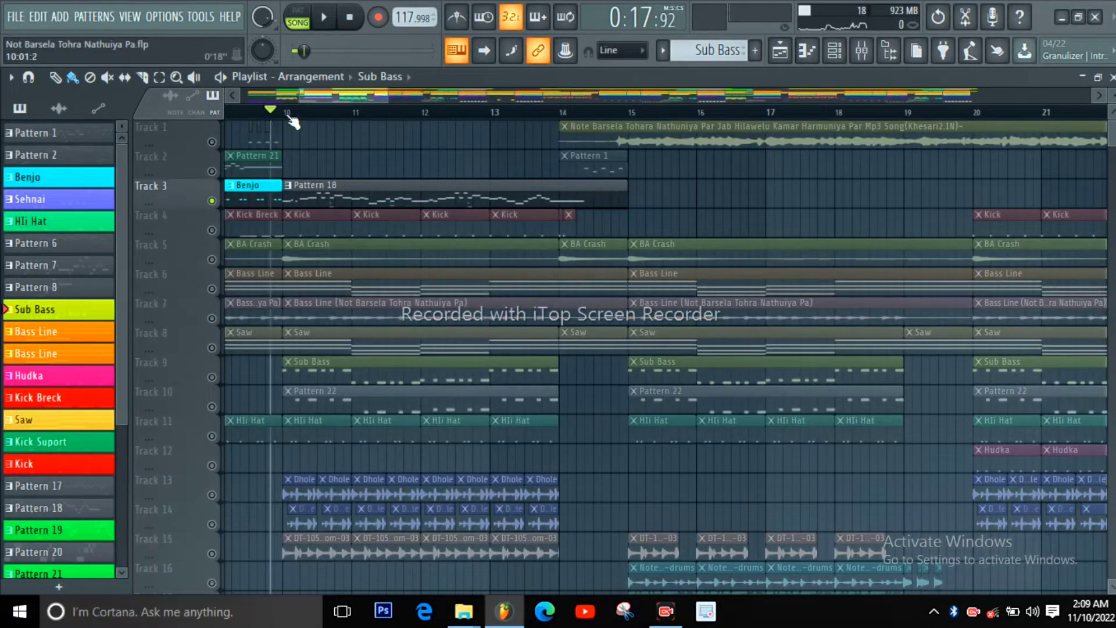
{"action": "double_click", "coordinate": [294, 187]}
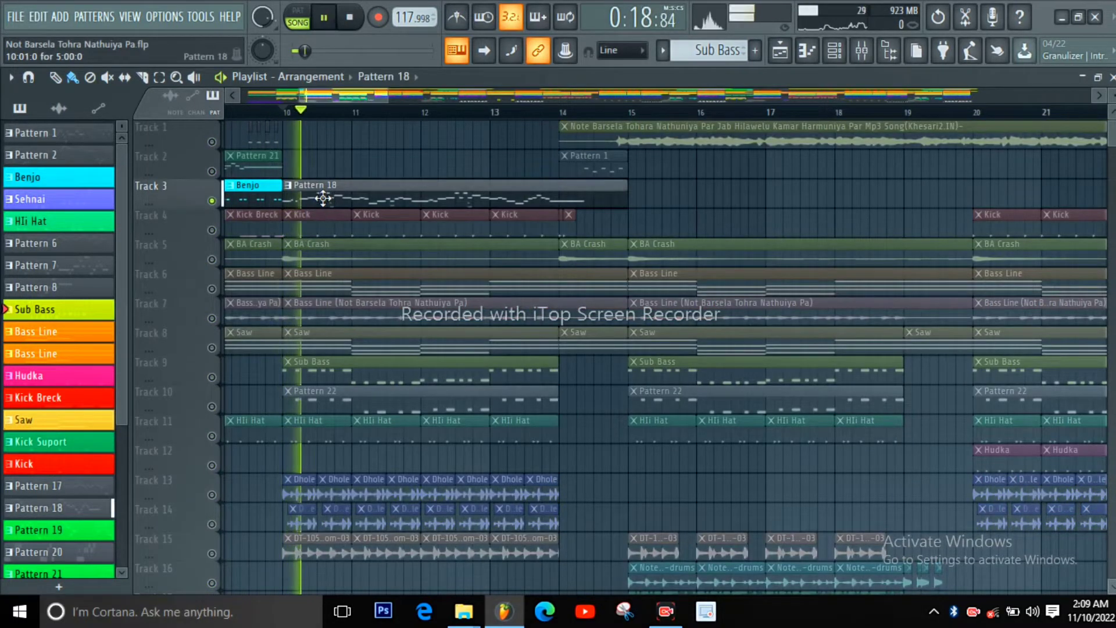
Find Pattern 18's Aman 1 channel in the Channel rack, inspect its Diva instrument, and return to the playlist.
{"action": "left_click", "coordinate": [835, 51]}
{"action": "scroll", "coordinate": [504, 268], "scroll_direction": "up", "scroll_amount": 5}
{"action": "scroll", "coordinate": [504, 266], "scroll_direction": "down", "scroll_amount": 10}
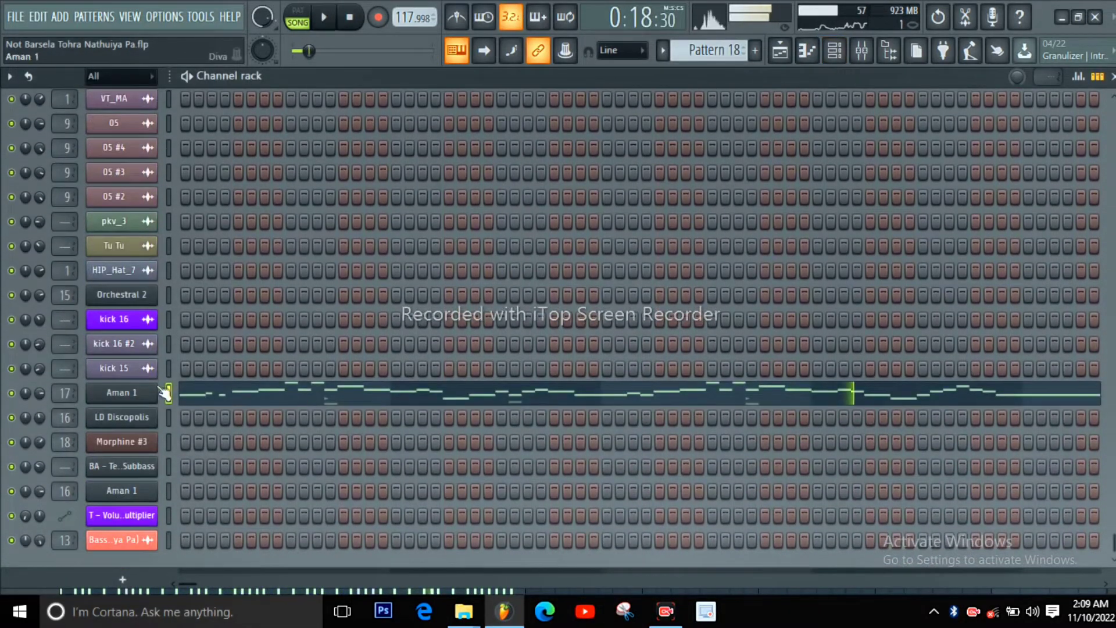
{"action": "left_click", "coordinate": [124, 395]}
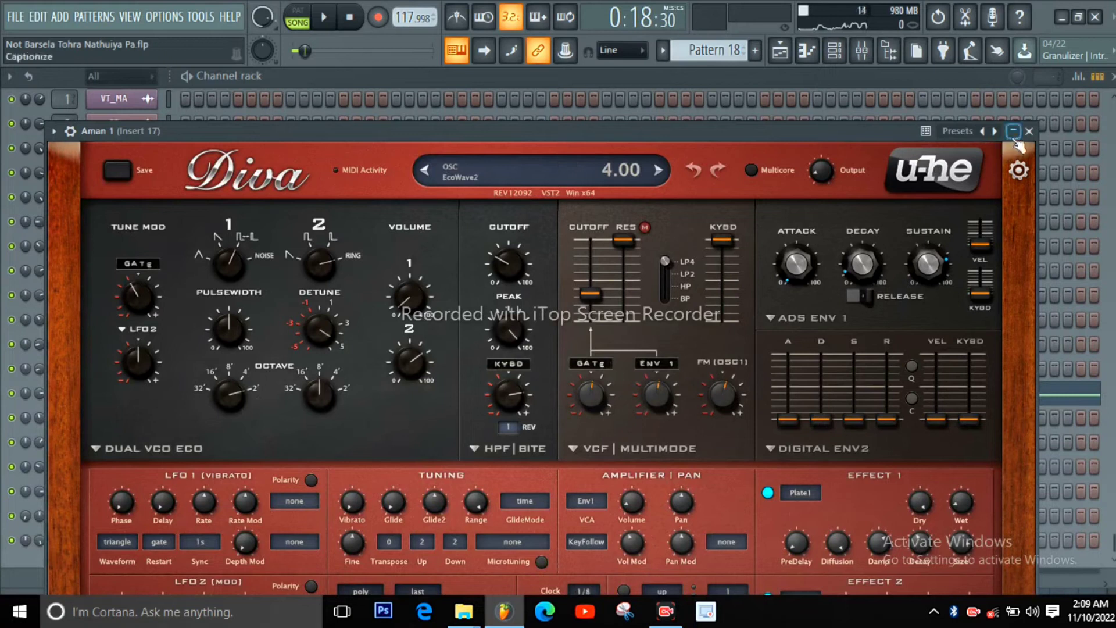
{"action": "left_click", "coordinate": [1029, 132]}
{"action": "left_click", "coordinate": [780, 50]}
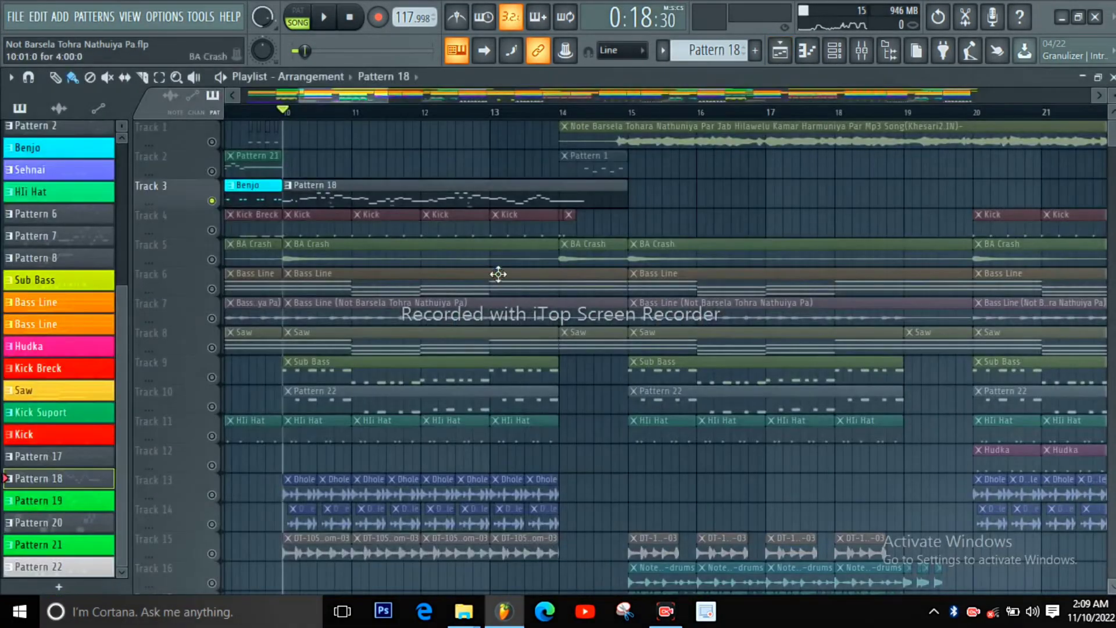
Solo Track 4 and audition the Kick pattern from bar 10.
{"action": "left_click", "coordinate": [212, 233]}
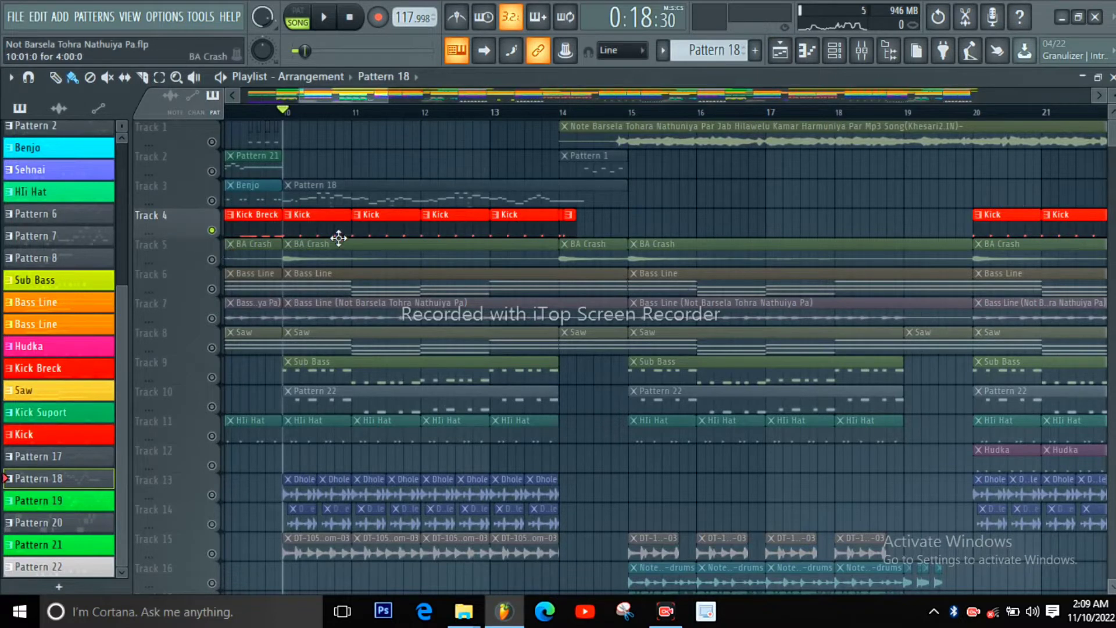
{"action": "scroll", "coordinate": [273, 256], "scroll_direction": "up", "scroll_amount": 3}
{"action": "key", "text": "space"}
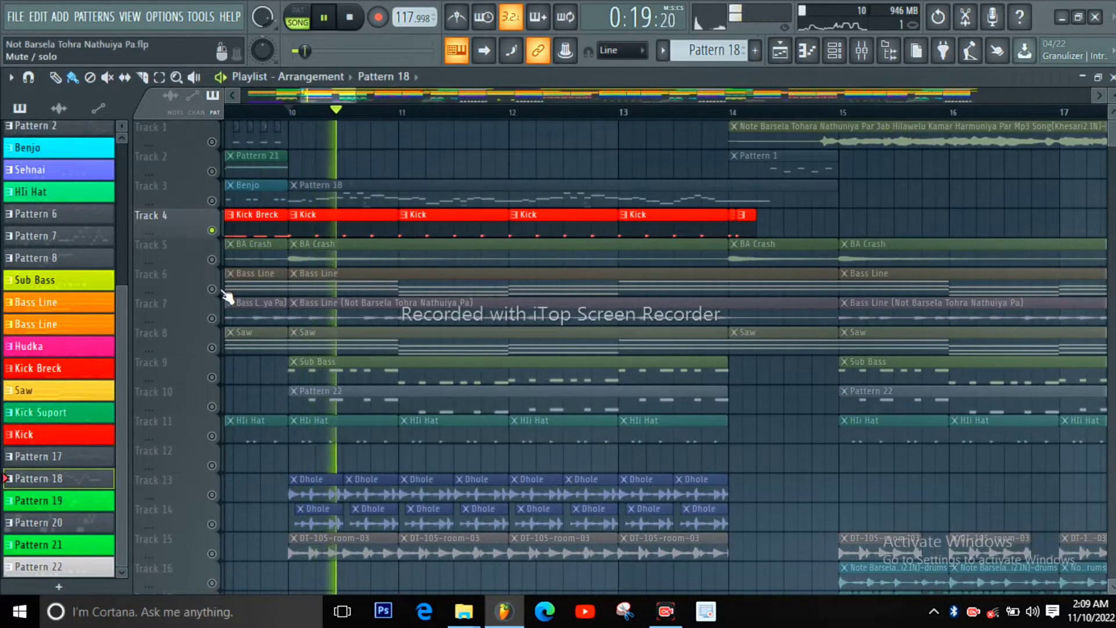
{"action": "key", "text": "space"}
Solo the BA Crash on Track 5, enabling the bass, Saw, Sub Bass, Pattern 22 and HIi Hat layers on Tracks 6 to 11 alongside it.
{"action": "left_click", "coordinate": [212, 260]}
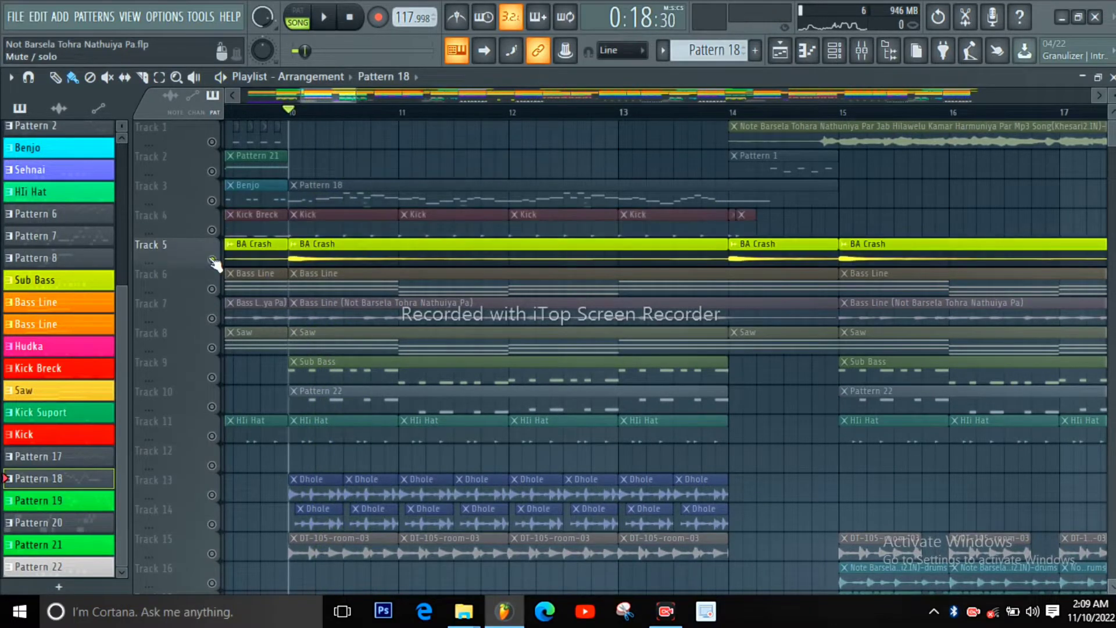
{"action": "left_click", "coordinate": [212, 290]}
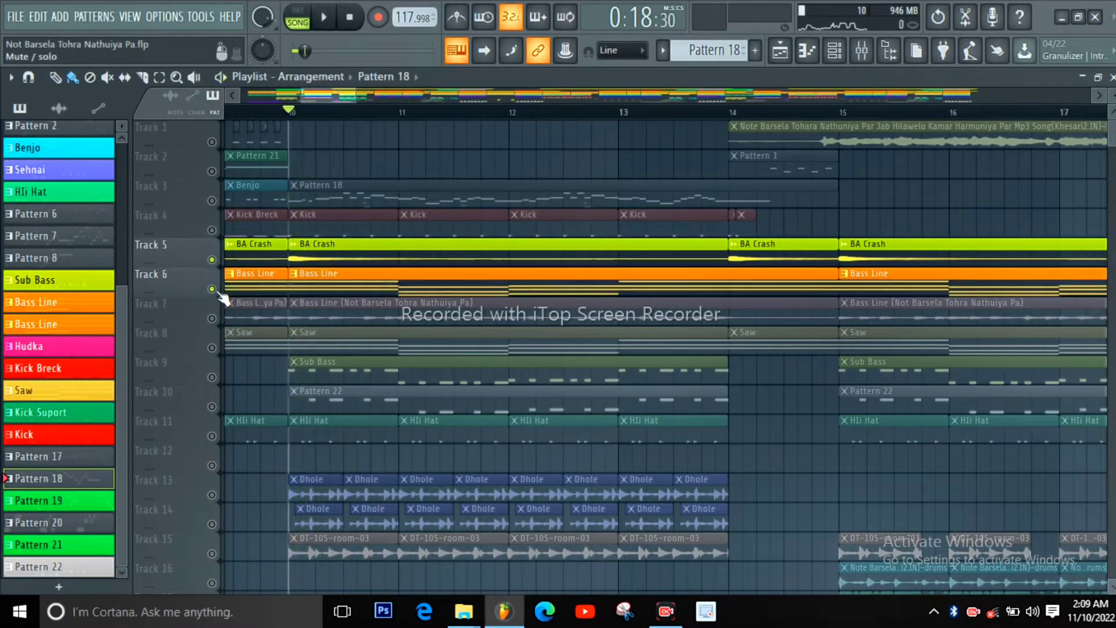
{"action": "left_click", "coordinate": [213, 318]}
{"action": "left_click", "coordinate": [212, 348]}
{"action": "scroll", "coordinate": [238, 374], "scroll_direction": "down", "scroll_amount": 2}
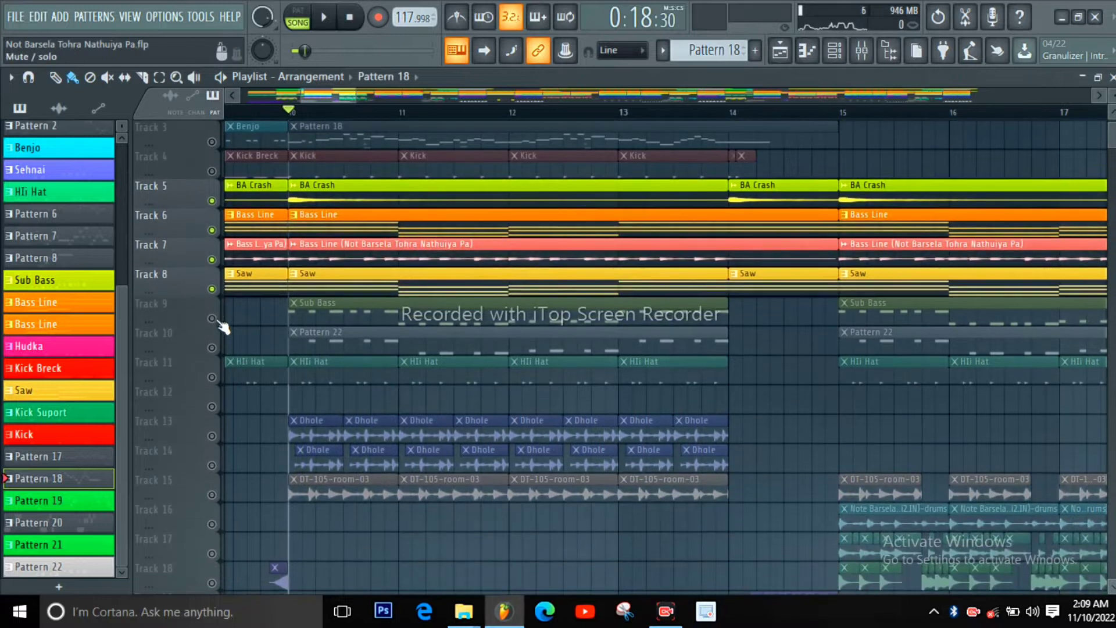
{"action": "left_click", "coordinate": [211, 319]}
{"action": "left_click", "coordinate": [212, 347]}
{"action": "left_click", "coordinate": [212, 377]}
{"action": "scroll", "coordinate": [236, 388], "scroll_direction": "down", "scroll_amount": 2}
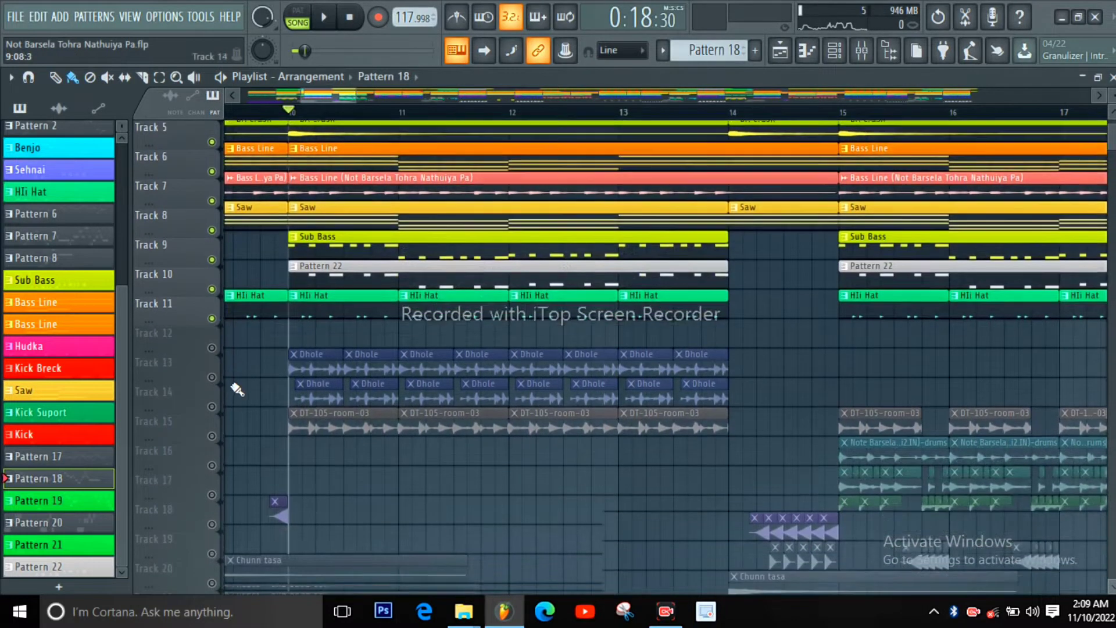
Solo Track 13 and audition its Dhole clips from bar 10, repeating the playback with Track 14's Dhole clips added.
{"action": "scroll", "coordinate": [238, 386], "scroll_direction": "down", "scroll_amount": 2}
{"action": "scroll", "coordinate": [247, 361], "scroll_direction": "up", "scroll_amount": 3}
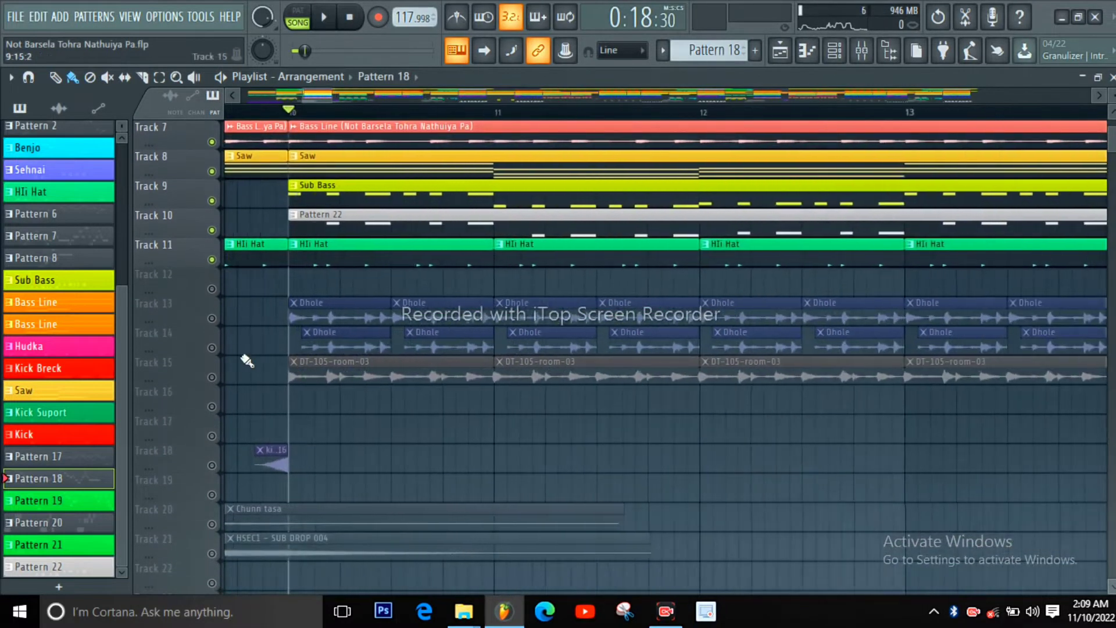
{"action": "left_click", "coordinate": [212, 319], "text": "ctrl"}
{"action": "key", "text": "space"}
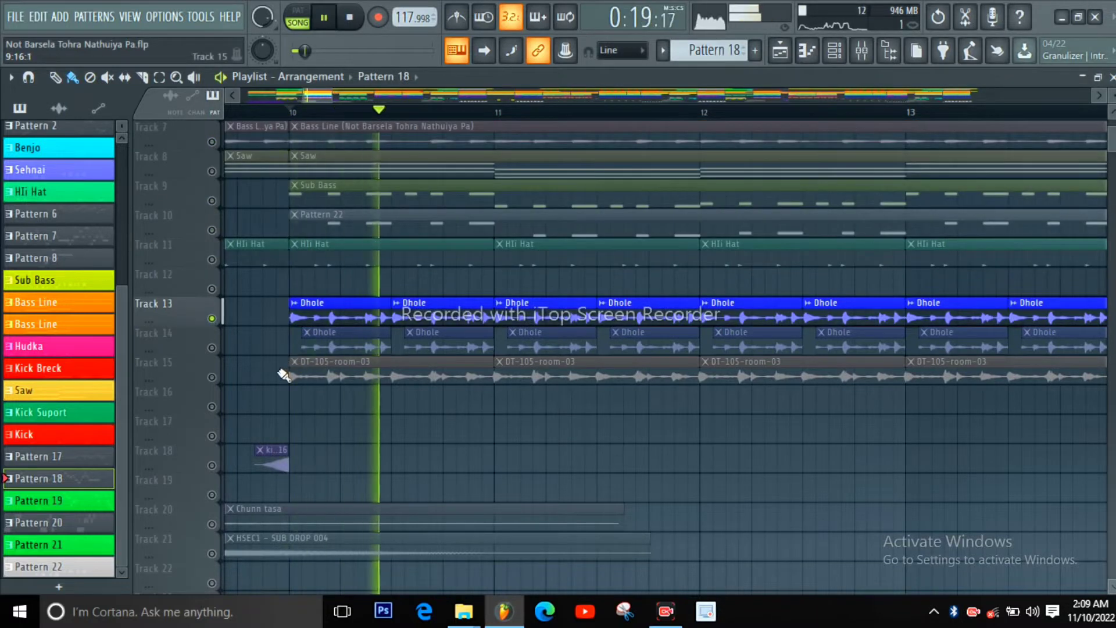
{"action": "key", "text": "space"}
{"action": "left_click", "coordinate": [212, 348]}
{"action": "key", "text": "space"}
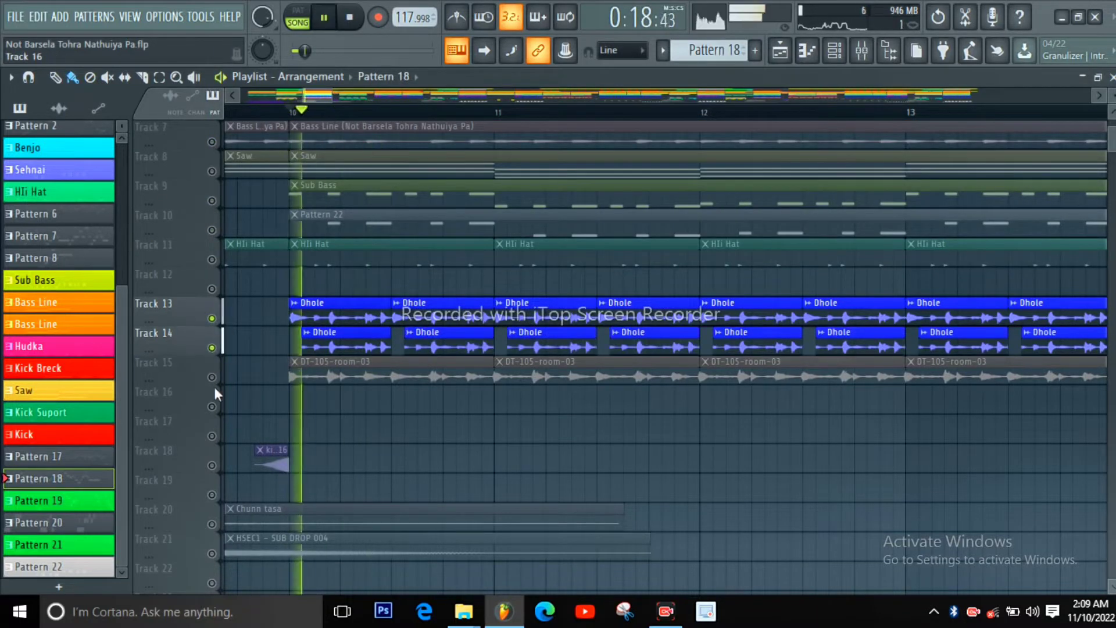
{"action": "key", "text": "space"}
Solo Track 15 and play its DT-105-room-03 loop from bar 10, adding the Dhole clips on Tracks 14 and 13 during playback.
{"action": "left_click", "coordinate": [212, 377], "text": "ctrl"}
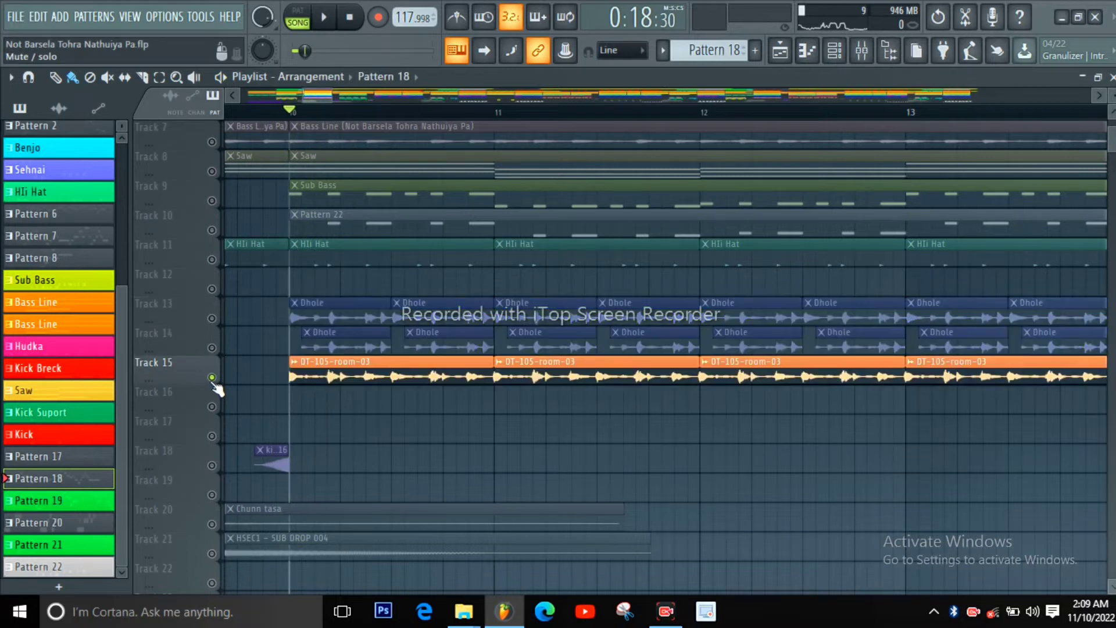
{"action": "key", "text": "space"}
{"action": "left_click", "coordinate": [212, 348]}
{"action": "left_click", "coordinate": [212, 319]}
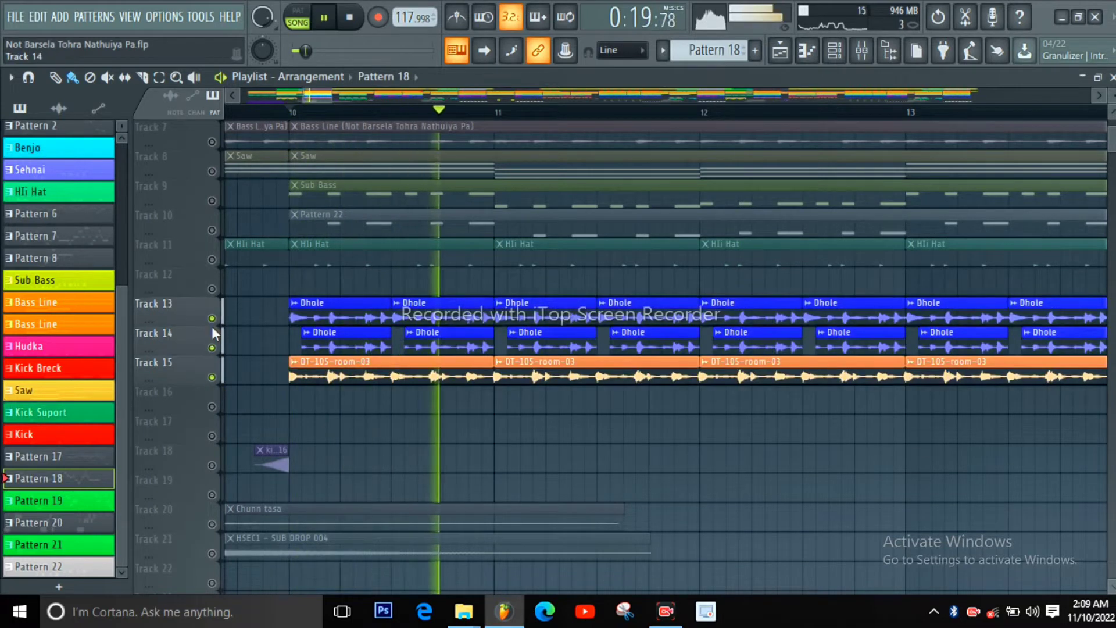
{"action": "scroll", "coordinate": [214, 336], "scroll_direction": "down", "scroll_amount": 2}
{"action": "scroll", "coordinate": [213, 337], "scroll_direction": "down", "scroll_amount": 2}
{"action": "key", "text": "space"}
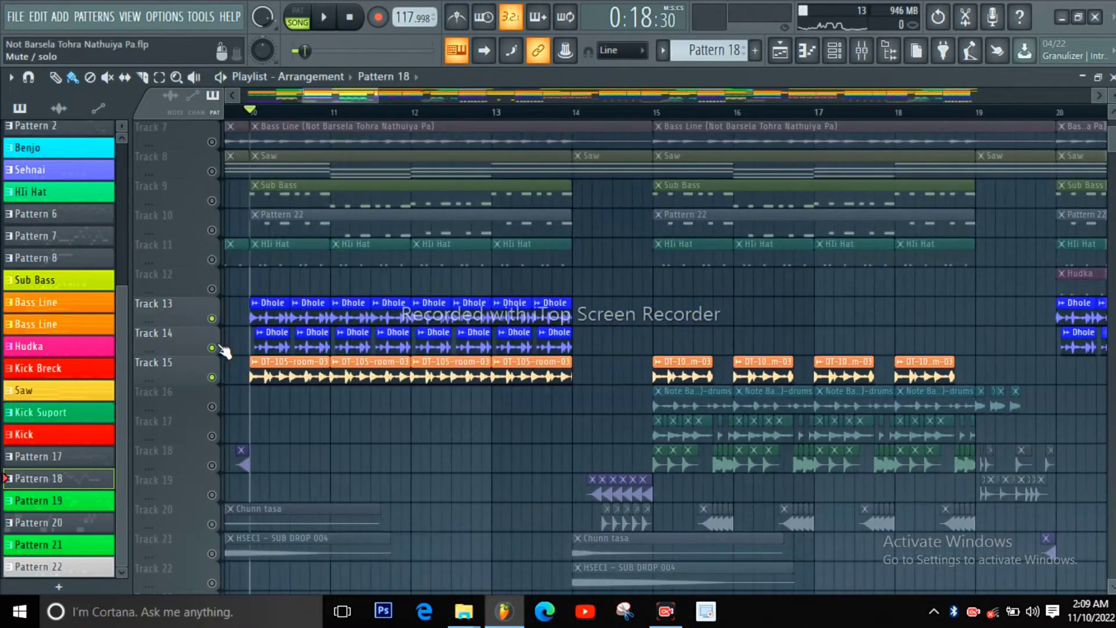
Restore all tracks from solo and play the full arrangement through bar 13 into bar 14.
{"action": "scroll", "coordinate": [216, 349], "scroll_direction": "down", "scroll_amount": 2}
{"action": "scroll", "coordinate": [566, 329], "scroll_direction": "up", "scroll_amount": 3}
{"action": "scroll", "coordinate": [548, 313], "scroll_direction": "up", "scroll_amount": 2}
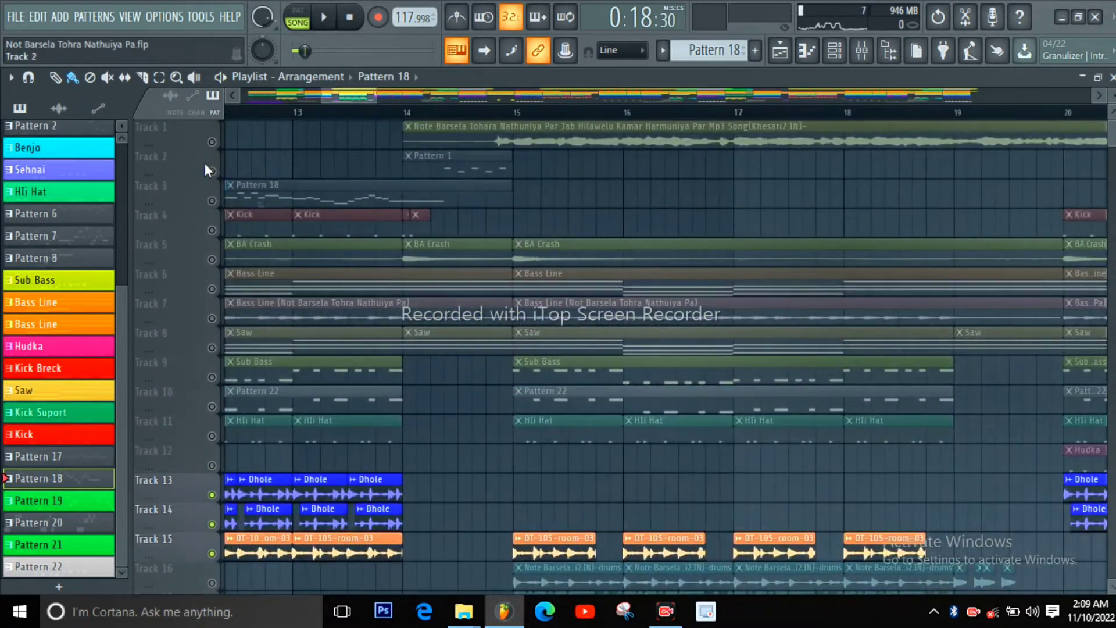
{"action": "left_click", "coordinate": [212, 171], "text": "ctrl"}
{"action": "scroll", "coordinate": [217, 197], "scroll_direction": "down", "scroll_amount": 3}
{"action": "key", "text": "space"}
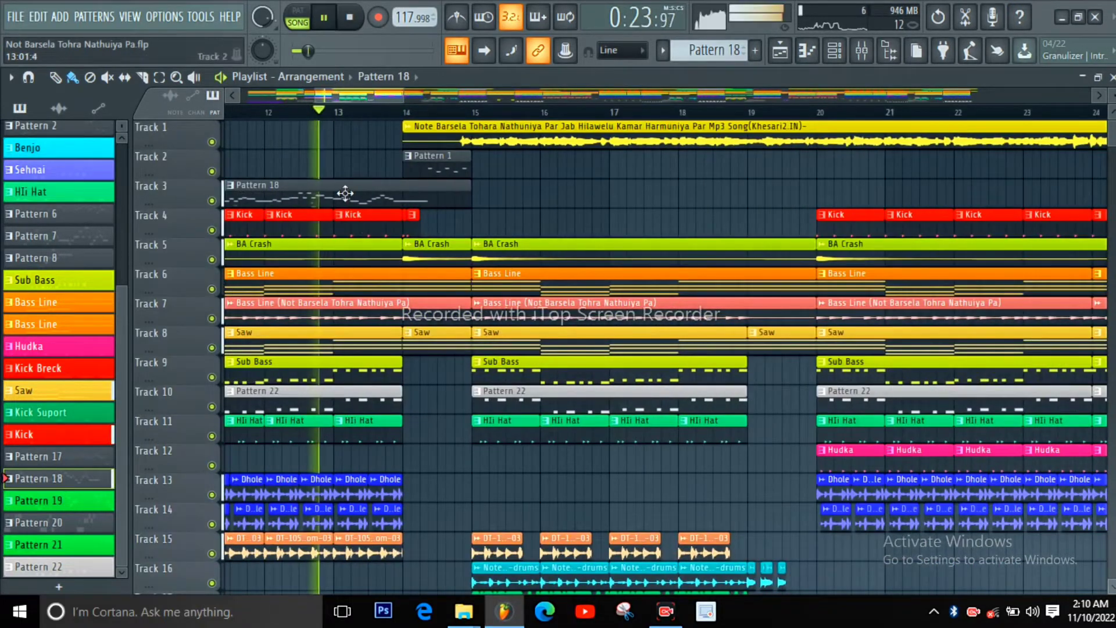
{"action": "scroll", "coordinate": [459, 293], "scroll_direction": "up", "scroll_amount": 5}
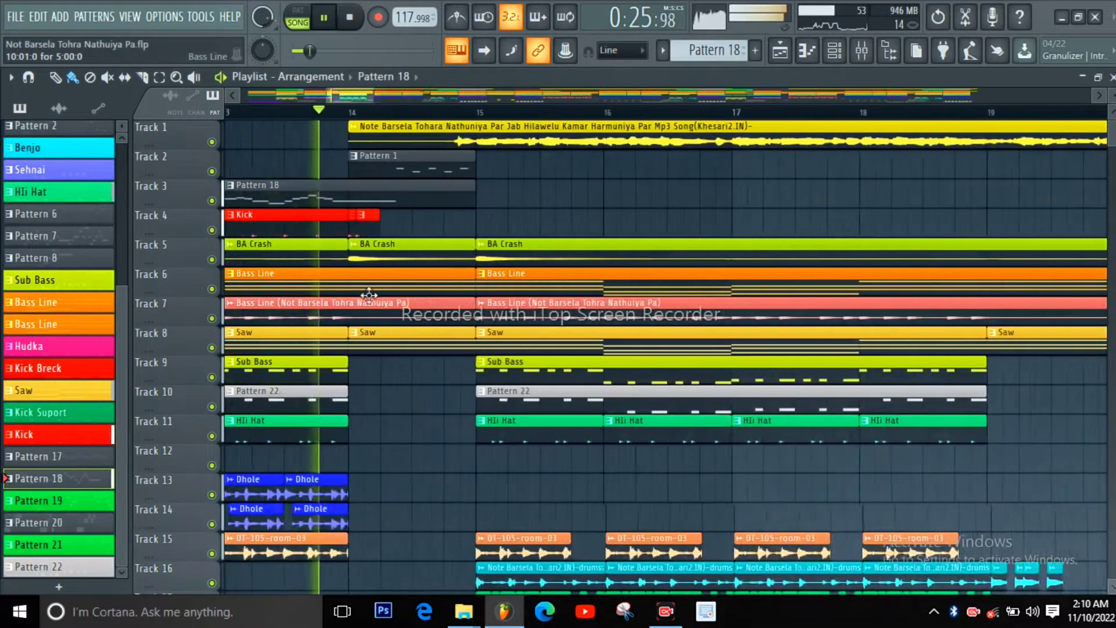
{"action": "key", "text": "space"}
Solo Track 2's Pattern 1, enable the effect clips on Tracks 19 to 22 as well, and audition the bar 14 transition.
{"action": "right_click", "coordinate": [212, 169]}
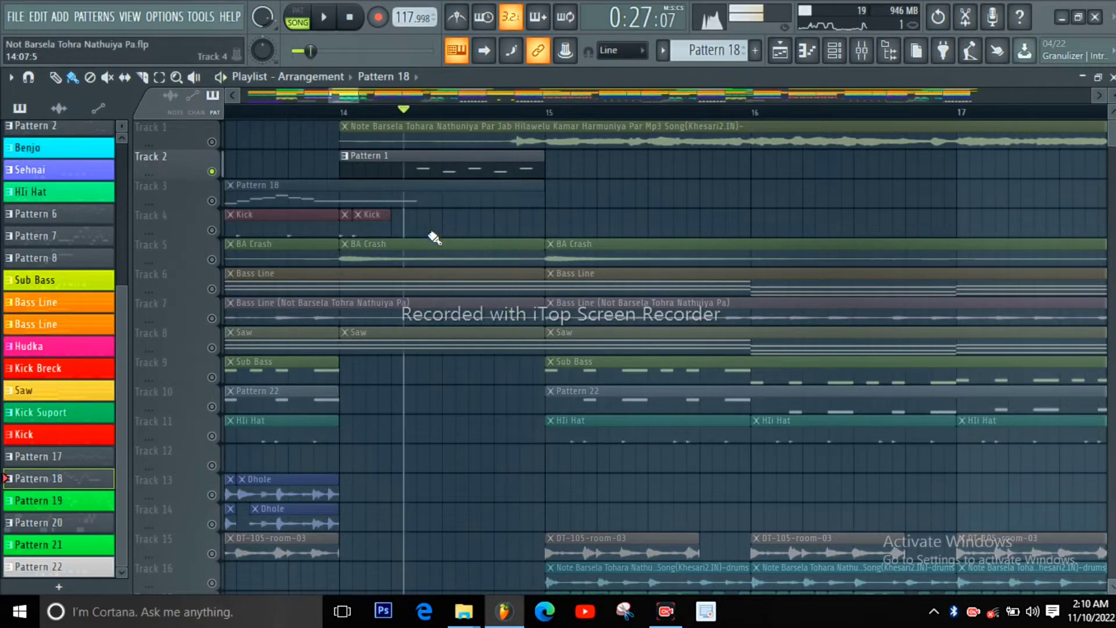
{"action": "scroll", "coordinate": [434, 237], "scroll_direction": "down", "scroll_amount": 3}
{"action": "scroll", "coordinate": [434, 238], "scroll_direction": "down", "scroll_amount": 5}
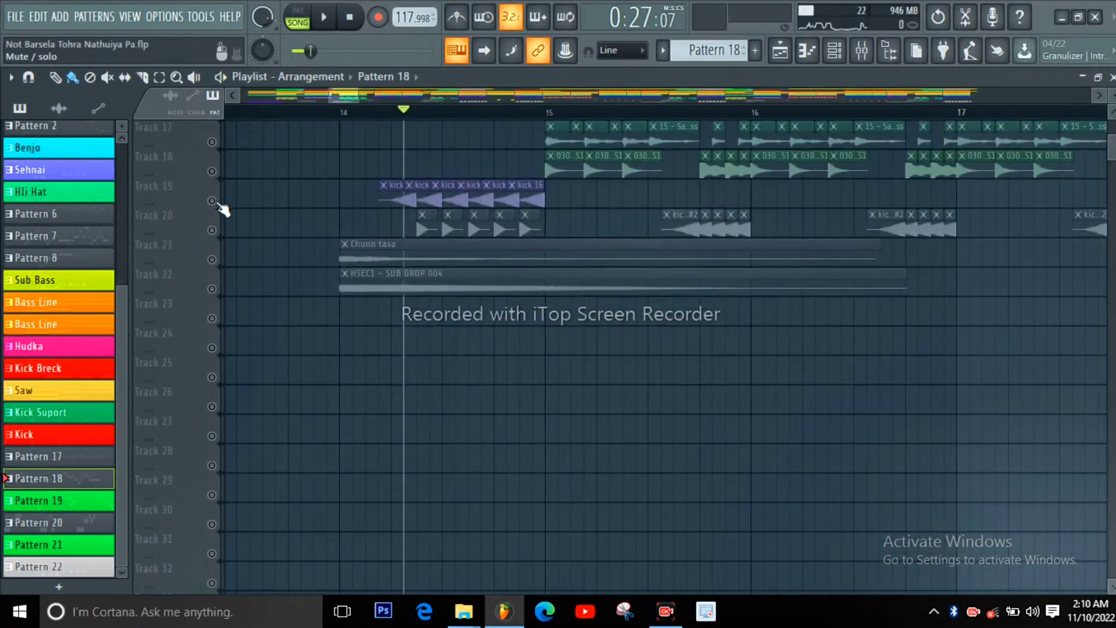
{"action": "left_click", "coordinate": [214, 230]}
{"action": "left_click", "coordinate": [212, 260]}
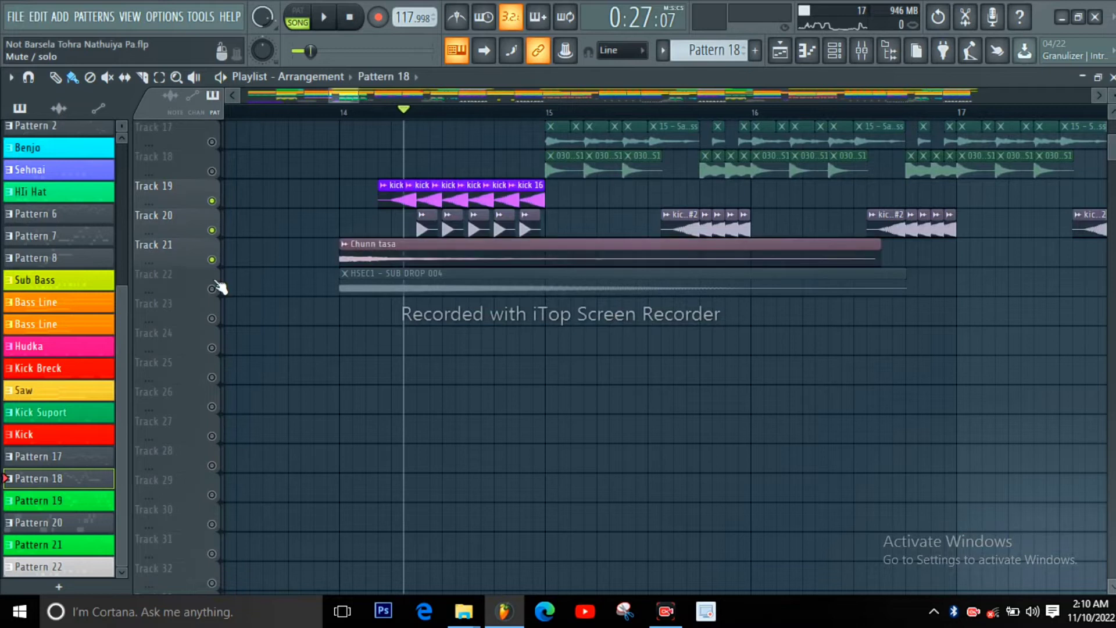
{"action": "left_click", "coordinate": [212, 289]}
{"action": "key", "text": "space"}
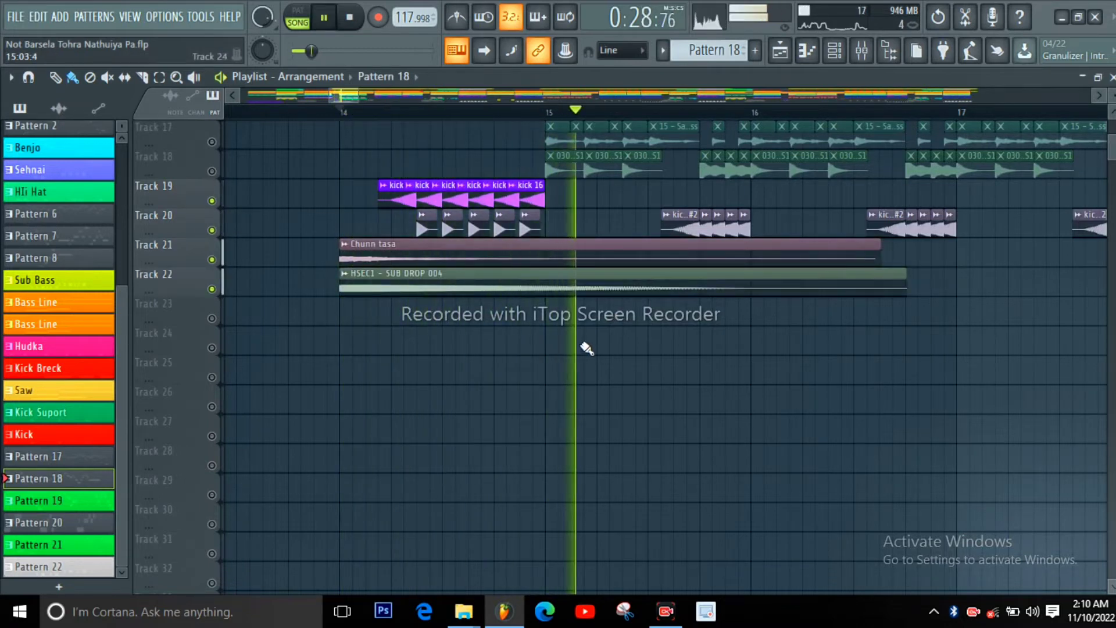
{"action": "key", "text": "space"}
Briefly solo Track 1 at bar 14, and restore every playlist track to the mix.
{"action": "scroll", "coordinate": [573, 342], "scroll_direction": "up", "scroll_amount": 4}
{"action": "scroll", "coordinate": [310, 279], "scroll_direction": "down", "scroll_amount": 5}
{"action": "scroll", "coordinate": [349, 285], "scroll_direction": "up", "scroll_amount": 6}
{"action": "scroll", "coordinate": [361, 283], "scroll_direction": "up", "scroll_amount": 1}
{"action": "scroll", "coordinate": [441, 301], "scroll_direction": "up", "scroll_amount": 3}
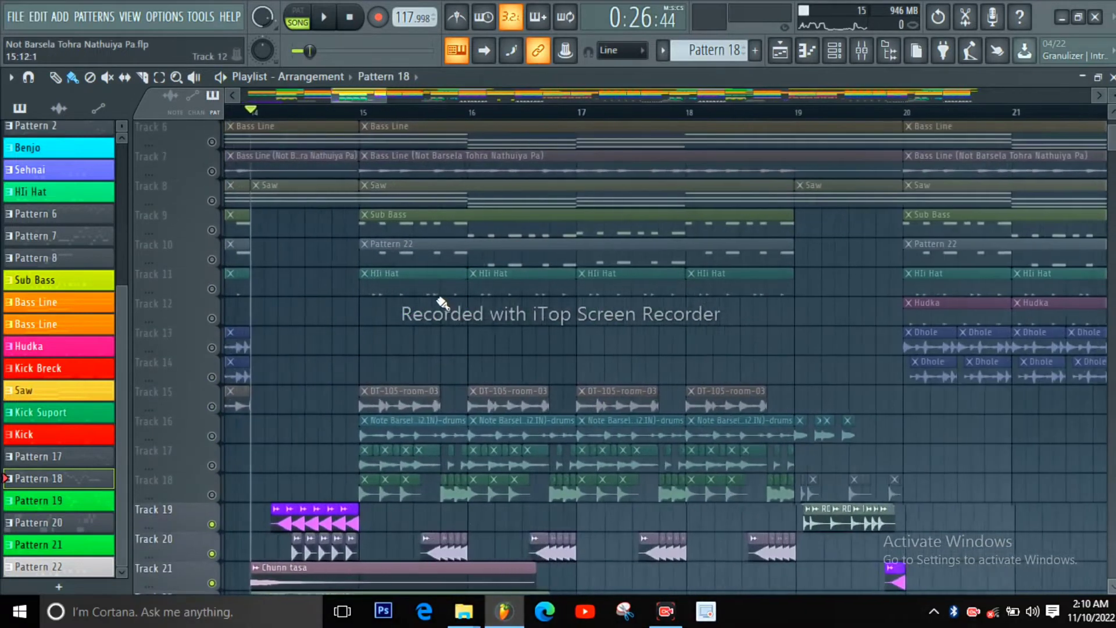
{"action": "scroll", "coordinate": [372, 270], "scroll_direction": "up", "scroll_amount": 5}
{"action": "scroll", "coordinate": [299, 260], "scroll_direction": "up", "scroll_amount": 1}
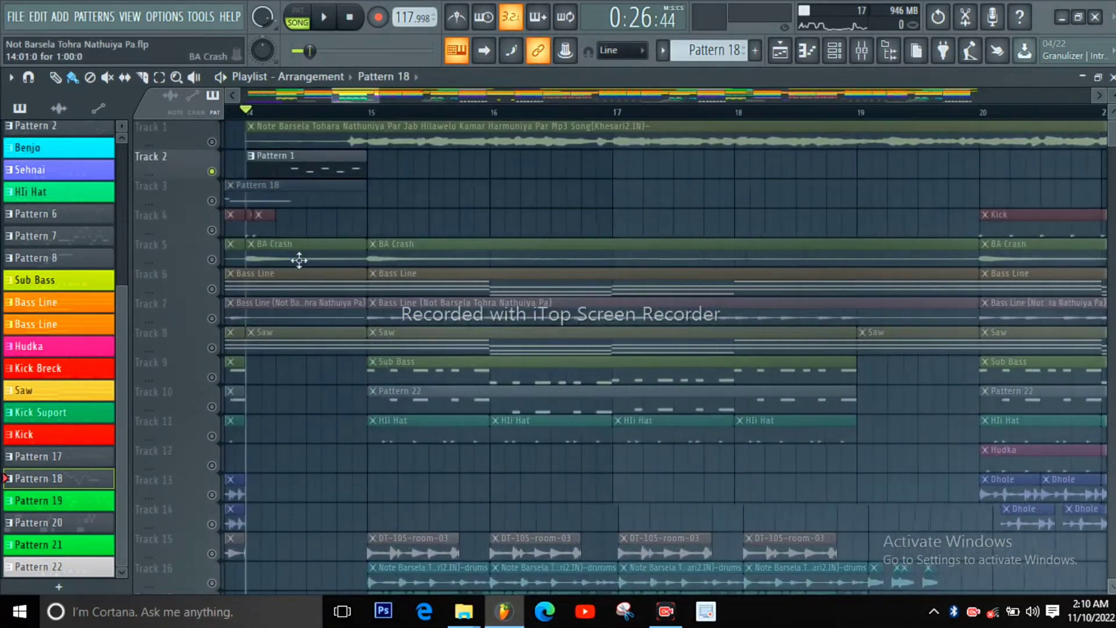
{"action": "right_click", "coordinate": [214, 141]}
{"action": "right_click", "coordinate": [213, 142]}
{"action": "scroll", "coordinate": [219, 154], "scroll_direction": "down", "scroll_amount": 4}
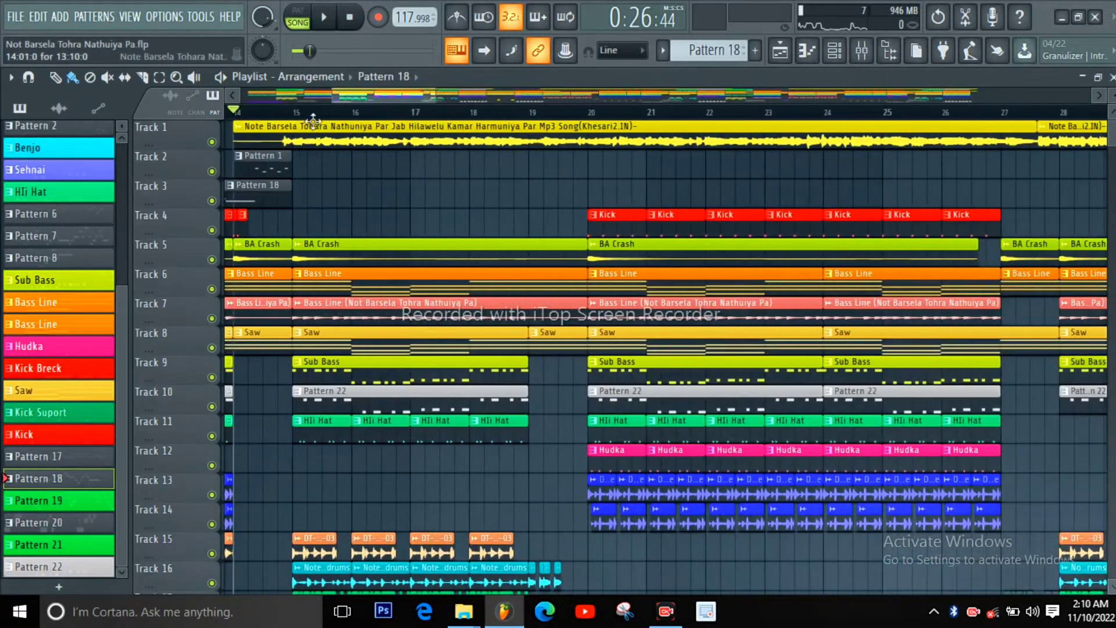
Play the arrangement from just before bar 15, muting the Track 1 song audio partway to hear the backing alone.
{"action": "left_click", "coordinate": [282, 114]}
{"action": "scroll", "coordinate": [250, 213], "scroll_direction": "down", "scroll_amount": 1}
{"action": "scroll", "coordinate": [250, 213], "scroll_direction": "up", "scroll_amount": 1}
{"action": "left_click", "coordinate": [211, 141]}
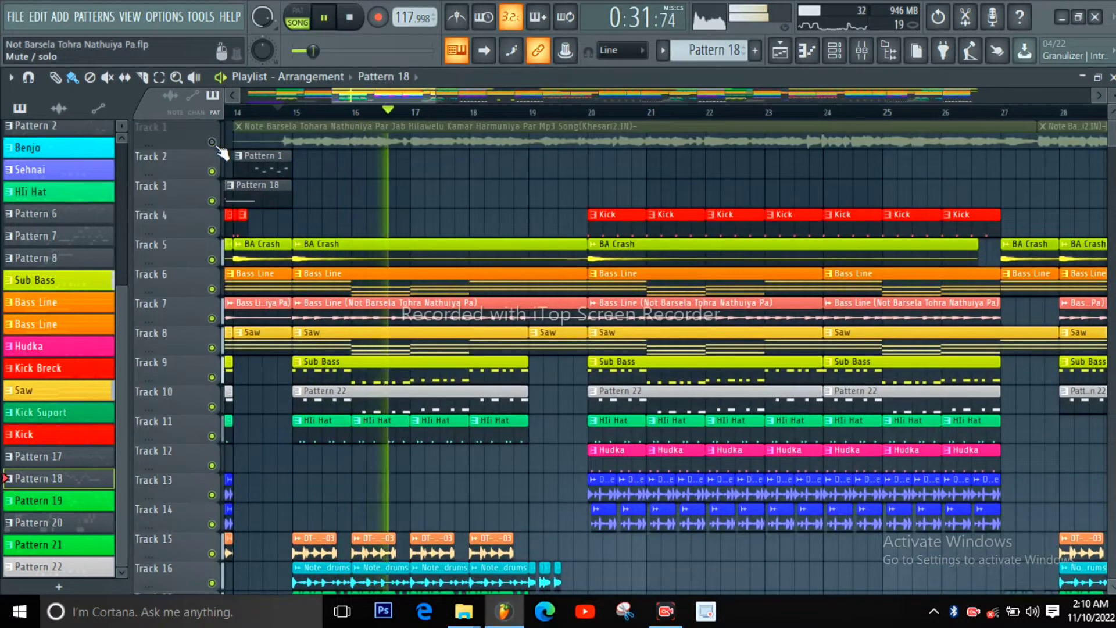
{"action": "key", "text": "space"}
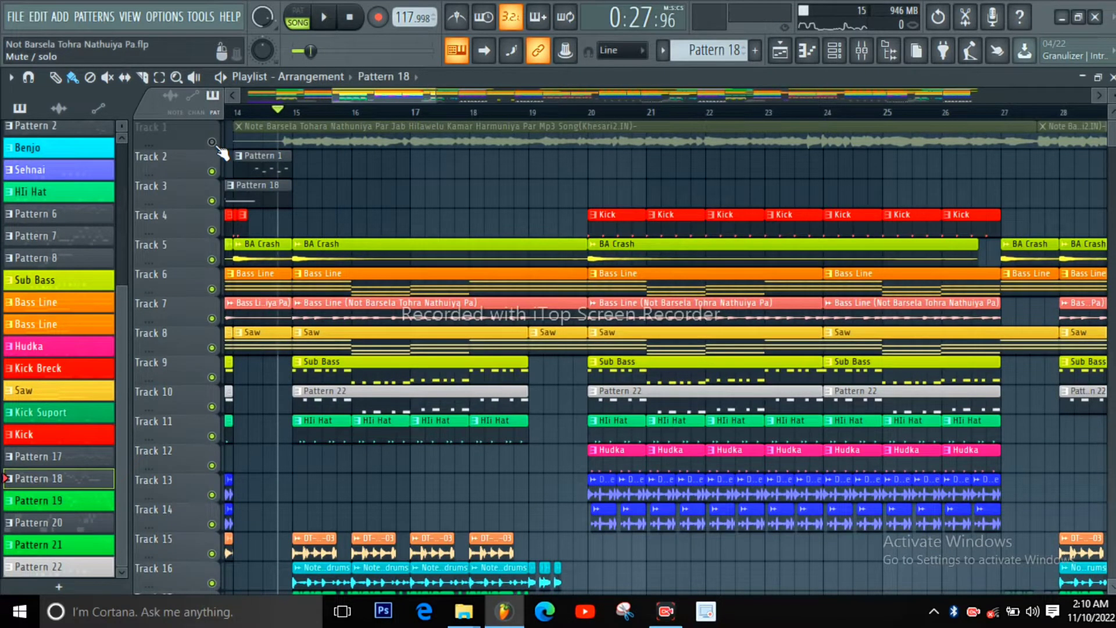
Unmute Track 1 and replay from just before bar 15, switching its song audio off and on for comparison until about bar 19.
{"action": "left_click", "coordinate": [212, 142]}
{"action": "key", "text": "space"}
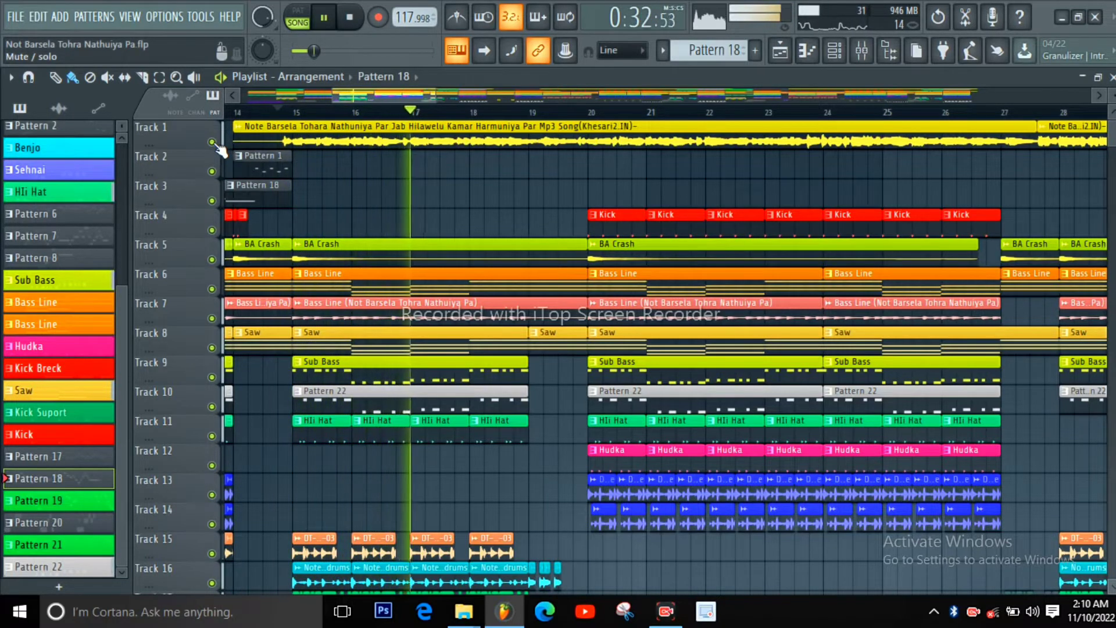
{"action": "left_click", "coordinate": [212, 142]}
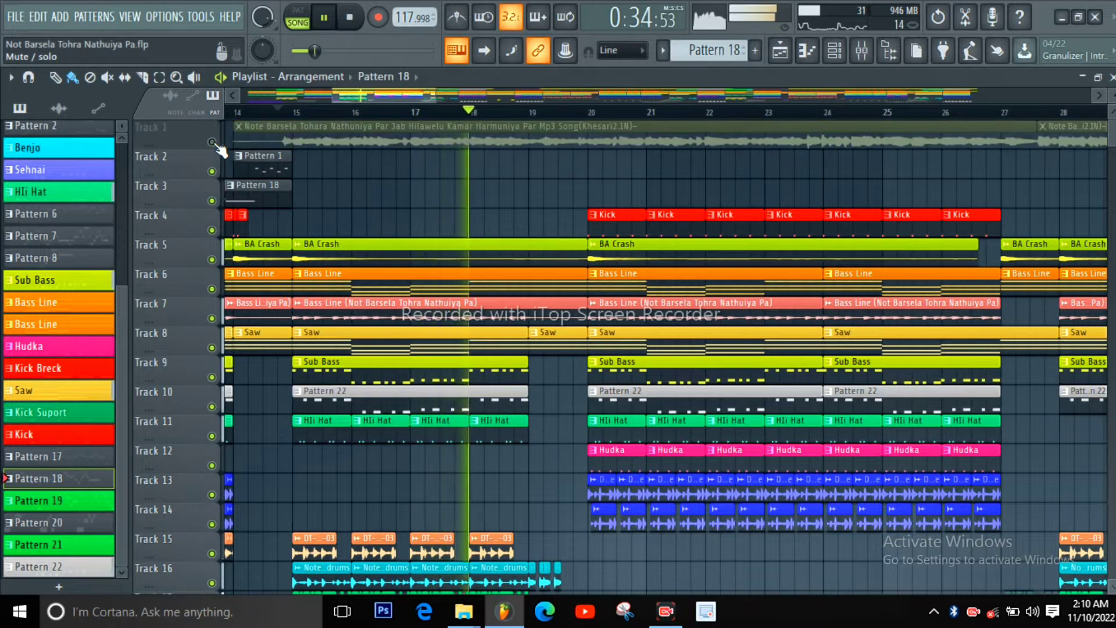
{"action": "left_click", "coordinate": [213, 143]}
{"action": "left_click", "coordinate": [215, 143]}
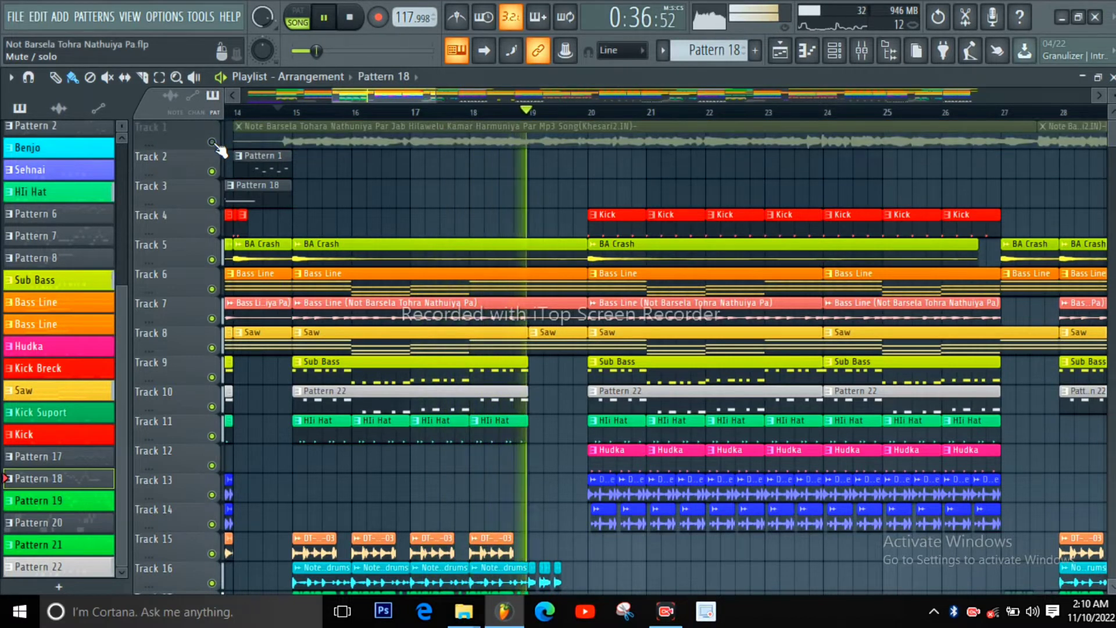
{"action": "scroll", "coordinate": [217, 145], "scroll_direction": "down", "scroll_amount": 2}
{"action": "scroll", "coordinate": [610, 274], "scroll_direction": "up", "scroll_amount": 3}
{"action": "key", "text": "space"}
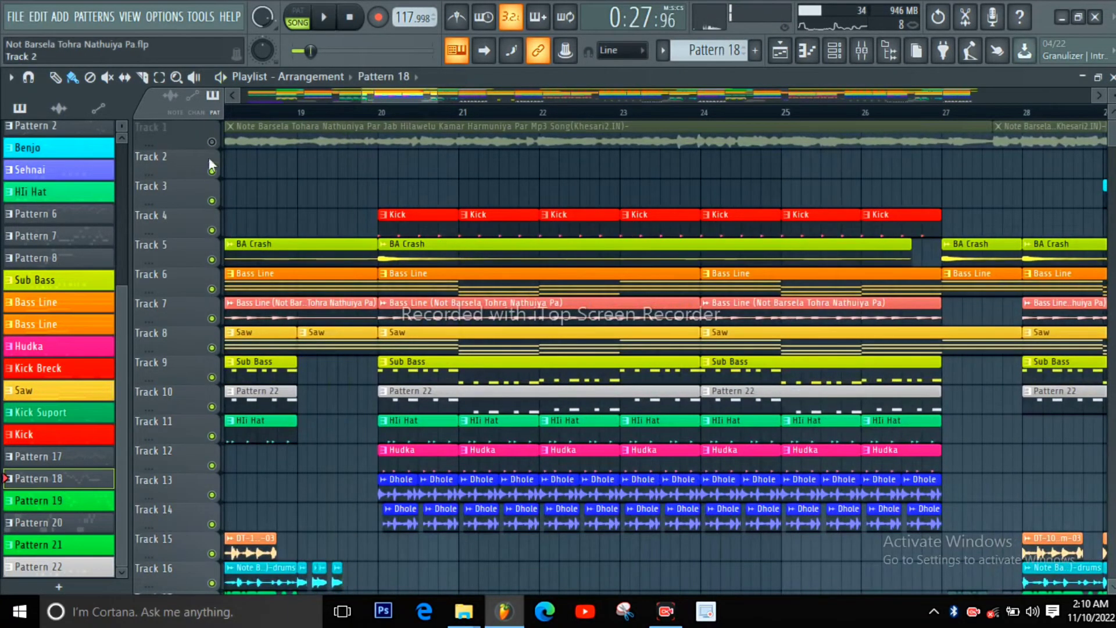
Unmute Track 1 and play the full arrangement from about bar 19 into the section starting at bar 20.
{"action": "left_click", "coordinate": [212, 142]}
{"action": "scroll", "coordinate": [303, 200], "scroll_direction": "up", "scroll_amount": 3}
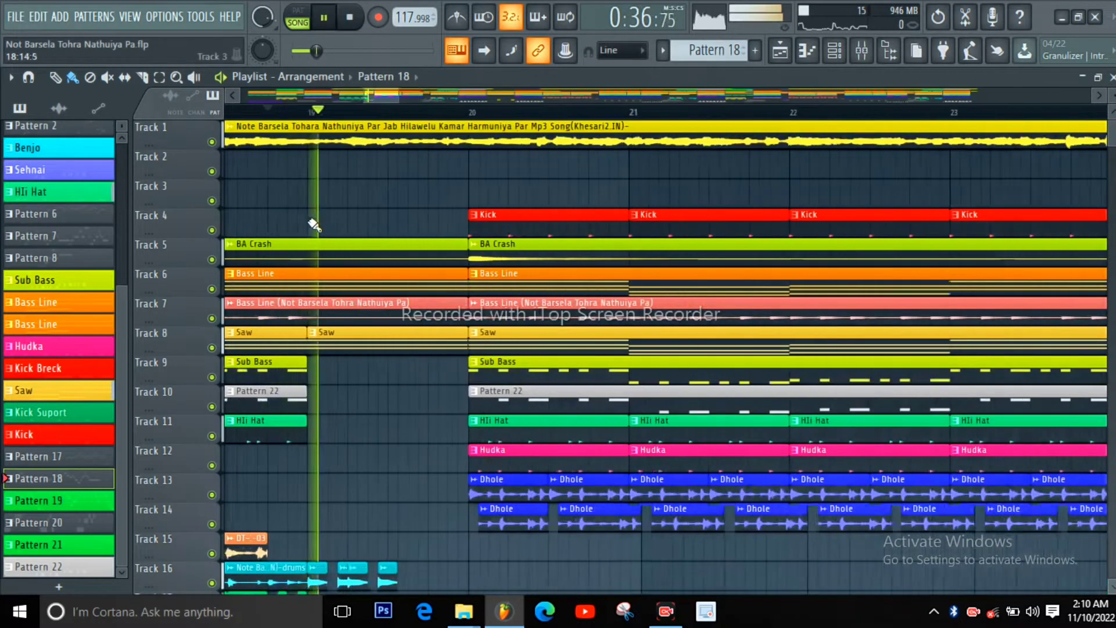
{"action": "scroll", "coordinate": [429, 311], "scroll_direction": "down", "scroll_amount": 3}
{"action": "scroll", "coordinate": [417, 316], "scroll_direction": "up", "scroll_amount": 2}
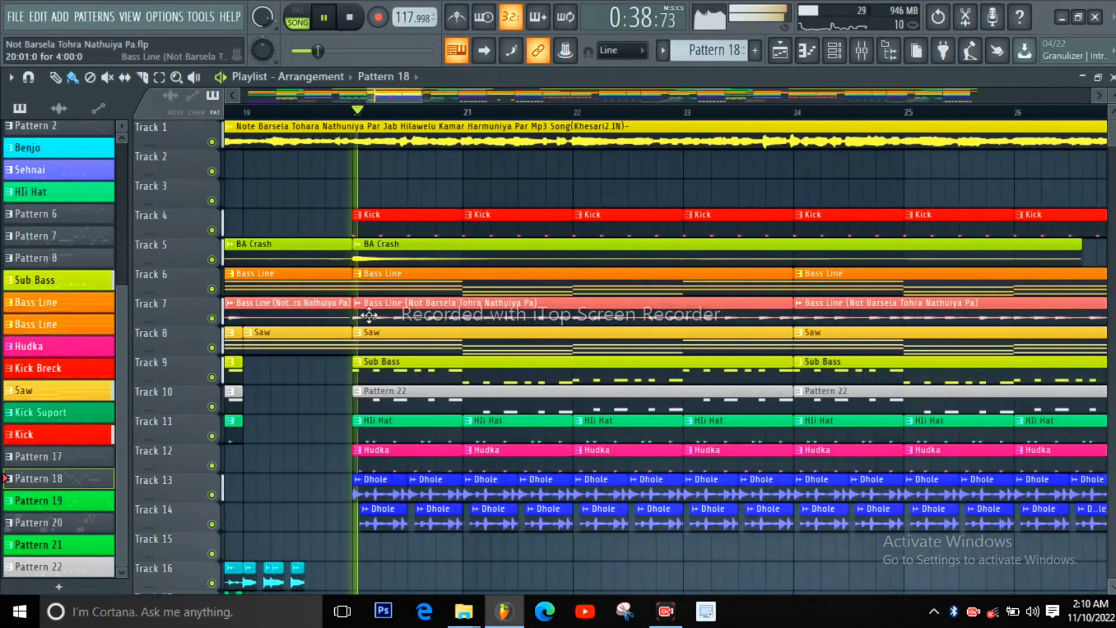
{"action": "scroll", "coordinate": [407, 315], "scroll_direction": "down", "scroll_amount": 4}
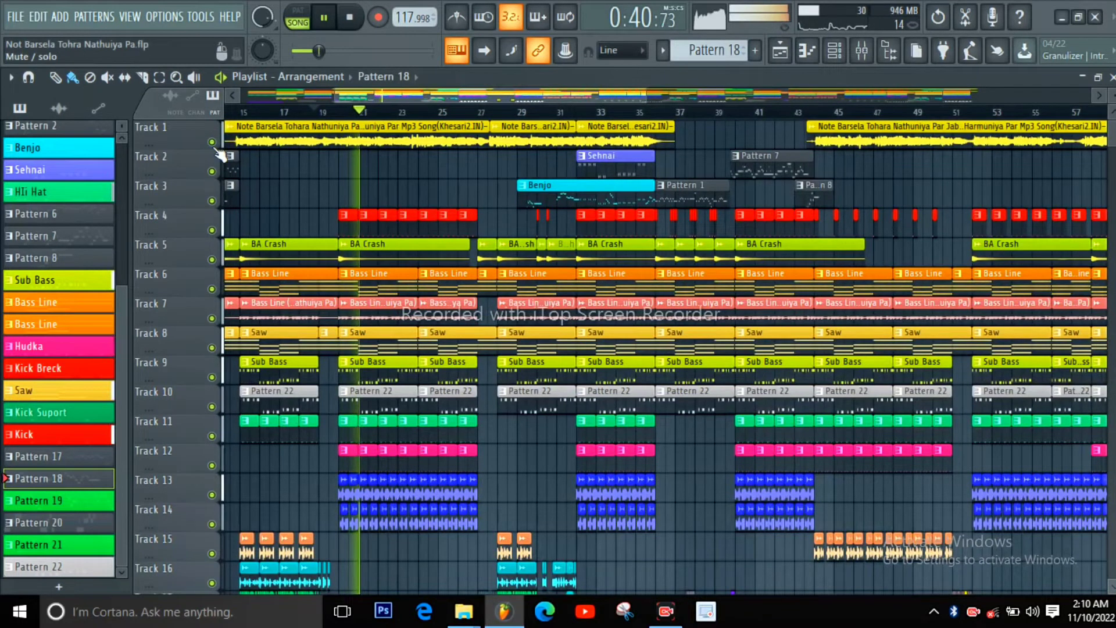
Mute Track 1 during playback to audition the backing from about bar 21, and unmute it by about bar 25.
{"action": "left_click", "coordinate": [212, 143]}
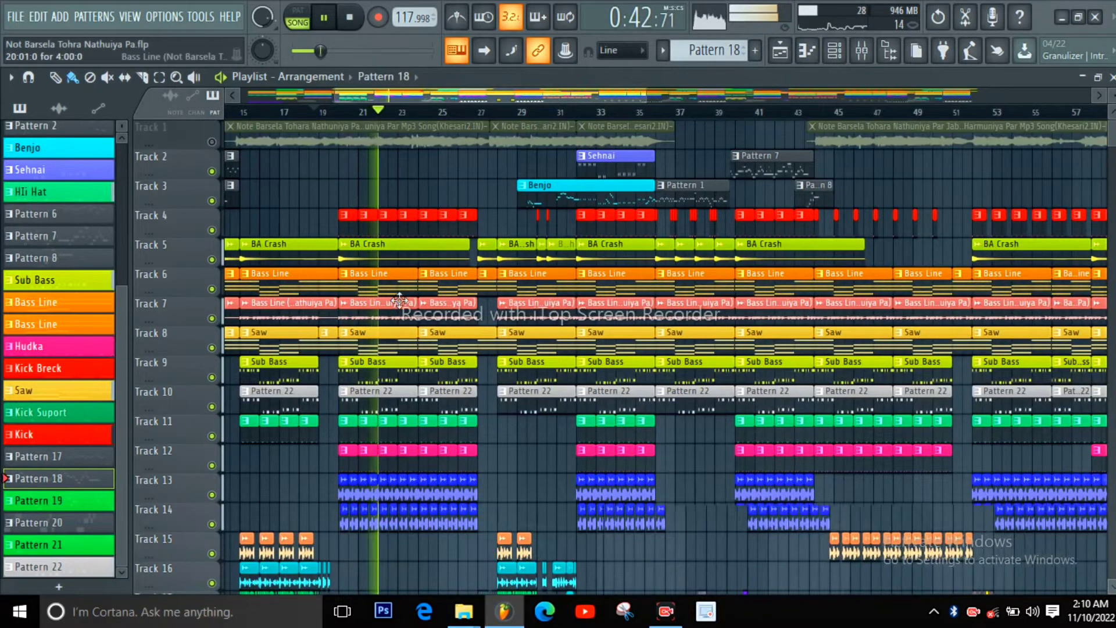
{"action": "scroll", "coordinate": [429, 344], "scroll_direction": "up", "scroll_amount": 3}
{"action": "scroll", "coordinate": [484, 370], "scroll_direction": "down", "scroll_amount": 6}
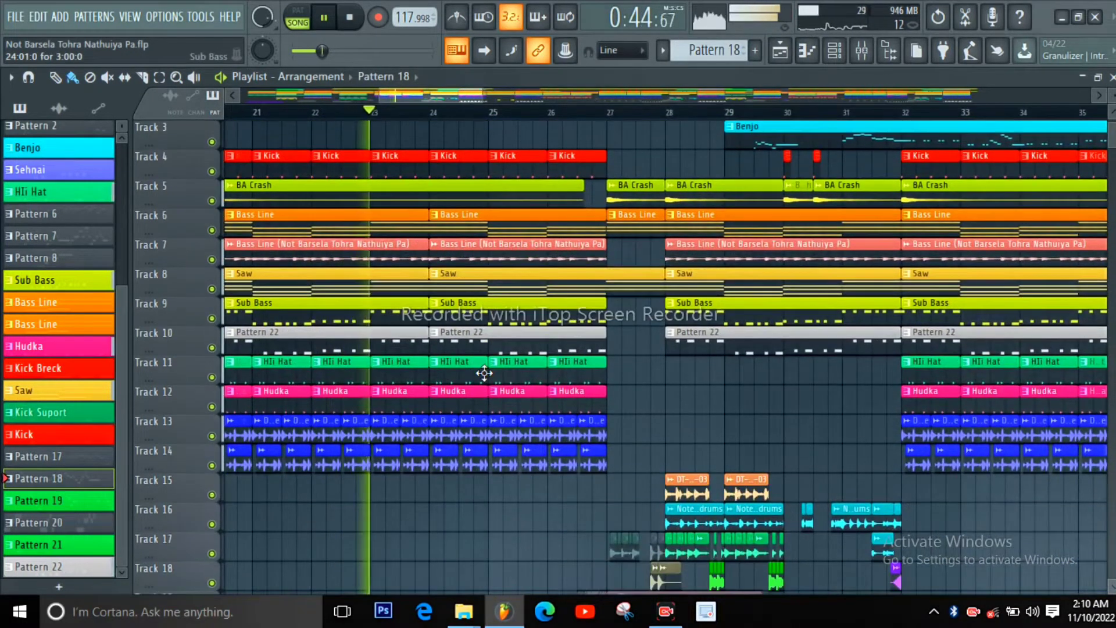
{"action": "scroll", "coordinate": [583, 396], "scroll_direction": "up", "scroll_amount": 4}
{"action": "scroll", "coordinate": [587, 398], "scroll_direction": "up", "scroll_amount": 2}
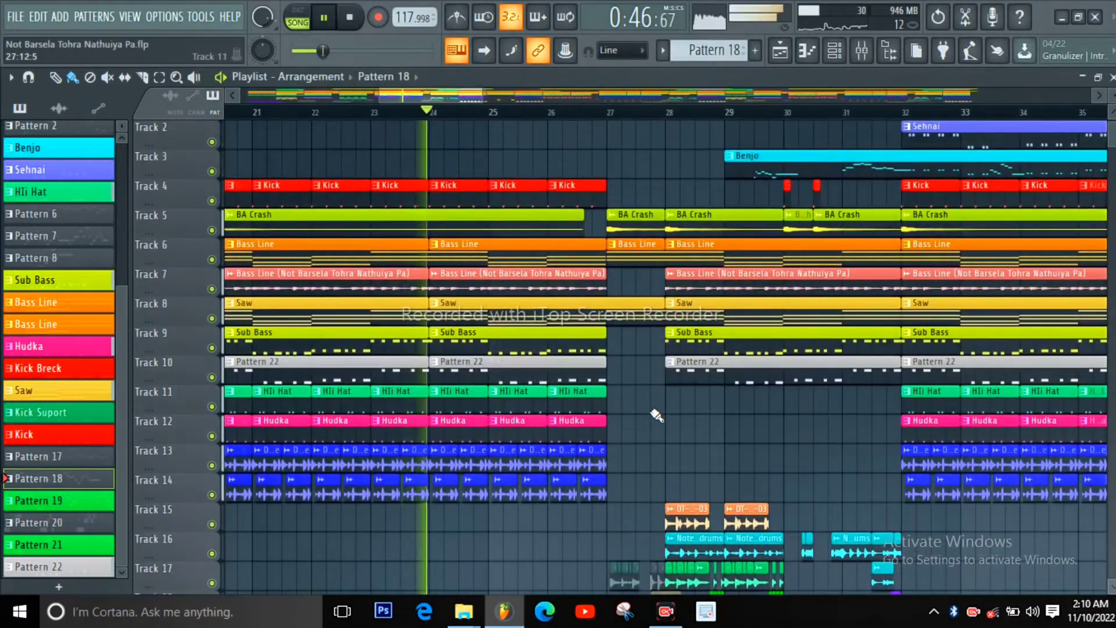
{"action": "scroll", "coordinate": [275, 266], "scroll_direction": "down", "scroll_amount": 2}
{"action": "left_click", "coordinate": [212, 143]}
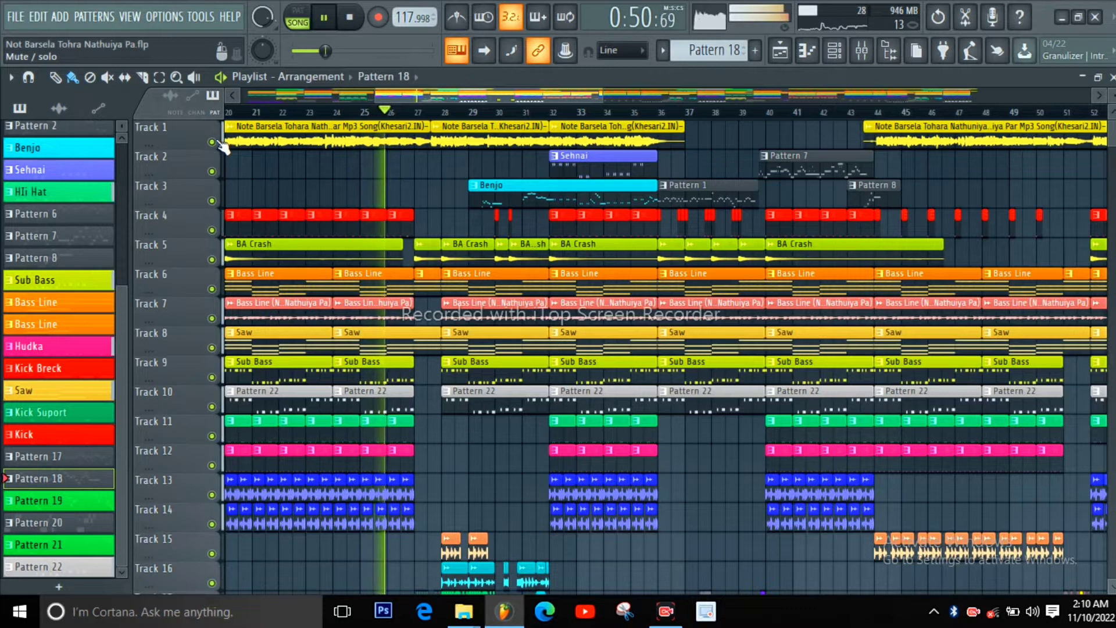
Play the arrangement from late bar 26, muting Track 1 partway to hear the section after bar 28 without the song audio.
{"action": "scroll", "coordinate": [414, 183], "scroll_direction": "up", "scroll_amount": 3}
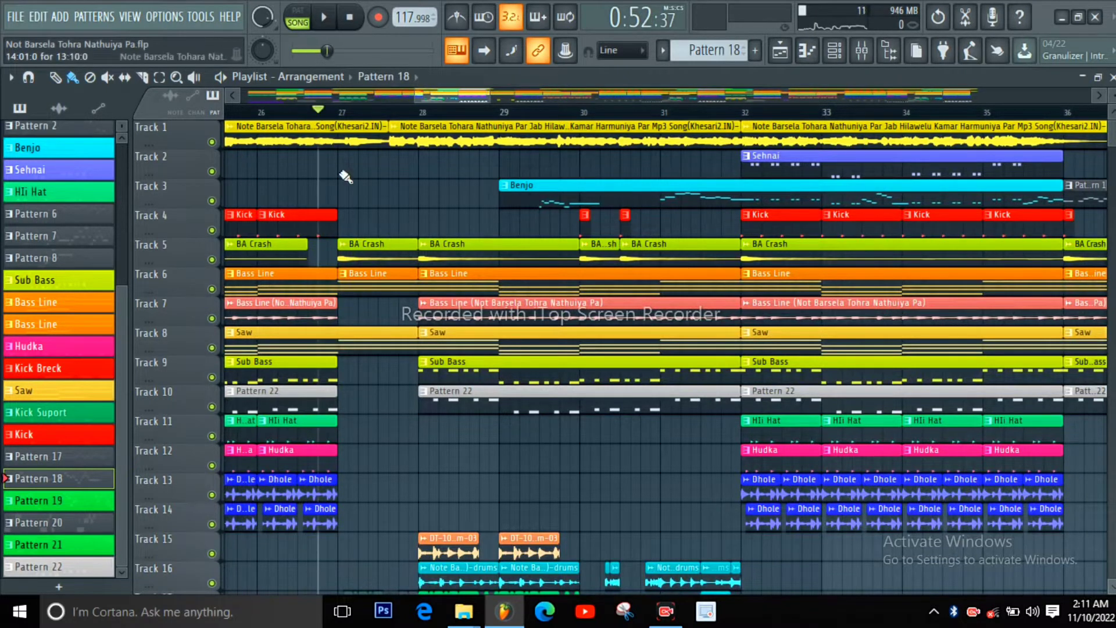
{"action": "key", "text": "space"}
{"action": "scroll", "coordinate": [424, 314], "scroll_direction": "up", "scroll_amount": 2}
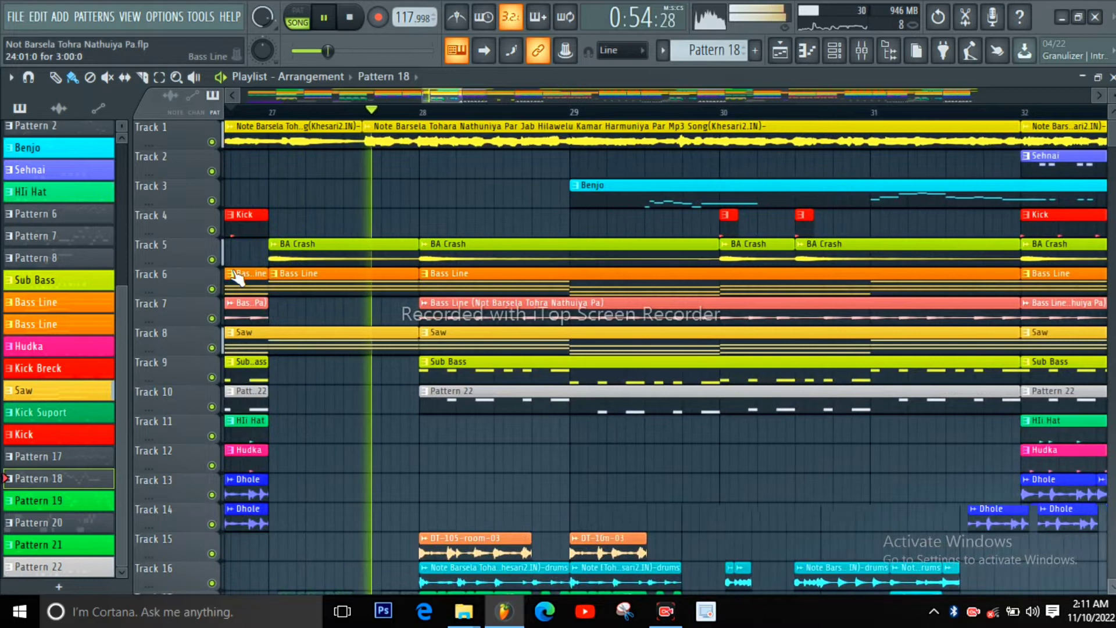
{"action": "scroll", "coordinate": [233, 244], "scroll_direction": "down", "scroll_amount": 3}
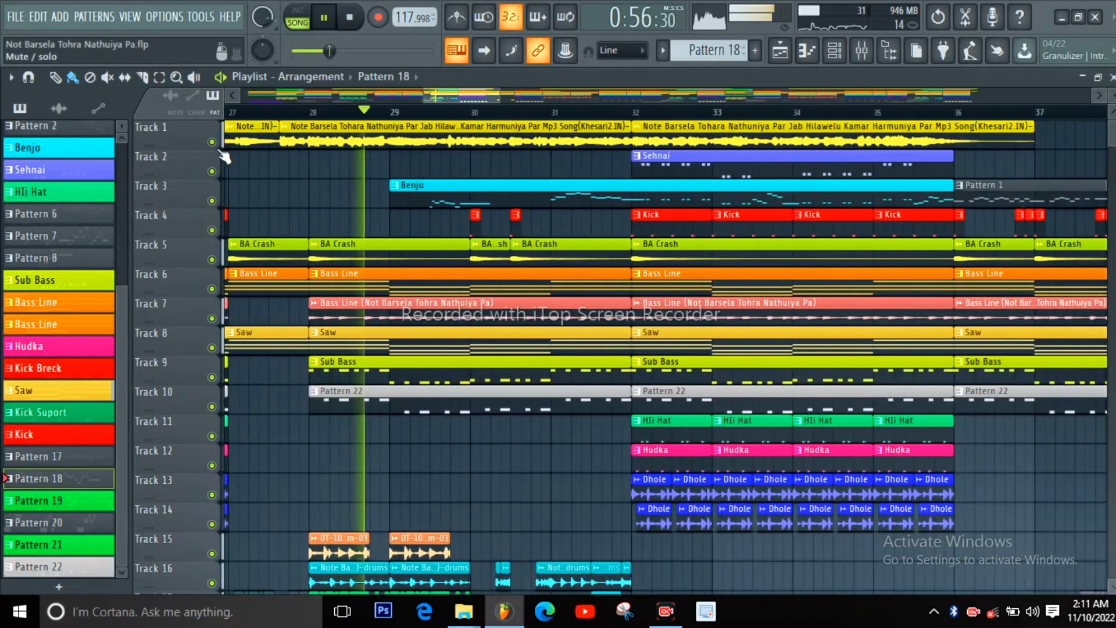
{"action": "left_click", "coordinate": [213, 143]}
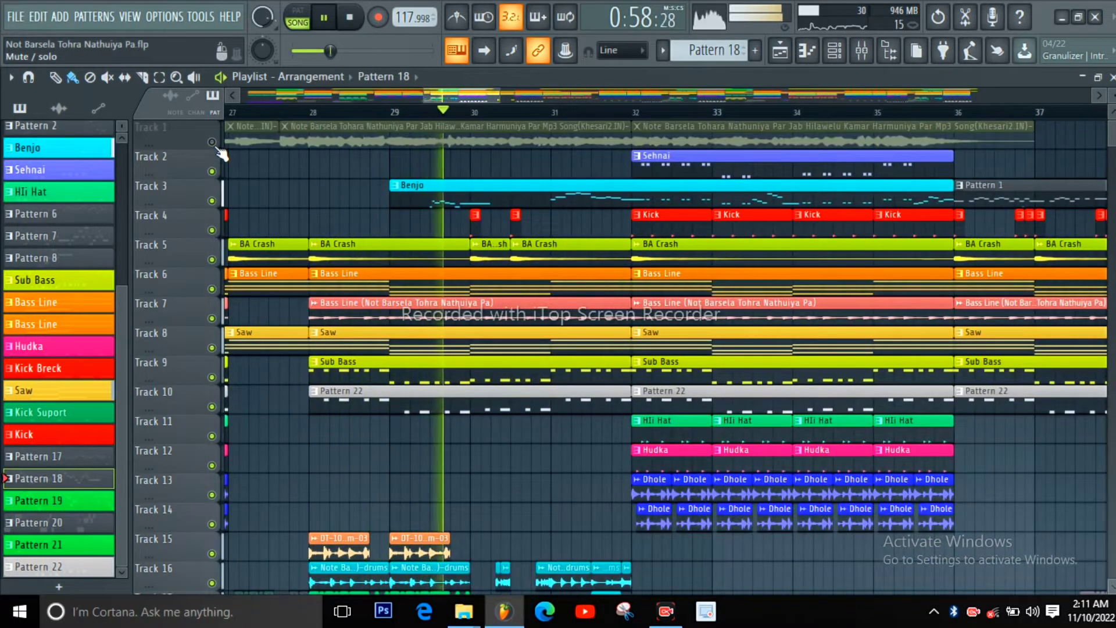
{"action": "scroll", "coordinate": [332, 273], "scroll_direction": "down", "scroll_amount": 3}
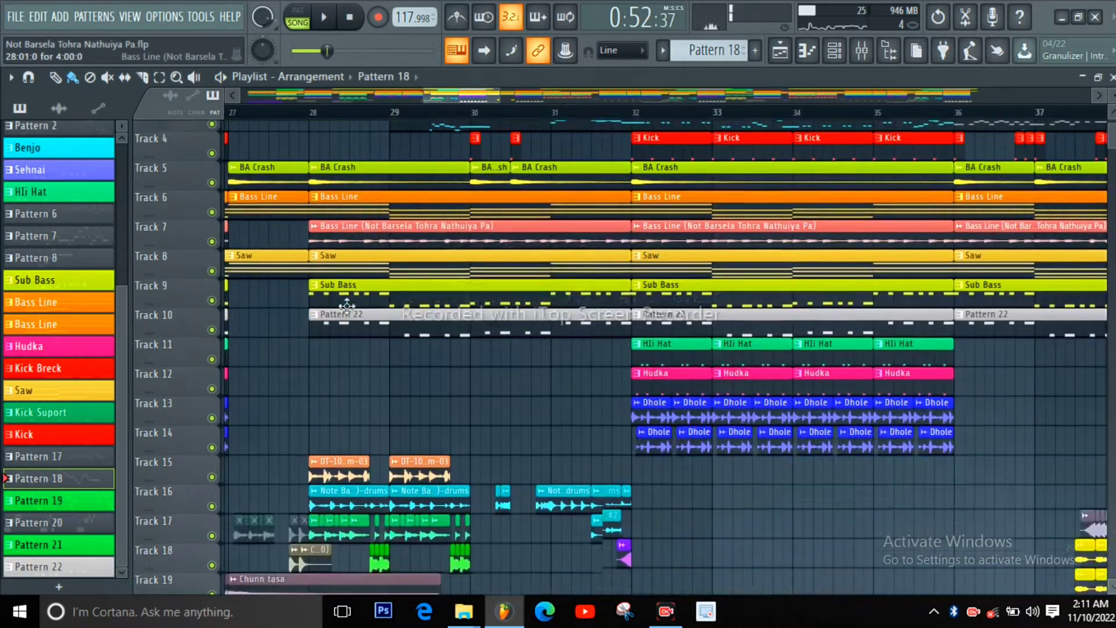
Solo Track 15 and play its DT-105-room-03 percussion clip in the bar 28 section.
{"action": "scroll", "coordinate": [330, 361], "scroll_direction": "up", "scroll_amount": 3}
{"action": "scroll", "coordinate": [355, 369], "scroll_direction": "down", "scroll_amount": 3}
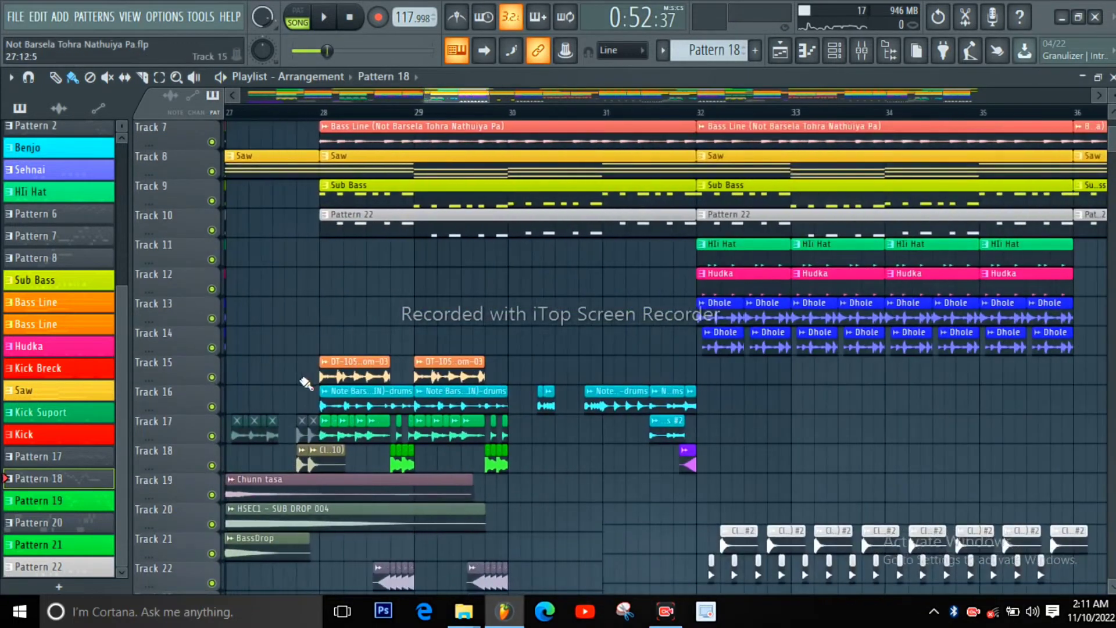
{"action": "scroll", "coordinate": [372, 381], "scroll_direction": "down", "scroll_amount": 2}
{"action": "scroll", "coordinate": [411, 380], "scroll_direction": "up", "scroll_amount": 1}
{"action": "scroll", "coordinate": [411, 380], "scroll_direction": "up", "scroll_amount": 3}
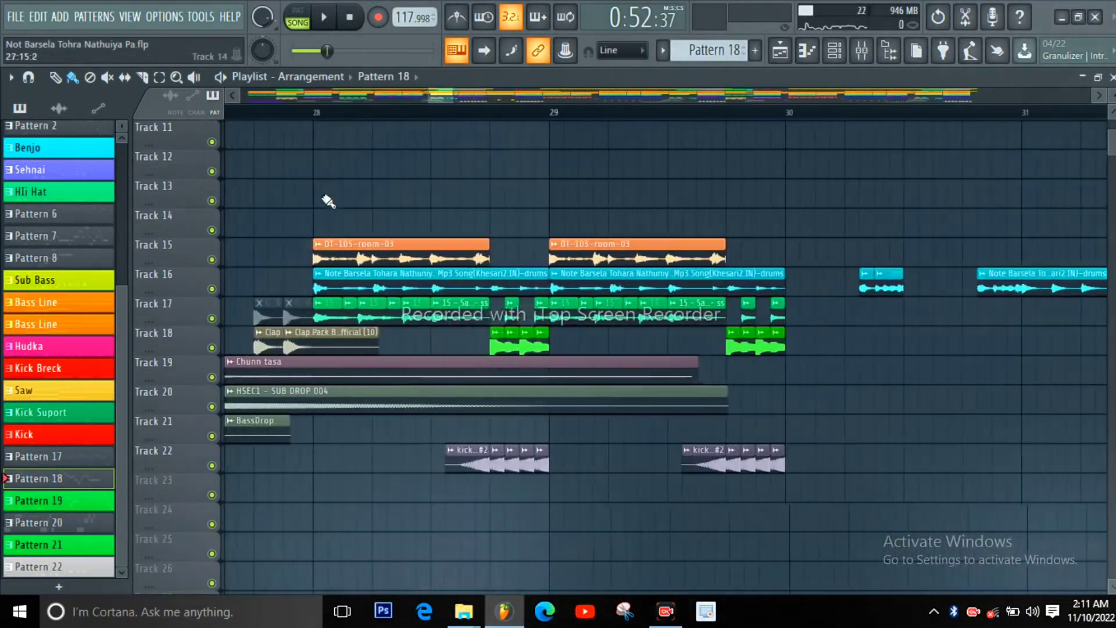
{"action": "right_click", "coordinate": [212, 259]}
{"action": "key", "text": "space"}
{"action": "key", "text": "space"}
Solo Track 16's drums and Track 17's percussion in turn, playing each from bar 28.
{"action": "right_click", "coordinate": [212, 289]}
{"action": "key", "text": "space"}
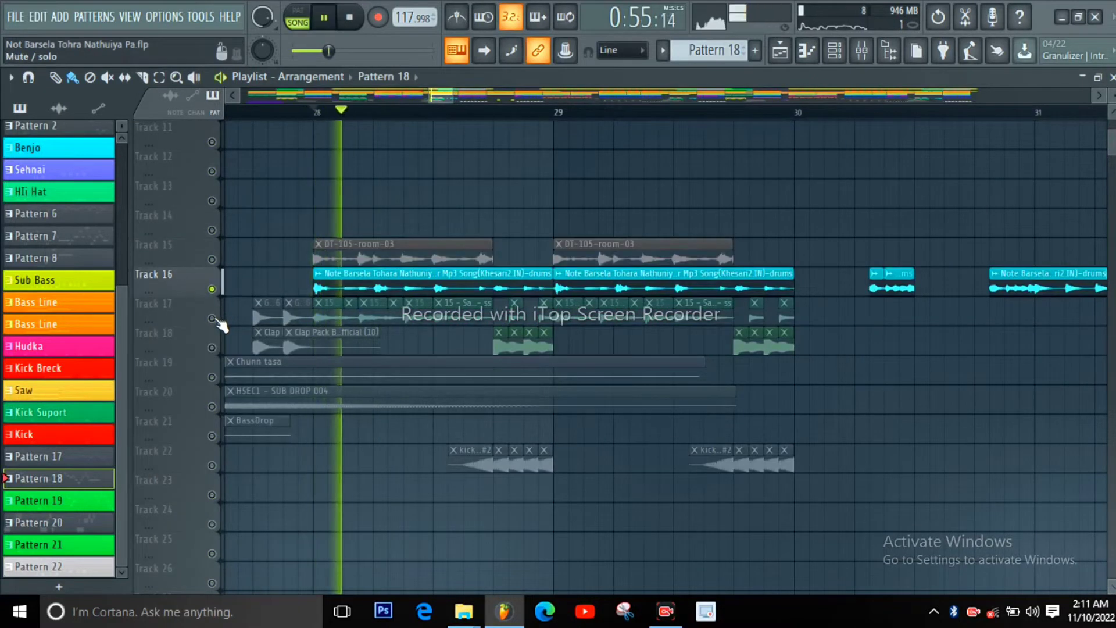
{"action": "key", "text": "space"}
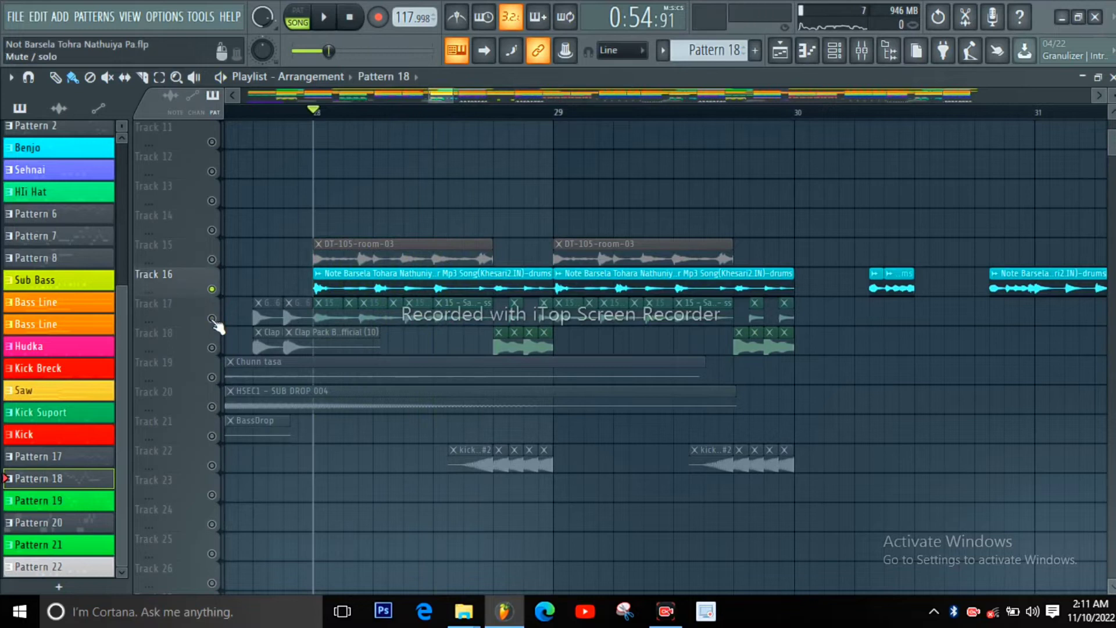
{"action": "right_click", "coordinate": [211, 319]}
{"action": "key", "text": "space"}
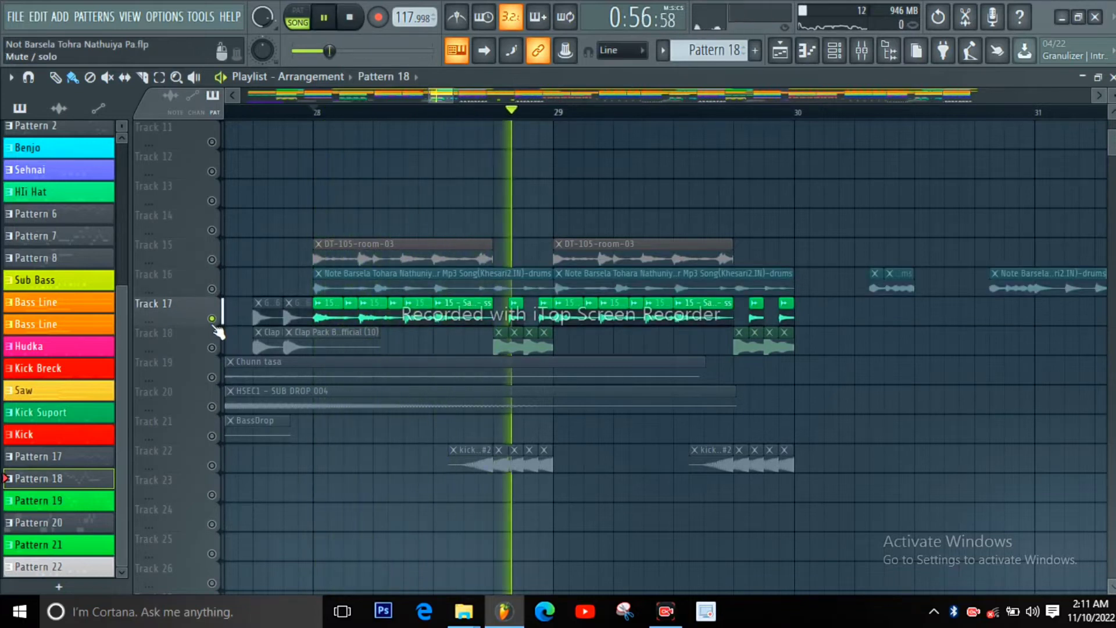
{"action": "key", "text": "space"}
Unmute Tracks 18, 16 and 15 alongside Track 17 and play them from bar 28, adding Track 22's kicks during playback.
{"action": "left_click", "coordinate": [212, 349]}
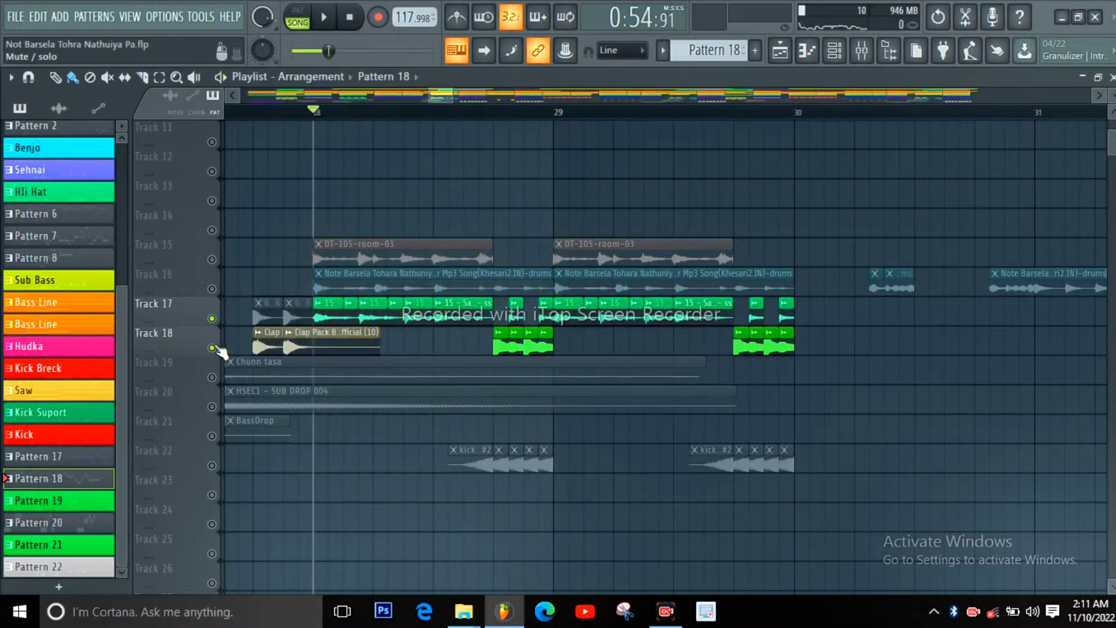
{"action": "left_click", "coordinate": [212, 289]}
{"action": "left_click", "coordinate": [212, 259]}
{"action": "key", "text": "space"}
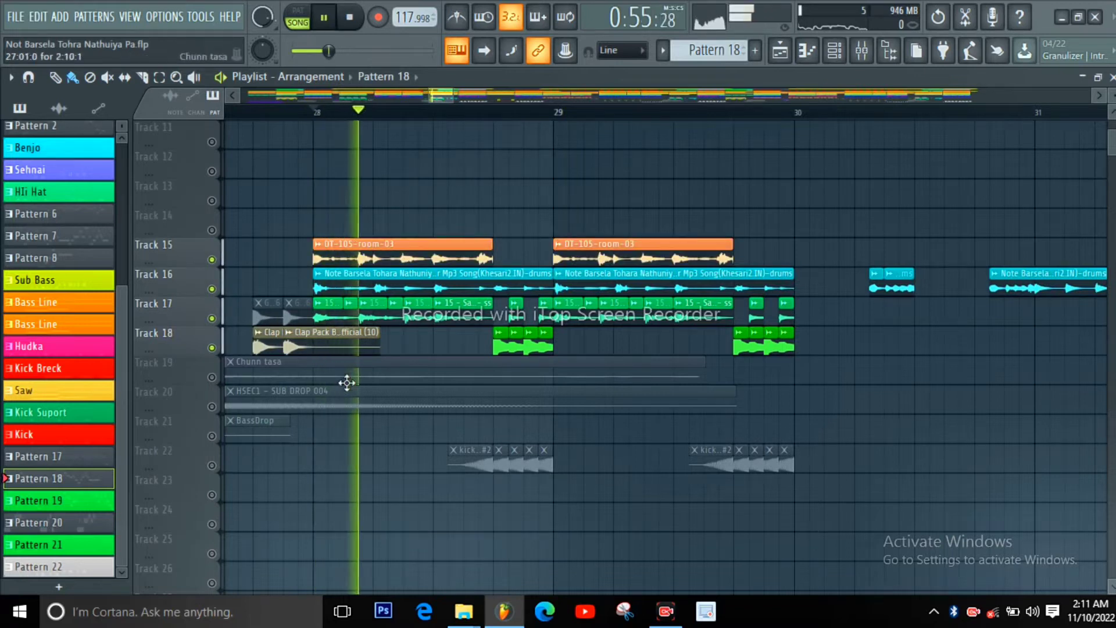
{"action": "left_click", "coordinate": [213, 464]}
{"action": "scroll", "coordinate": [421, 408], "scroll_direction": "down", "scroll_amount": 3}
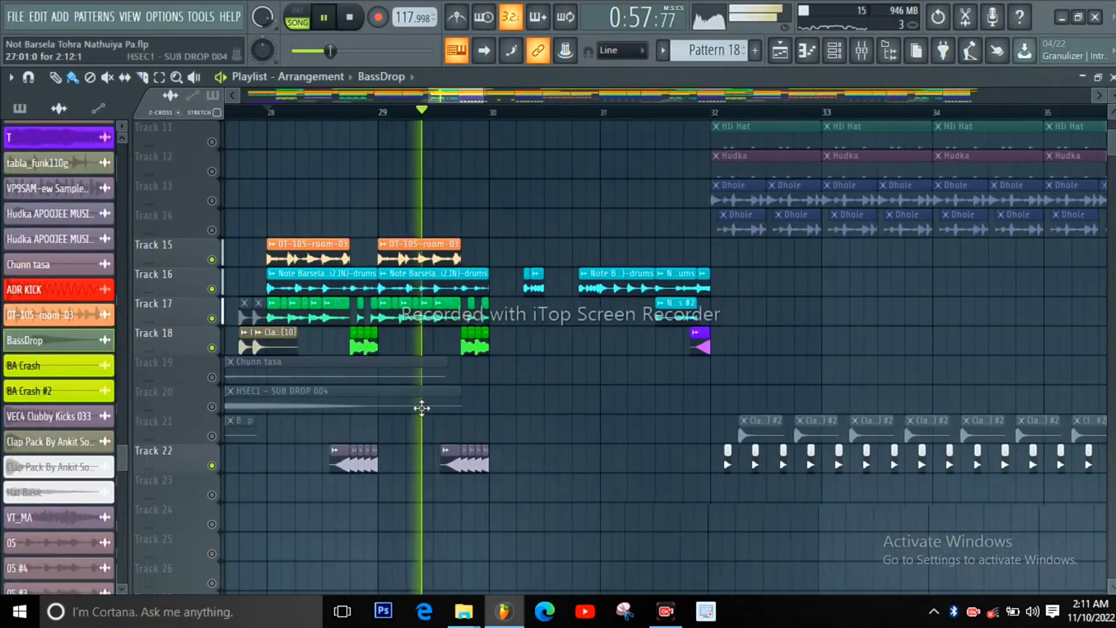
{"action": "scroll", "coordinate": [499, 477], "scroll_direction": "up", "scroll_amount": 3}
{"action": "scroll", "coordinate": [498, 469], "scroll_direction": "up", "scroll_amount": 1}
{"action": "key", "text": "space"}
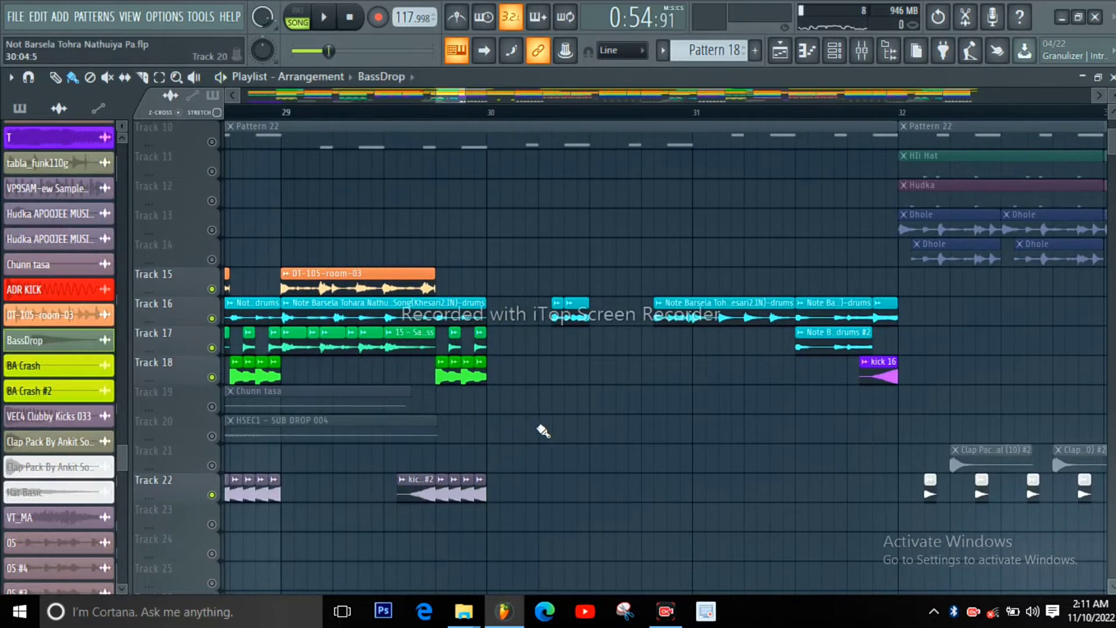
Unmute Tracks 10 through 5 to add Pattern 22, Sub Bass, Saw, both Bass Line tracks and BA Crash to the percussion.
{"action": "scroll", "coordinate": [536, 415], "scroll_direction": "down", "scroll_amount": 5}
{"action": "scroll", "coordinate": [543, 411], "scroll_direction": "up", "scroll_amount": 3}
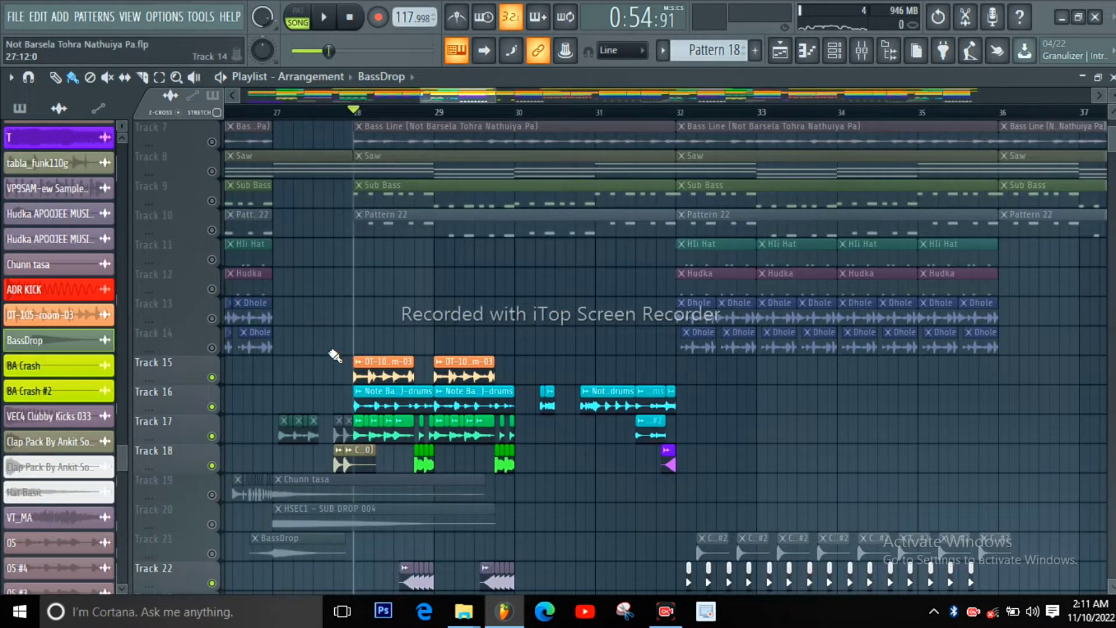
{"action": "scroll", "coordinate": [331, 355], "scroll_direction": "up", "scroll_amount": 6}
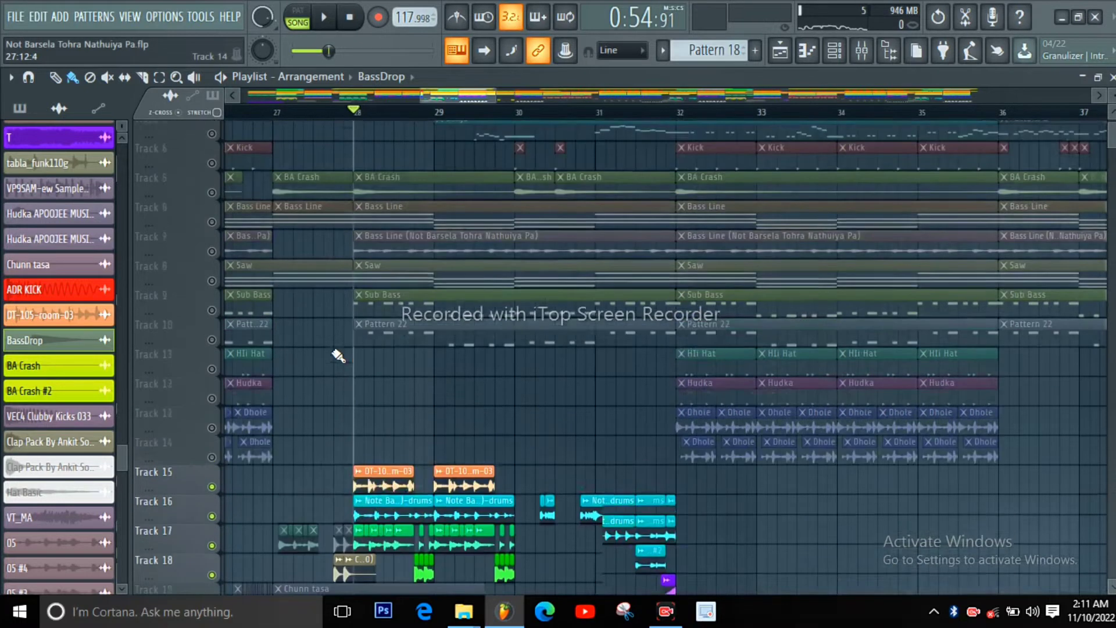
{"action": "scroll", "coordinate": [390, 372], "scroll_direction": "up", "scroll_amount": 3}
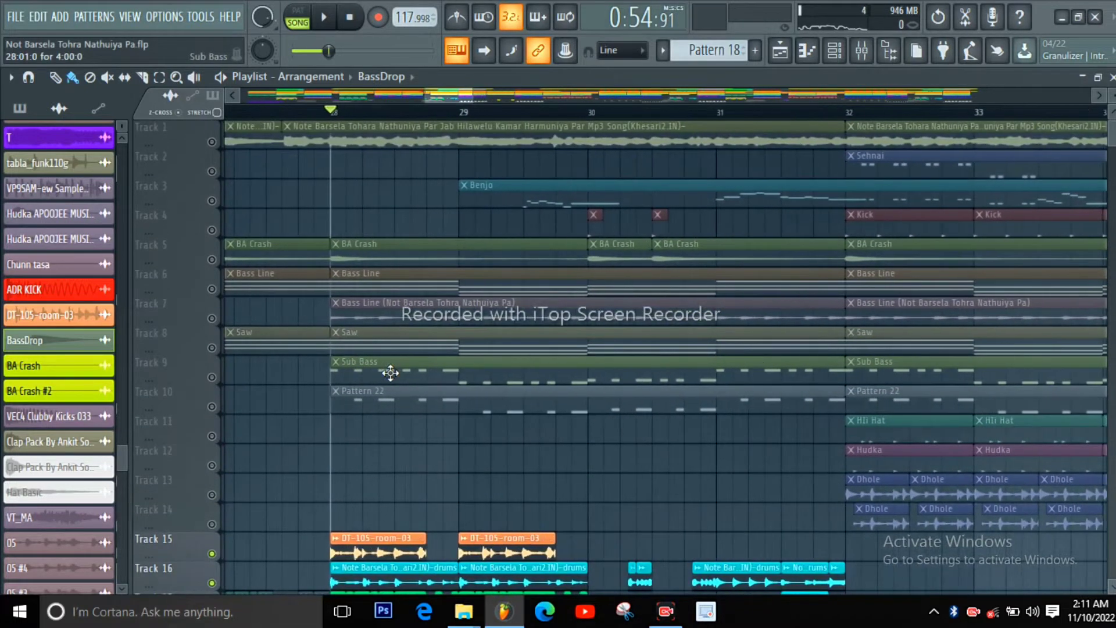
{"action": "scroll", "coordinate": [390, 373], "scroll_direction": "up", "scroll_amount": 2}
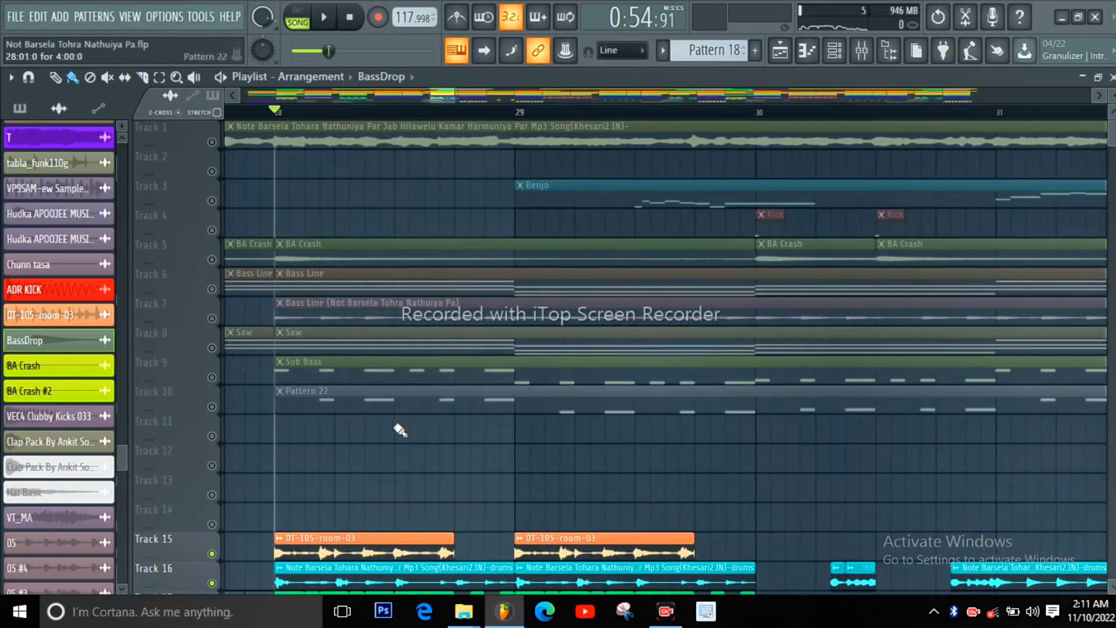
{"action": "right_click", "coordinate": [421, 441]}
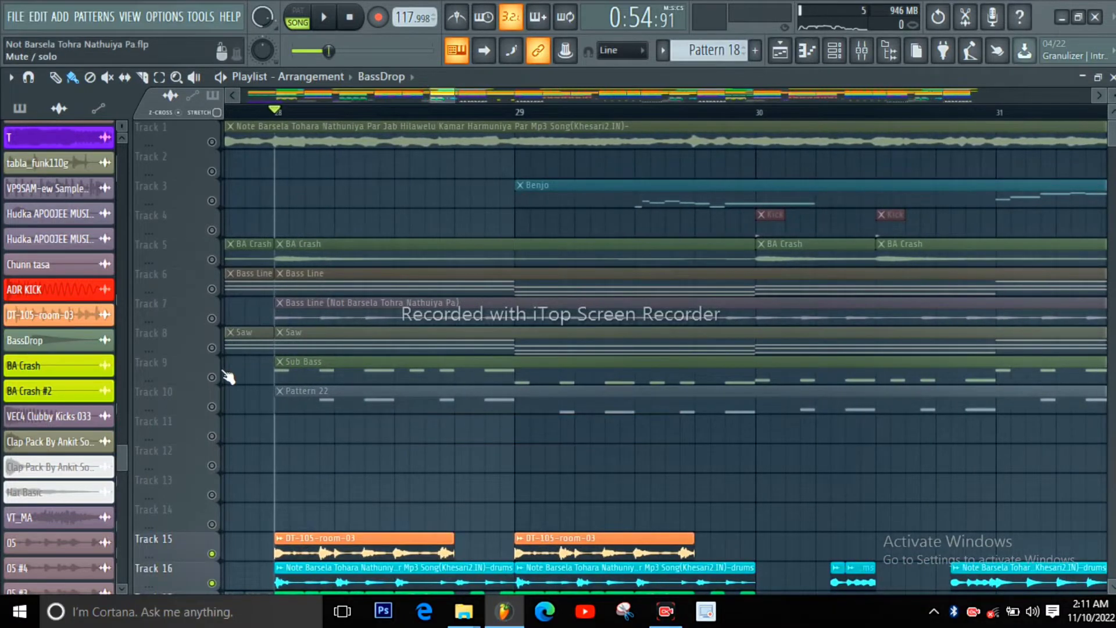
{"action": "left_click", "coordinate": [212, 407]}
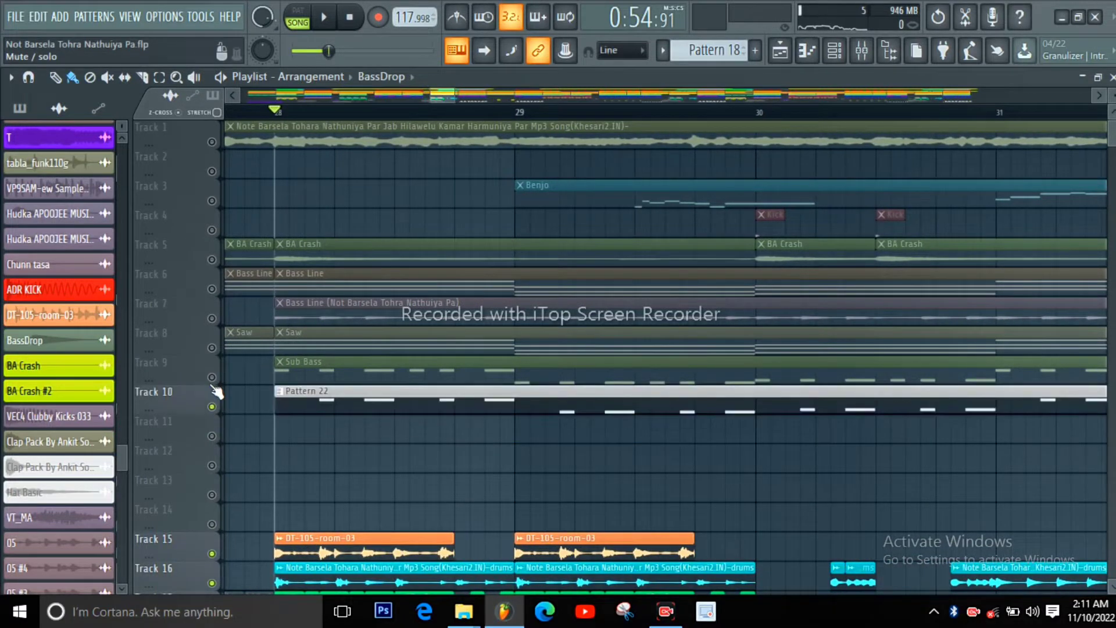
{"action": "left_click", "coordinate": [211, 377]}
{"action": "left_click", "coordinate": [211, 348]}
{"action": "left_click", "coordinate": [211, 318]}
{"action": "left_click", "coordinate": [211, 289]}
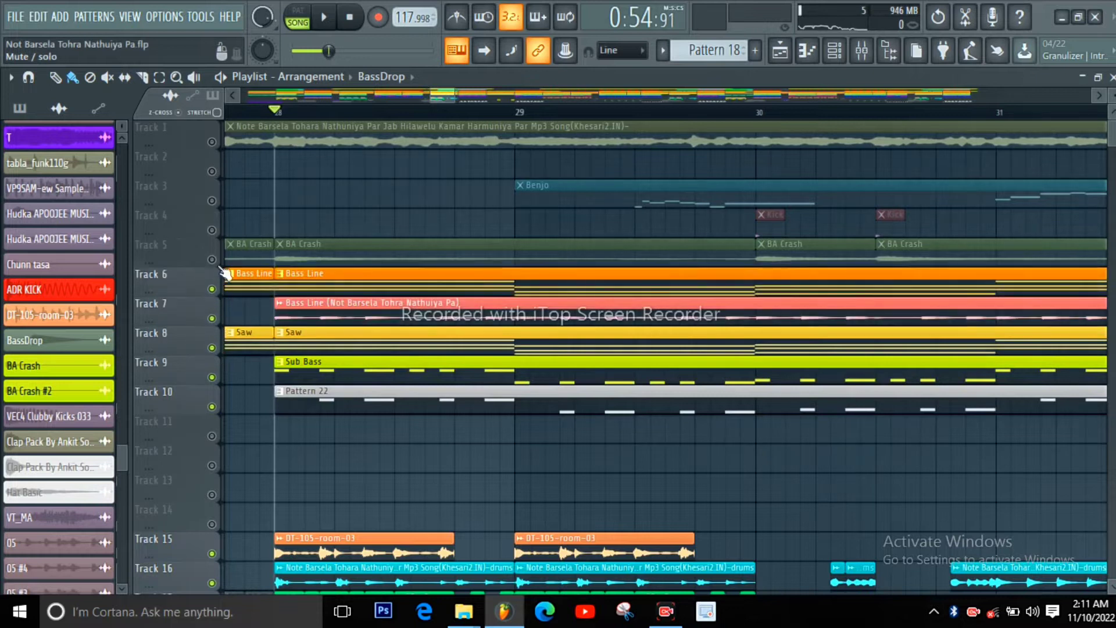
{"action": "left_click", "coordinate": [213, 260]}
Play the combined percussion, bass, saw and crash layers from bar 28 to about bar 31.
{"action": "key", "text": "space"}
{"action": "scroll", "coordinate": [226, 292], "scroll_direction": "down", "scroll_amount": 2}
{"action": "scroll", "coordinate": [309, 353], "scroll_direction": "down", "scroll_amount": 2}
{"action": "scroll", "coordinate": [311, 355], "scroll_direction": "down", "scroll_amount": 4}
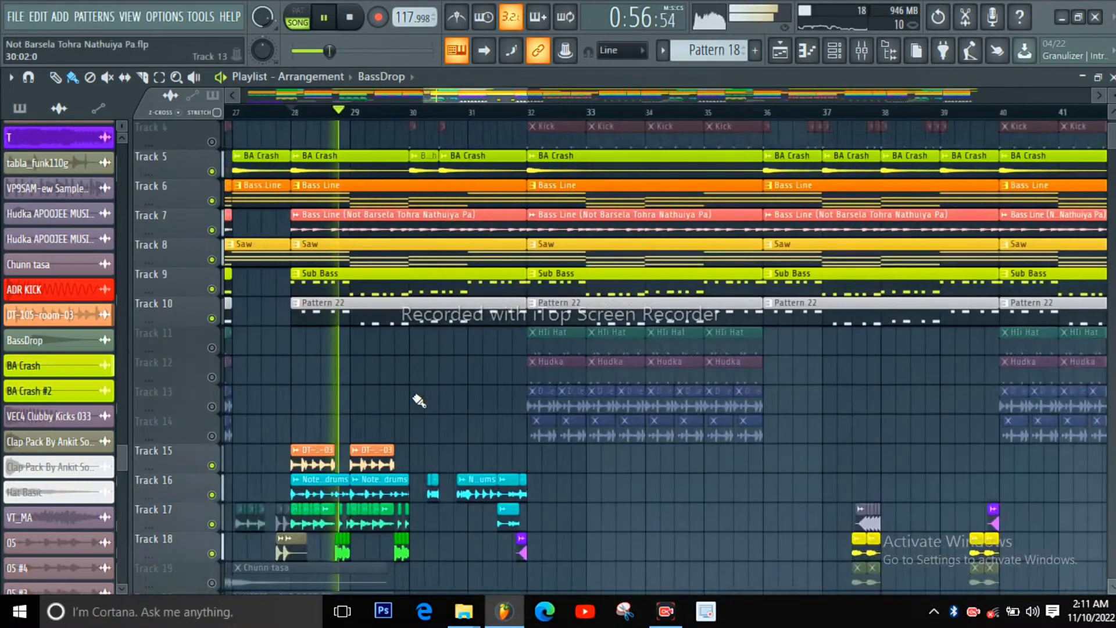
{"action": "scroll", "coordinate": [418, 401], "scroll_direction": "down", "scroll_amount": 2}
{"action": "scroll", "coordinate": [419, 400], "scroll_direction": "up", "scroll_amount": 3}
{"action": "scroll", "coordinate": [423, 401], "scroll_direction": "down", "scroll_amount": 2}
{"action": "scroll", "coordinate": [424, 402], "scroll_direction": "up", "scroll_amount": 2}
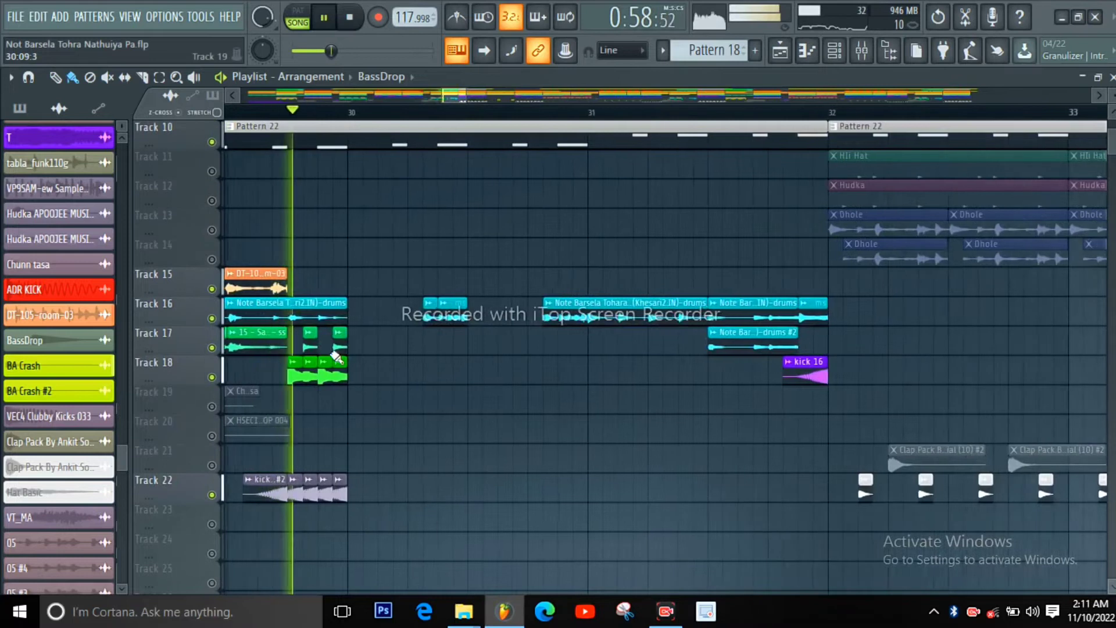
{"action": "scroll", "coordinate": [336, 358], "scroll_direction": "down", "scroll_amount": 3}
{"action": "scroll", "coordinate": [336, 360], "scroll_direction": "up", "scroll_amount": 6}
{"action": "scroll", "coordinate": [339, 397], "scroll_direction": "down", "scroll_amount": 3}
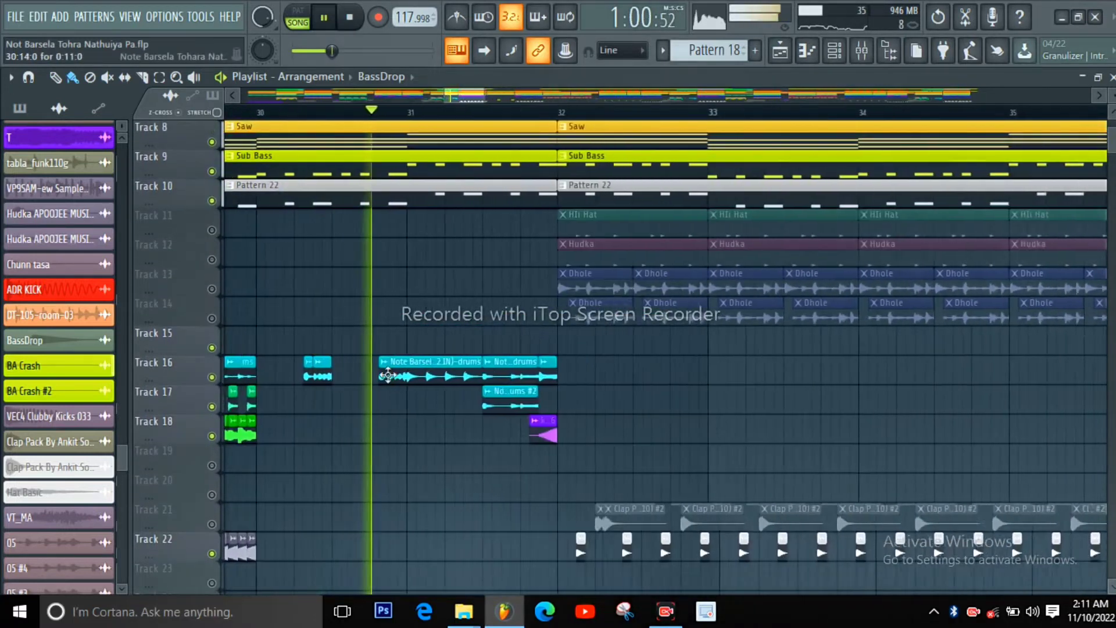
{"action": "scroll", "coordinate": [388, 375], "scroll_direction": "up", "scroll_amount": 1}
{"action": "scroll", "coordinate": [465, 379], "scroll_direction": "up", "scroll_amount": 2}
{"action": "scroll", "coordinate": [487, 382], "scroll_direction": "down", "scroll_amount": 4}
{"action": "key", "text": "space"}
{"action": "scroll", "coordinate": [427, 312], "scroll_direction": "up", "scroll_amount": 2}
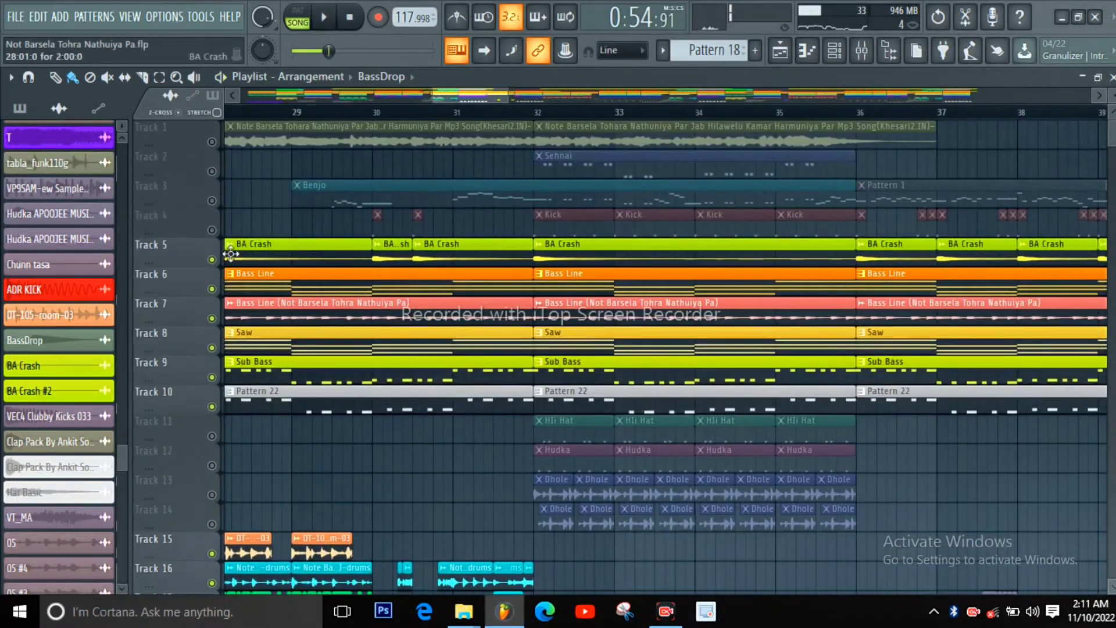
Unmute Track 4's Kick and play the combined layers from bar 28 up to about bar 32.
{"action": "left_click", "coordinate": [212, 230]}
{"action": "key", "text": "space"}
{"action": "scroll", "coordinate": [407, 349], "scroll_direction": "up", "scroll_amount": 3}
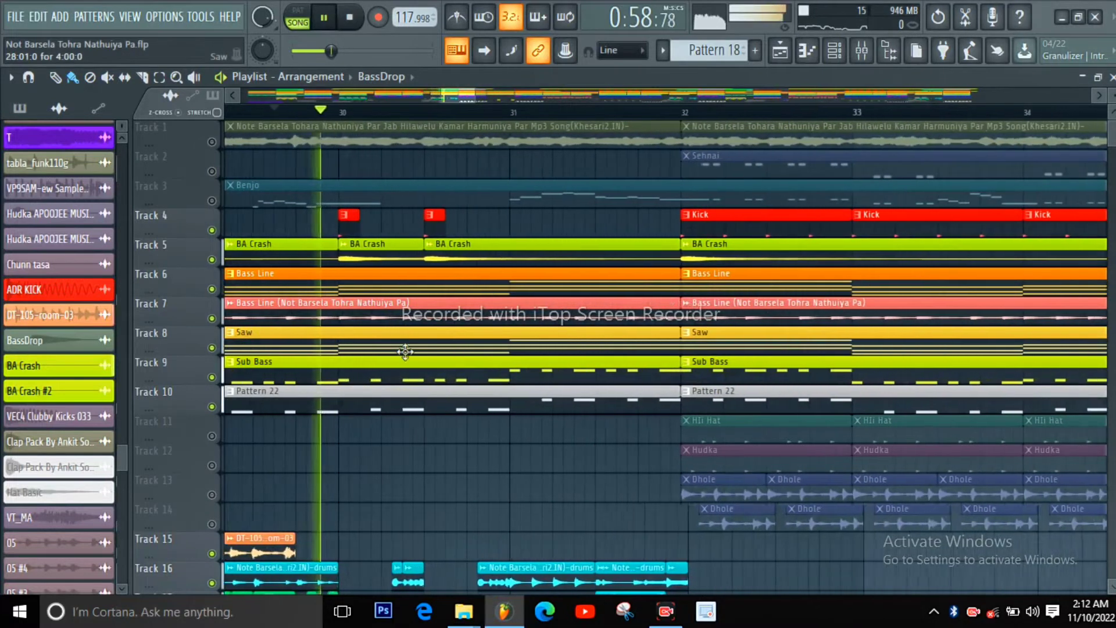
{"action": "scroll", "coordinate": [442, 363], "scroll_direction": "down", "scroll_amount": 2}
{"action": "scroll", "coordinate": [515, 379], "scroll_direction": "up", "scroll_amount": 1}
{"action": "scroll", "coordinate": [541, 378], "scroll_direction": "down", "scroll_amount": 3}
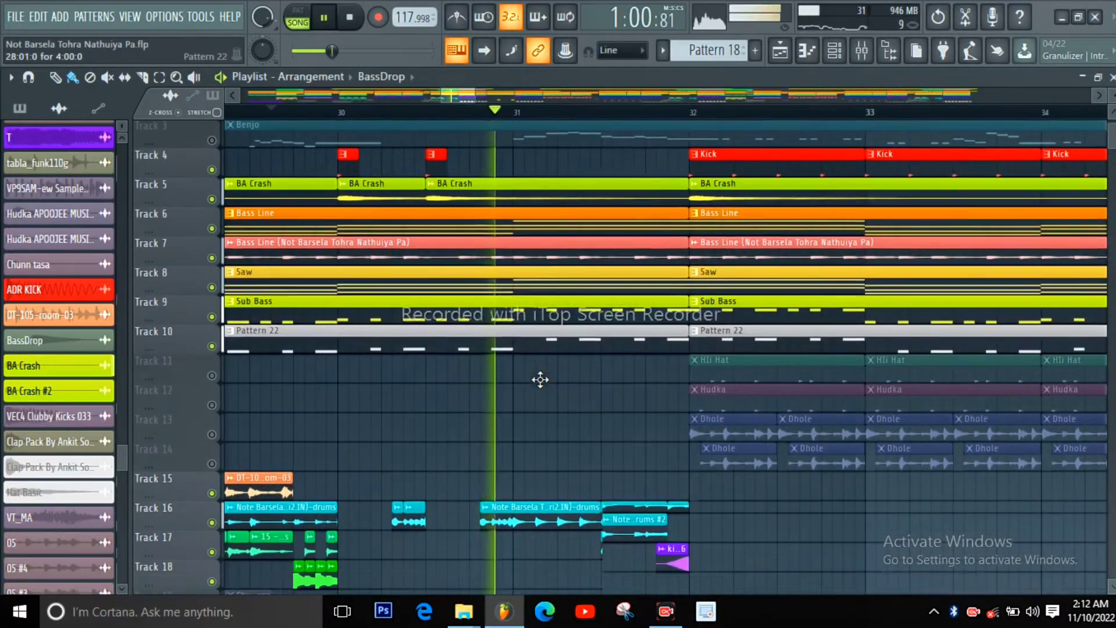
{"action": "scroll", "coordinate": [746, 468], "scroll_direction": "up", "scroll_amount": 3}
{"action": "scroll", "coordinate": [488, 430], "scroll_direction": "down", "scroll_amount": 2}
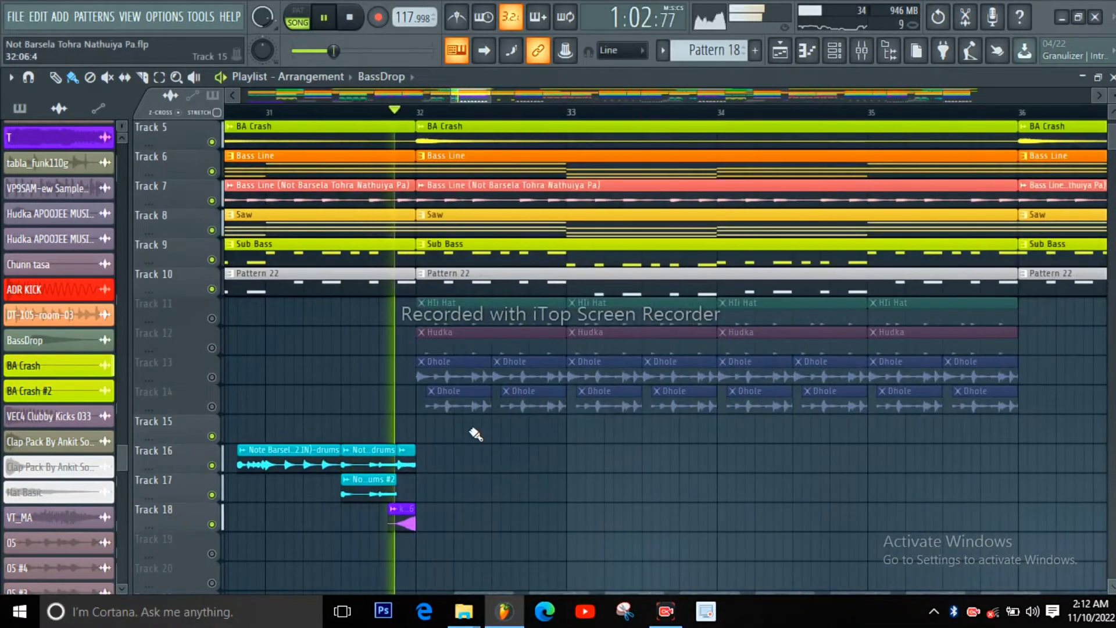
{"action": "scroll", "coordinate": [466, 417], "scroll_direction": "down", "scroll_amount": 3}
{"action": "key", "text": "space"}
Unmute Tracks 11 to 14 with the hi-hat, Hudka and Dhole parts, and play the section from bar 32.
{"action": "left_click", "coordinate": [212, 318]}
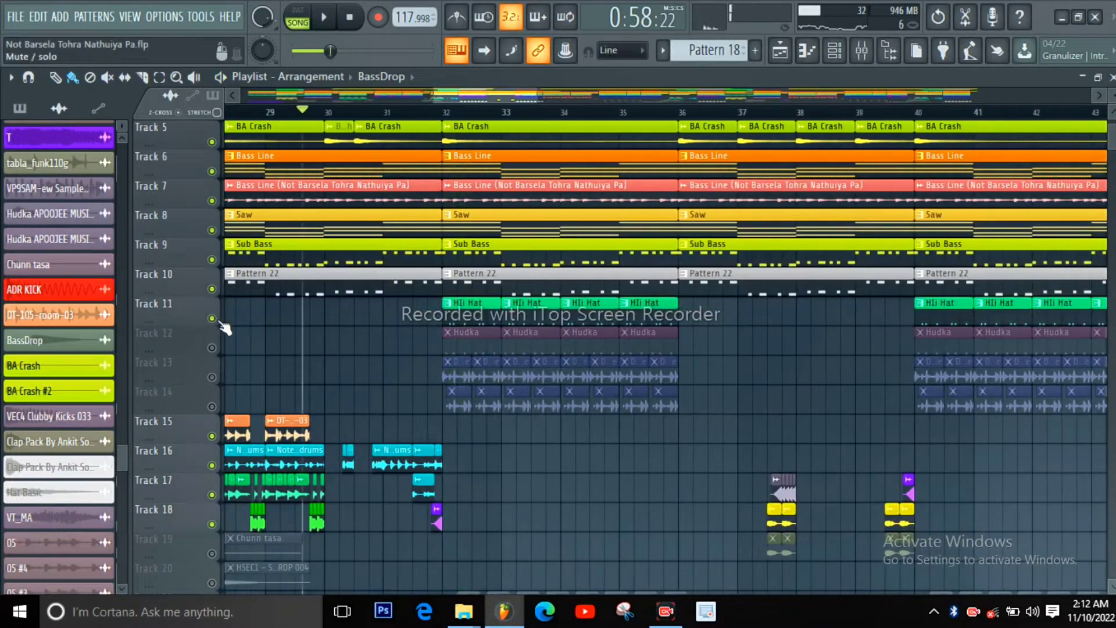
{"action": "left_click", "coordinate": [212, 348]}
{"action": "left_click", "coordinate": [212, 377]}
{"action": "left_click", "coordinate": [213, 406]}
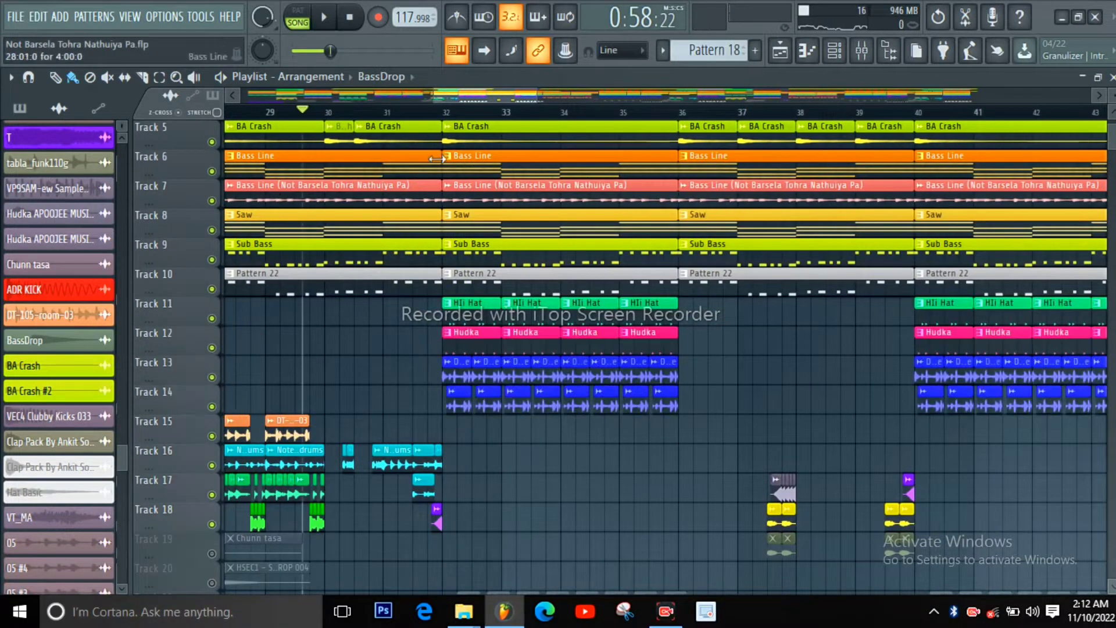
{"action": "left_click", "coordinate": [443, 114]}
{"action": "key", "text": "space"}
{"action": "scroll", "coordinate": [474, 315], "scroll_direction": "up", "scroll_amount": 3}
{"action": "scroll", "coordinate": [517, 326], "scroll_direction": "down", "scroll_amount": 2}
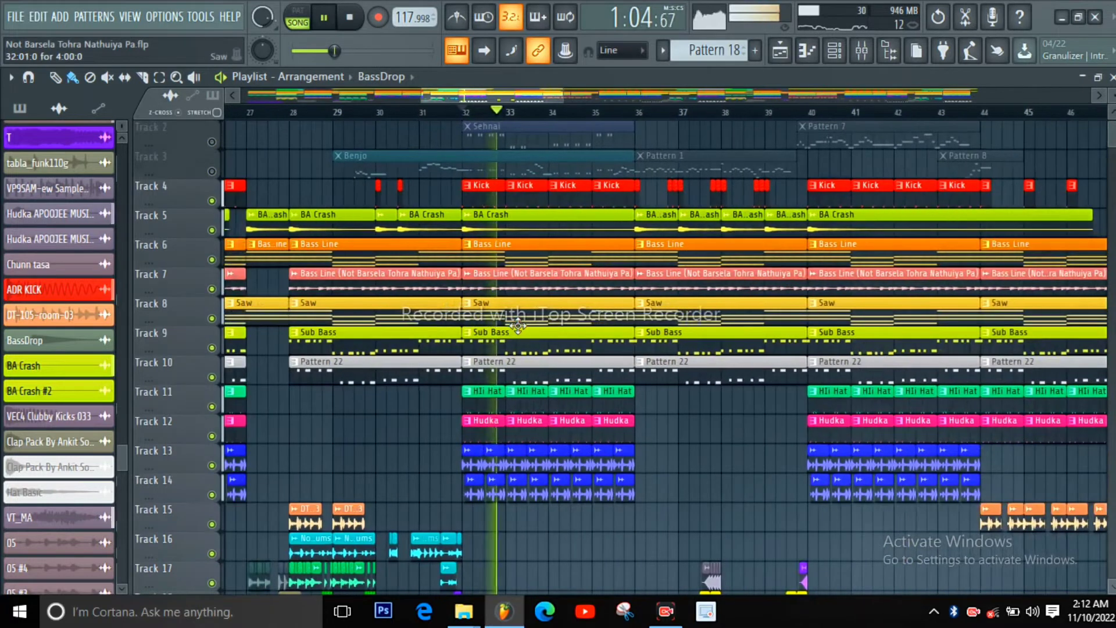
{"action": "scroll", "coordinate": [518, 326], "scroll_direction": "up", "scroll_amount": 1}
{"action": "key", "text": "space"}
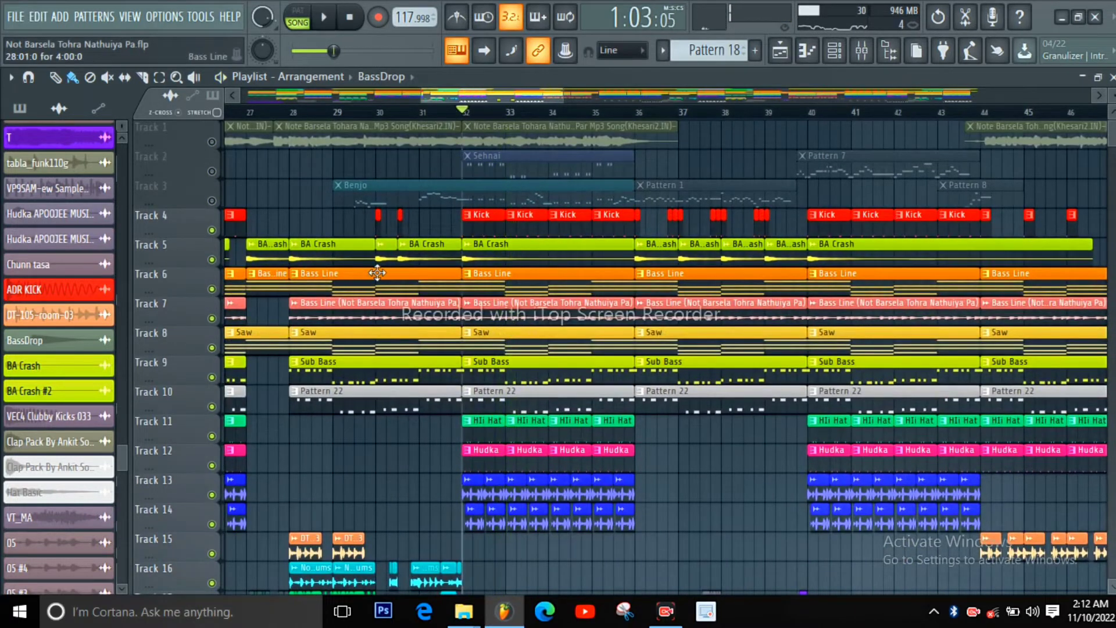
Solo Track 3 and play its Benjo melody from just after the start of bar 29.
{"action": "scroll", "coordinate": [378, 273], "scroll_direction": "up", "scroll_amount": 2}
{"action": "right_click", "coordinate": [212, 201]}
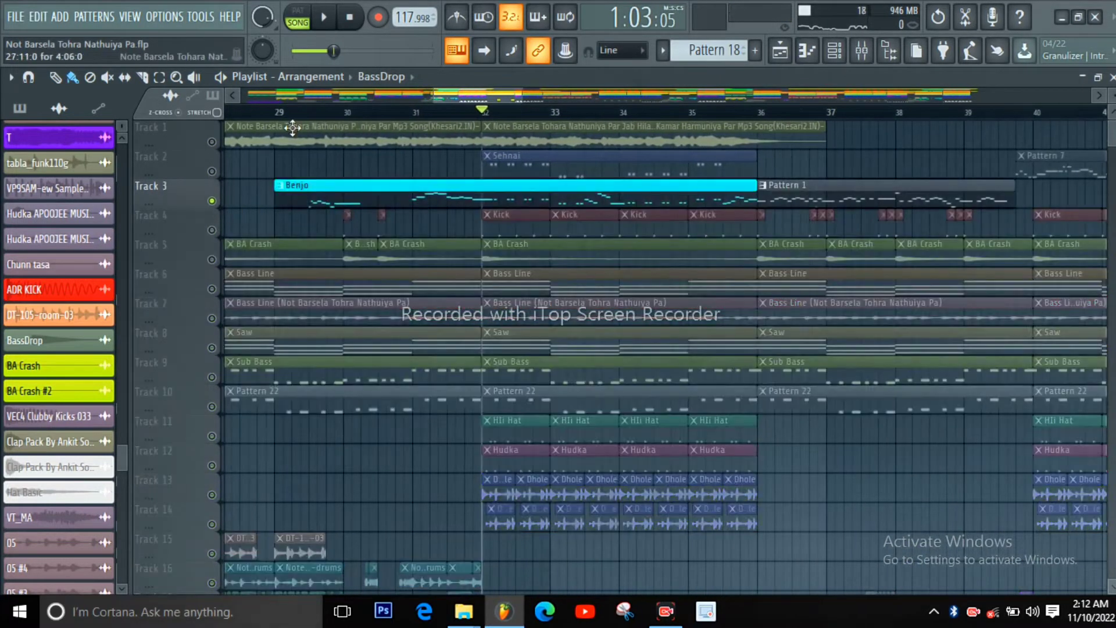
{"action": "scroll", "coordinate": [319, 231], "scroll_direction": "up", "scroll_amount": 2}
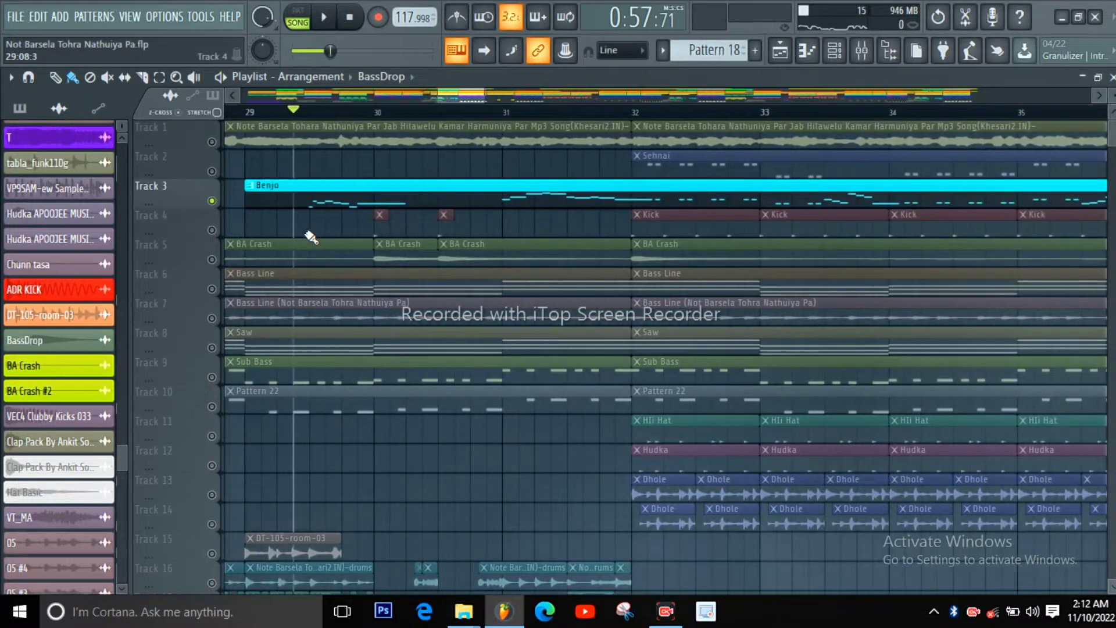
{"action": "key", "text": "space"}
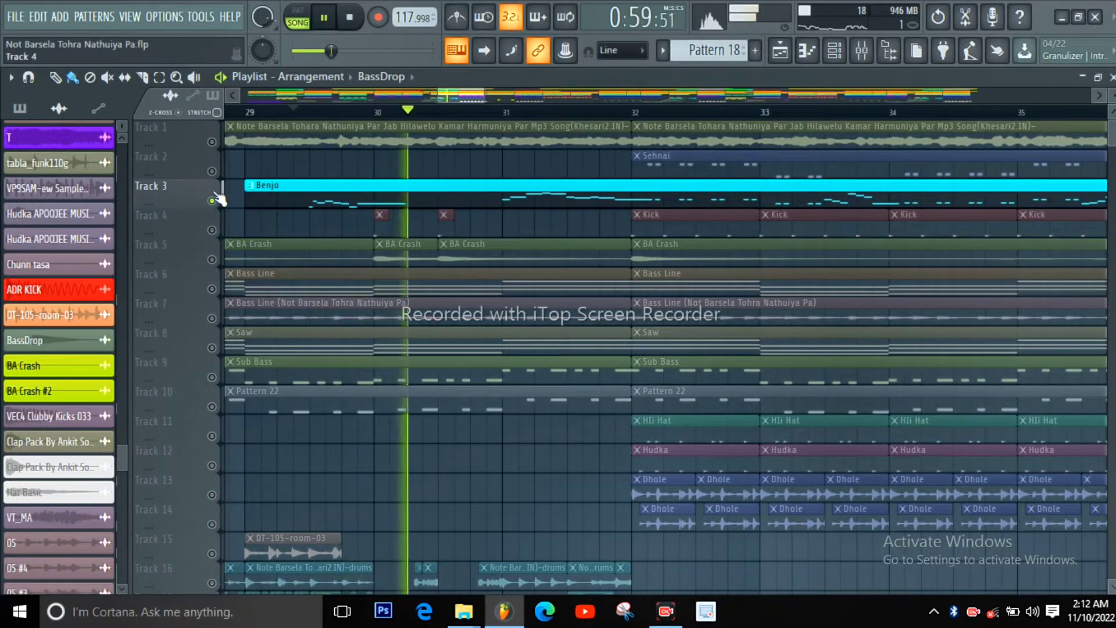
Solo Track 2 and play its Sehnai melody from the start of bar 32.
{"action": "scroll", "coordinate": [459, 254], "scroll_direction": "down", "scroll_amount": 2}
{"action": "scroll", "coordinate": [458, 254], "scroll_direction": "up", "scroll_amount": 1}
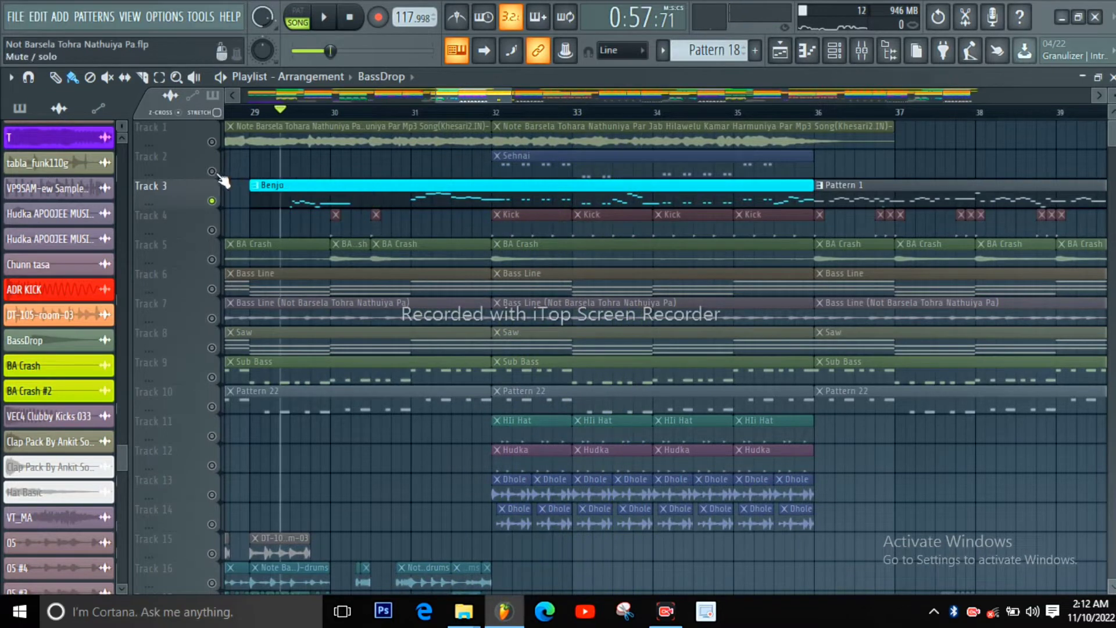
{"action": "left_click", "coordinate": [567, 157]}
{"action": "key", "text": "space"}
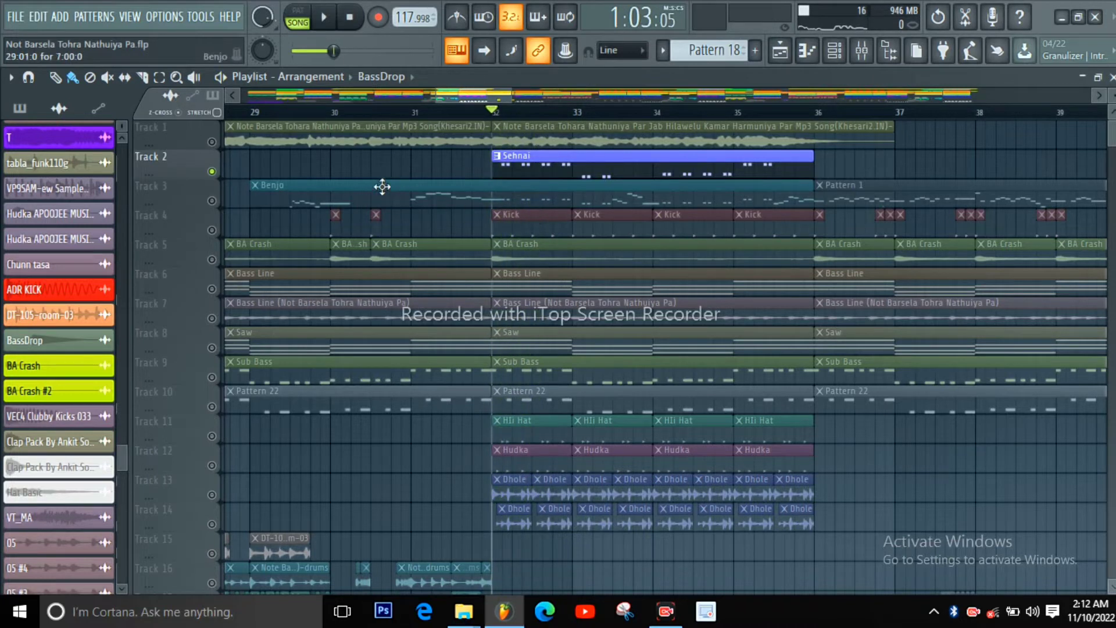
Turn all tracks back on and play the full arrangement with vocals from bar 29 to about bar 33.
{"action": "right_click", "coordinate": [215, 144]}
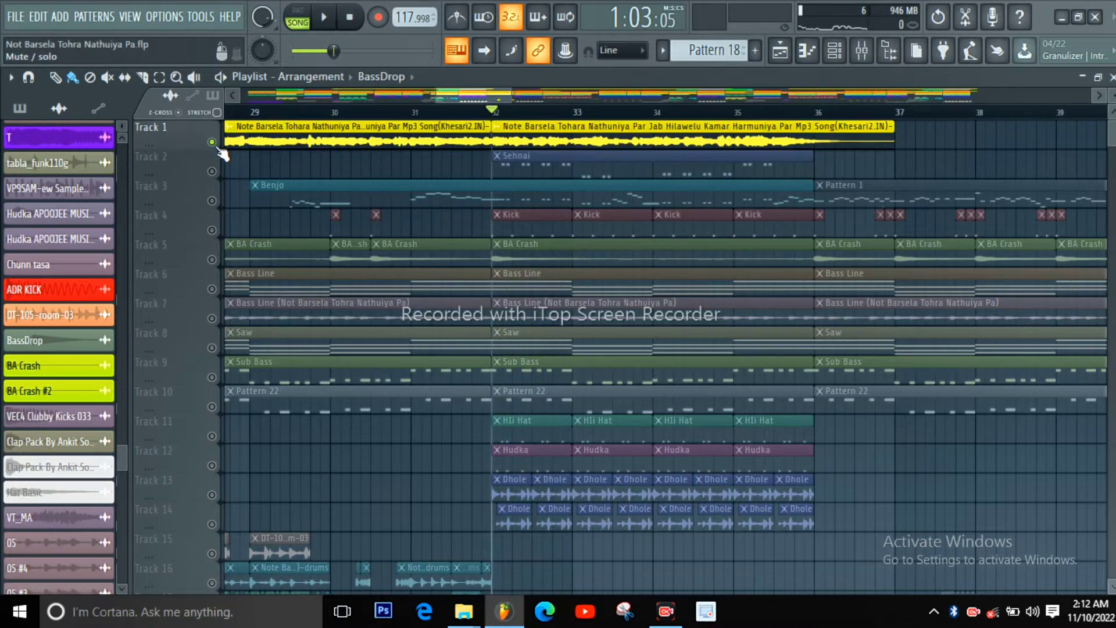
{"action": "right_click", "coordinate": [214, 144]}
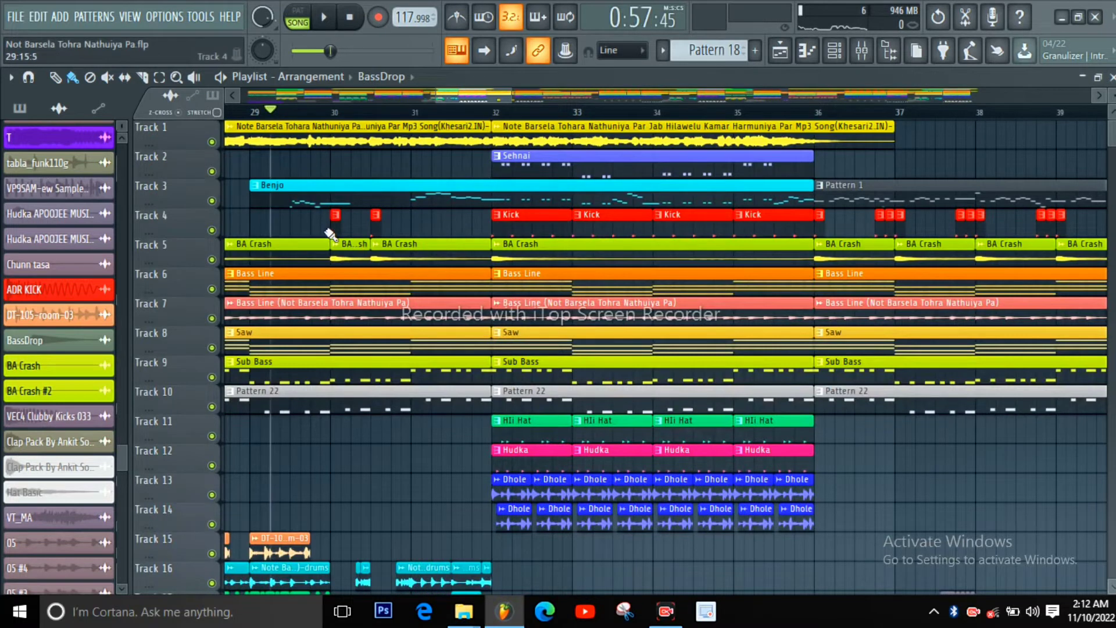
{"action": "key", "text": "space"}
{"action": "scroll", "coordinate": [318, 244], "scroll_direction": "up", "scroll_amount": 3}
{"action": "scroll", "coordinate": [326, 249], "scroll_direction": "down", "scroll_amount": 2}
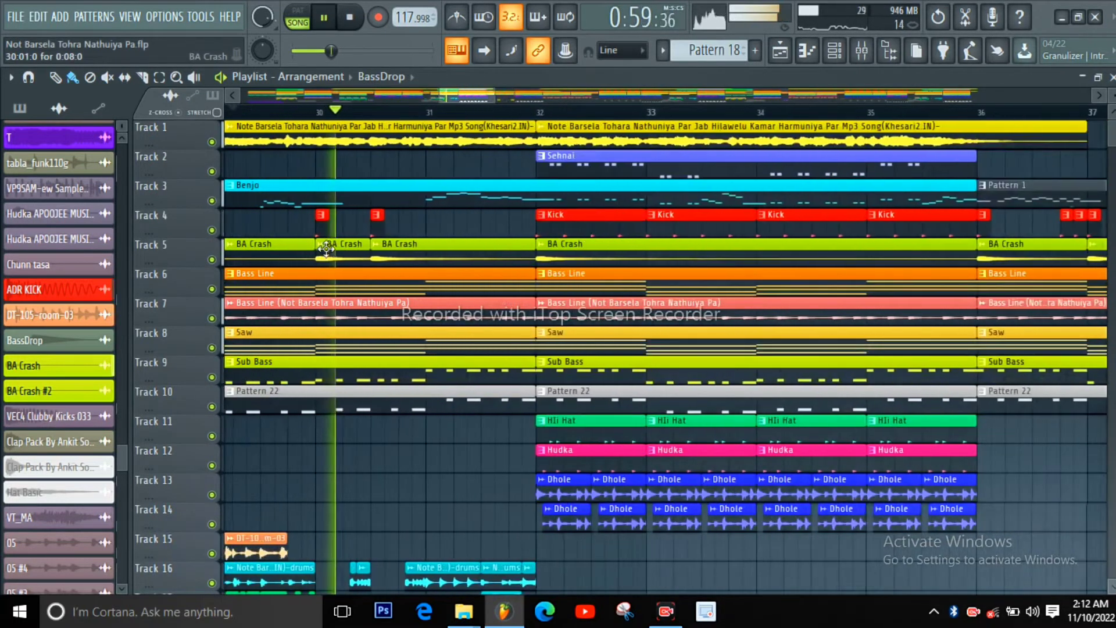
{"action": "scroll", "coordinate": [331, 249], "scroll_direction": "down", "scroll_amount": 2}
{"action": "scroll", "coordinate": [385, 259], "scroll_direction": "up", "scroll_amount": 2}
{"action": "scroll", "coordinate": [386, 260], "scroll_direction": "down", "scroll_amount": 3}
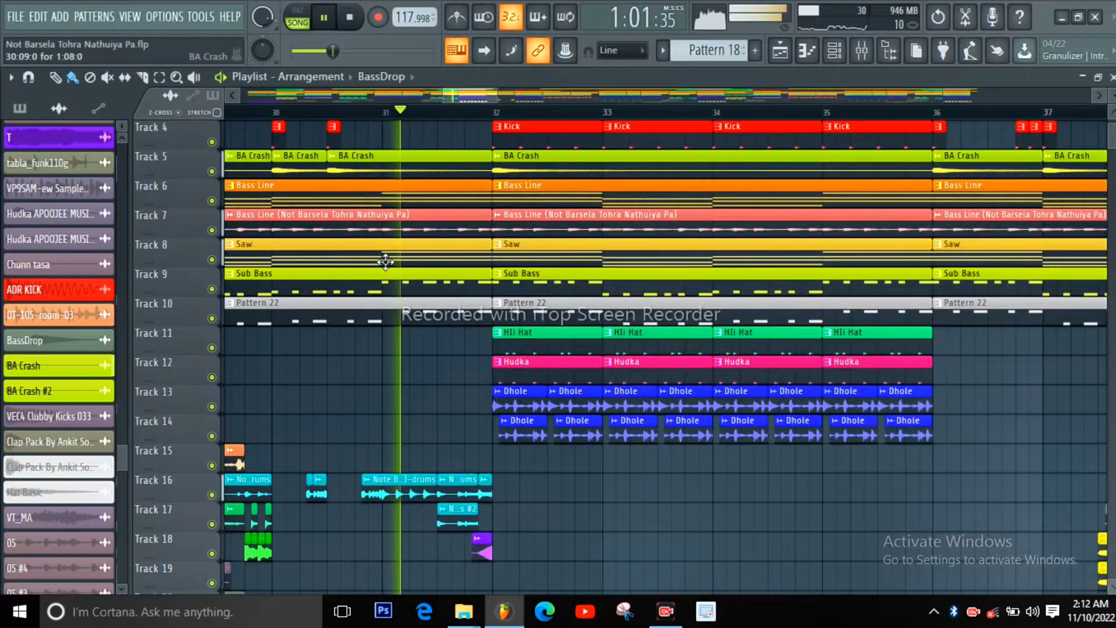
{"action": "scroll", "coordinate": [385, 261], "scroll_direction": "up", "scroll_amount": 3}
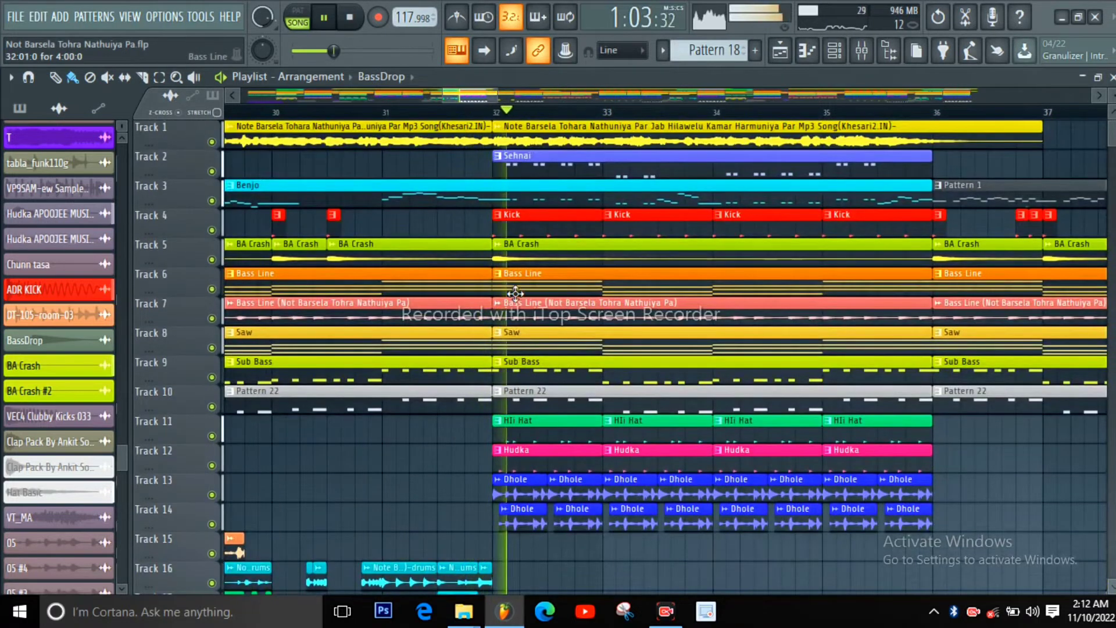
{"action": "scroll", "coordinate": [436, 250], "scroll_direction": "down", "scroll_amount": 4}
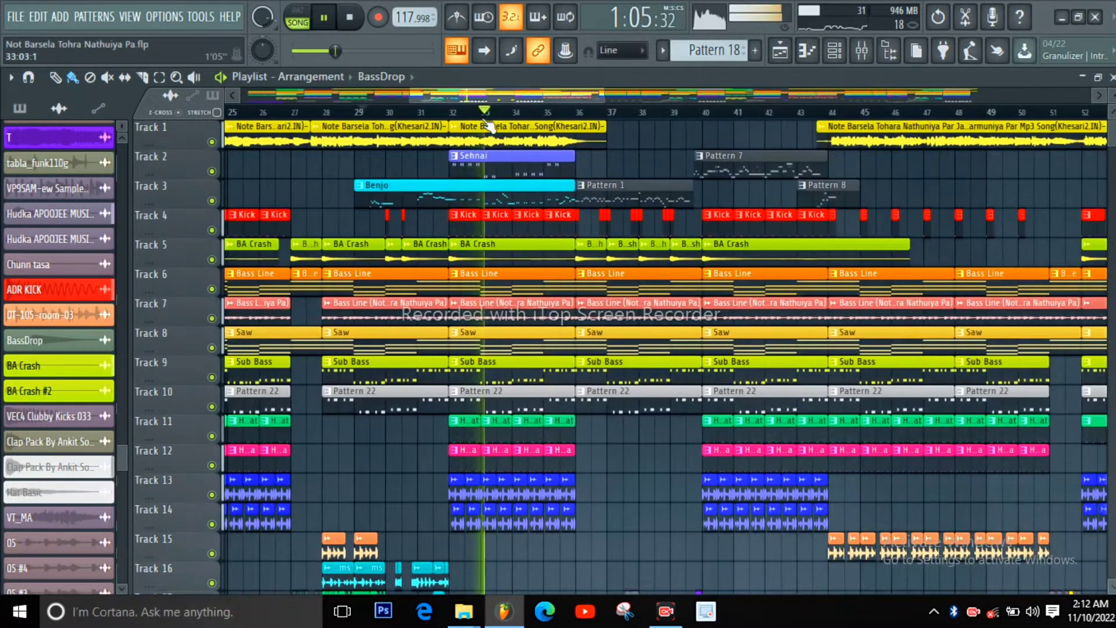
Mute the vocals on Track 1, keep the remaining layers playing to bar 36, and stop playback.
{"action": "left_click", "coordinate": [211, 142]}
{"action": "scroll", "coordinate": [393, 214], "scroll_direction": "down", "scroll_amount": 2}
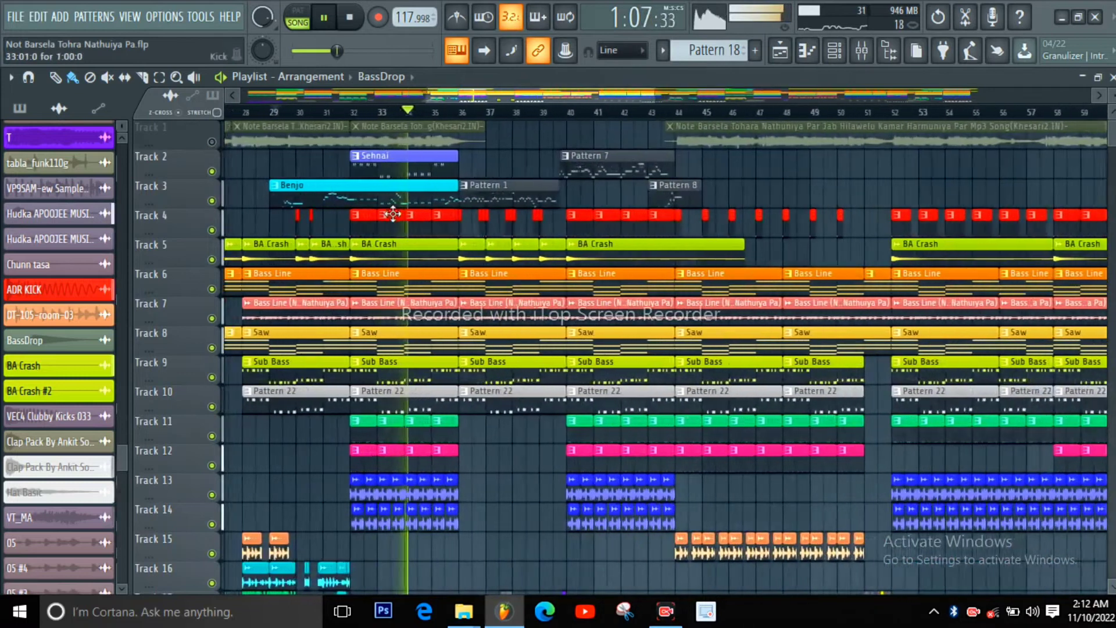
{"action": "scroll", "coordinate": [393, 214], "scroll_direction": "up", "scroll_amount": 2}
{"action": "scroll", "coordinate": [588, 244], "scroll_direction": "up", "scroll_amount": 2}
{"action": "scroll", "coordinate": [322, 226], "scroll_direction": "down", "scroll_amount": 4}
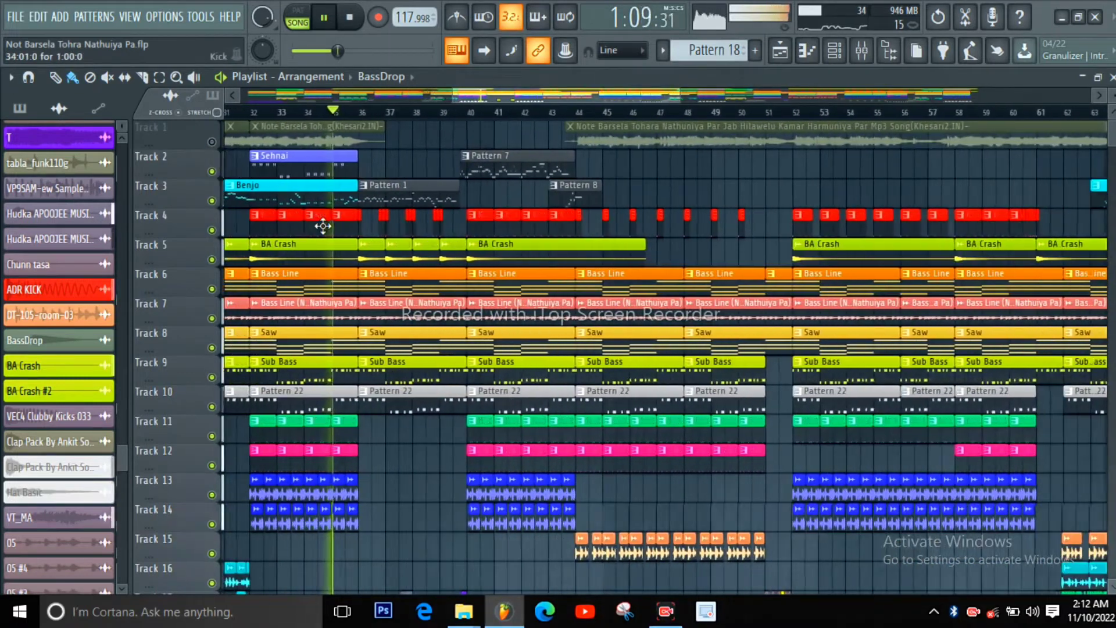
{"action": "scroll", "coordinate": [326, 233], "scroll_direction": "up", "scroll_amount": 3}
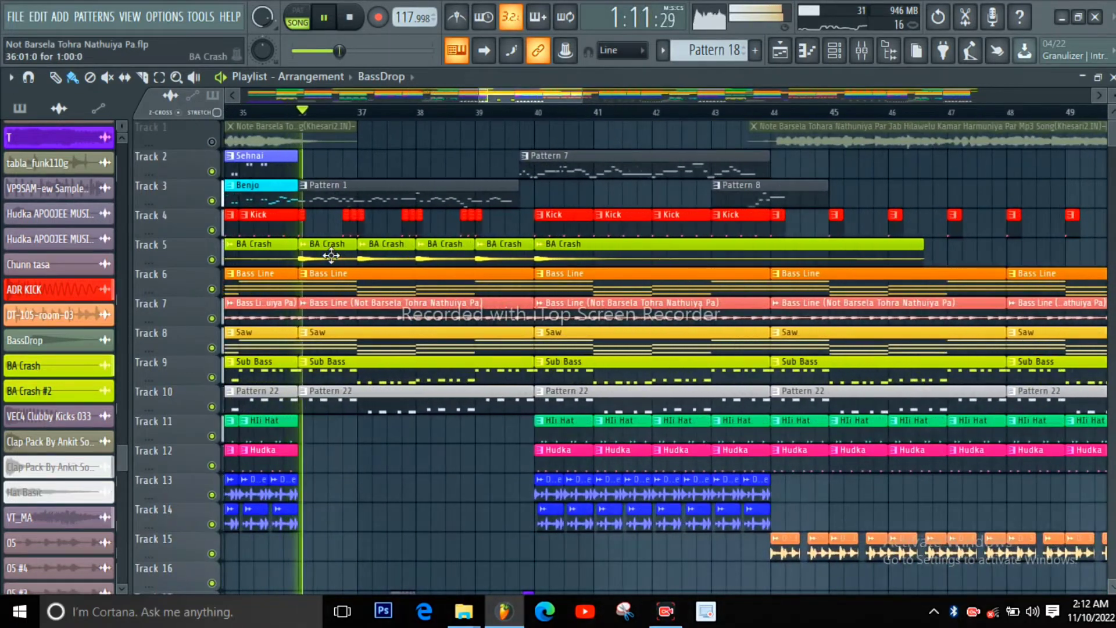
{"action": "key", "text": "space"}
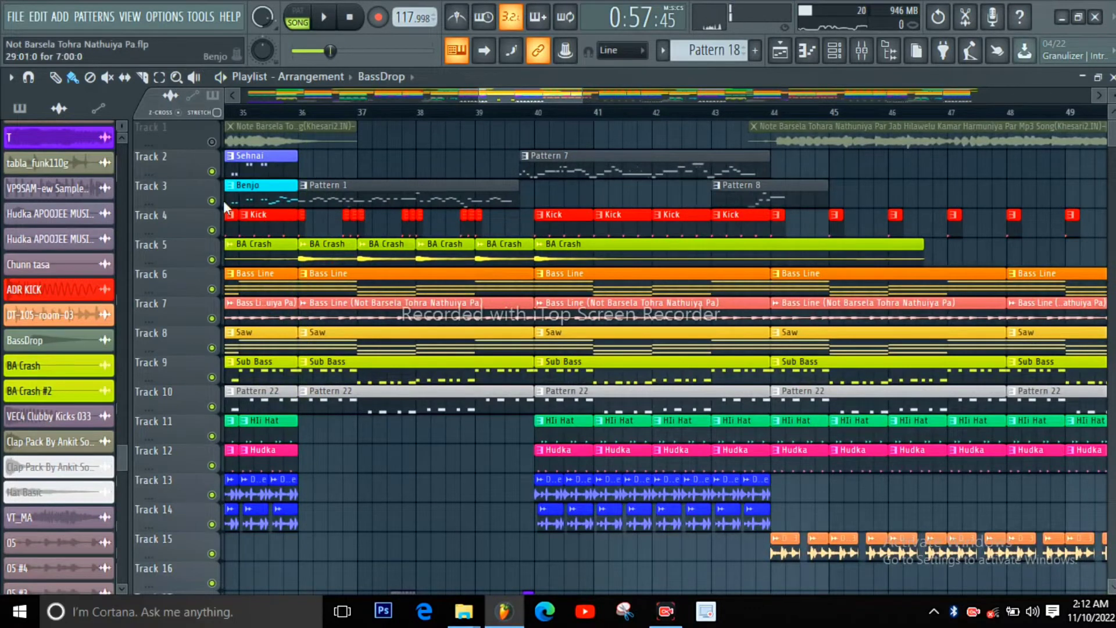
Solo Track 3 and play its Pattern 1 melody from the start of bar 36.
{"action": "right_click", "coordinate": [212, 201]}
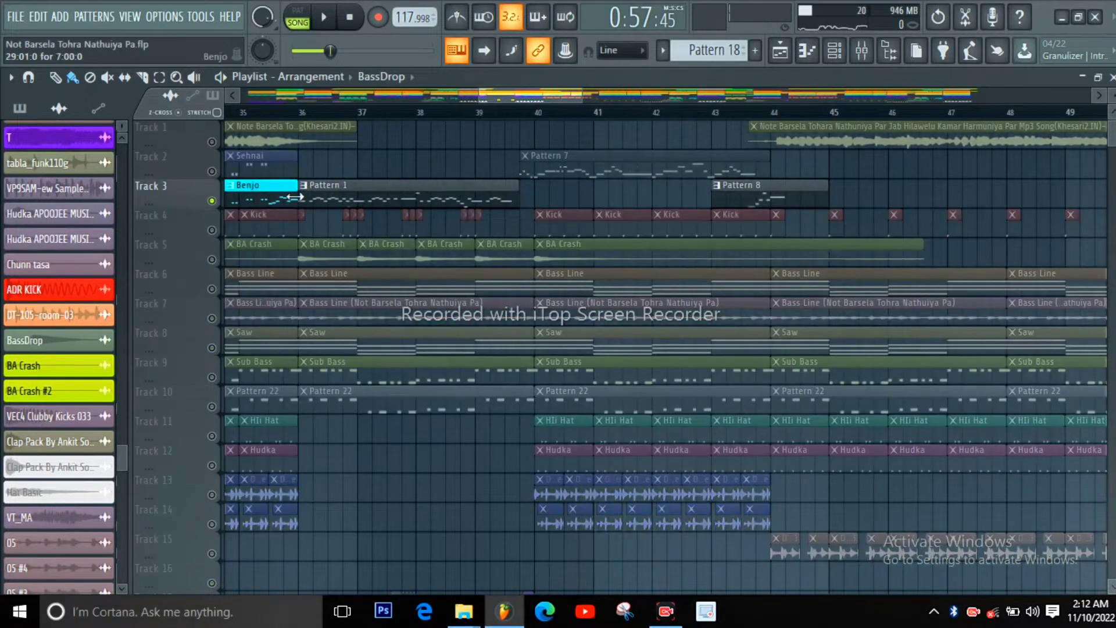
{"action": "scroll", "coordinate": [315, 238], "scroll_direction": "up", "scroll_amount": 2}
{"action": "right_click", "coordinate": [213, 200]}
{"action": "right_click", "coordinate": [212, 201]}
{"action": "right_click", "coordinate": [212, 202]}
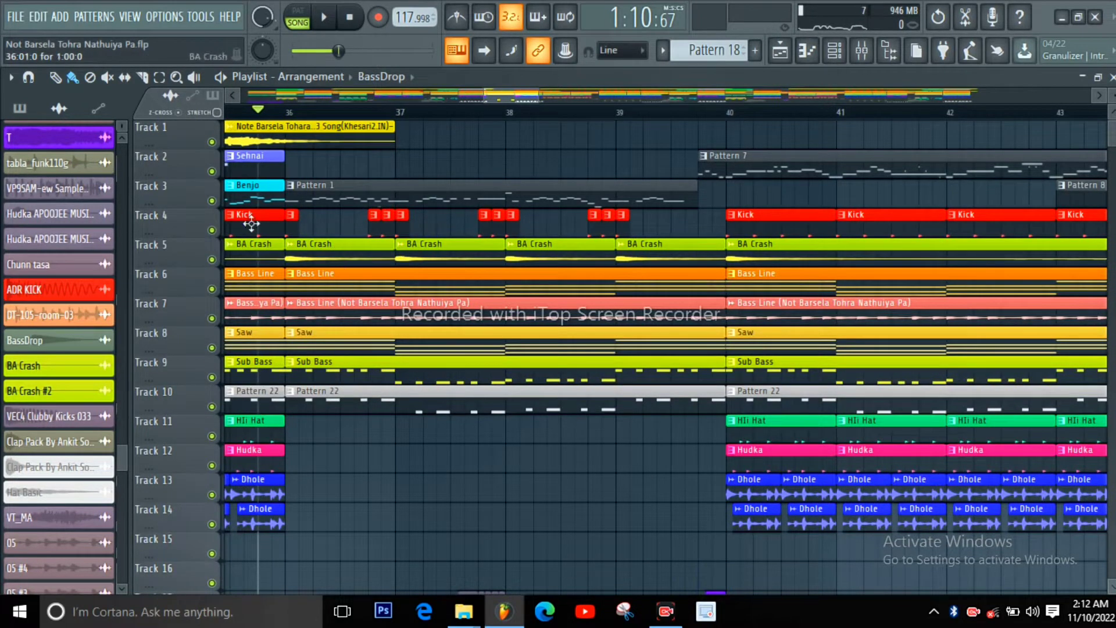
{"action": "right_click", "coordinate": [213, 201]}
{"action": "key", "text": "space"}
{"action": "key", "text": "space"}
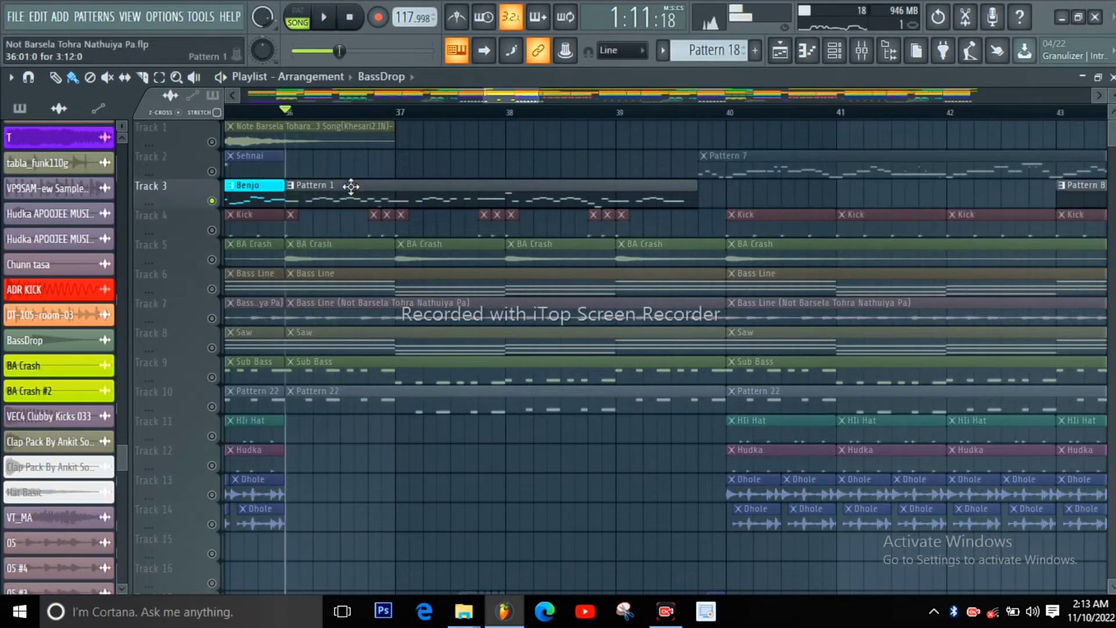
Open Pattern 1's notes in the piano roll and show the Cubist synth that plays them.
{"action": "double_click", "coordinate": [352, 187]}
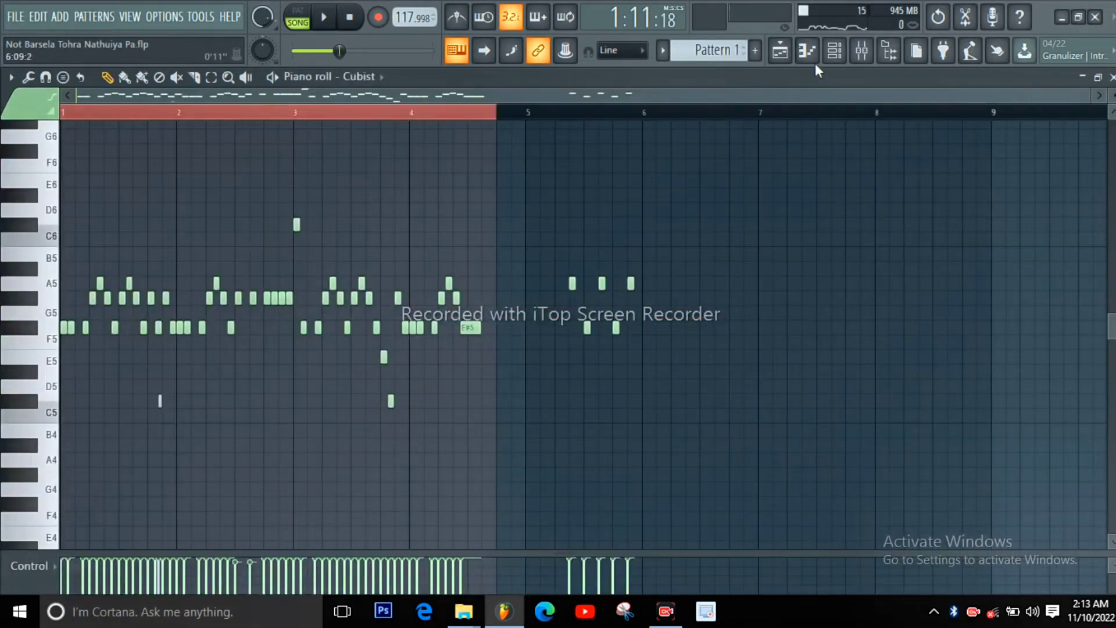
{"action": "left_click", "coordinate": [835, 51]}
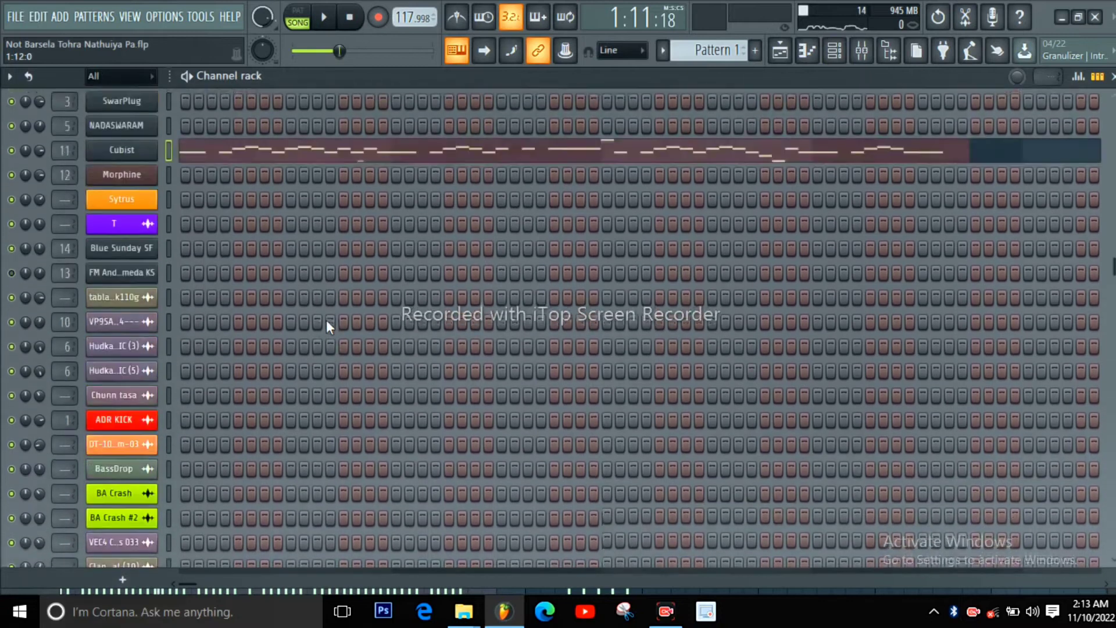
{"action": "scroll", "coordinate": [327, 322], "scroll_direction": "up", "scroll_amount": 4}
{"action": "left_click", "coordinate": [135, 416]}
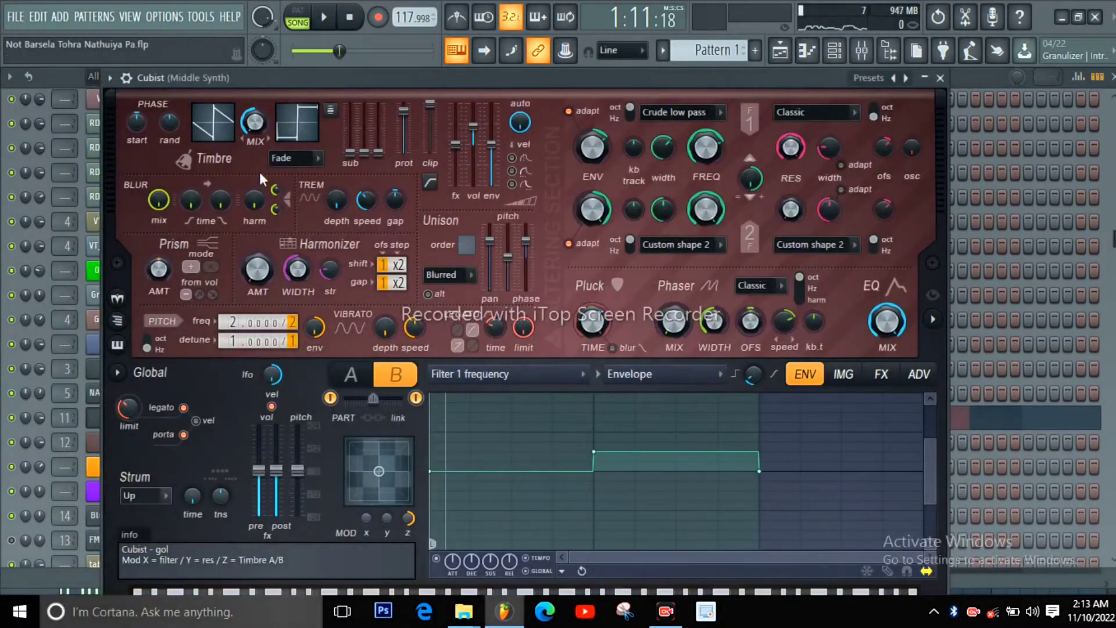
{"action": "left_click_drag", "start_coordinate": [257, 82], "coordinate": [344, 184]}
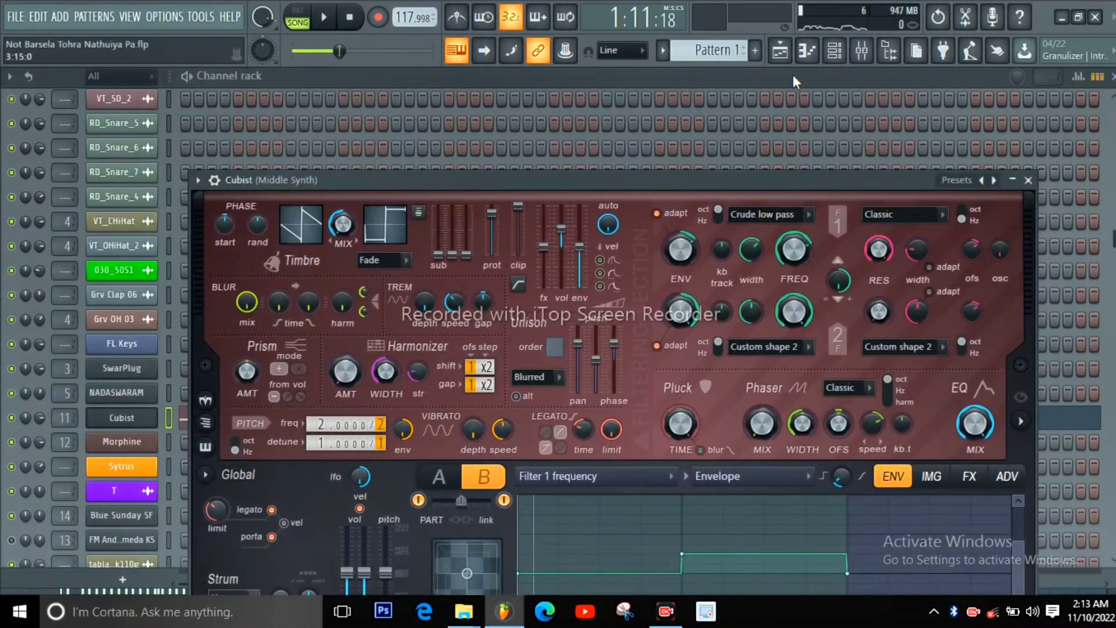
Return to the playlist and replay Track 3's Pattern 1 melody from bar 36.
{"action": "left_click", "coordinate": [782, 55]}
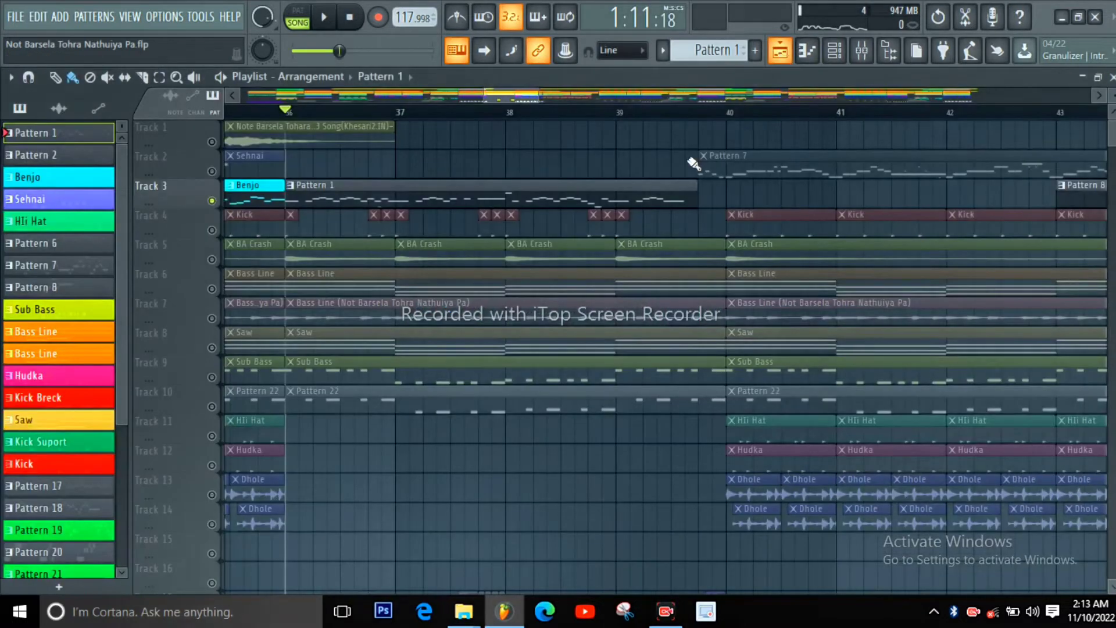
{"action": "scroll", "coordinate": [399, 249], "scroll_direction": "down", "scroll_amount": 2}
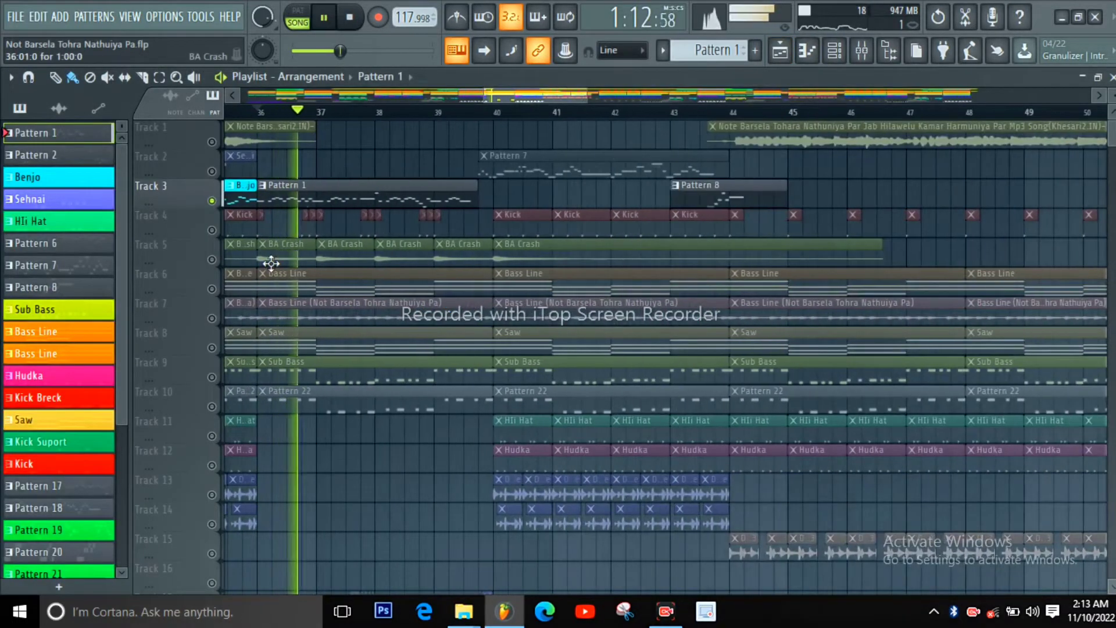
{"action": "key", "text": "space"}
Solo Track 2 and play its Pattern 7 melody from just before bar 40.
{"action": "left_click", "coordinate": [209, 174]}
{"action": "scroll", "coordinate": [510, 212], "scroll_direction": "up", "scroll_amount": 2}
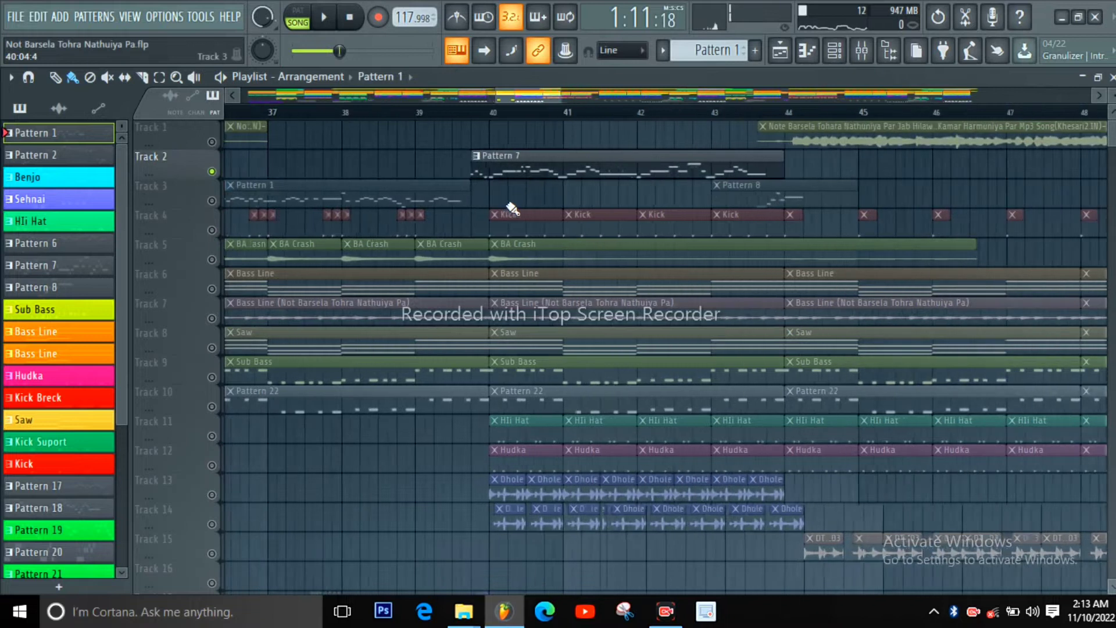
{"action": "scroll", "coordinate": [549, 237], "scroll_direction": "up", "scroll_amount": 1}
{"action": "key", "text": "space"}
Select Pattern 7, view the Morphine synth that plays it, and return to the playlist.
{"action": "left_click", "coordinate": [512, 169]}
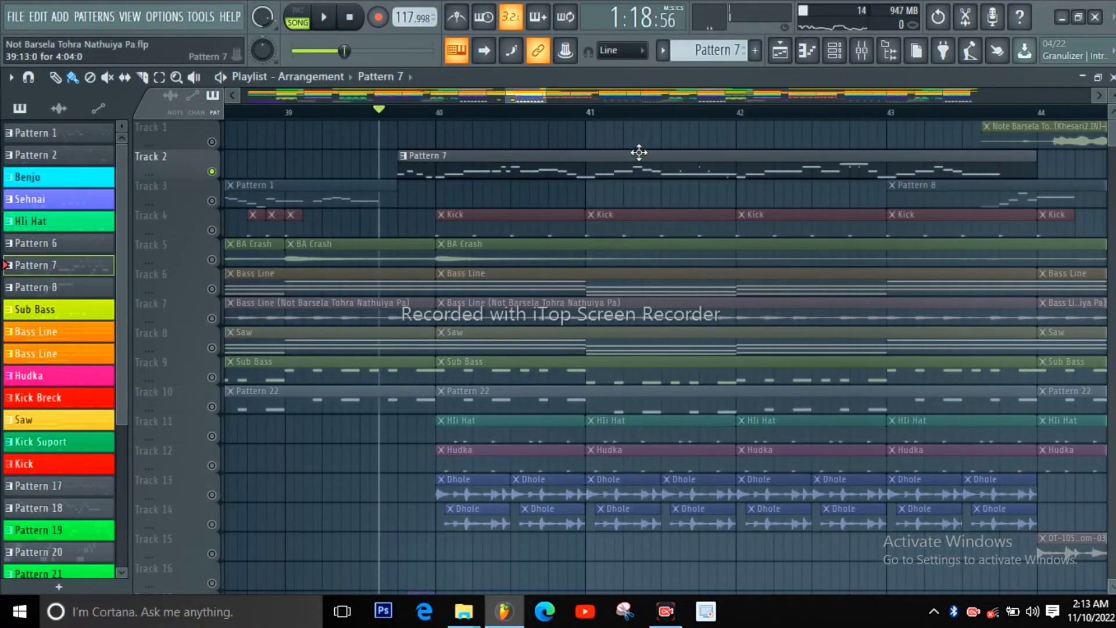
{"action": "left_click", "coordinate": [833, 54]}
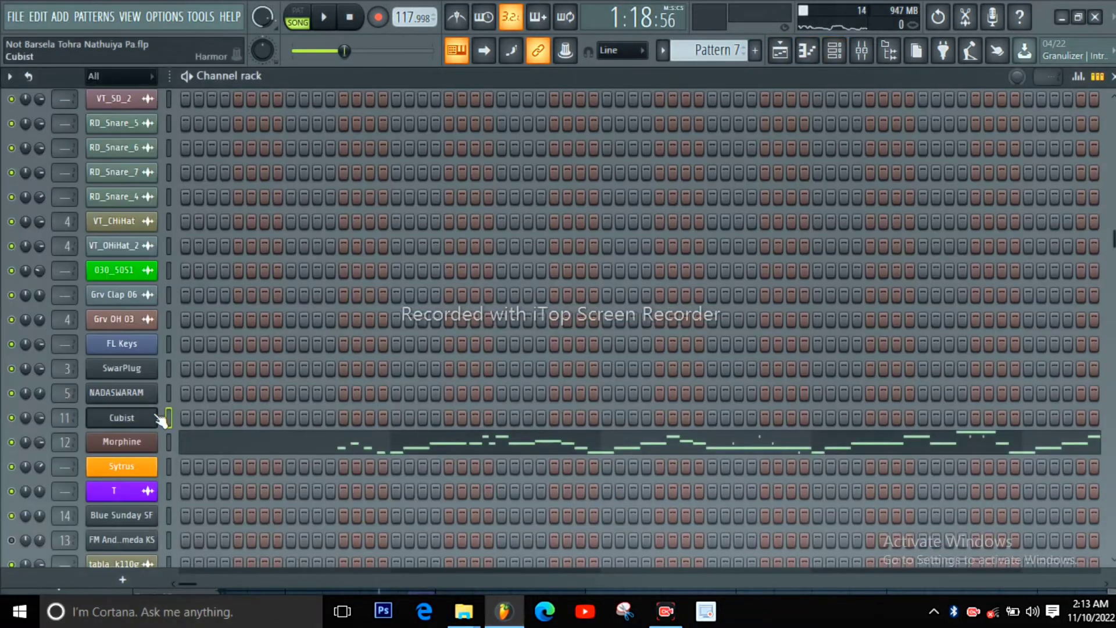
{"action": "left_click", "coordinate": [140, 446]}
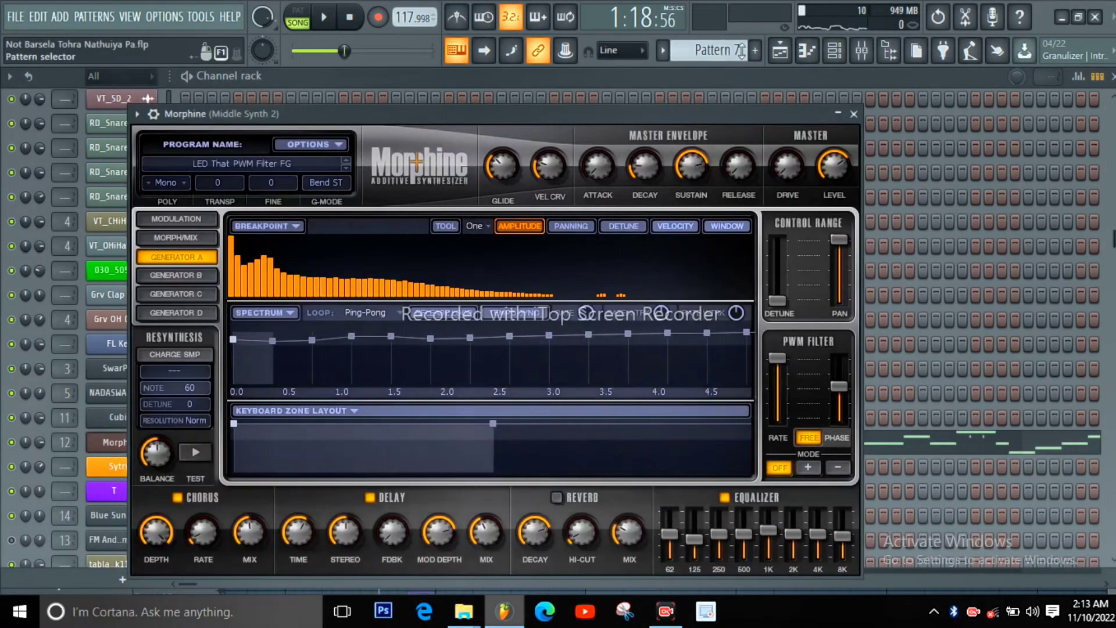
{"action": "left_click", "coordinate": [780, 50]}
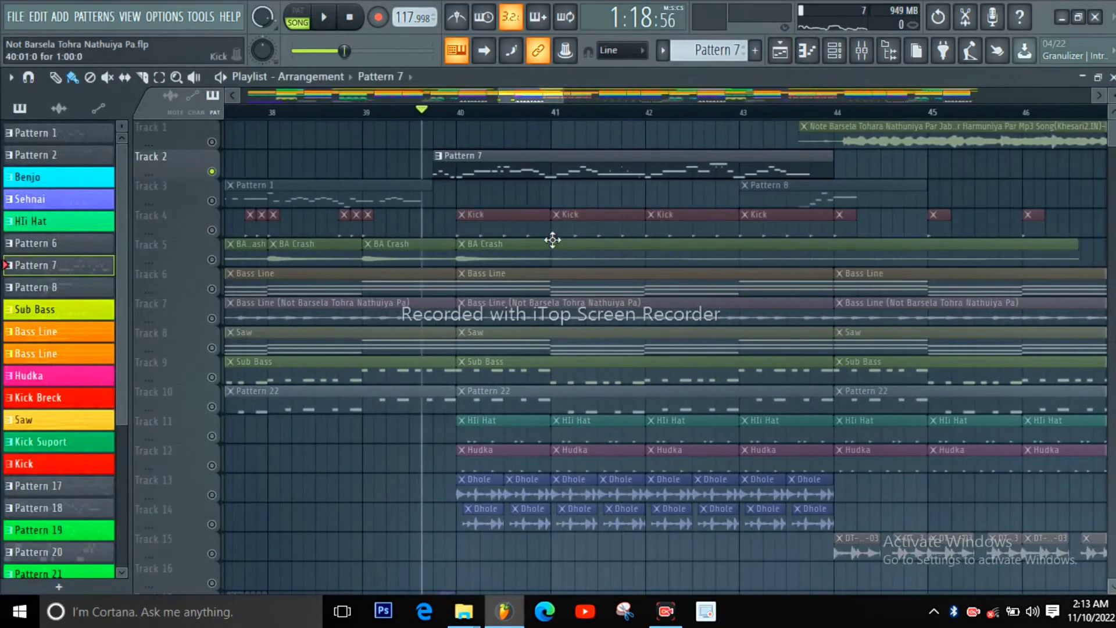
Turn all tracks back on and play the combined layers from bar 36 past bar 41.
{"action": "scroll", "coordinate": [553, 240], "scroll_direction": "down", "scroll_amount": 3}
{"action": "left_click", "coordinate": [212, 201]}
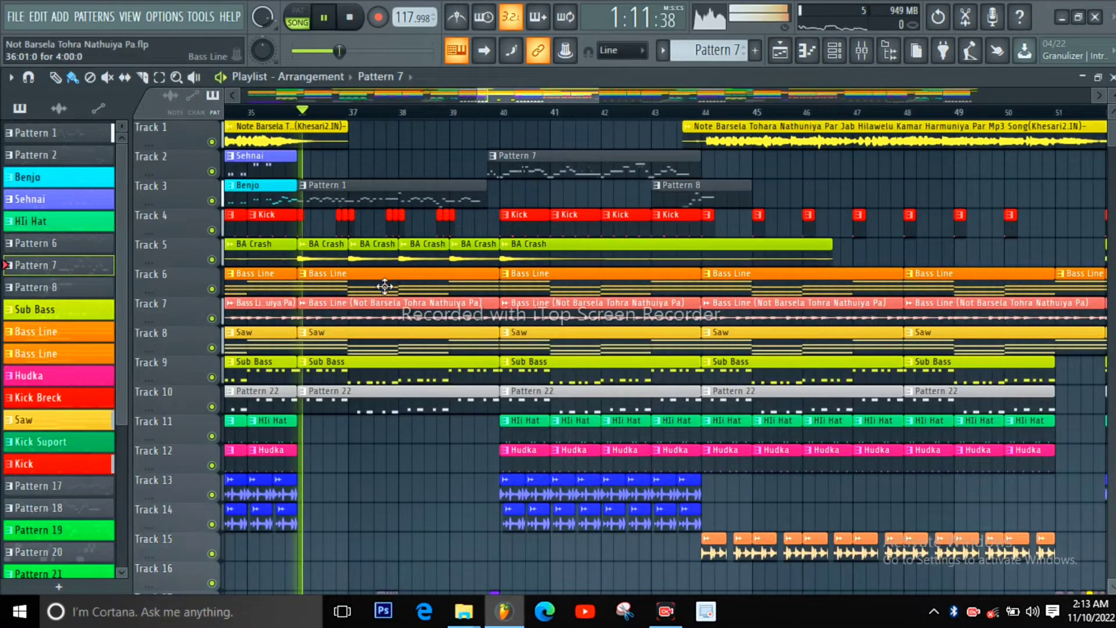
{"action": "scroll", "coordinate": [446, 327], "scroll_direction": "down", "scroll_amount": 3}
{"action": "scroll", "coordinate": [403, 156], "scroll_direction": "up", "scroll_amount": 2}
{"action": "scroll", "coordinate": [414, 176], "scroll_direction": "up", "scroll_amount": 2}
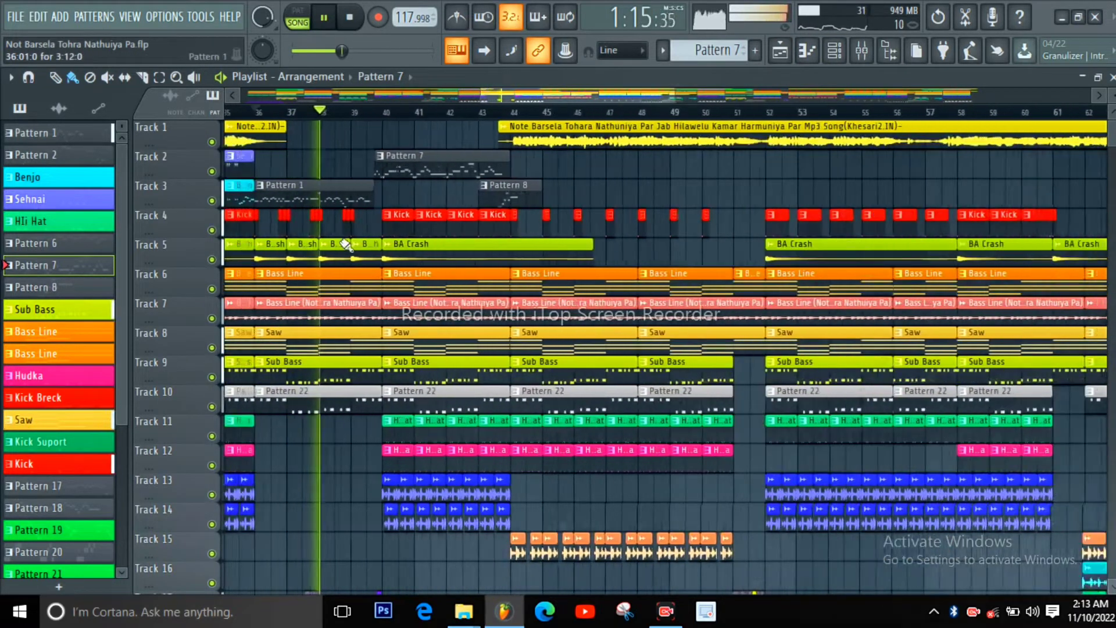
{"action": "scroll", "coordinate": [426, 297], "scroll_direction": "up", "scroll_amount": 2}
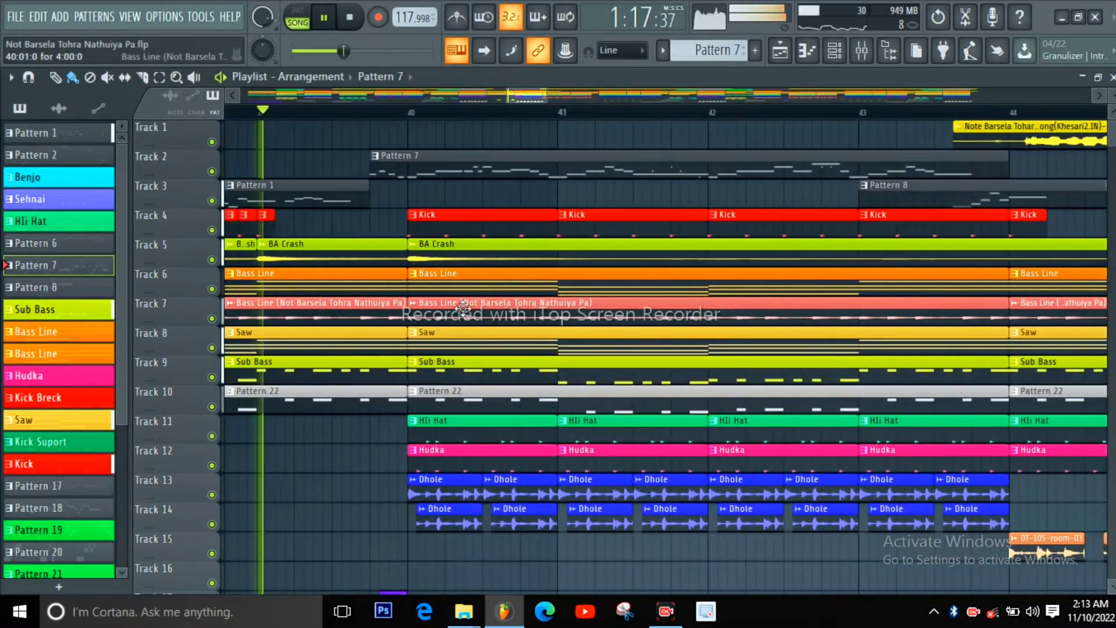
{"action": "scroll", "coordinate": [422, 311], "scroll_direction": "down", "scroll_amount": 3}
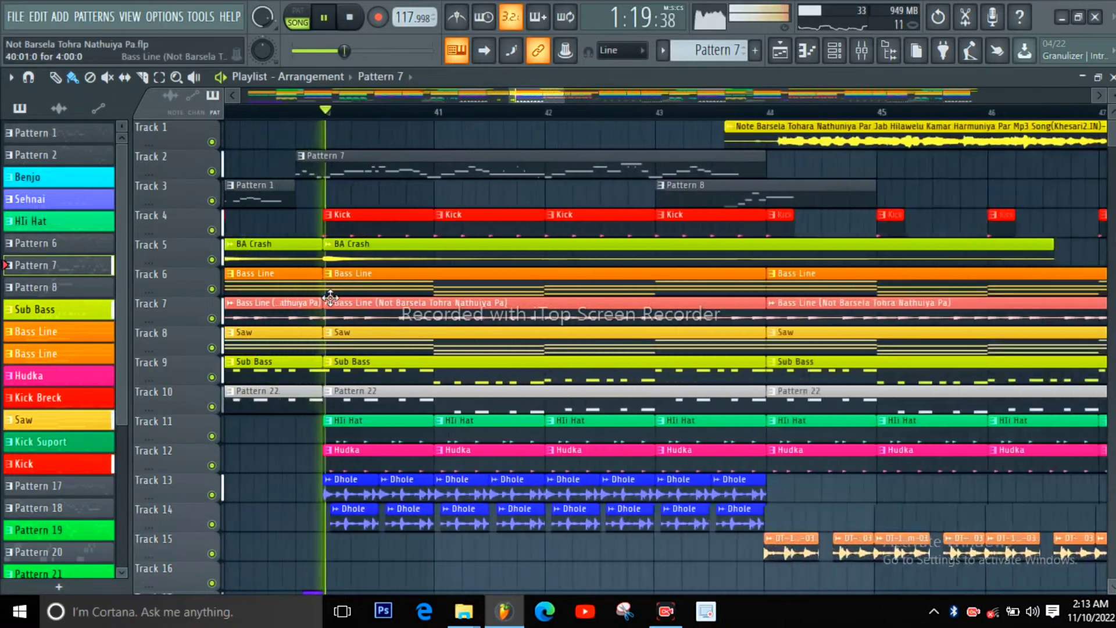
{"action": "scroll", "coordinate": [448, 302], "scroll_direction": "down", "scroll_amount": 1}
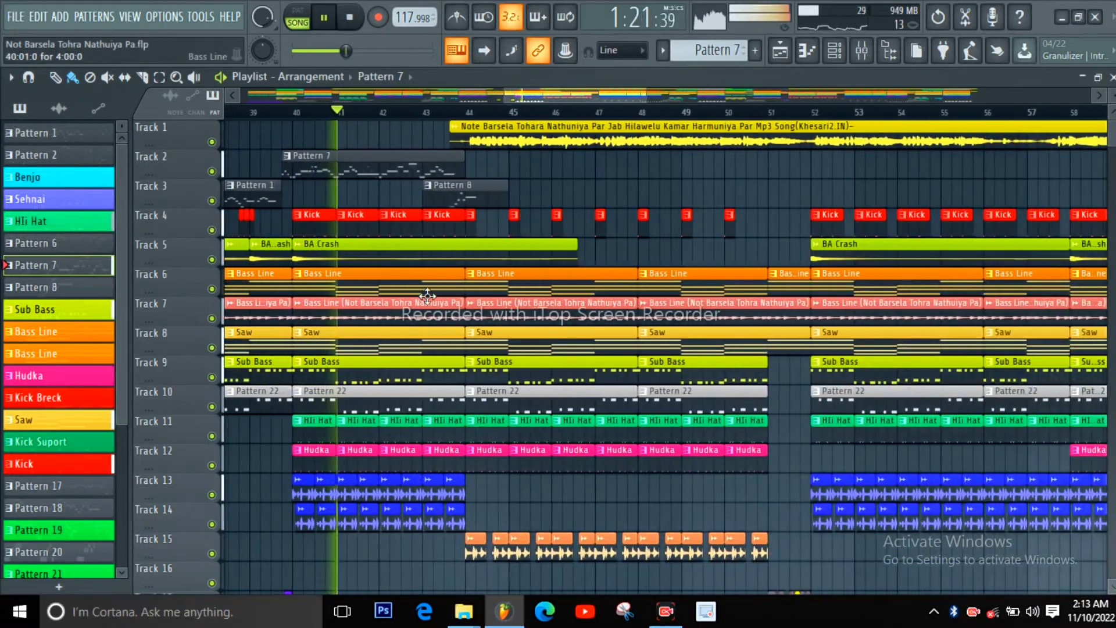
{"action": "scroll", "coordinate": [292, 258], "scroll_direction": "down", "scroll_amount": 4}
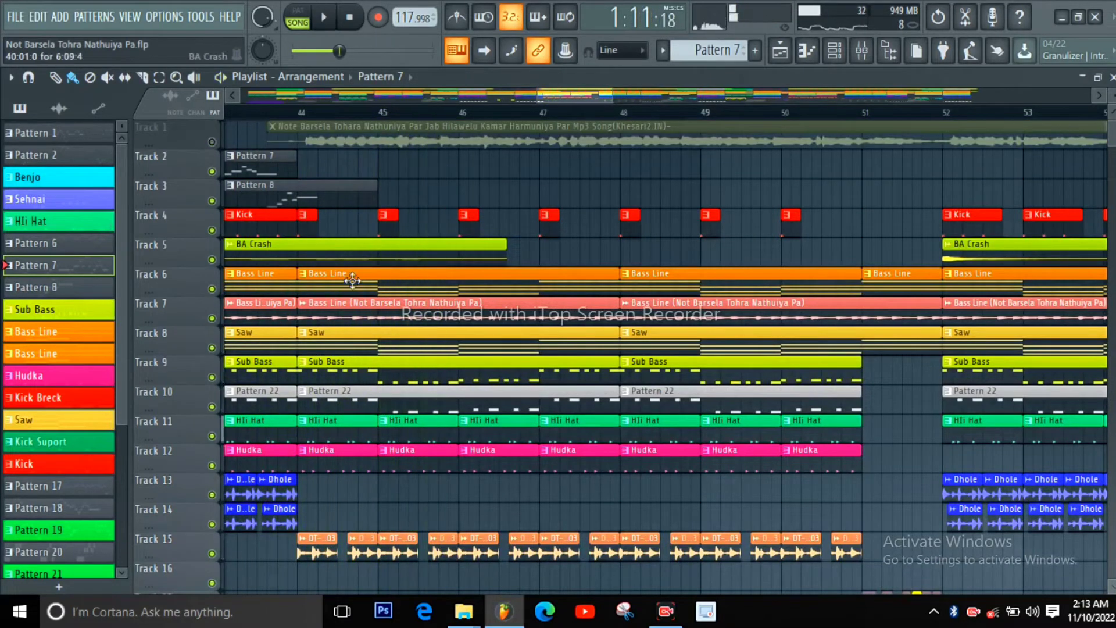
Examine the effect, vocal chop and clap clips on Tracks 17 to 22 between bars 37 and 44.
{"action": "scroll", "coordinate": [380, 358], "scroll_direction": "down", "scroll_amount": 10}
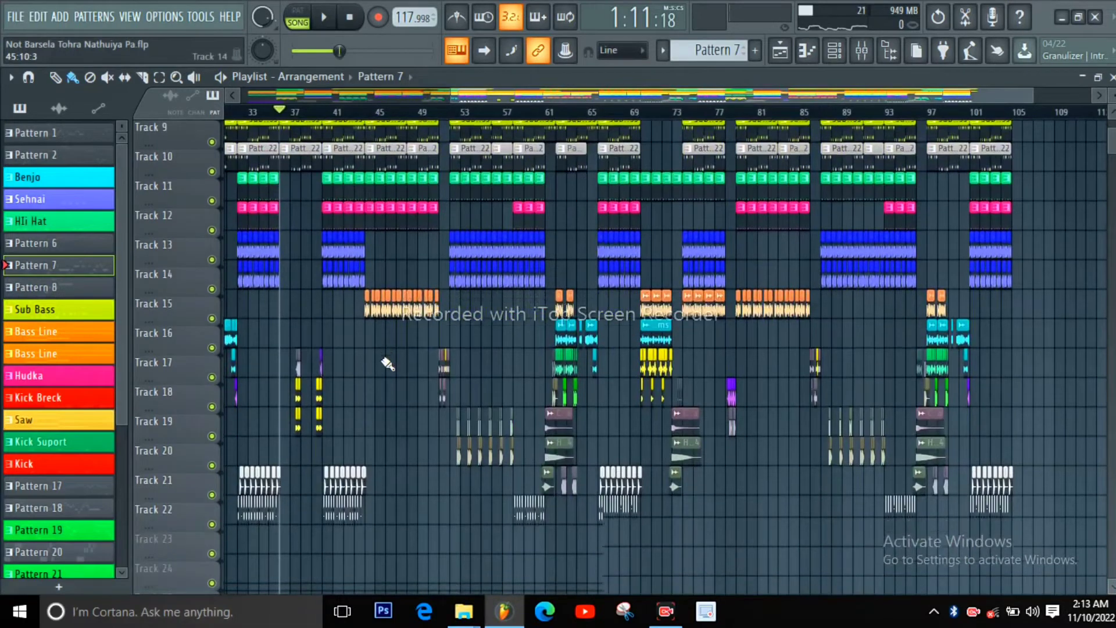
{"action": "scroll", "coordinate": [344, 392], "scroll_direction": "up", "scroll_amount": 3}
{"action": "scroll", "coordinate": [287, 388], "scroll_direction": "up", "scroll_amount": 5}
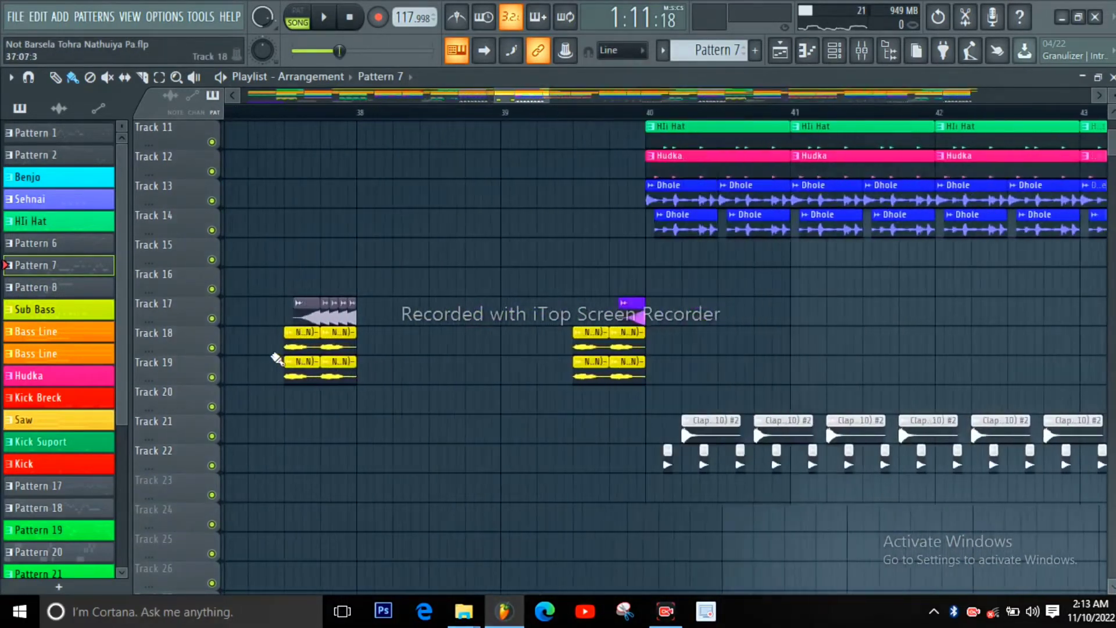
{"action": "scroll", "coordinate": [278, 357], "scroll_direction": "down", "scroll_amount": 2}
{"action": "scroll", "coordinate": [586, 453], "scroll_direction": "up", "scroll_amount": 1}
{"action": "scroll", "coordinate": [485, 442], "scroll_direction": "down", "scroll_amount": 4}
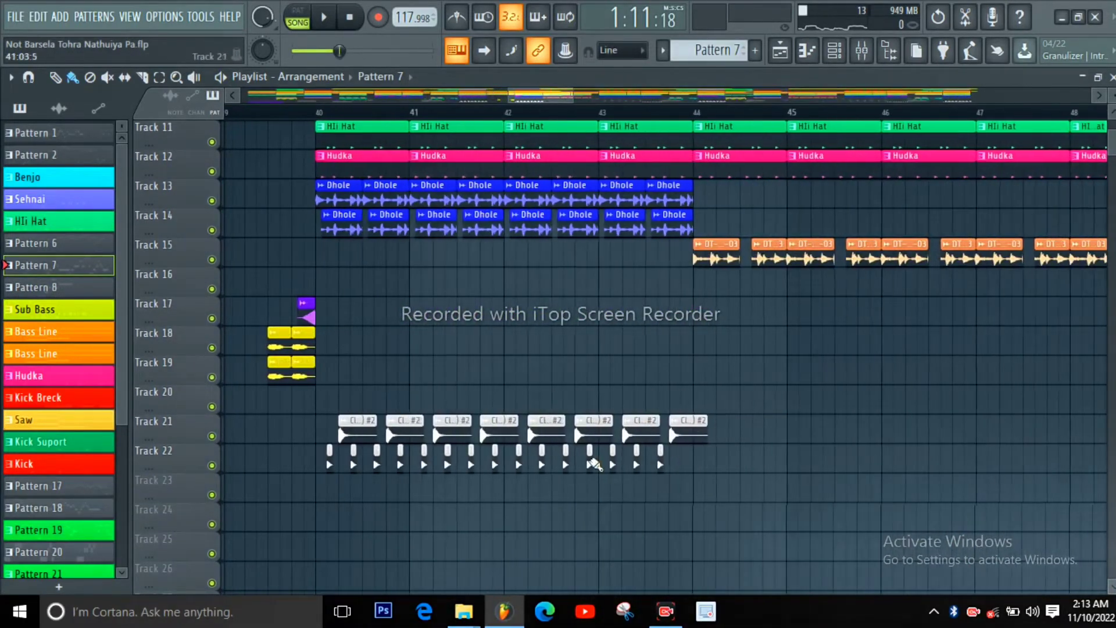
Play the vocal chop fill at bar 51 and solo Tracks 17 and 18 to hear its clips alone.
{"action": "scroll", "coordinate": [830, 386], "scroll_direction": "up", "scroll_amount": 5}
{"action": "scroll", "coordinate": [394, 326], "scroll_direction": "up", "scroll_amount": 3}
{"action": "scroll", "coordinate": [423, 241], "scroll_direction": "up", "scroll_amount": 5}
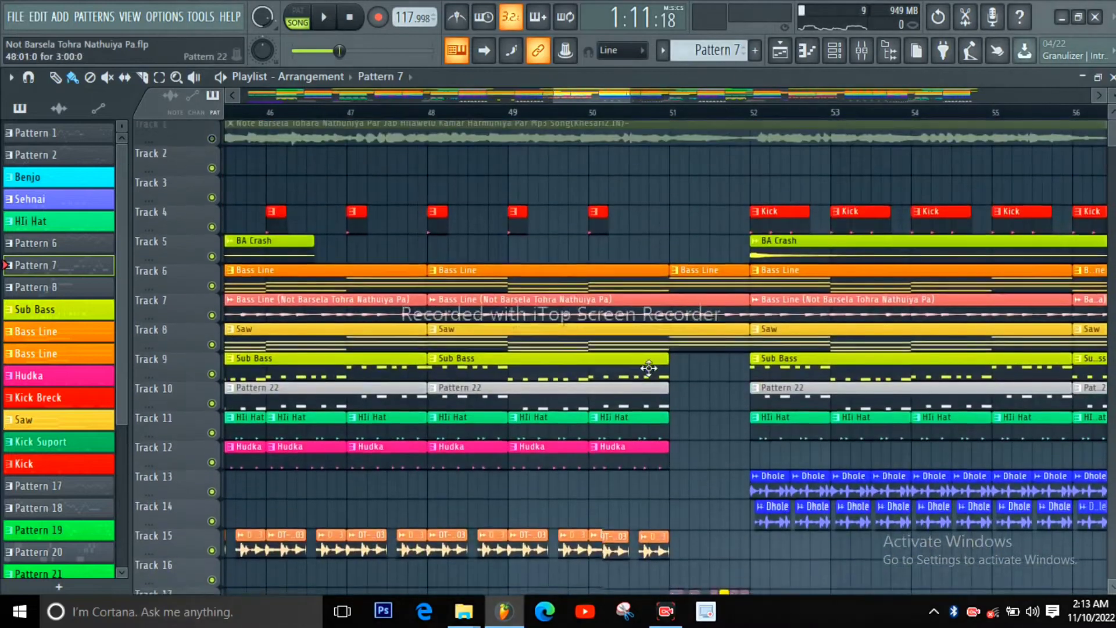
{"action": "scroll", "coordinate": [424, 241], "scroll_direction": "up", "scroll_amount": 3}
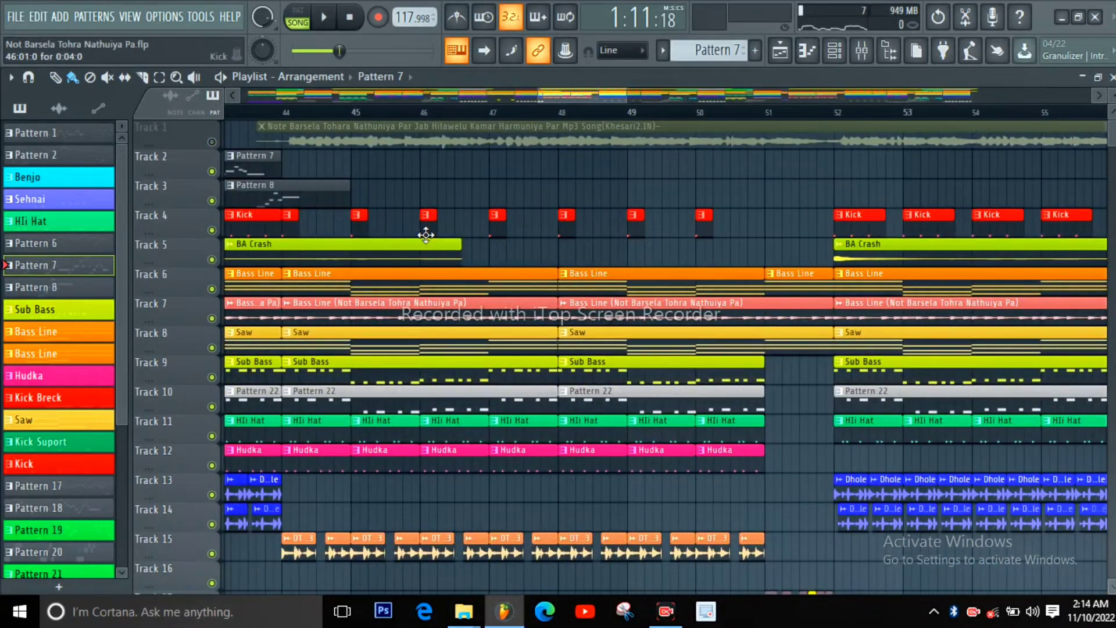
{"action": "scroll", "coordinate": [419, 285], "scroll_direction": "down", "scroll_amount": 3}
{"action": "scroll", "coordinate": [552, 355], "scroll_direction": "down", "scroll_amount": 5}
{"action": "scroll", "coordinate": [614, 372], "scroll_direction": "up", "scroll_amount": 6}
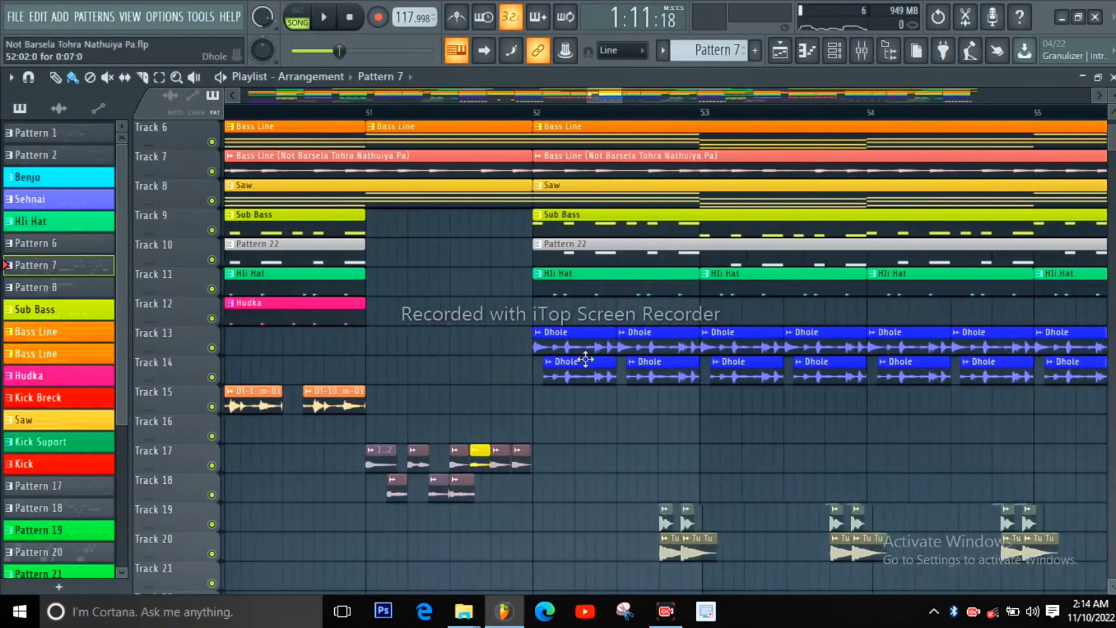
{"action": "scroll", "coordinate": [389, 360], "scroll_direction": "up", "scroll_amount": 4}
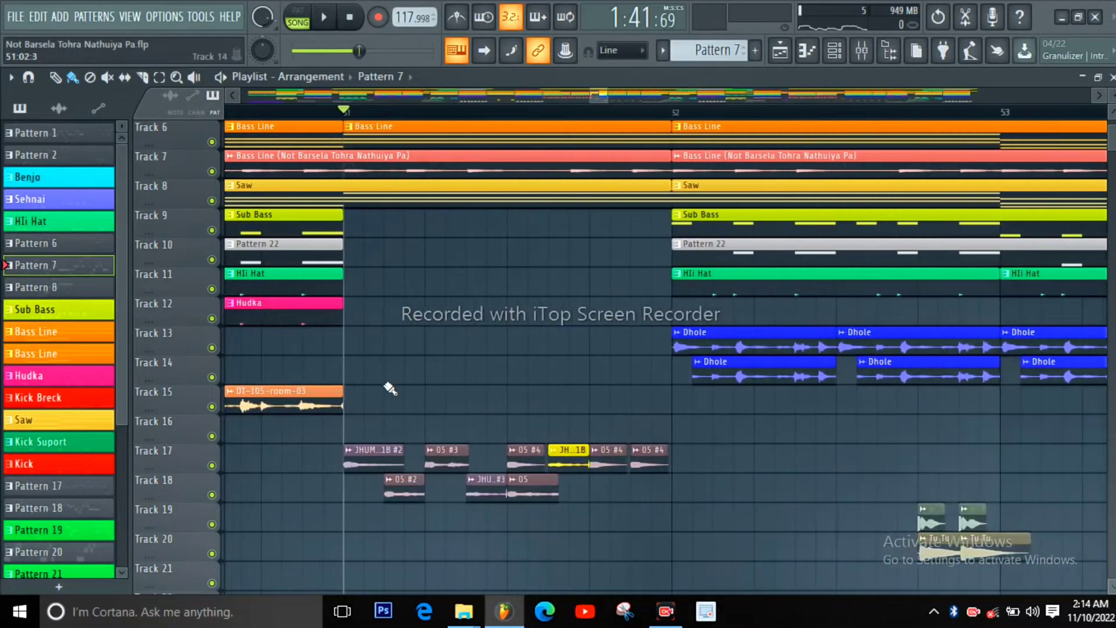
{"action": "key", "text": "space"}
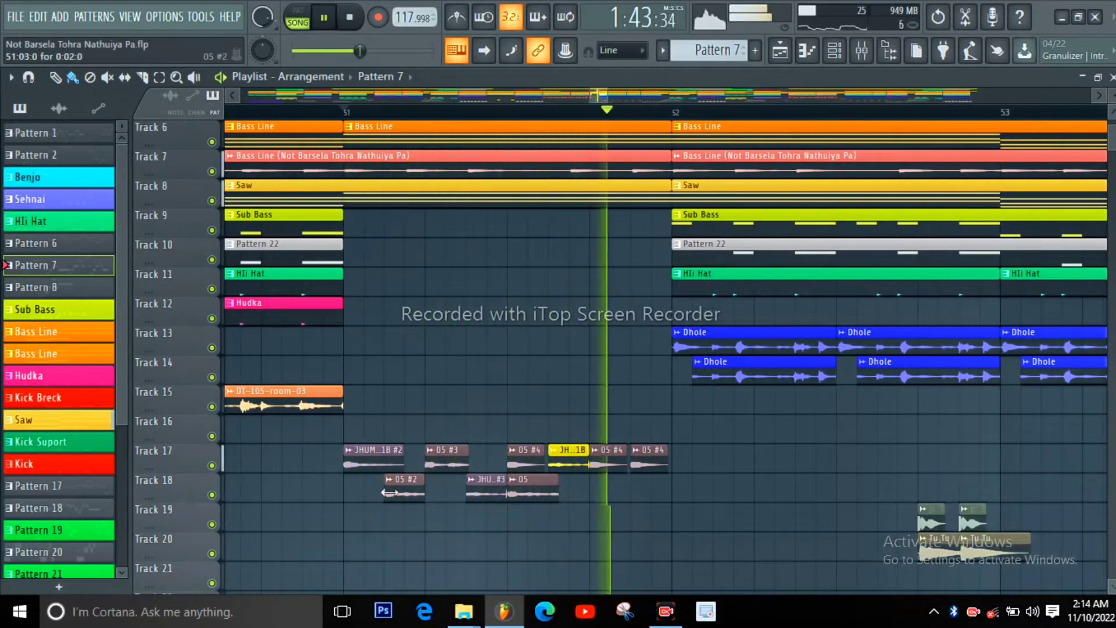
{"action": "right_click", "coordinate": [212, 466]}
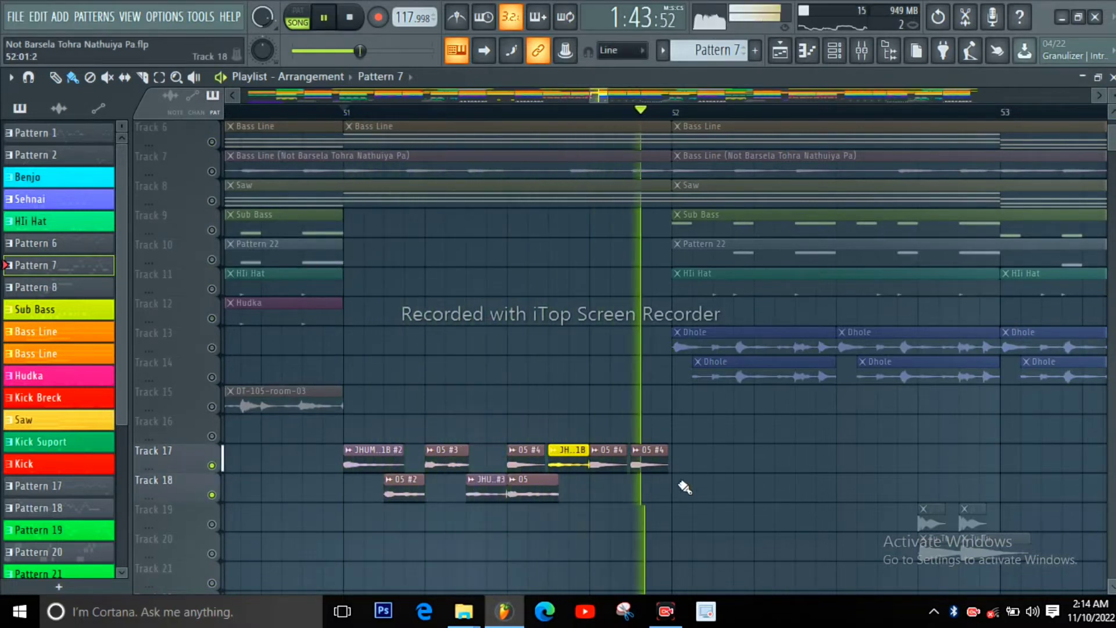
{"action": "key", "text": "space"}
Turn all tracks on, including the Track 1 vocal, and play the full mix from bar 51 past bar 55.
{"action": "scroll", "coordinate": [435, 244], "scroll_direction": "up", "scroll_amount": 3}
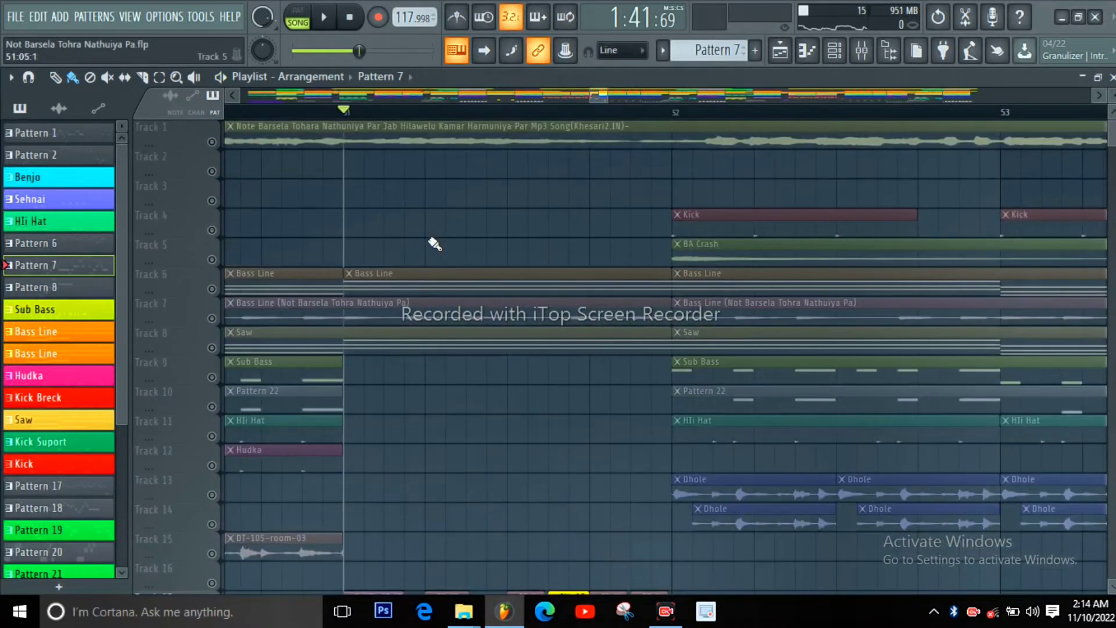
{"action": "right_click", "coordinate": [212, 142]}
{"action": "right_click", "coordinate": [211, 141]}
{"action": "key", "text": "space"}
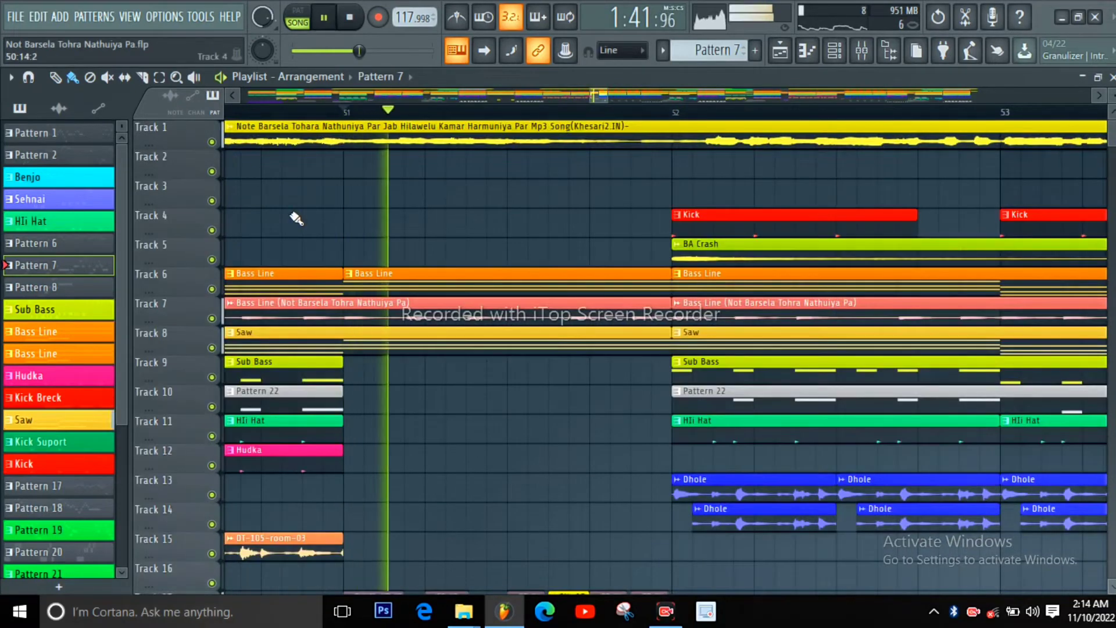
{"action": "scroll", "coordinate": [511, 267], "scroll_direction": "down", "scroll_amount": 4}
{"action": "scroll", "coordinate": [565, 271], "scroll_direction": "down", "scroll_amount": 5}
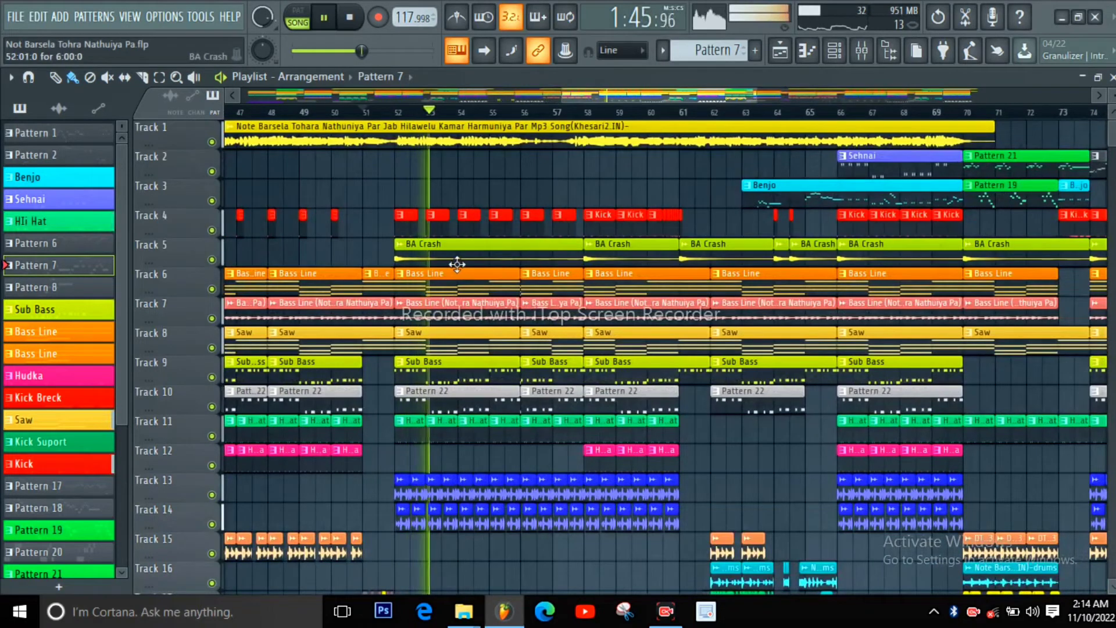
{"action": "scroll", "coordinate": [500, 291], "scroll_direction": "down", "scroll_amount": 3}
{"action": "scroll", "coordinate": [466, 306], "scroll_direction": "up", "scroll_amount": 4}
{"action": "scroll", "coordinate": [465, 307], "scroll_direction": "down", "scroll_amount": 1}
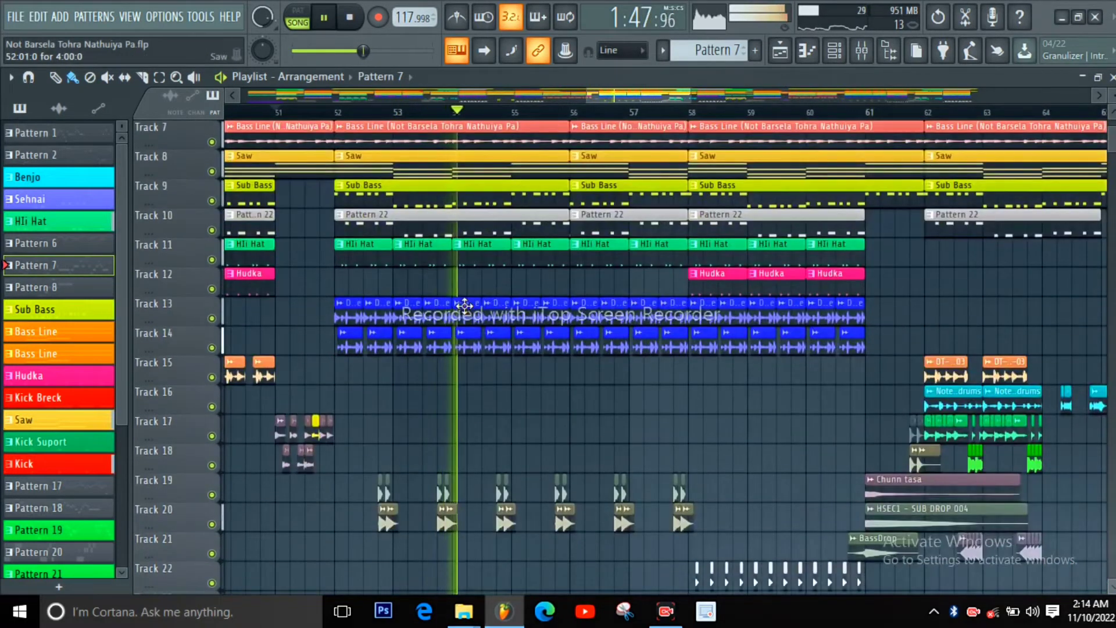
{"action": "scroll", "coordinate": [494, 491], "scroll_direction": "up", "scroll_amount": 4}
{"action": "scroll", "coordinate": [326, 512], "scroll_direction": "down", "scroll_amount": 4}
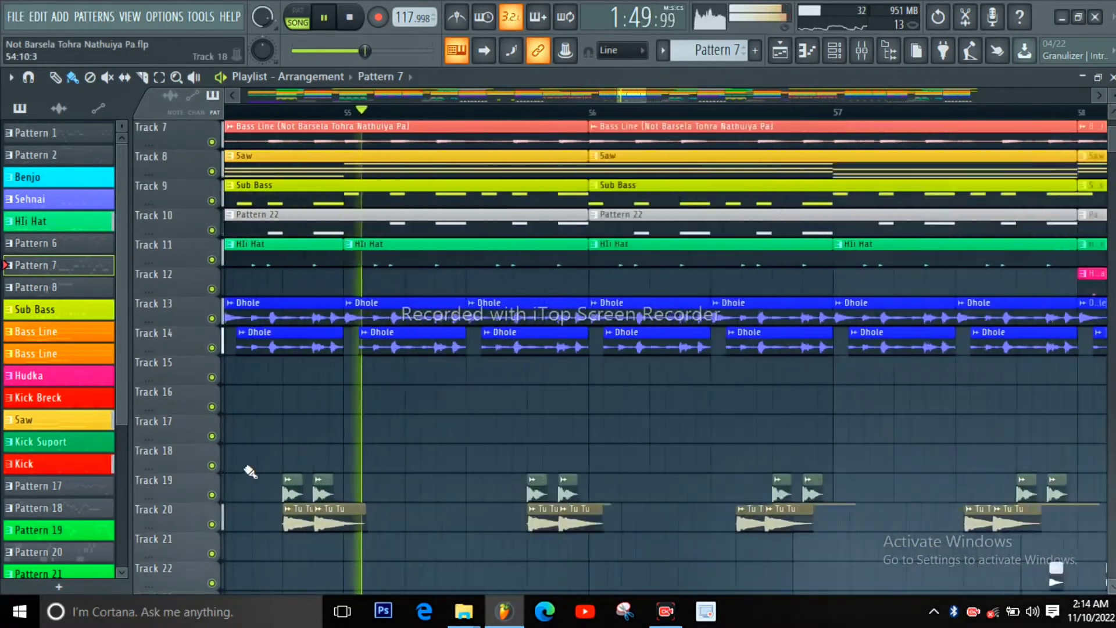
{"action": "key", "text": "space"}
View the sample settings of the Tu Tu and pkv_3 clips on Tracks 20 and 19 near bar 56, closing each one.
{"action": "scroll", "coordinate": [358, 523], "scroll_direction": "up", "scroll_amount": 3}
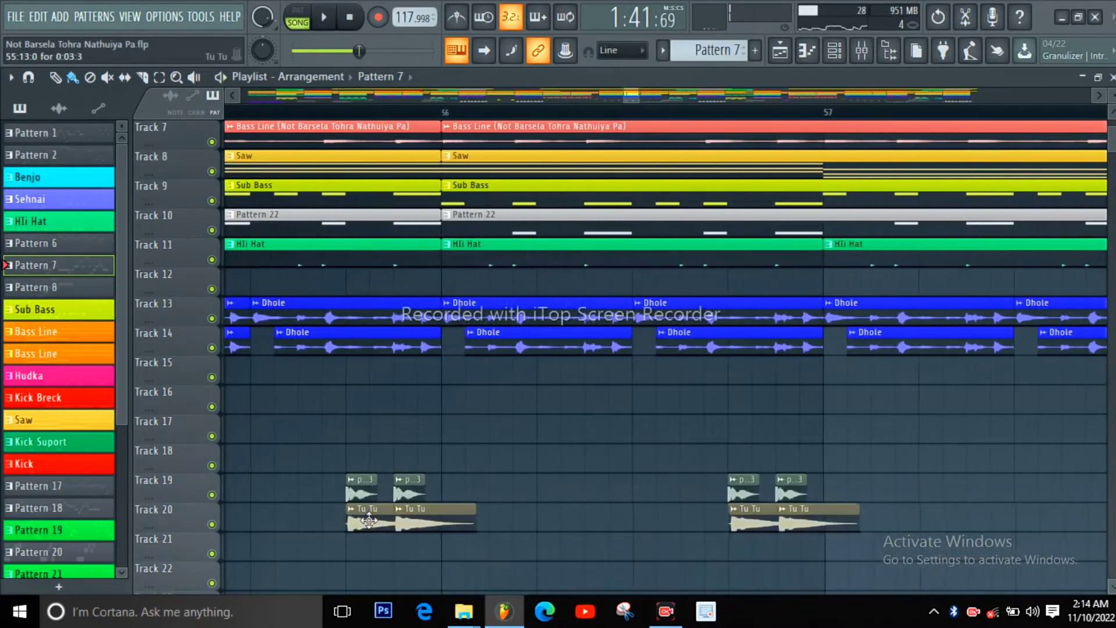
{"action": "double_click", "coordinate": [359, 523]}
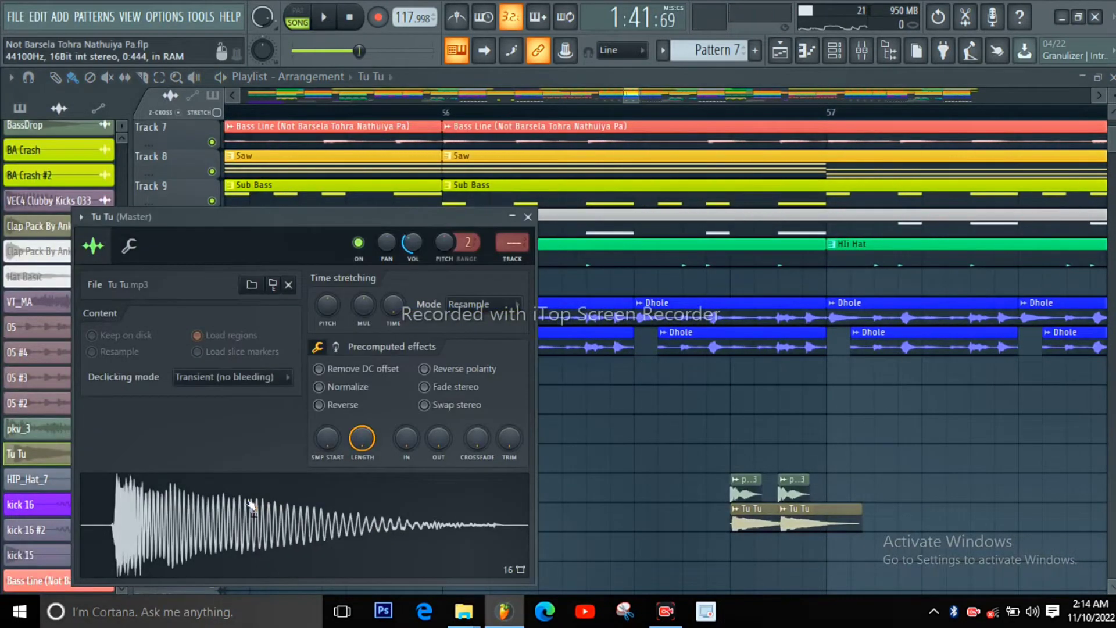
{"action": "key", "text": "Escape"}
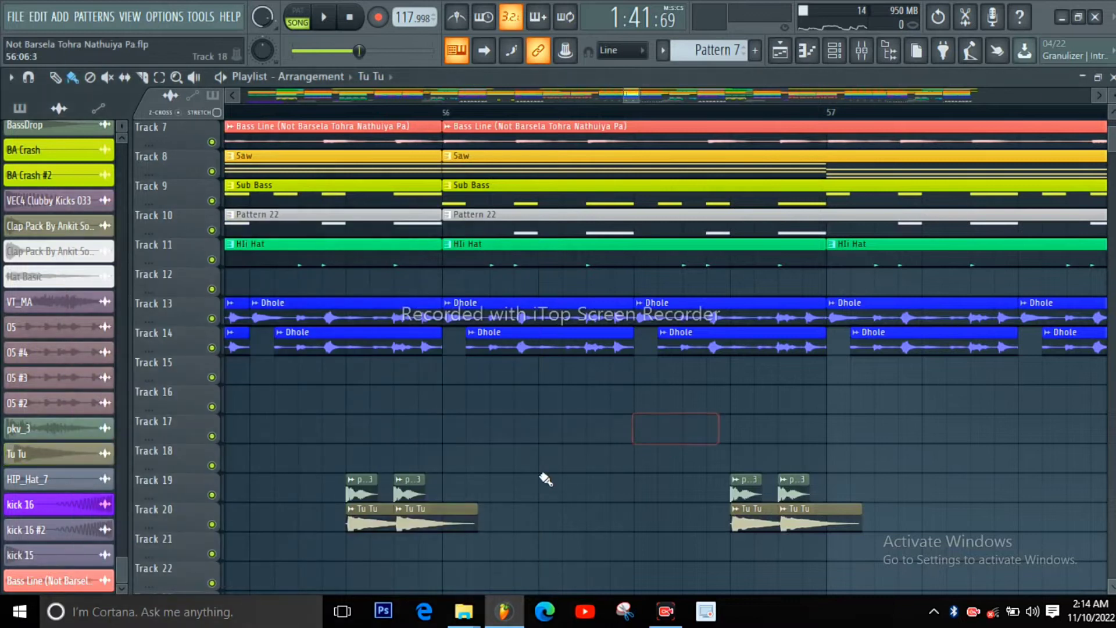
{"action": "double_click", "coordinate": [419, 480]}
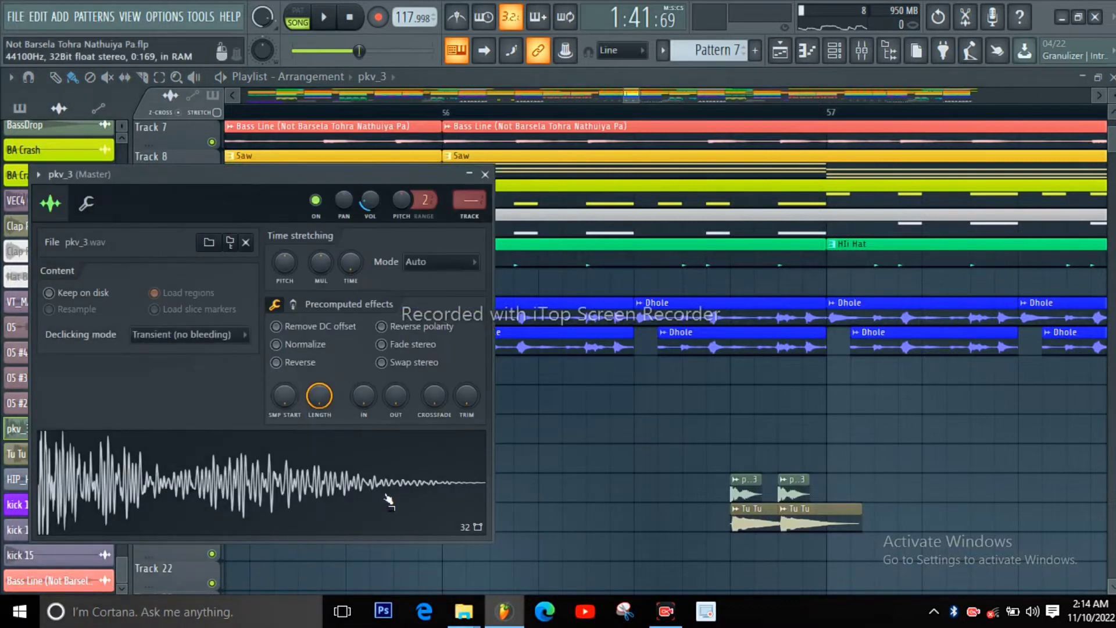
{"action": "key", "text": "Escape"}
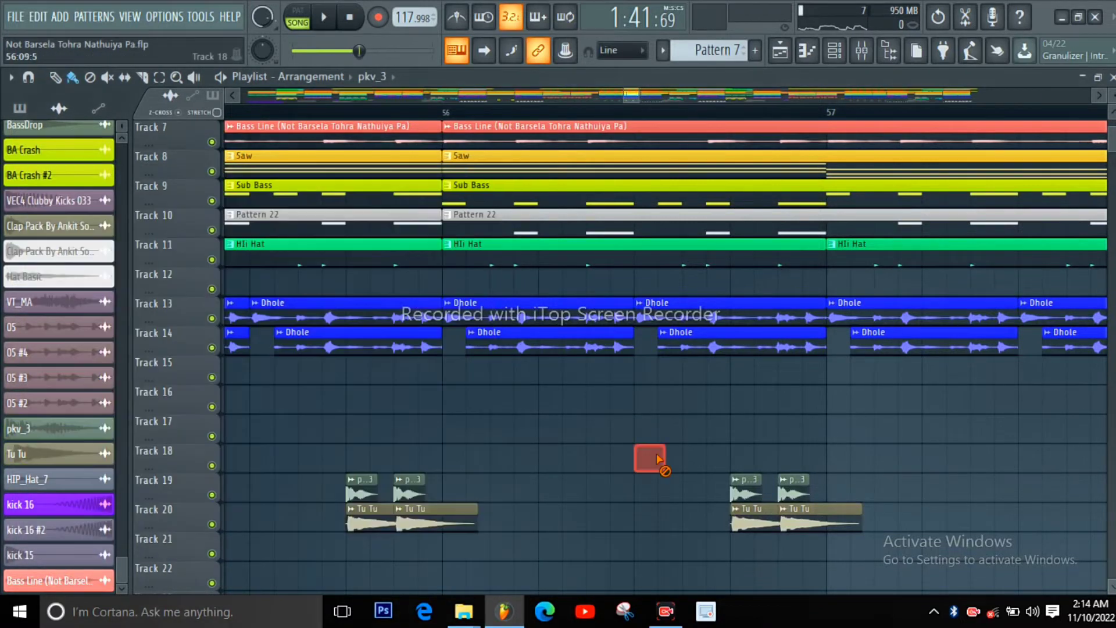
Play the full mix with the vocal through bars 60 and 61 up to bar 62.
{"action": "scroll", "coordinate": [507, 409], "scroll_direction": "down", "scroll_amount": 6}
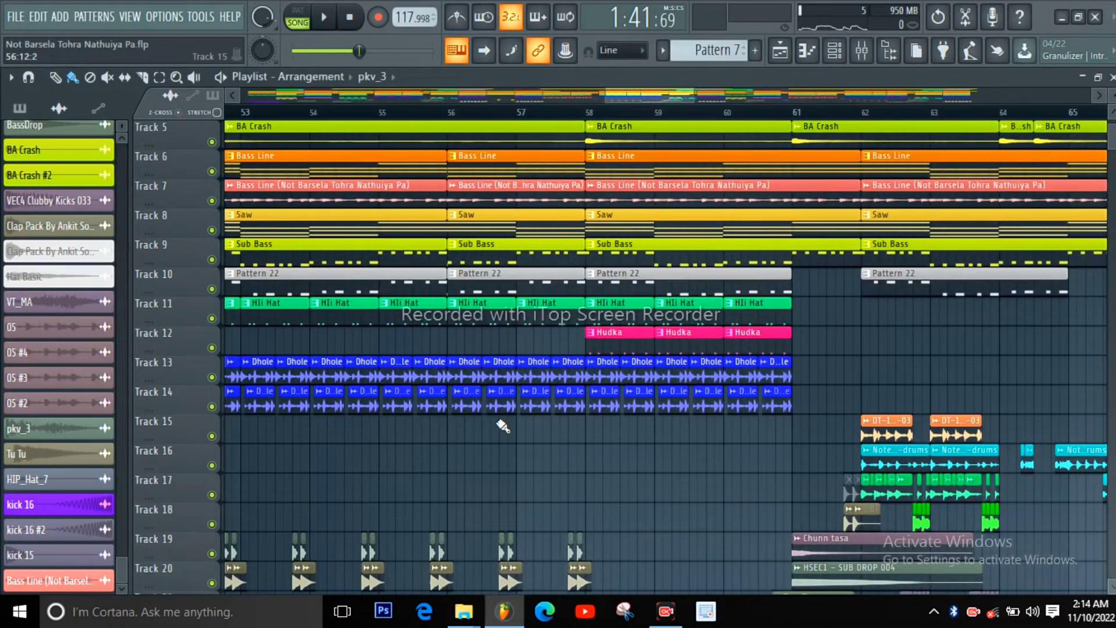
{"action": "scroll", "coordinate": [503, 427], "scroll_direction": "up", "scroll_amount": 4}
{"action": "scroll", "coordinate": [531, 262], "scroll_direction": "down", "scroll_amount": 6}
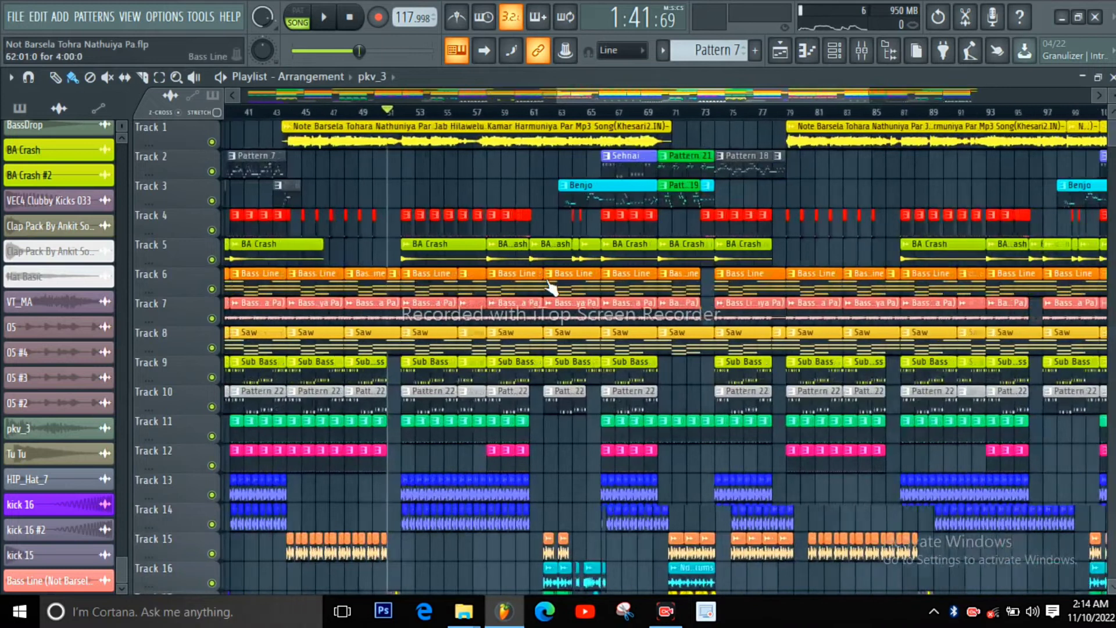
{"action": "scroll", "coordinate": [551, 287], "scroll_direction": "up", "scroll_amount": 3}
{"action": "left_click", "coordinate": [396, 112]}
{"action": "key", "text": "space"}
{"action": "scroll", "coordinate": [559, 282], "scroll_direction": "up", "scroll_amount": 3}
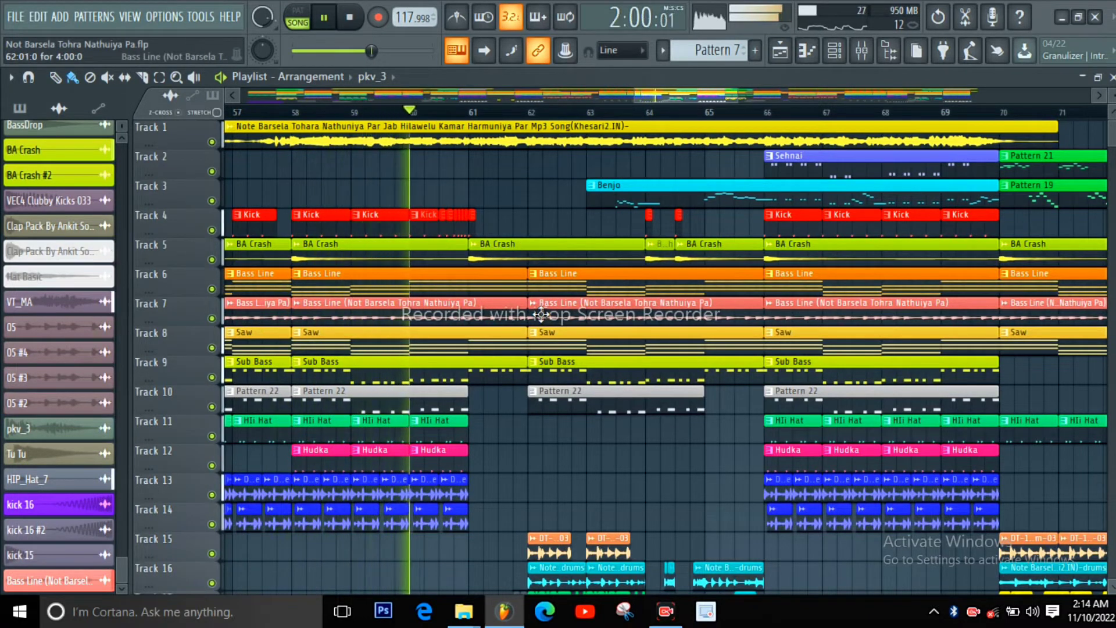
{"action": "scroll", "coordinate": [433, 281], "scroll_direction": "up", "scroll_amount": 5}
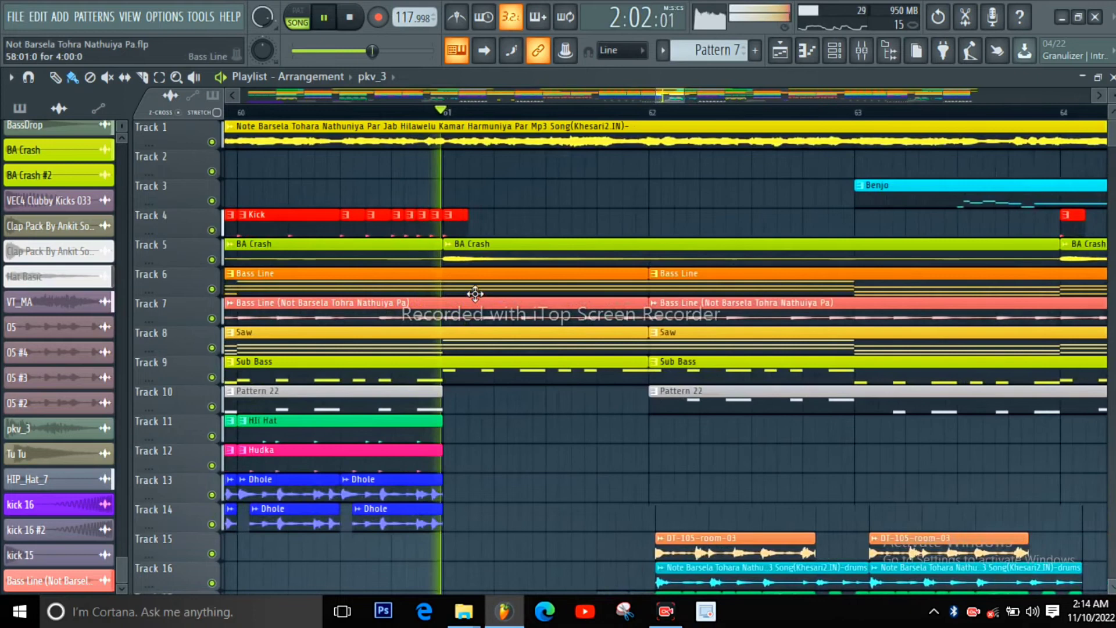
{"action": "scroll", "coordinate": [433, 281], "scroll_direction": "down", "scroll_amount": 5}
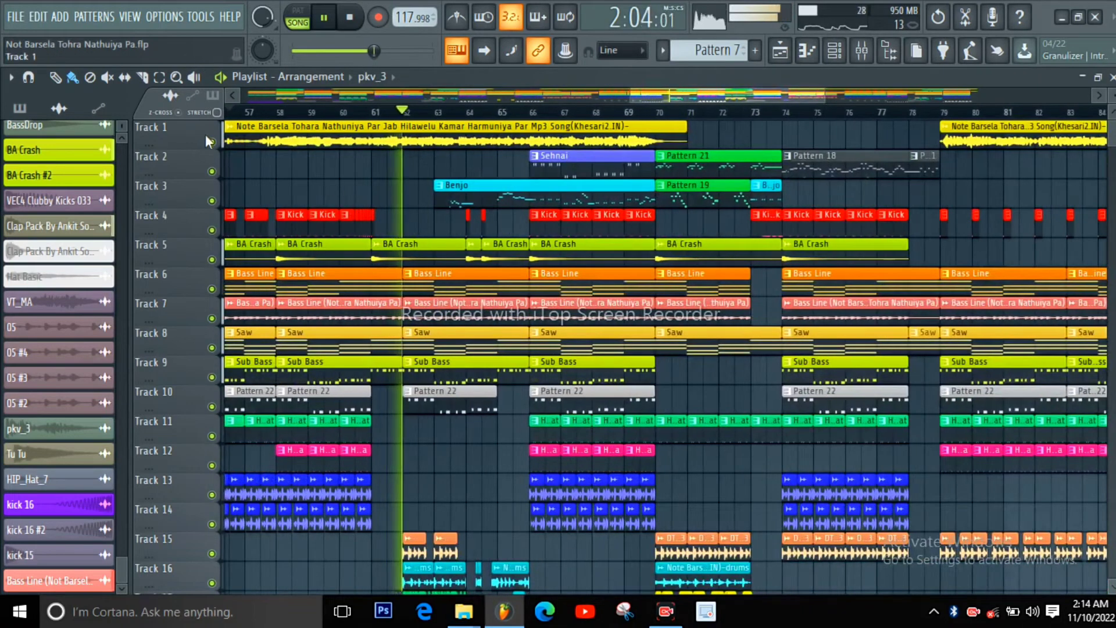
Mute the Track 1 vocal around bar 62 to hear the instrumental layers, and turn it back on during playback.
{"action": "left_click", "coordinate": [211, 142]}
{"action": "scroll", "coordinate": [251, 175], "scroll_direction": "down", "scroll_amount": 3}
{"action": "scroll", "coordinate": [331, 265], "scroll_direction": "down", "scroll_amount": 2}
{"action": "scroll", "coordinate": [320, 266], "scroll_direction": "up", "scroll_amount": 3}
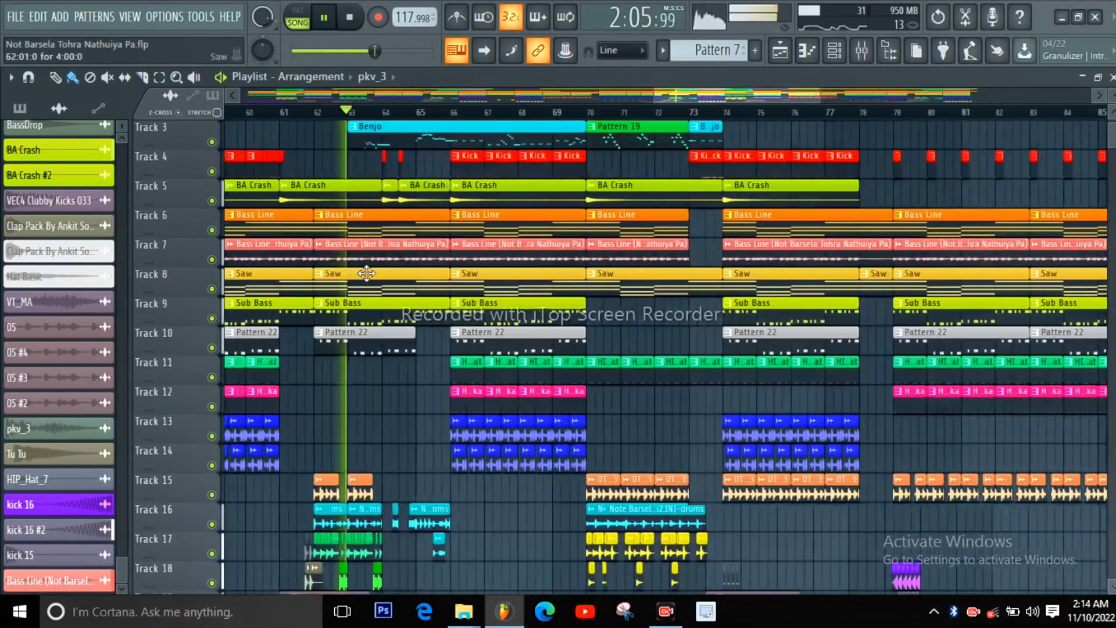
{"action": "scroll", "coordinate": [366, 273], "scroll_direction": "up", "scroll_amount": 3}
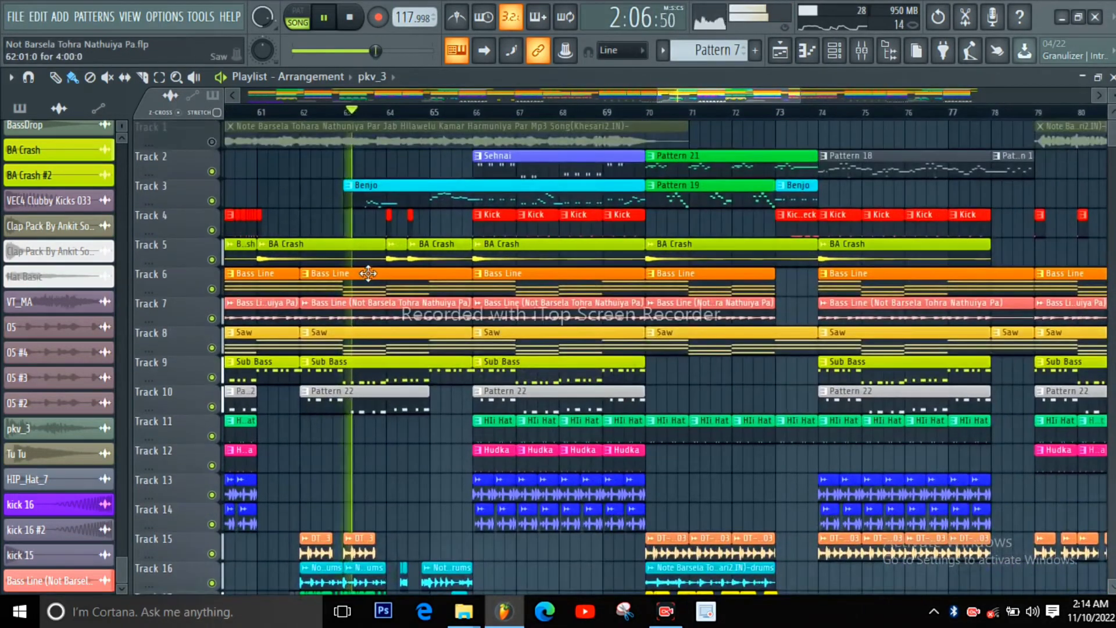
{"action": "left_click", "coordinate": [211, 141]}
{"action": "scroll", "coordinate": [322, 191], "scroll_direction": "down", "scroll_amount": 4}
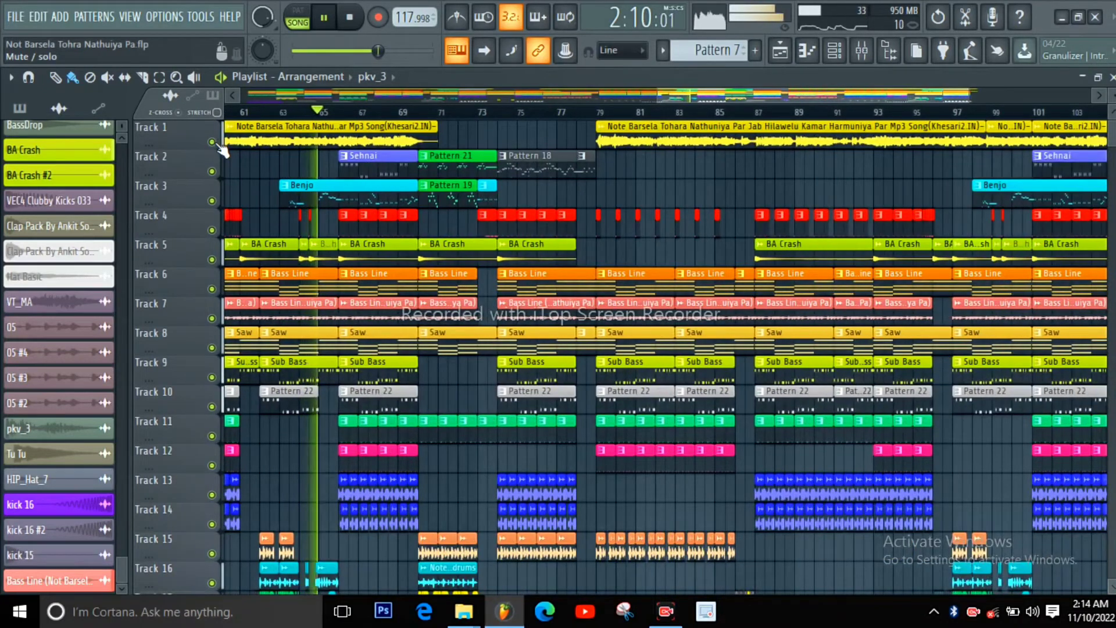
{"action": "scroll", "coordinate": [221, 150], "scroll_direction": "up", "scroll_amount": 2}
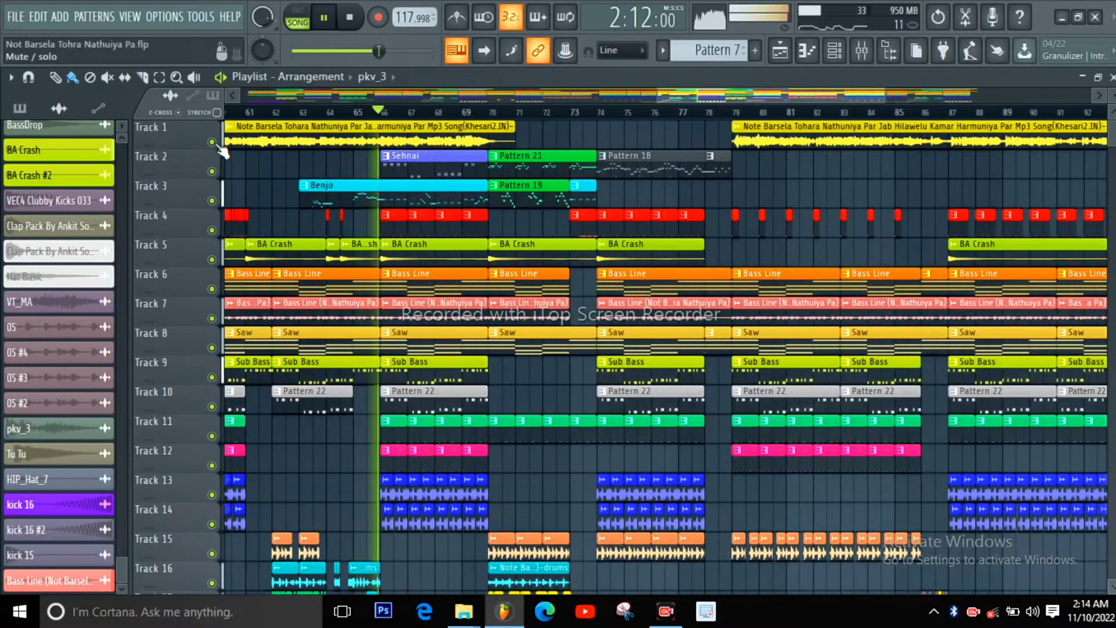
Mute the Track 1 vocal near bar 66, play the Sehnai and Benjo section past bar 70, and stop playback.
{"action": "left_click", "coordinate": [213, 143]}
{"action": "scroll", "coordinate": [409, 280], "scroll_direction": "up", "scroll_amount": 4}
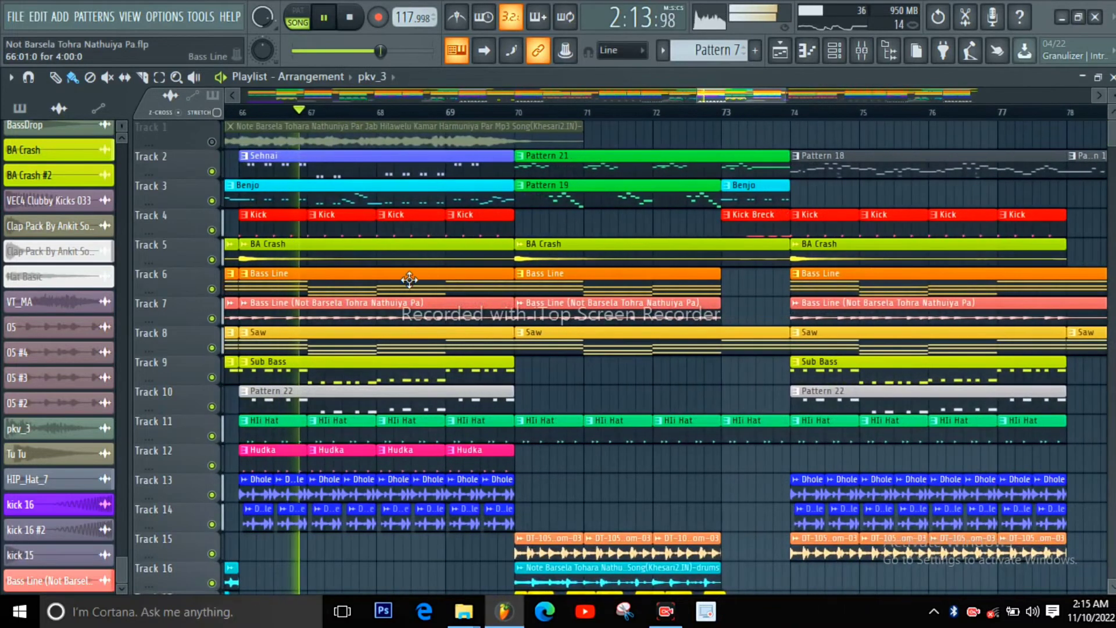
{"action": "scroll", "coordinate": [363, 298], "scroll_direction": "up", "scroll_amount": 2}
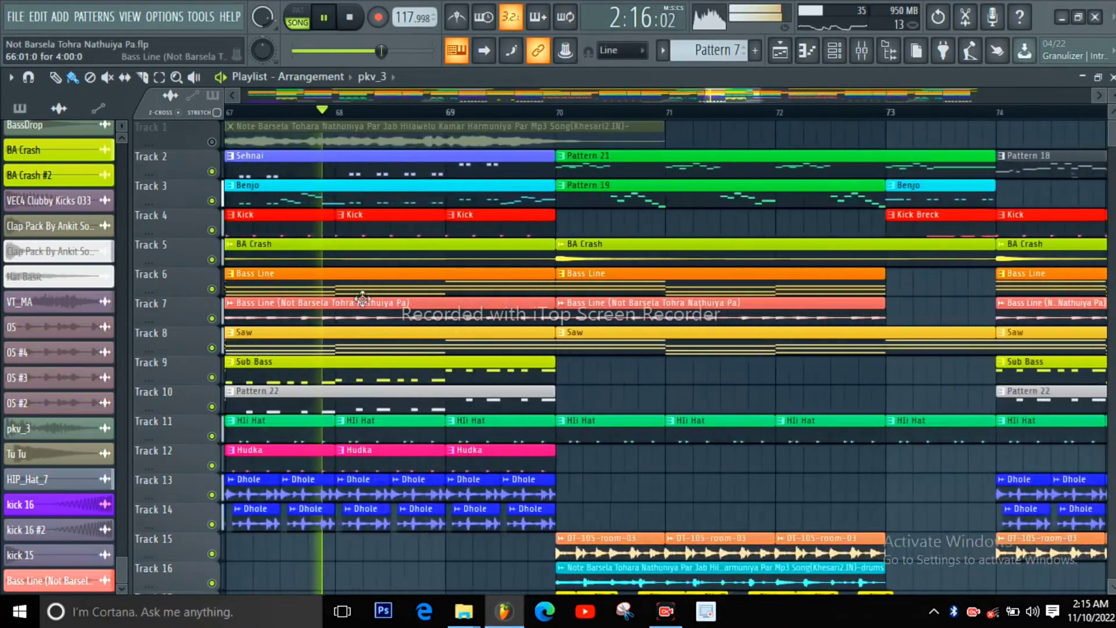
{"action": "scroll", "coordinate": [363, 299], "scroll_direction": "up", "scroll_amount": 2}
{"action": "scroll", "coordinate": [286, 278], "scroll_direction": "down", "scroll_amount": 2}
{"action": "scroll", "coordinate": [274, 282], "scroll_direction": "down", "scroll_amount": 2}
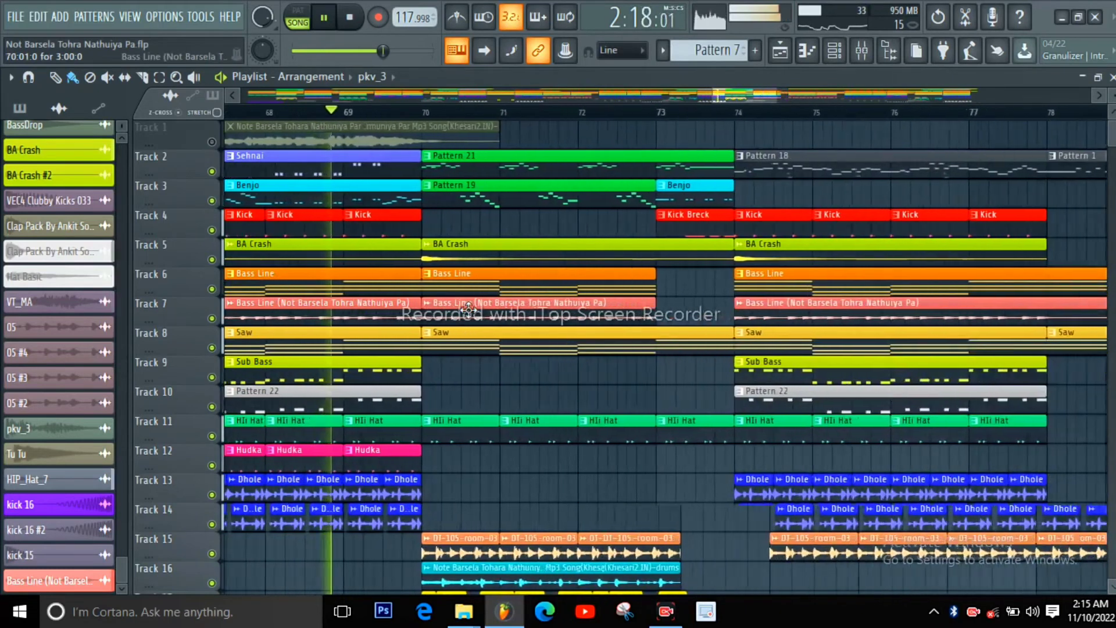
{"action": "scroll", "coordinate": [416, 303], "scroll_direction": "down", "scroll_amount": 1}
{"action": "scroll", "coordinate": [372, 311], "scroll_direction": "up", "scroll_amount": 3}
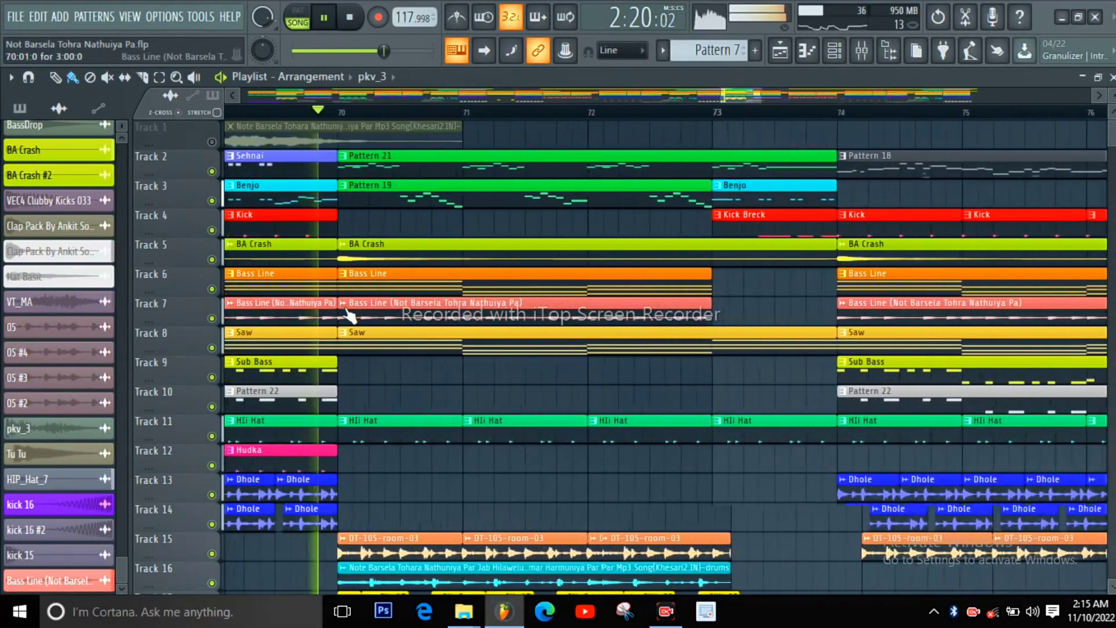
{"action": "scroll", "coordinate": [343, 311], "scroll_direction": "down", "scroll_amount": 1}
{"action": "scroll", "coordinate": [343, 311], "scroll_direction": "down", "scroll_amount": 3}
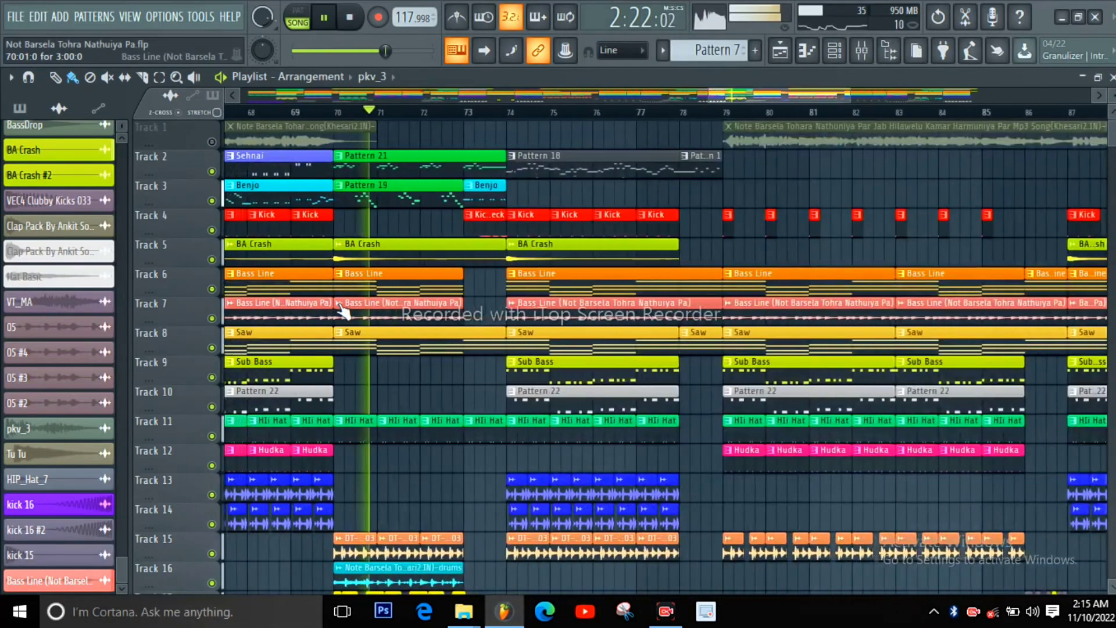
{"action": "key", "text": "space"}
Play the Pattern 21 and Pattern 19 section from bar 69 through bar 73 with the vocal muted.
{"action": "scroll", "coordinate": [384, 314], "scroll_direction": "down", "scroll_amount": 5}
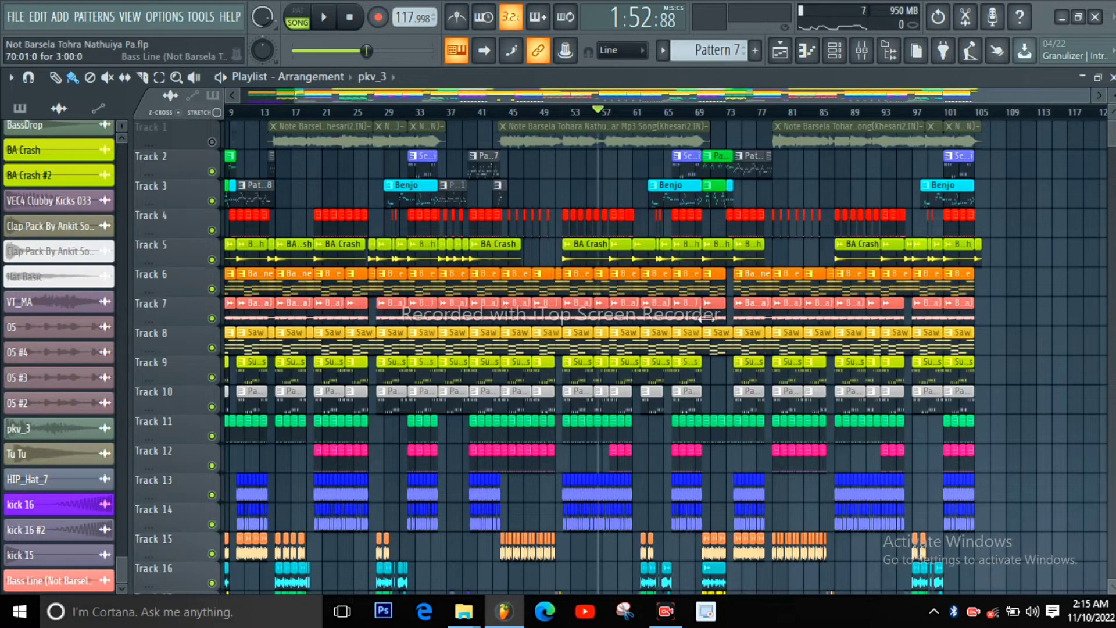
{"action": "scroll", "coordinate": [810, 353], "scroll_direction": "up", "scroll_amount": 5}
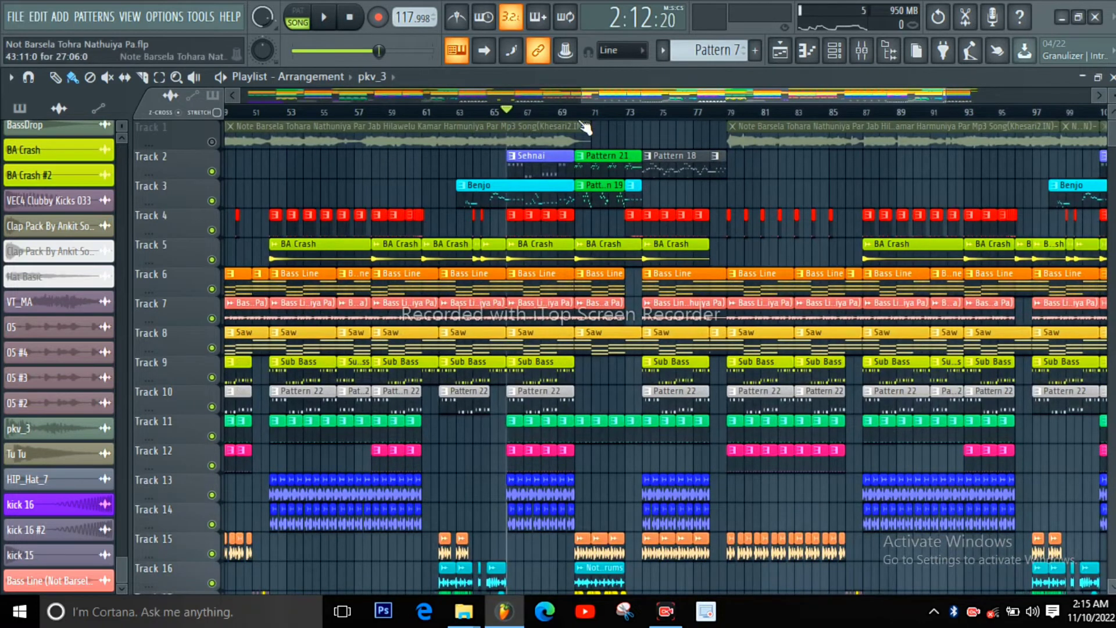
{"action": "scroll", "coordinate": [646, 296], "scroll_direction": "up", "scroll_amount": 4}
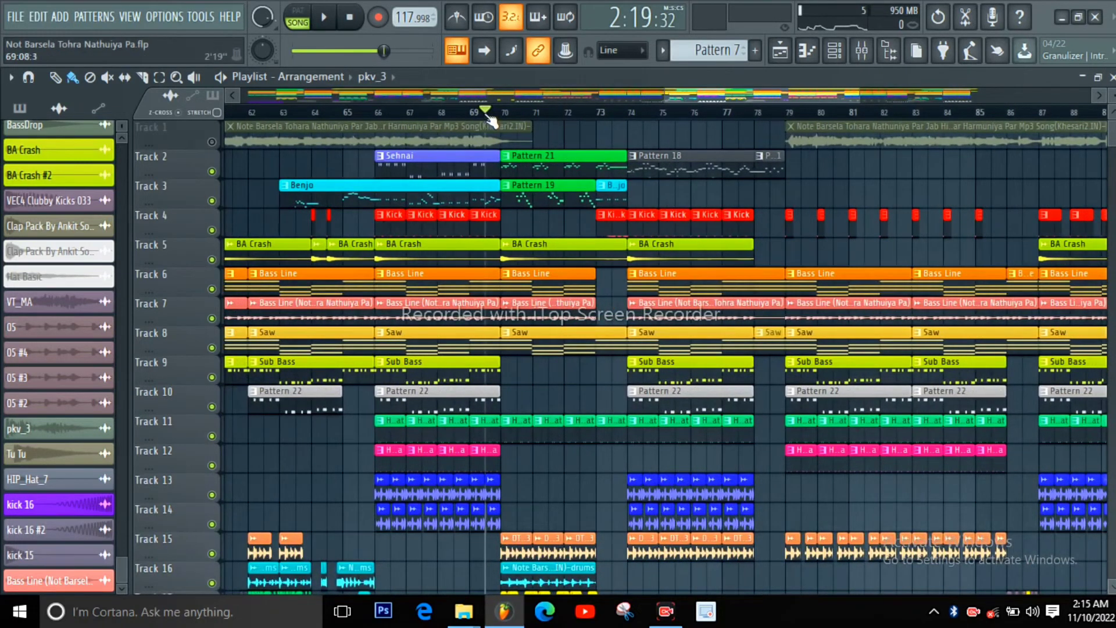
{"action": "scroll", "coordinate": [593, 329], "scroll_direction": "up", "scroll_amount": 4}
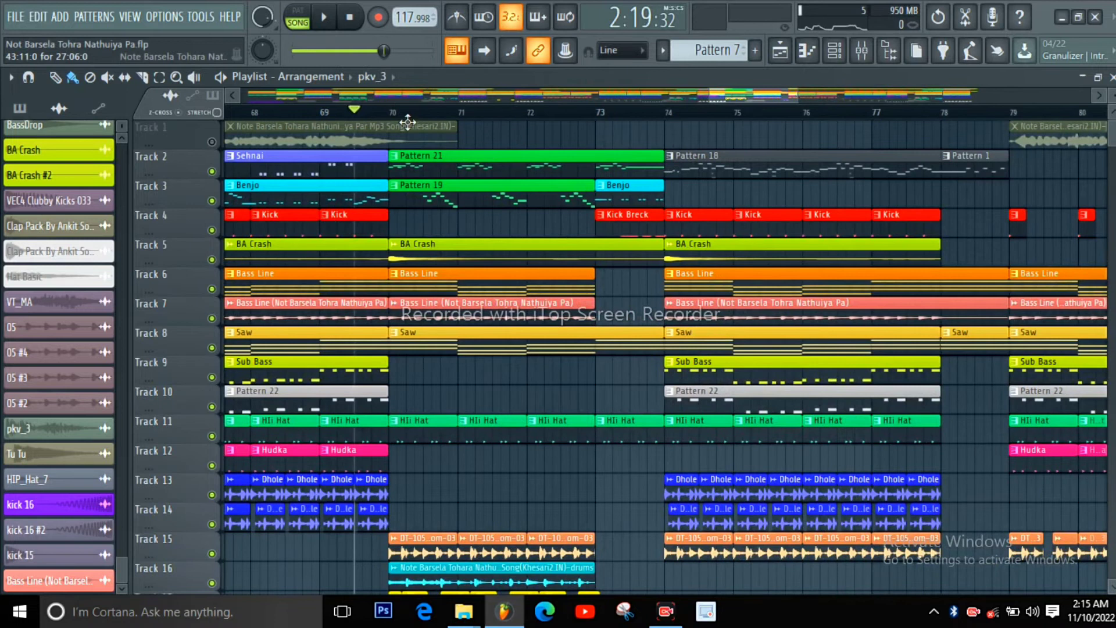
{"action": "key", "text": "space"}
{"action": "scroll", "coordinate": [407, 136], "scroll_direction": "down", "scroll_amount": 3}
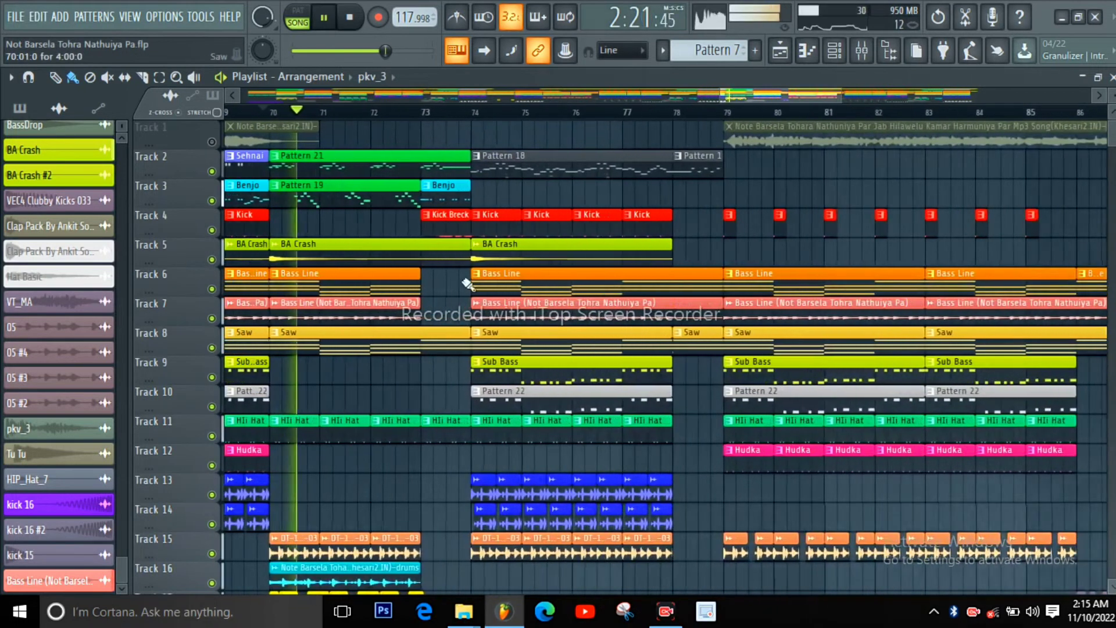
{"action": "scroll", "coordinate": [483, 366], "scroll_direction": "up", "scroll_amount": 6}
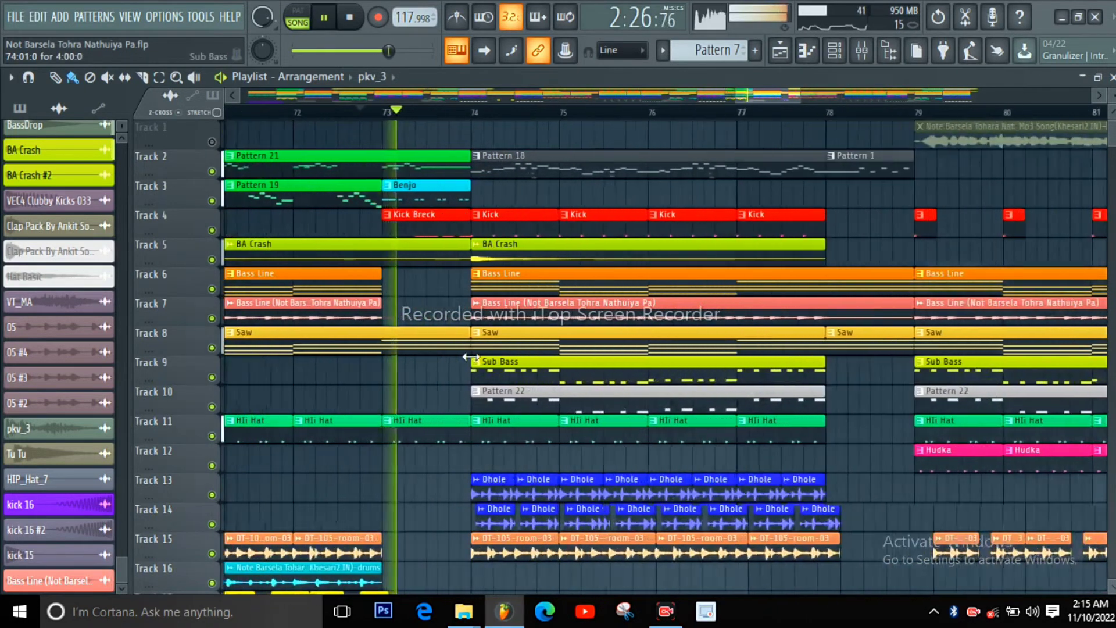
{"action": "scroll", "coordinate": [410, 336], "scroll_direction": "down", "scroll_amount": 10}
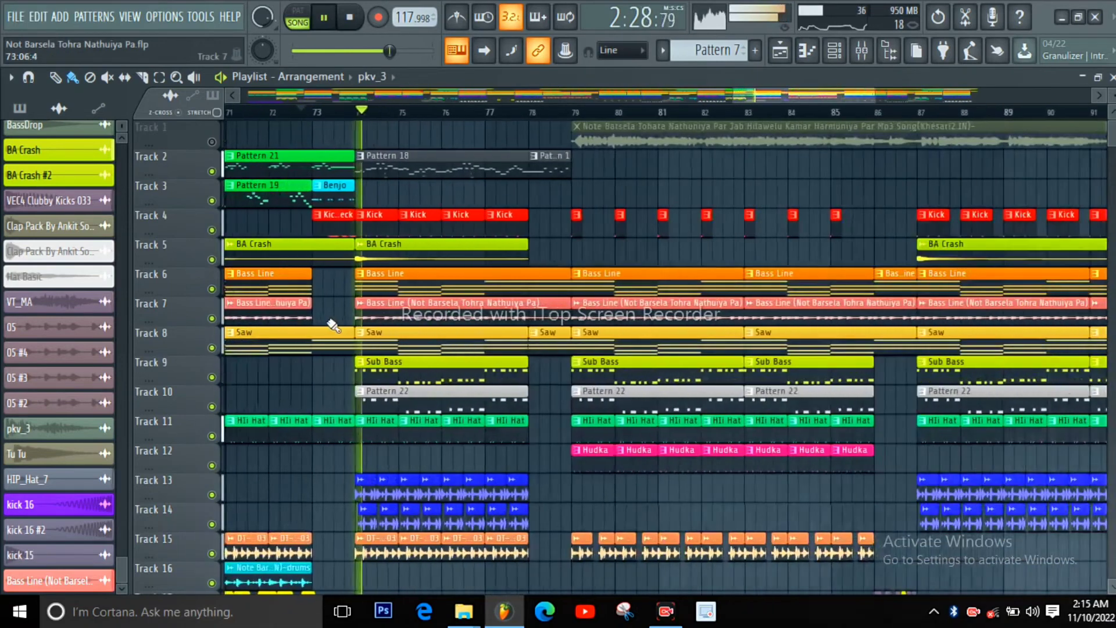
Continue playback through the Kick, Dhole and Pattern 18 section from bar 74 up to bar 79.
{"action": "scroll", "coordinate": [410, 336], "scroll_direction": "up", "scroll_amount": 2}
{"action": "scroll", "coordinate": [416, 337], "scroll_direction": "down", "scroll_amount": 6}
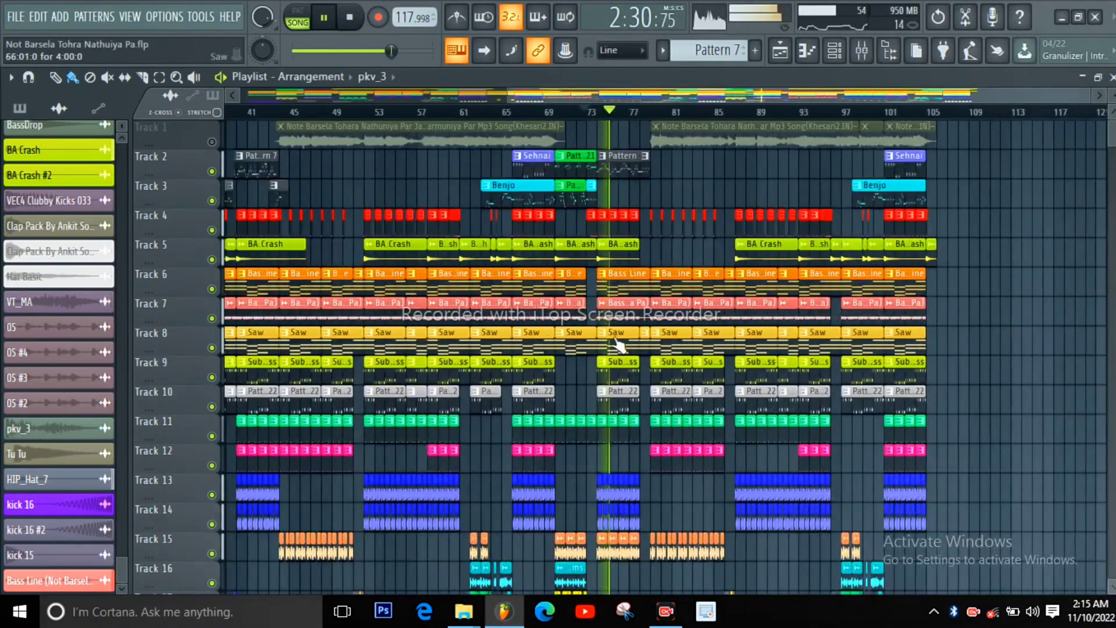
{"action": "scroll", "coordinate": [698, 350], "scroll_direction": "up", "scroll_amount": 3}
{"action": "scroll", "coordinate": [746, 353], "scroll_direction": "up", "scroll_amount": 3}
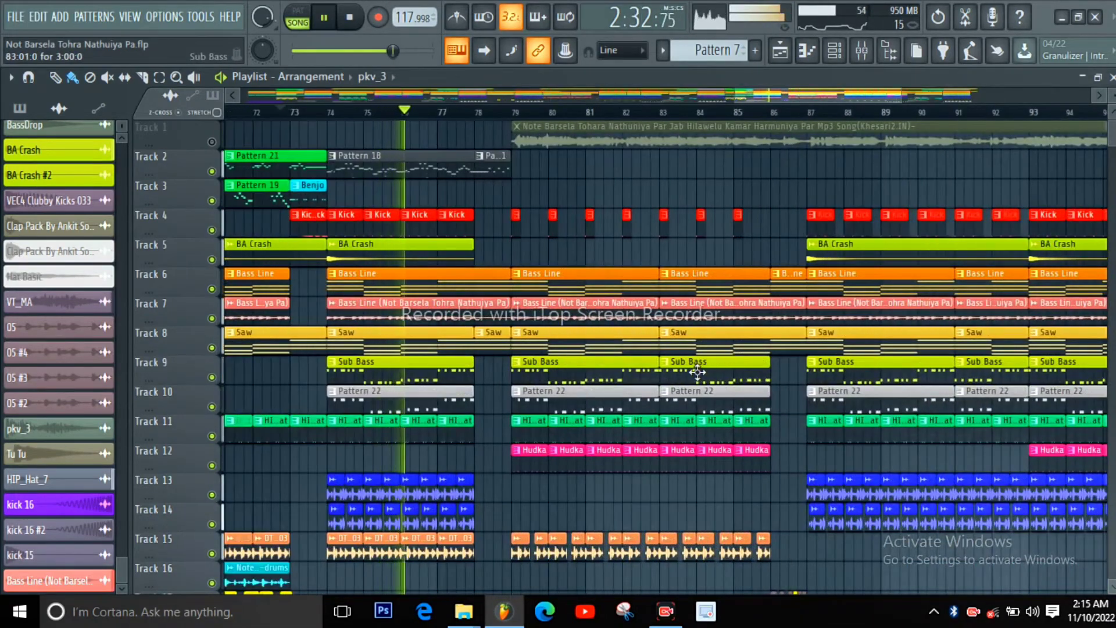
{"action": "scroll", "coordinate": [500, 227], "scroll_direction": "up", "scroll_amount": 2}
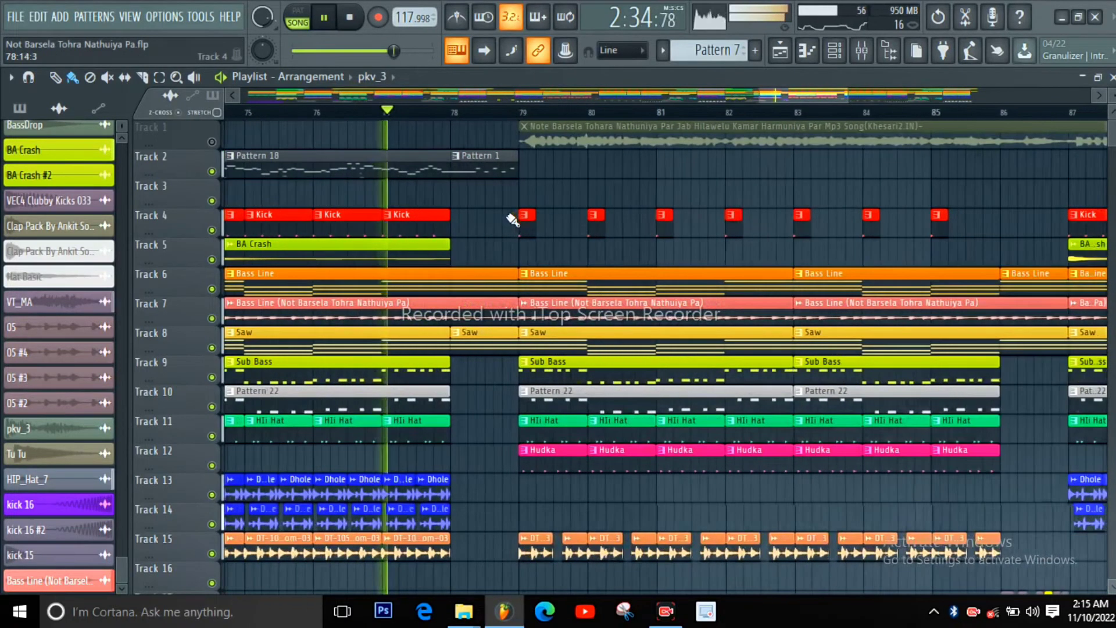
{"action": "scroll", "coordinate": [542, 261], "scroll_direction": "up", "scroll_amount": 2}
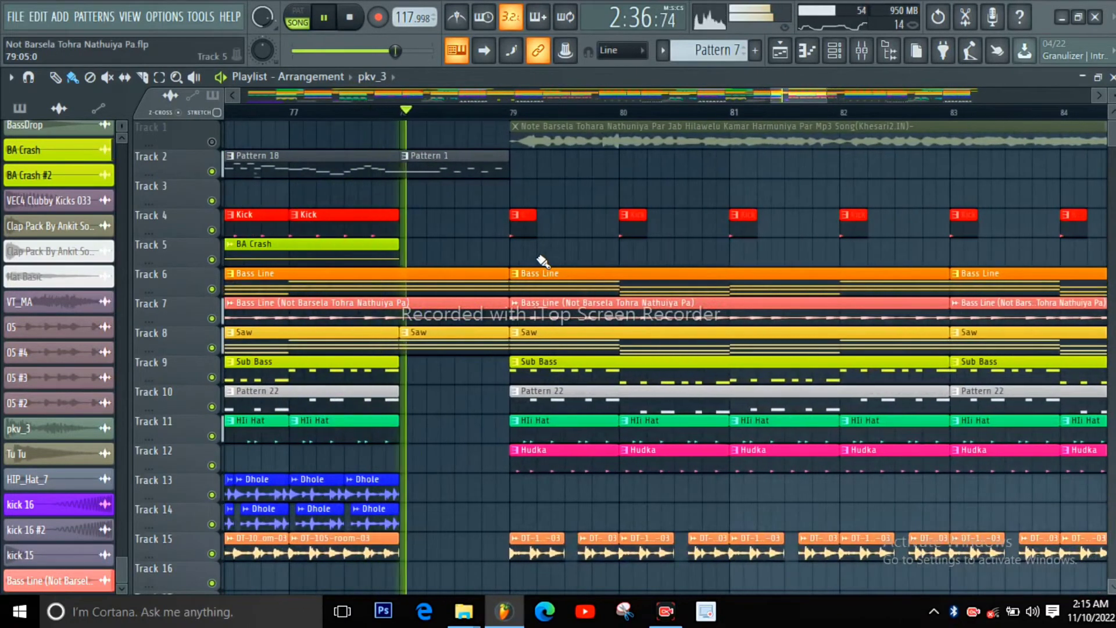
{"action": "scroll", "coordinate": [499, 268], "scroll_direction": "down", "scroll_amount": 7}
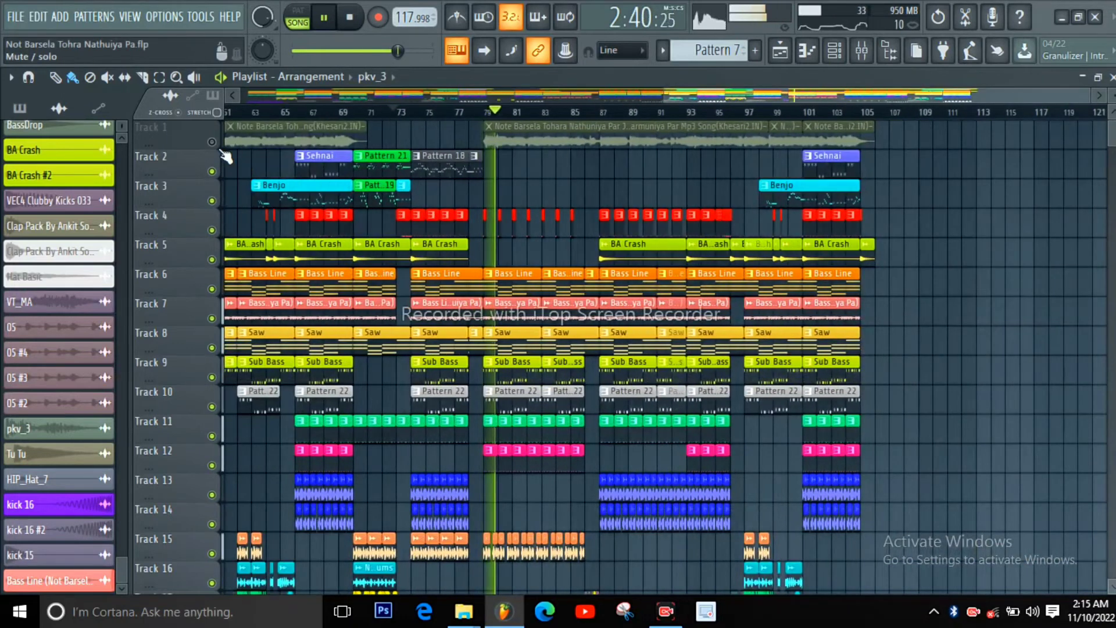
Turn the Track 1 vocal back on near bar 79, then skip ahead to bar 85 and play into bar 87.
{"action": "left_click", "coordinate": [212, 143]}
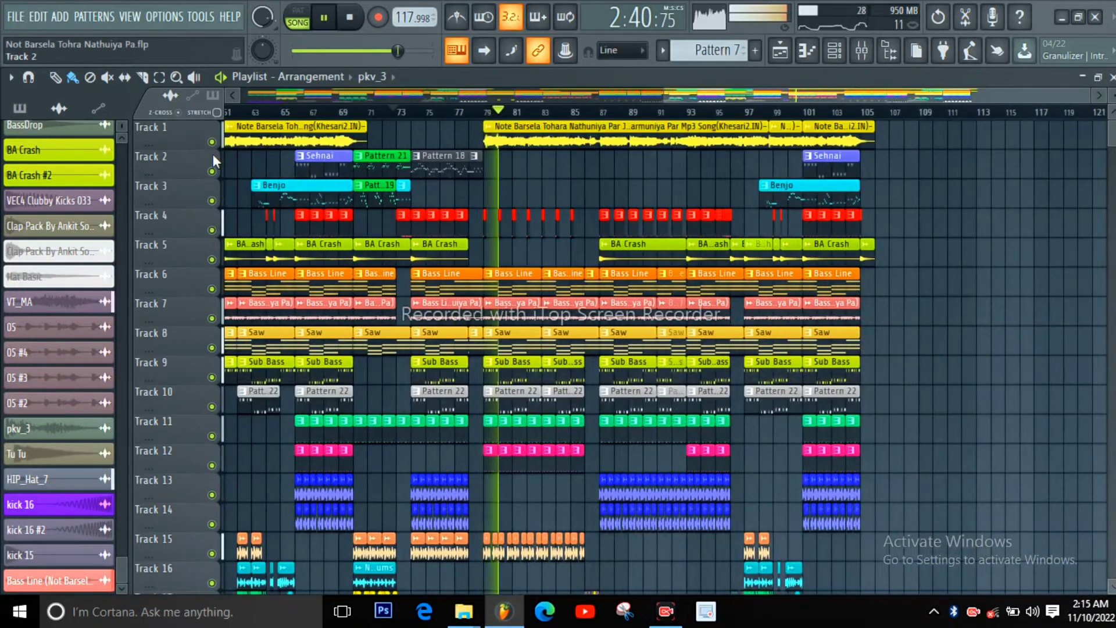
{"action": "scroll", "coordinate": [810, 316], "scroll_direction": "down", "scroll_amount": 2}
{"action": "scroll", "coordinate": [993, 320], "scroll_direction": "up", "scroll_amount": 3}
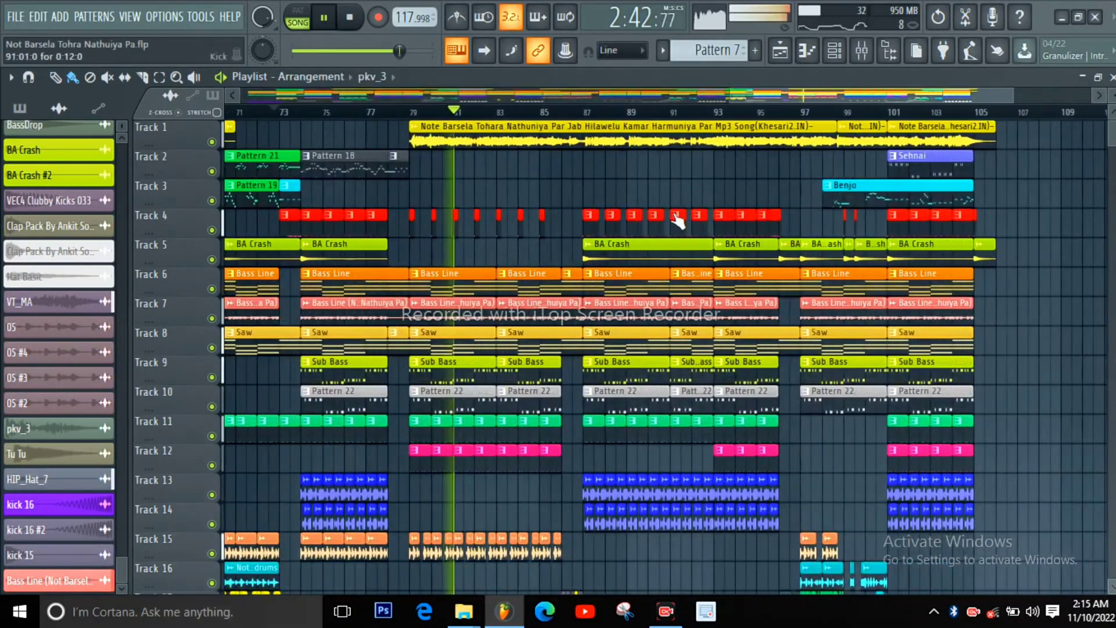
{"action": "left_click", "coordinate": [550, 113]}
{"action": "scroll", "coordinate": [552, 203], "scroll_direction": "up", "scroll_amount": 4}
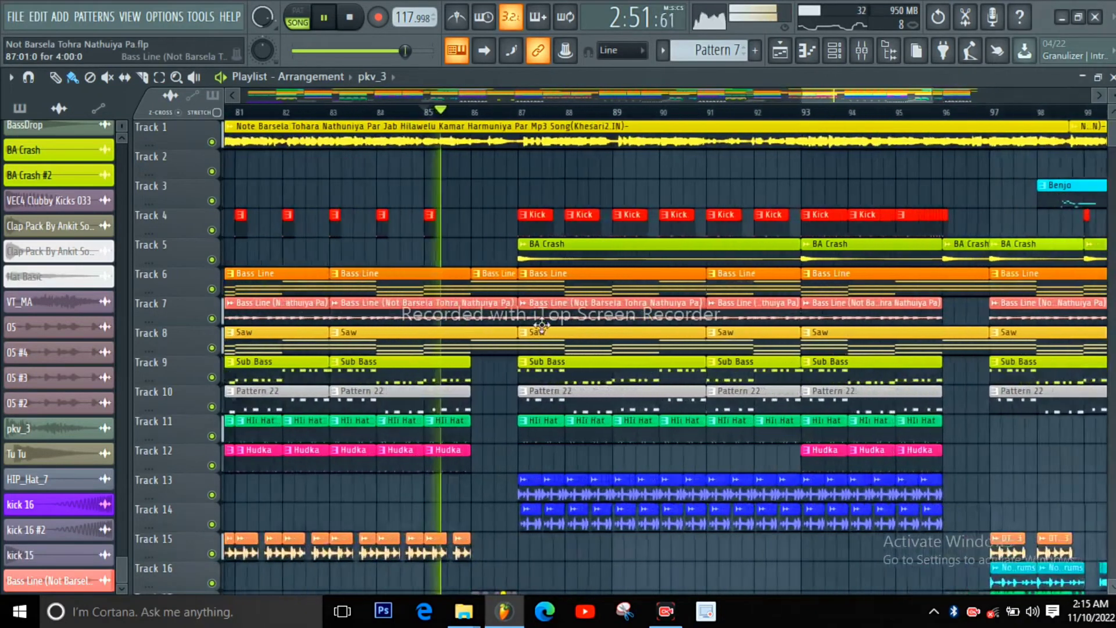
{"action": "scroll", "coordinate": [407, 244], "scroll_direction": "down", "scroll_amount": 3}
{"action": "scroll", "coordinate": [326, 221], "scroll_direction": "up", "scroll_amount": 3}
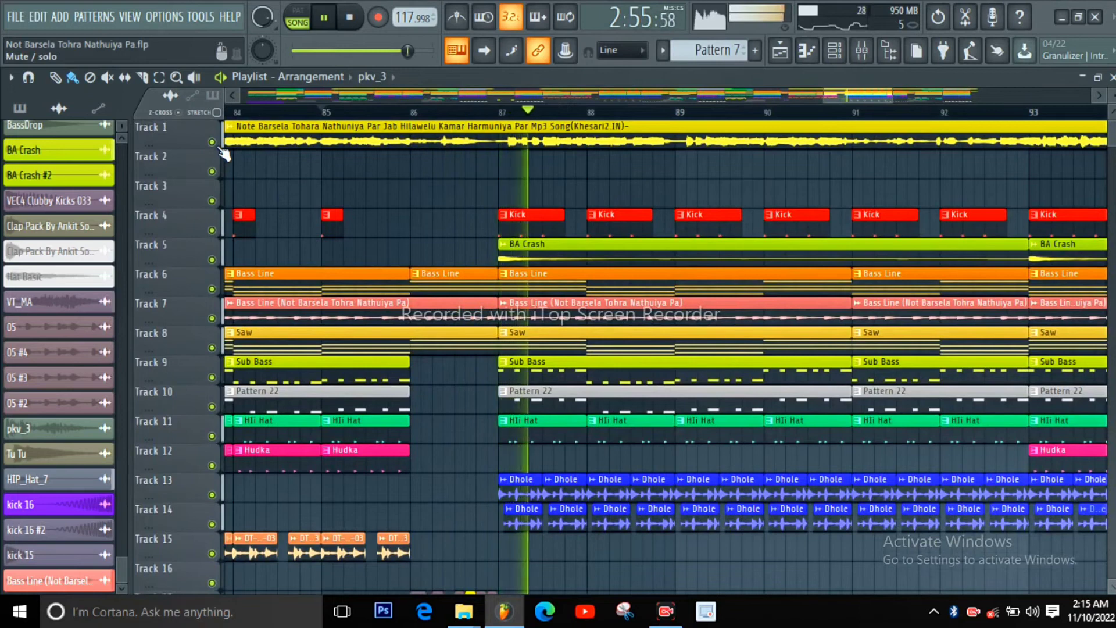
Mute the Track 1 vocal near bar 87 to hear the instrumental layers, and stop playback near bar 95.
{"action": "left_click", "coordinate": [211, 142]}
{"action": "scroll", "coordinate": [645, 250], "scroll_direction": "down", "scroll_amount": 5}
{"action": "key", "text": "space"}
{"action": "scroll", "coordinate": [646, 250], "scroll_direction": "up", "scroll_amount": 3}
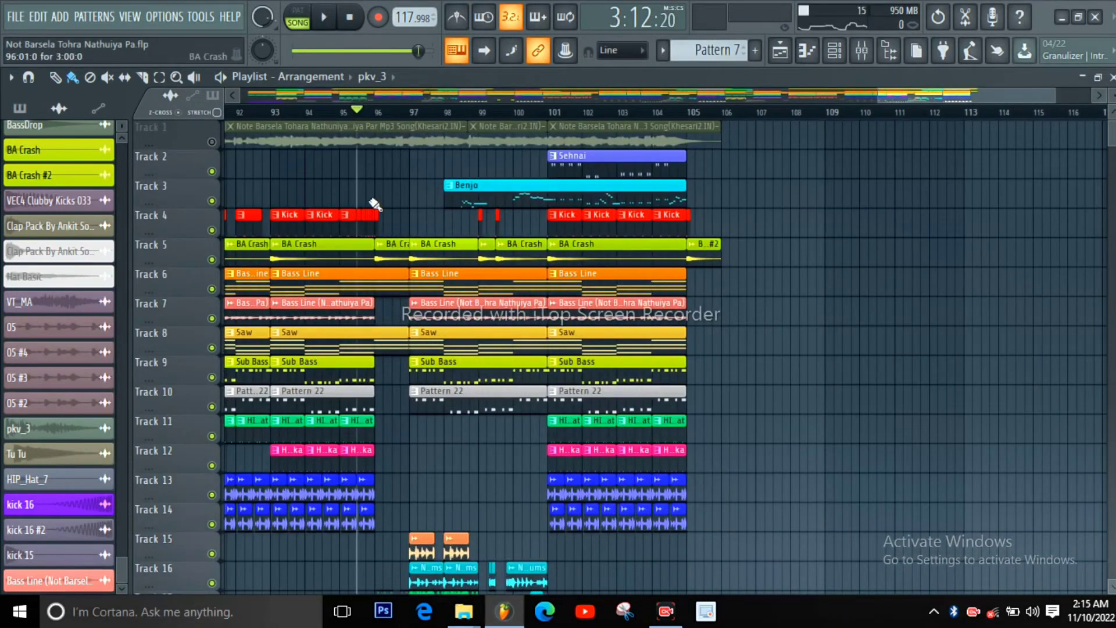
{"action": "scroll", "coordinate": [387, 262], "scroll_direction": "up", "scroll_amount": 3}
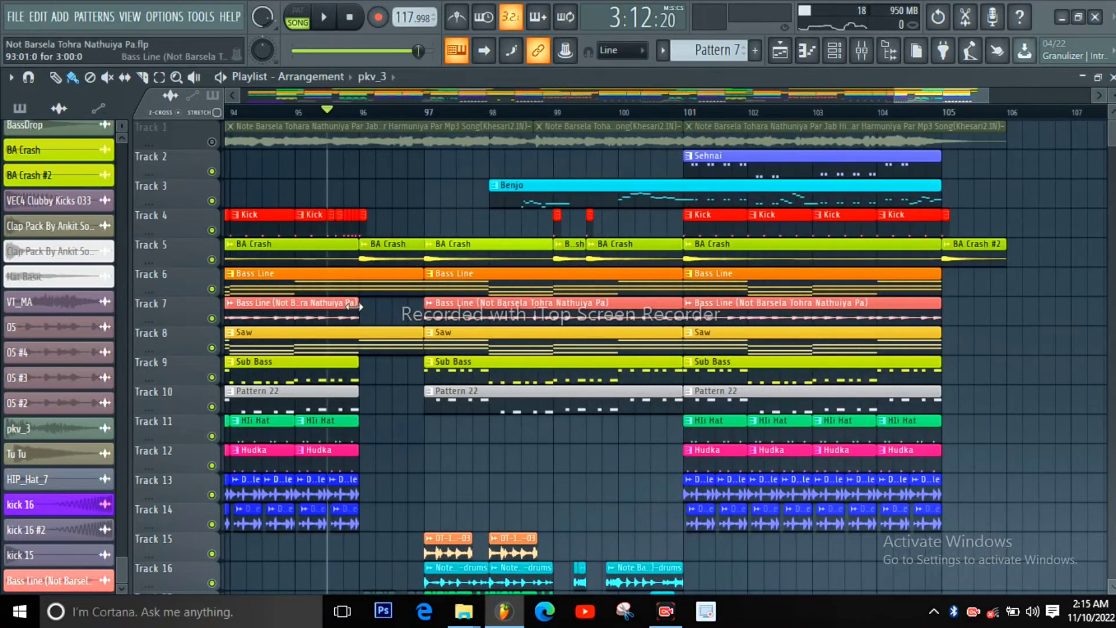
Start playback at bar 97 and turn the Track 1 vocal back on to hear the Benjo entry.
{"action": "scroll", "coordinate": [353, 306], "scroll_direction": "down", "scroll_amount": 6}
{"action": "scroll", "coordinate": [388, 321], "scroll_direction": "up", "scroll_amount": 4}
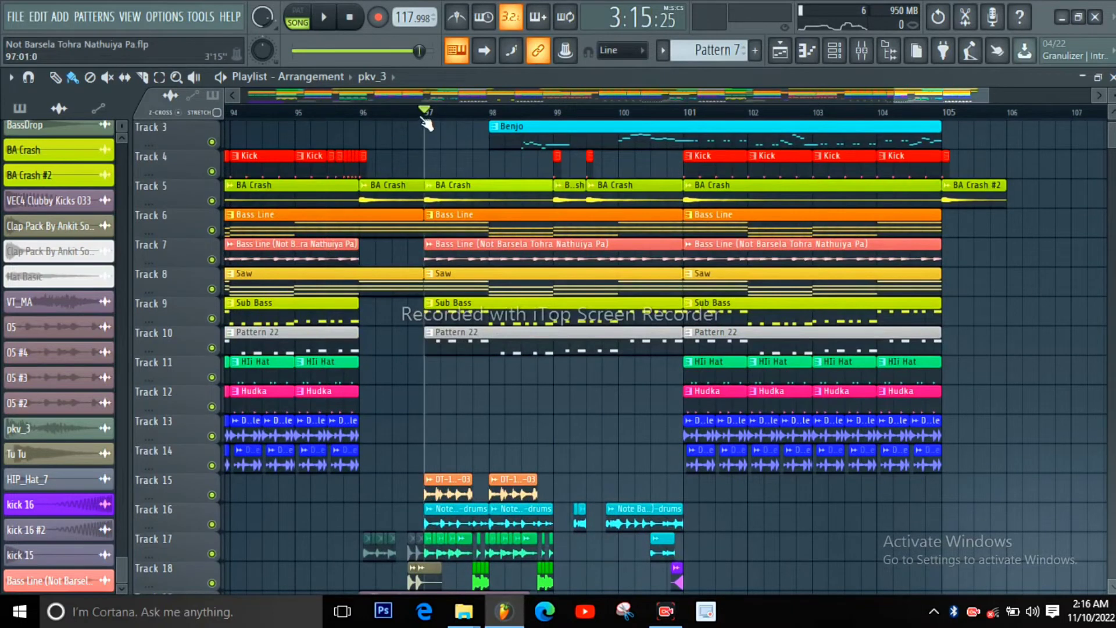
{"action": "scroll", "coordinate": [428, 124], "scroll_direction": "up", "scroll_amount": 2}
{"action": "key", "text": "space"}
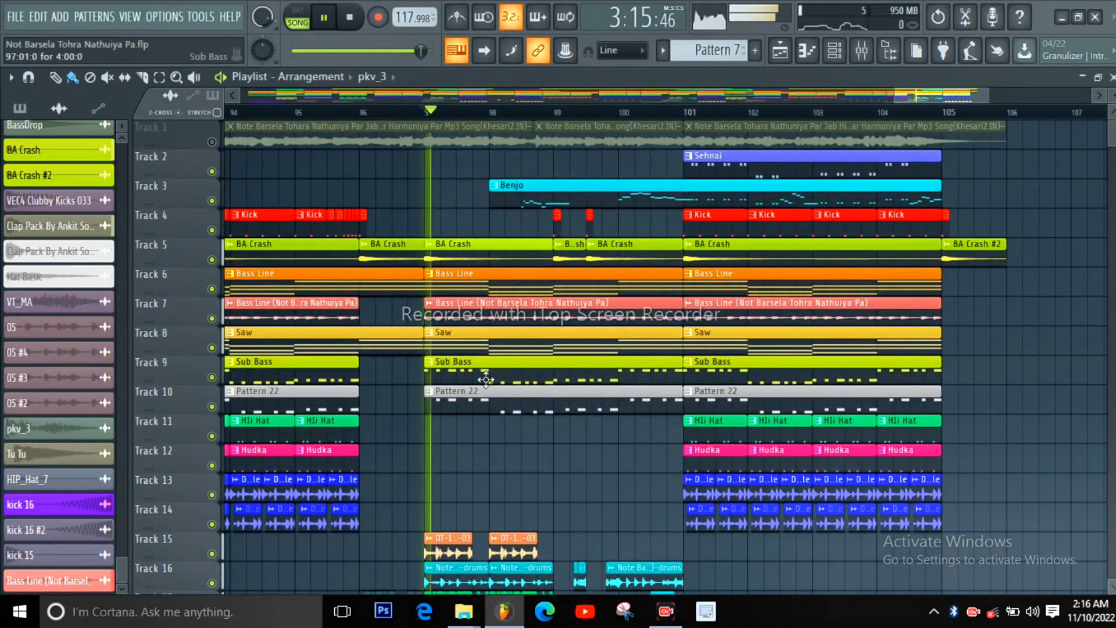
{"action": "left_click", "coordinate": [212, 142]}
{"action": "scroll", "coordinate": [214, 159], "scroll_direction": "down", "scroll_amount": 3}
{"action": "scroll", "coordinate": [452, 287], "scroll_direction": "up", "scroll_amount": 3}
{"action": "scroll", "coordinate": [501, 216], "scroll_direction": "down", "scroll_amount": 2}
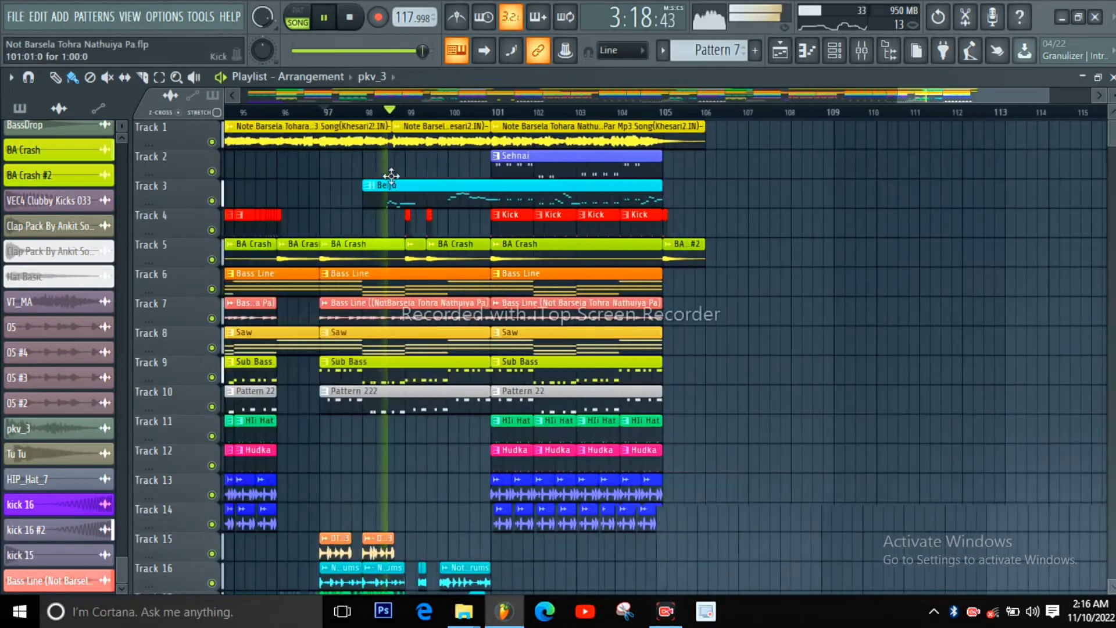
Jump playback back to bar 96 and replay the vocal, drums and Benjo through bar 98.
{"action": "left_click", "coordinate": [296, 125]}
{"action": "left_click", "coordinate": [296, 113]}
{"action": "scroll", "coordinate": [316, 244], "scroll_direction": "up", "scroll_amount": 4}
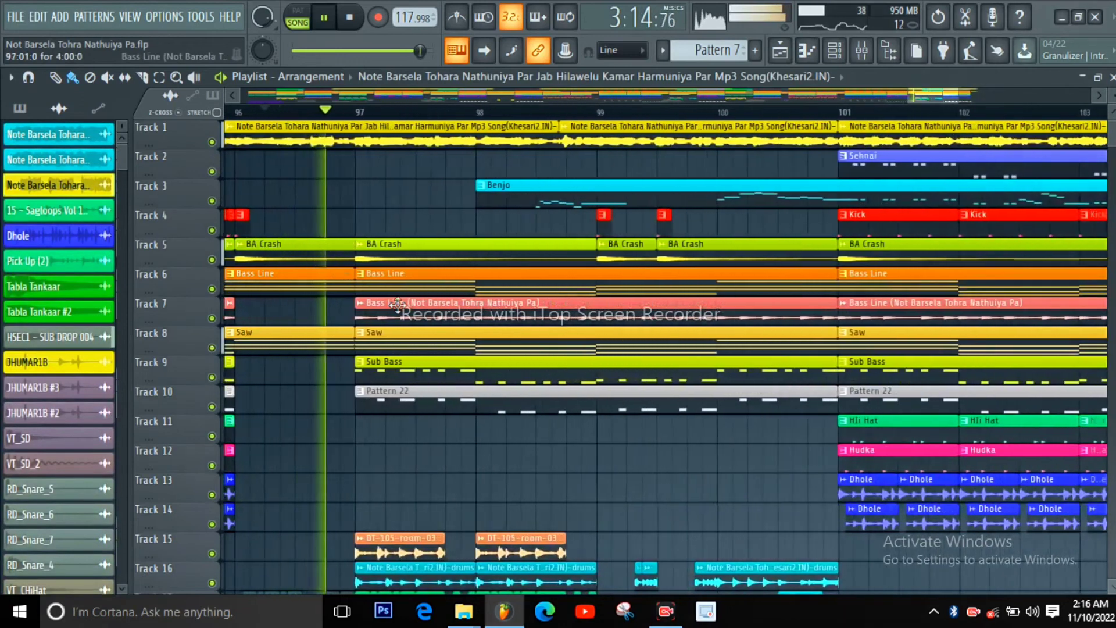
{"action": "scroll", "coordinate": [398, 305], "scroll_direction": "up", "scroll_amount": 1}
{"action": "scroll", "coordinate": [355, 313], "scroll_direction": "down", "scroll_amount": 2}
{"action": "scroll", "coordinate": [437, 342], "scroll_direction": "down", "scroll_amount": 2}
{"action": "scroll", "coordinate": [437, 342], "scroll_direction": "up", "scroll_amount": 2}
{"action": "scroll", "coordinate": [435, 347], "scroll_direction": "down", "scroll_amount": 3}
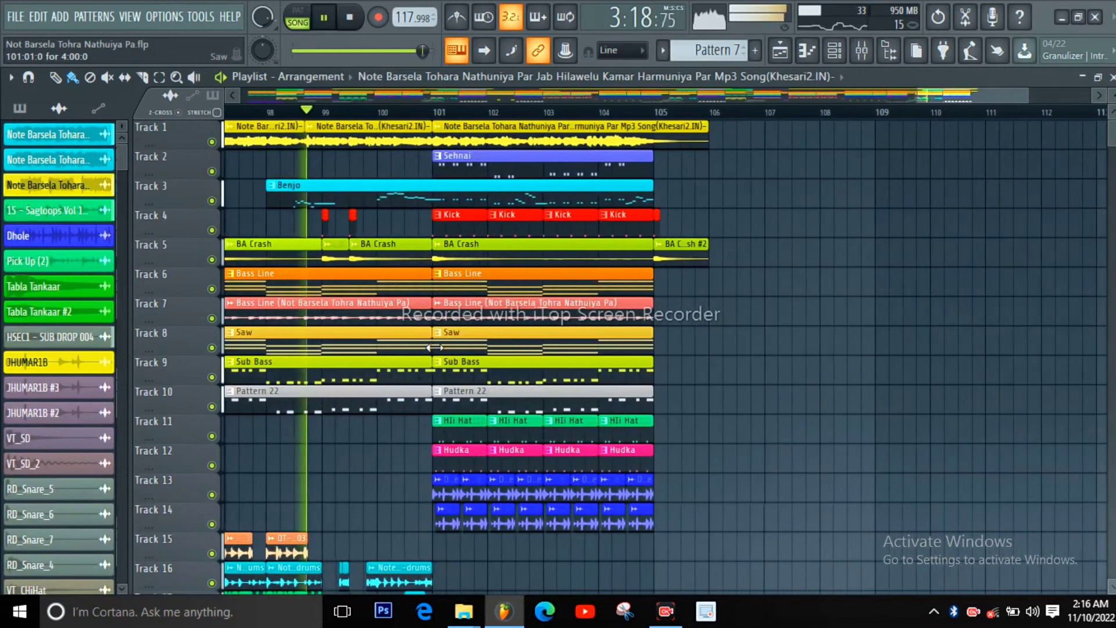
Toggle the Track 1 vocal off and on while playing the final section up to bar 105, and stop playback.
{"action": "left_click", "coordinate": [220, 146]}
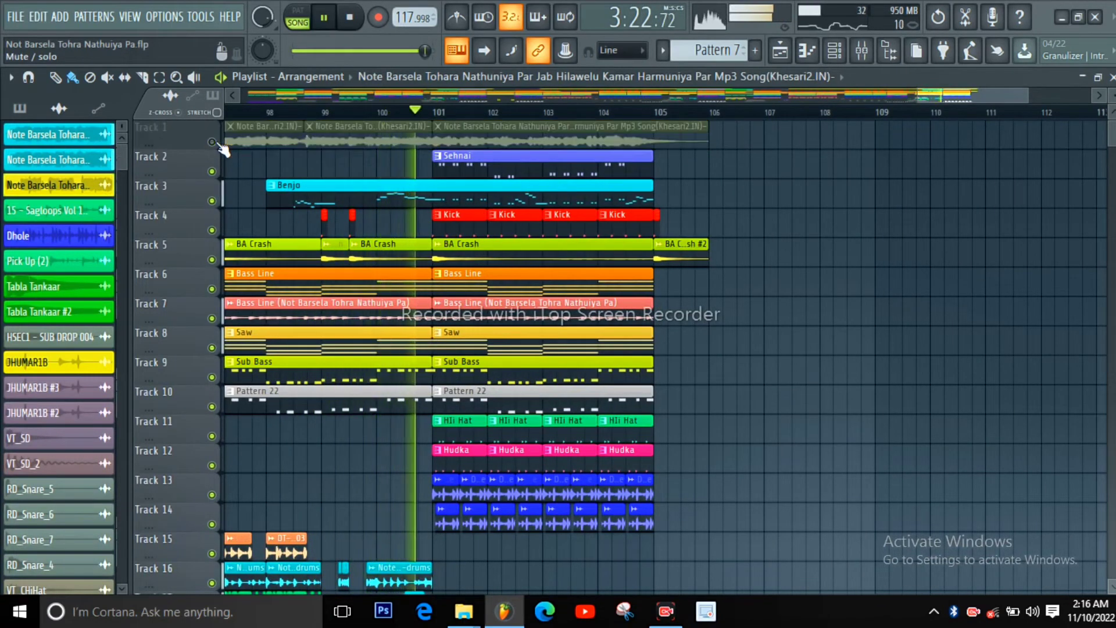
{"action": "left_click", "coordinate": [220, 145]}
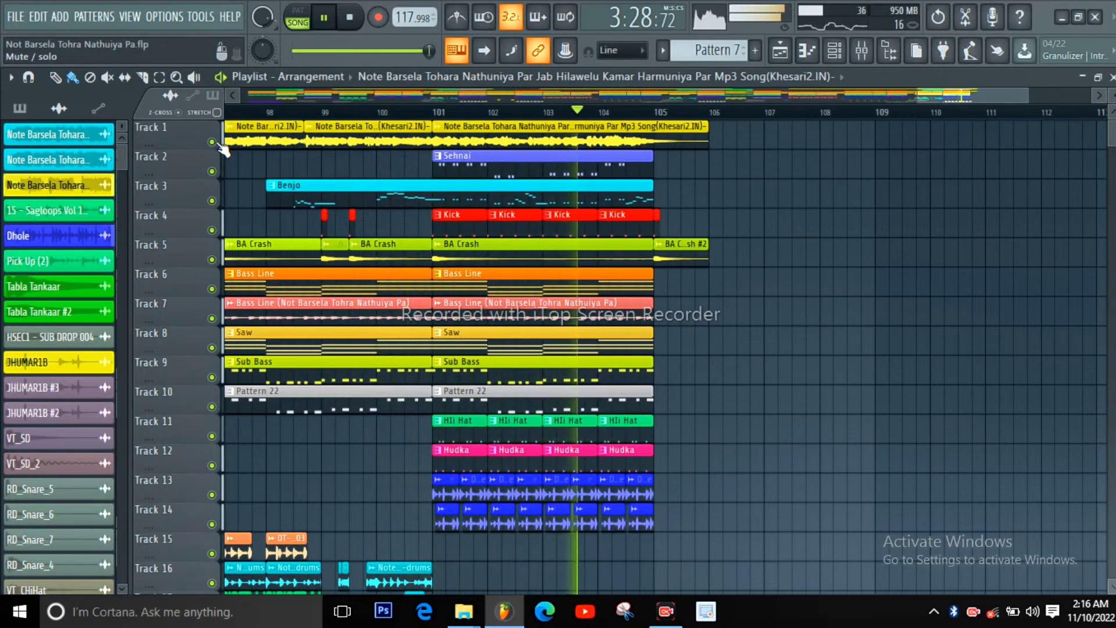
{"action": "left_click", "coordinate": [220, 145]}
{"action": "left_click", "coordinate": [220, 145]}
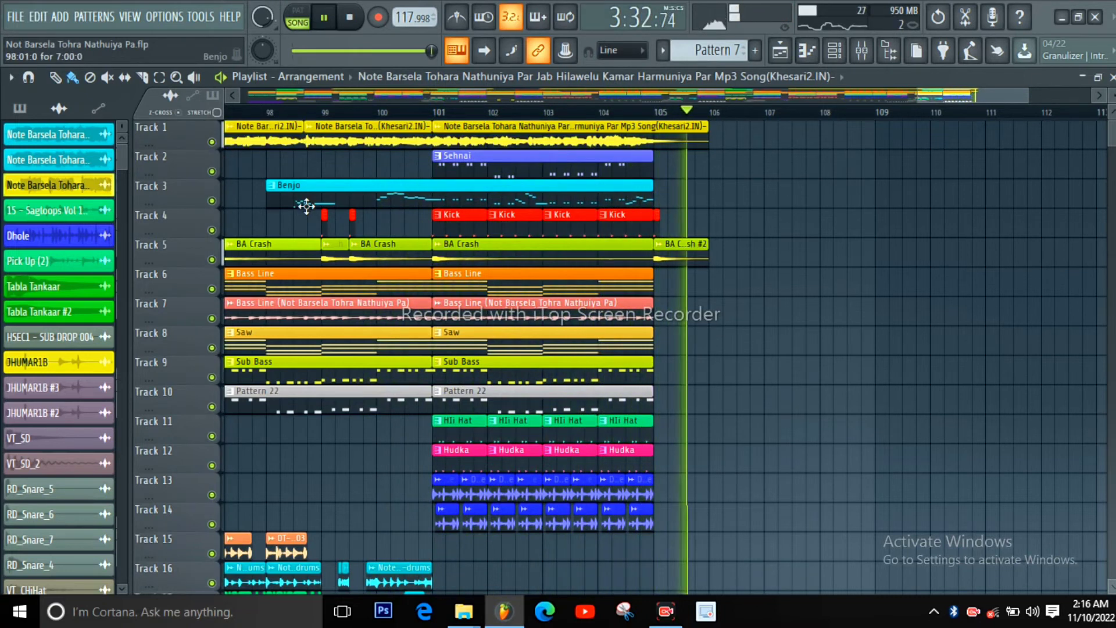
{"action": "key", "text": "space"}
Examine the full playlist arrangement from the intro to the ending across all tracks.
{"action": "scroll", "coordinate": [296, 266], "scroll_direction": "down", "scroll_amount": 5}
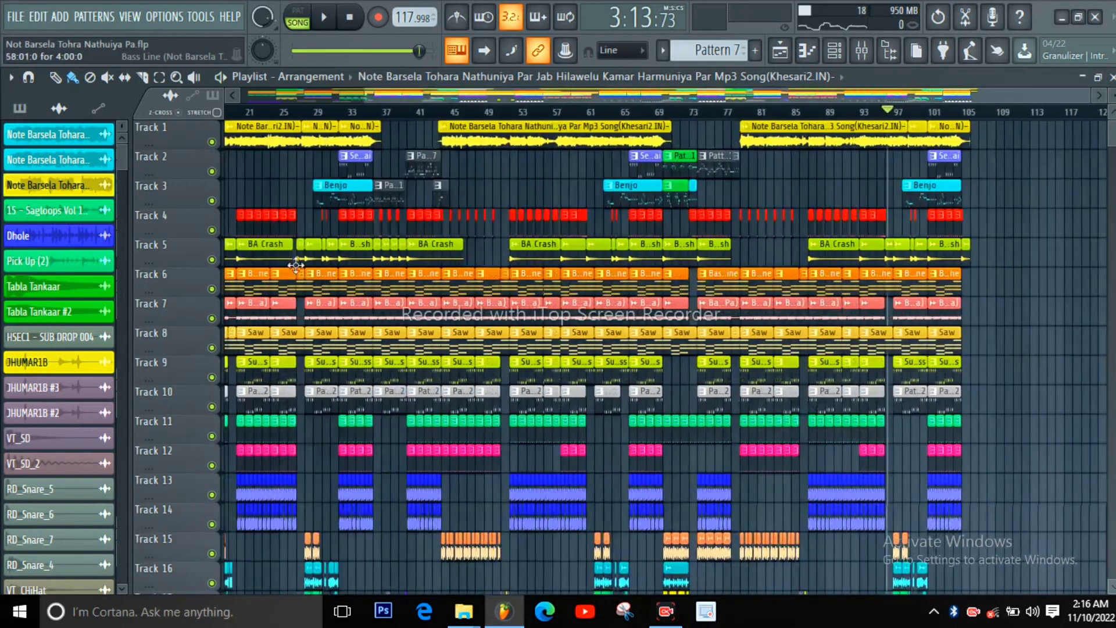
{"action": "scroll", "coordinate": [296, 266], "scroll_direction": "up", "scroll_amount": 3}
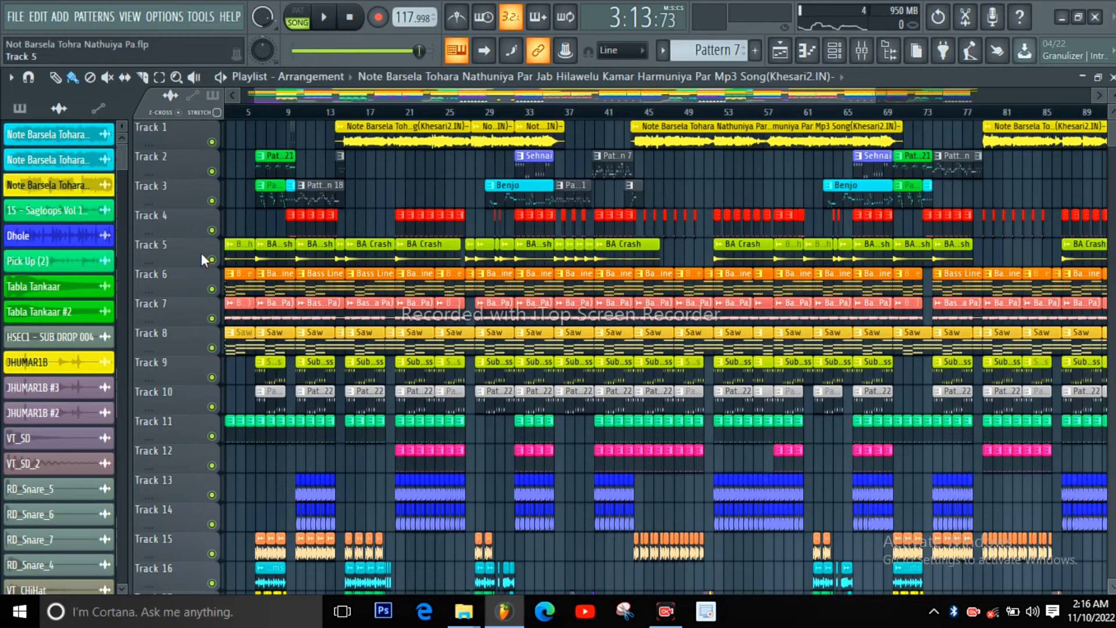
{"action": "scroll", "coordinate": [241, 279], "scroll_direction": "down", "scroll_amount": 2}
{"action": "scroll", "coordinate": [215, 273], "scroll_direction": "up", "scroll_amount": 2}
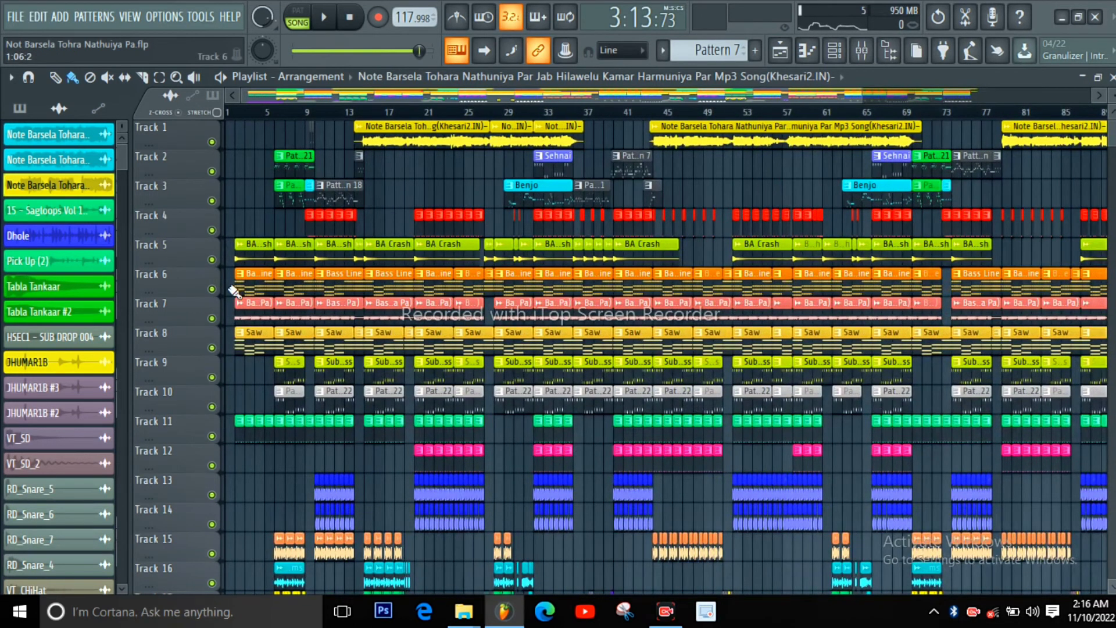
{"action": "scroll", "coordinate": [248, 312], "scroll_direction": "down", "scroll_amount": 2}
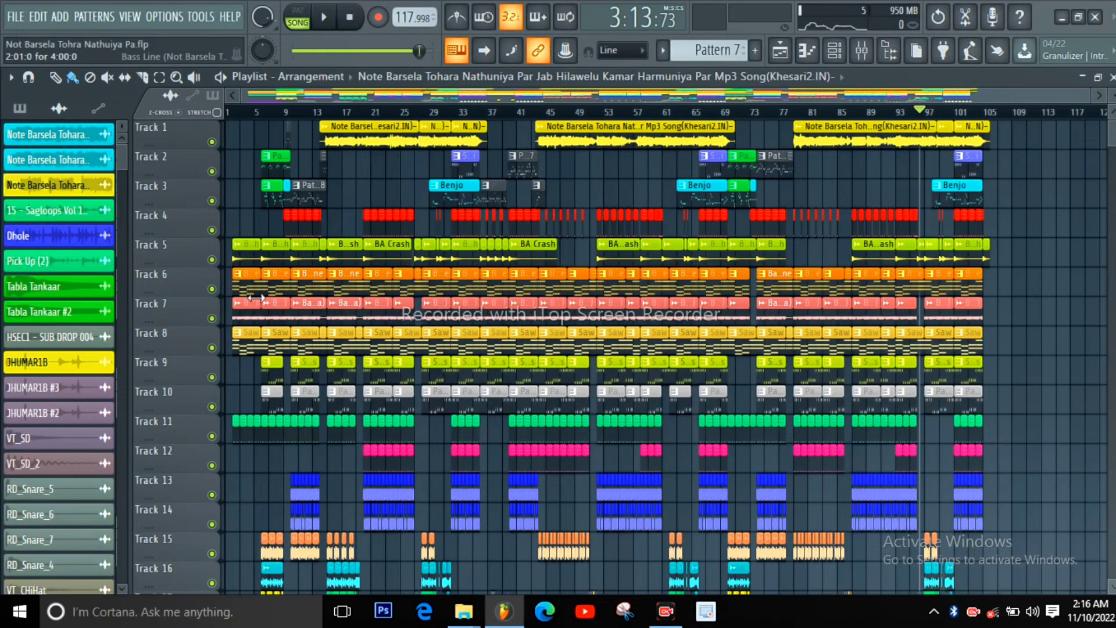
{"action": "scroll", "coordinate": [256, 297], "scroll_direction": "down", "scroll_amount": 1}
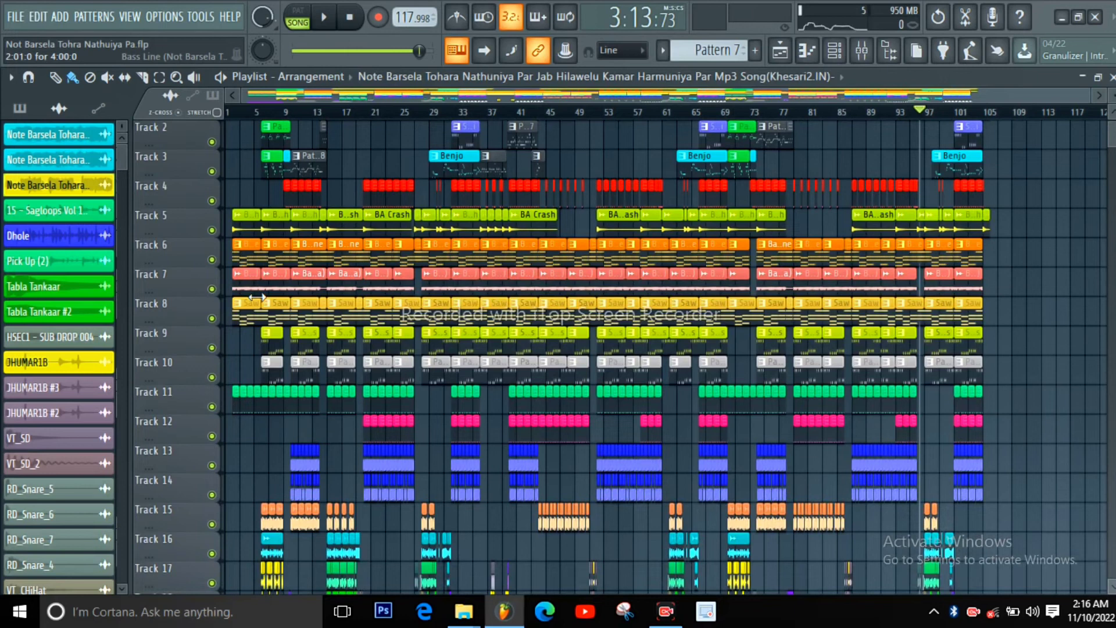
{"action": "scroll", "coordinate": [260, 346], "scroll_direction": "up", "scroll_amount": 2}
{"action": "scroll", "coordinate": [349, 357], "scroll_direction": "up", "scroll_amount": 1}
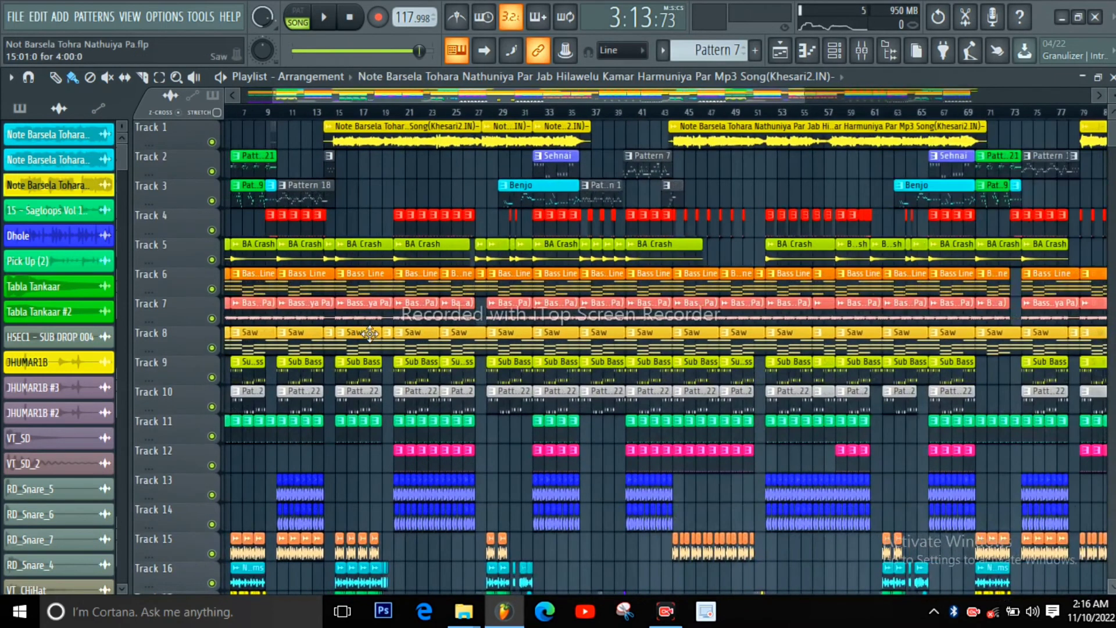
View the chord notes of the Track 8 Saw pattern and the Track 6 Bass Line pattern in the piano roll.
{"action": "double_click", "coordinate": [356, 324]}
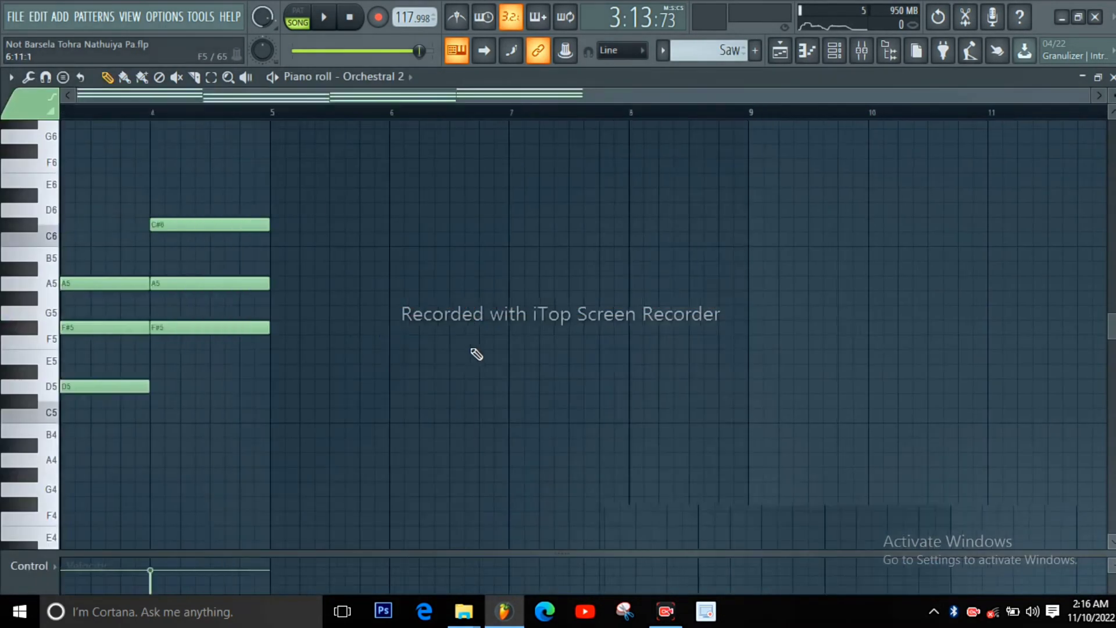
{"action": "left_click", "coordinate": [779, 52]}
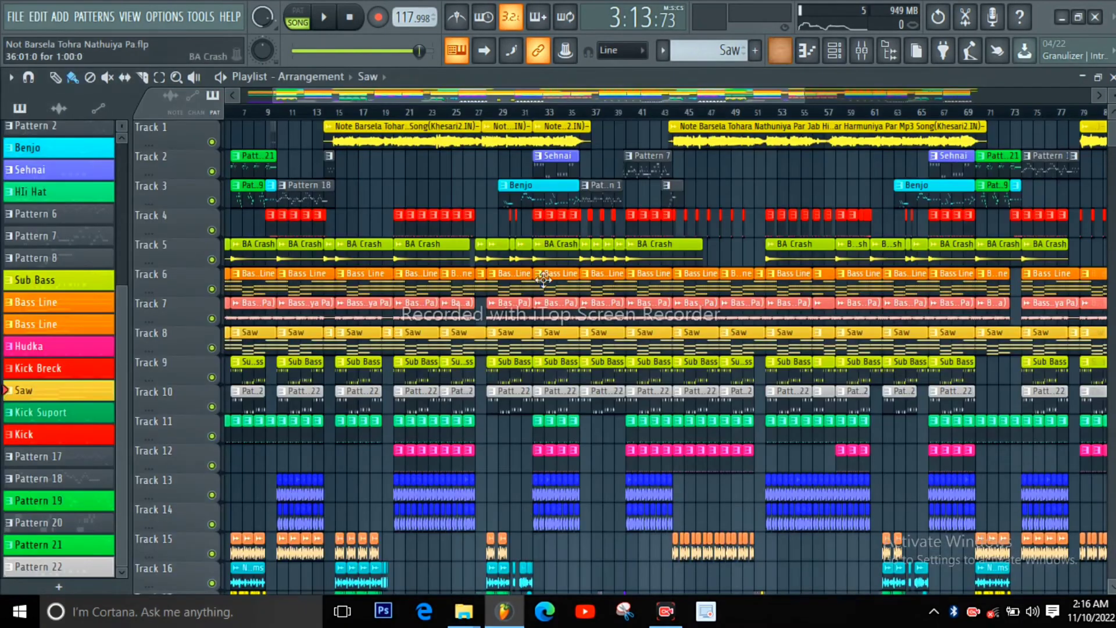
{"action": "double_click", "coordinate": [424, 276]}
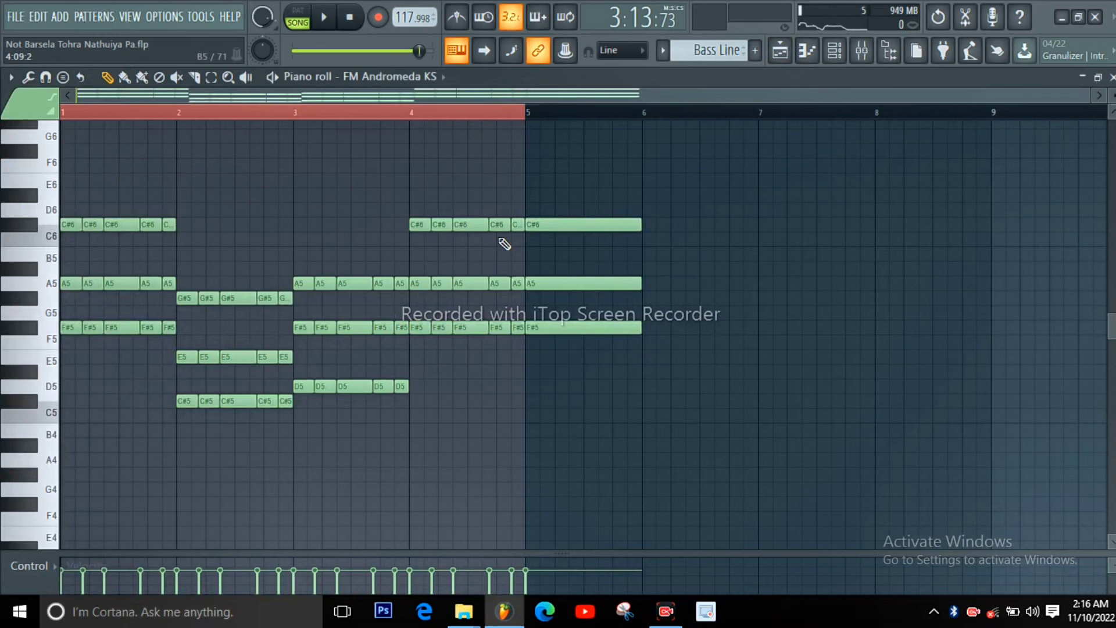
Return to the playlist and look over the whole arrangement from Track 1 down to Track 22.
{"action": "left_click", "coordinate": [780, 52]}
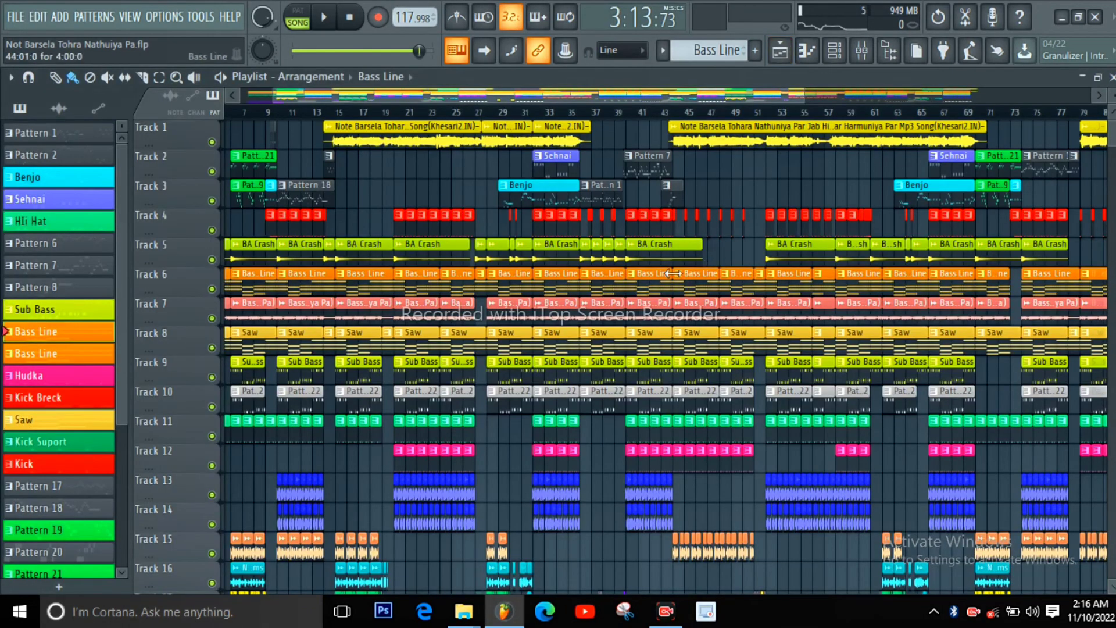
{"action": "scroll", "coordinate": [482, 331], "scroll_direction": "down", "scroll_amount": 3, "text": "ctrl"}
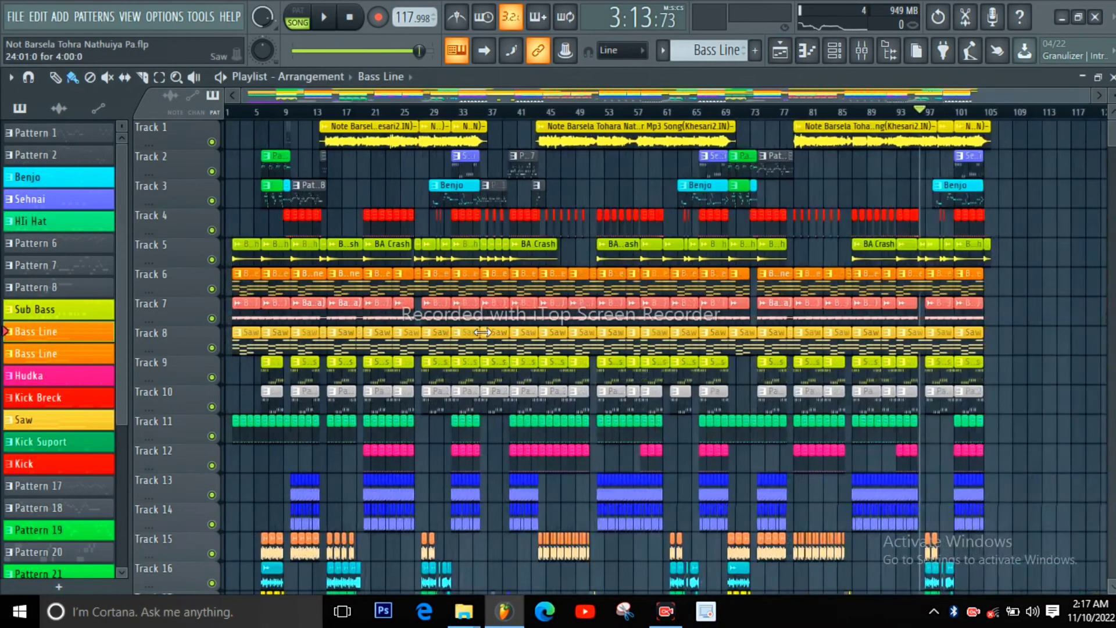
{"action": "scroll", "coordinate": [482, 332], "scroll_direction": "down", "scroll_amount": 1}
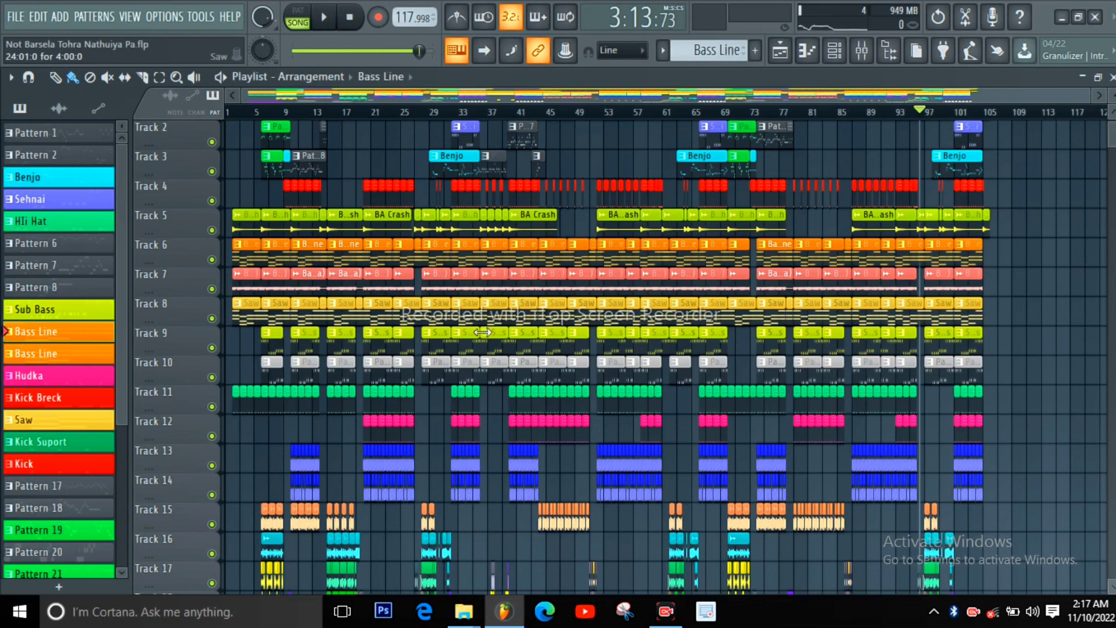
{"action": "scroll", "coordinate": [473, 405], "scroll_direction": "down", "scroll_amount": 3}
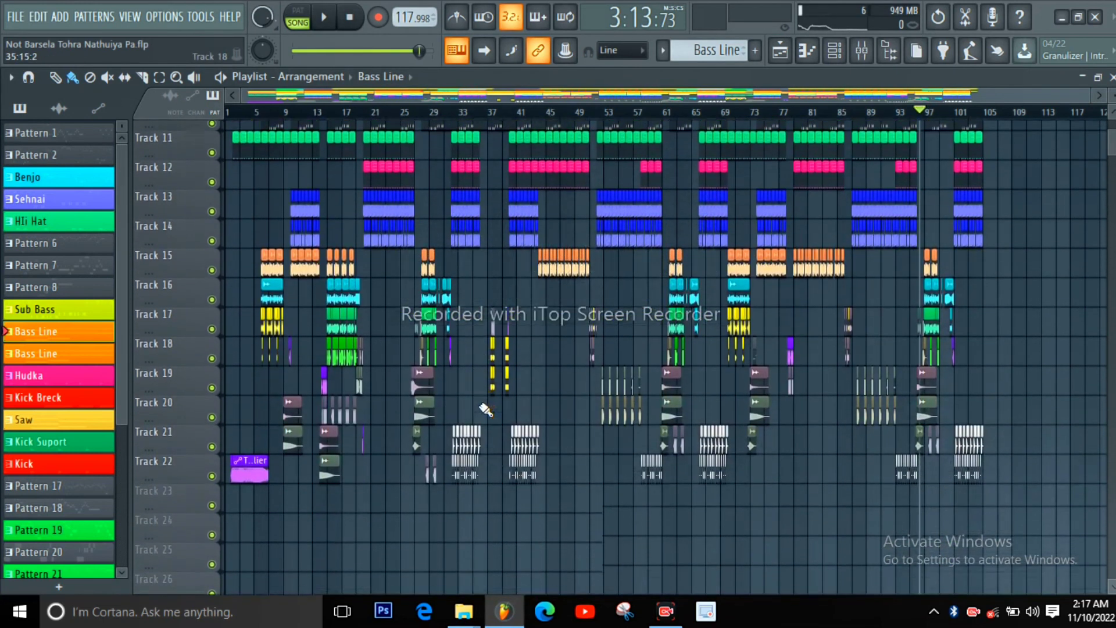
{"action": "scroll", "coordinate": [486, 410], "scroll_direction": "up", "scroll_amount": 1}
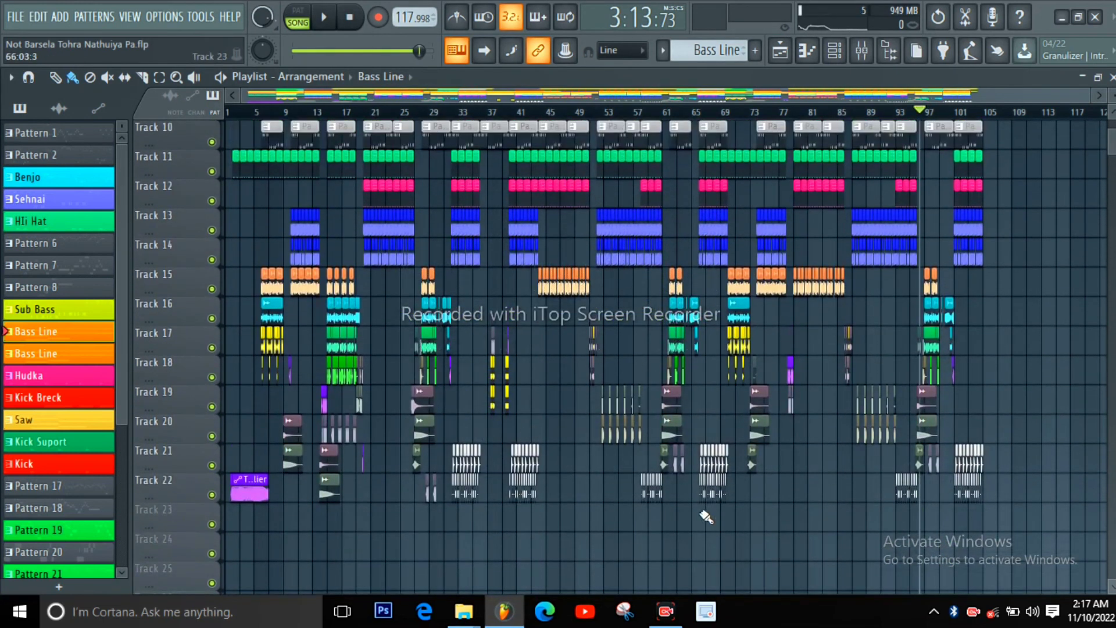
{"action": "scroll", "coordinate": [707, 517], "scroll_direction": "up", "scroll_amount": 3}
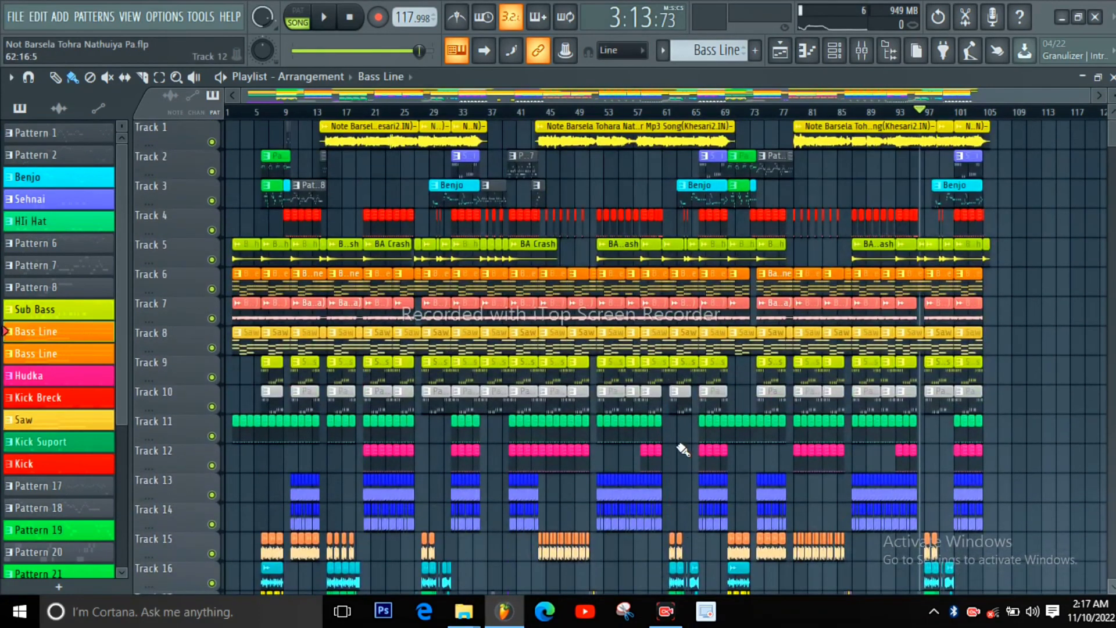